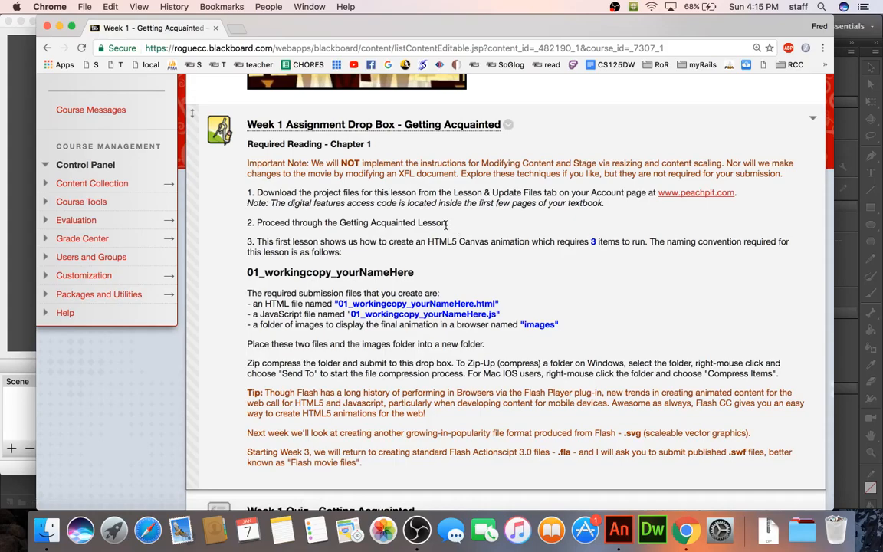
Step: Switch from the assignment page to Animate CC and create a new HTML5 Canvas document
left_click_drag(450, 224, 244, 224)
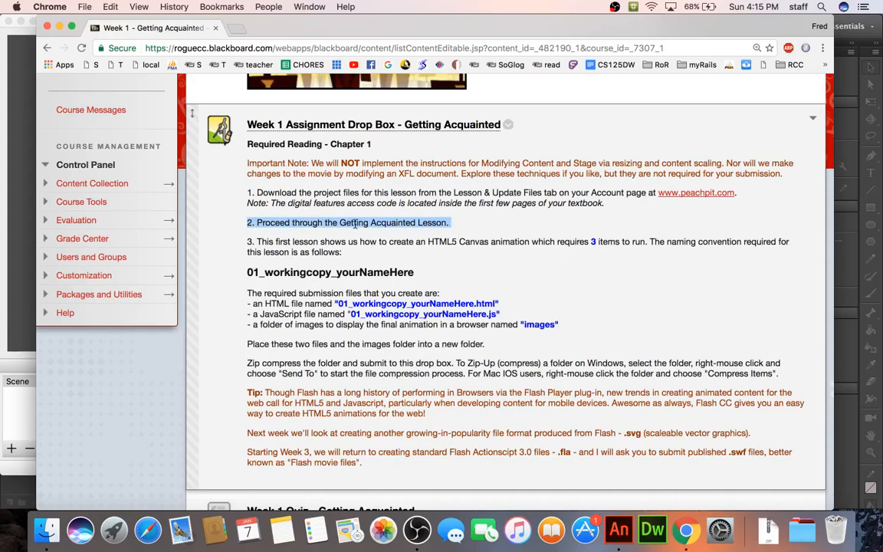
left_click(408, 238)
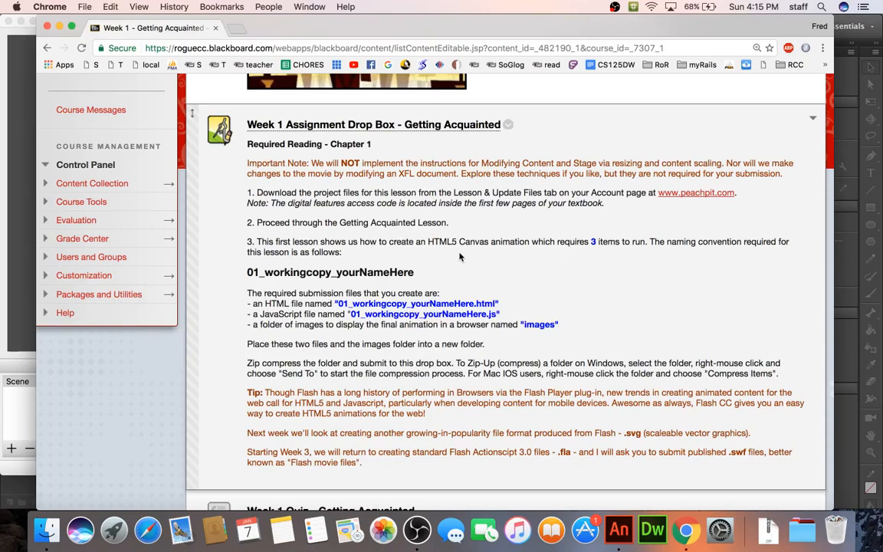
left_click(620, 533)
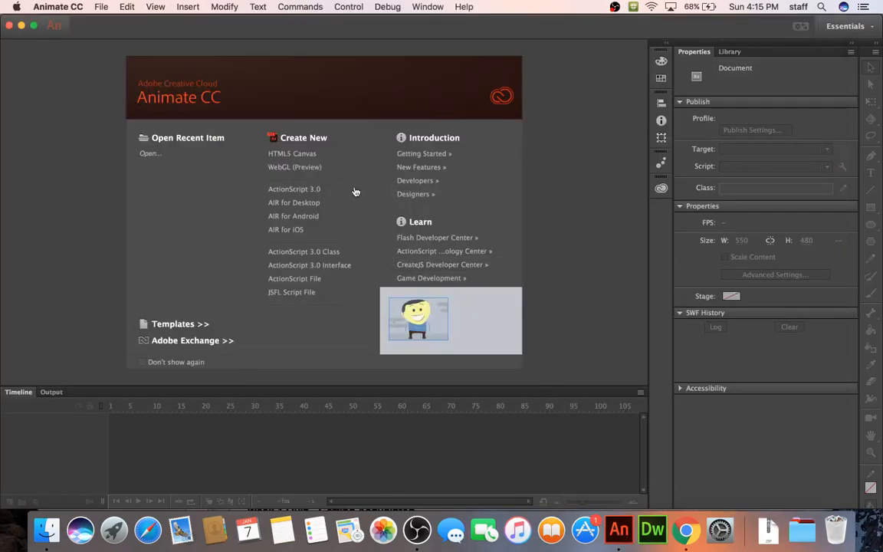
left_click(291, 154)
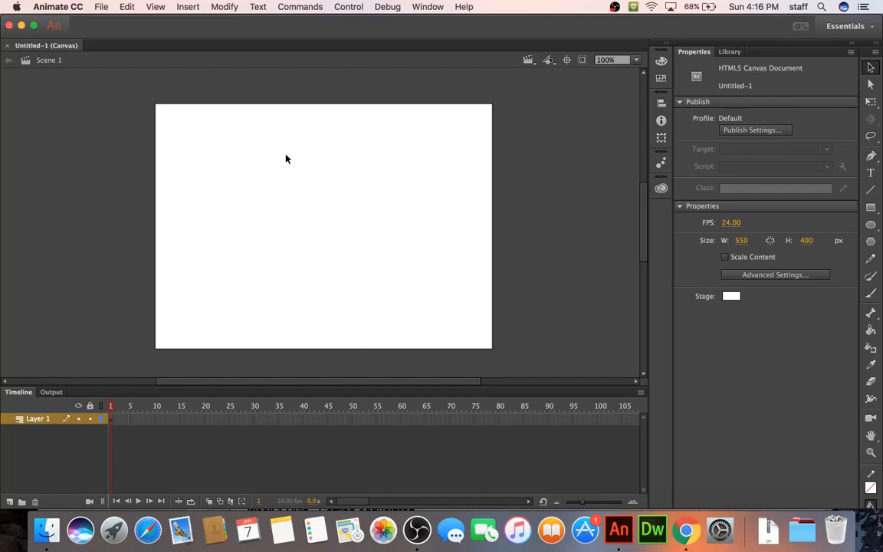
Step: Set the stage size of the document to 800 by 600 px
scroll(285, 159, "down", 5)
scroll(315, 167, "up", 10)
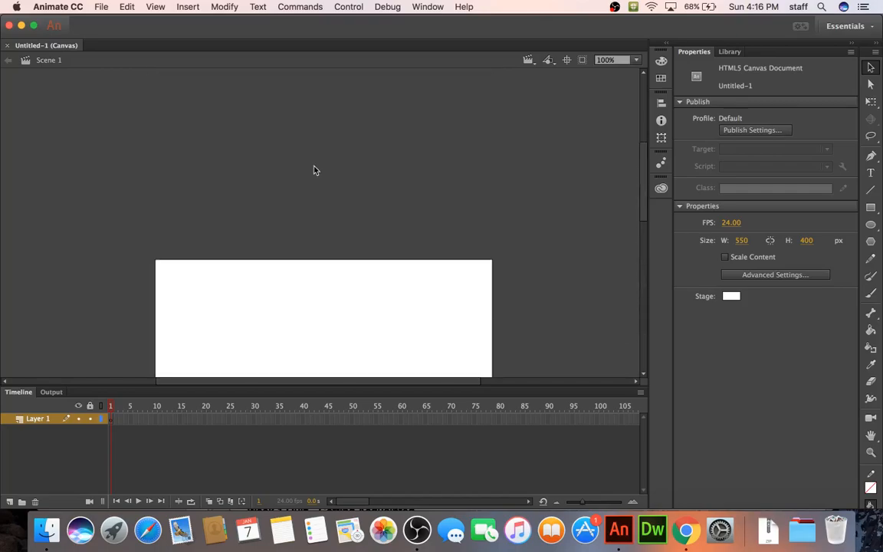
scroll(313, 169, "down", 5)
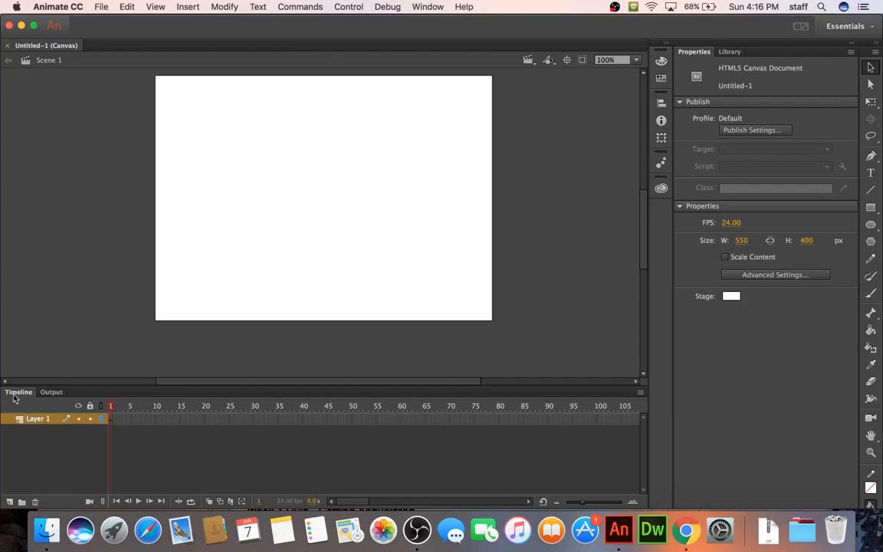
left_click(742, 242)
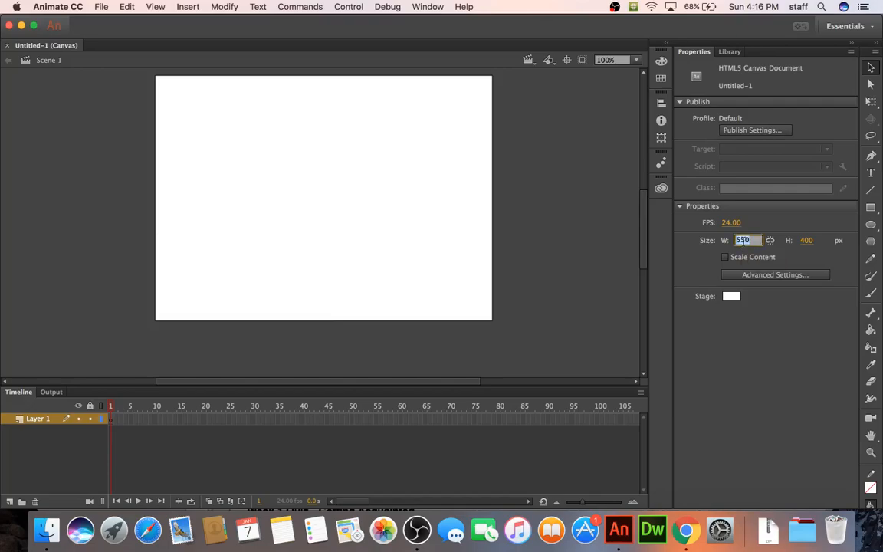
type("800")
key("Tab")
type("600")
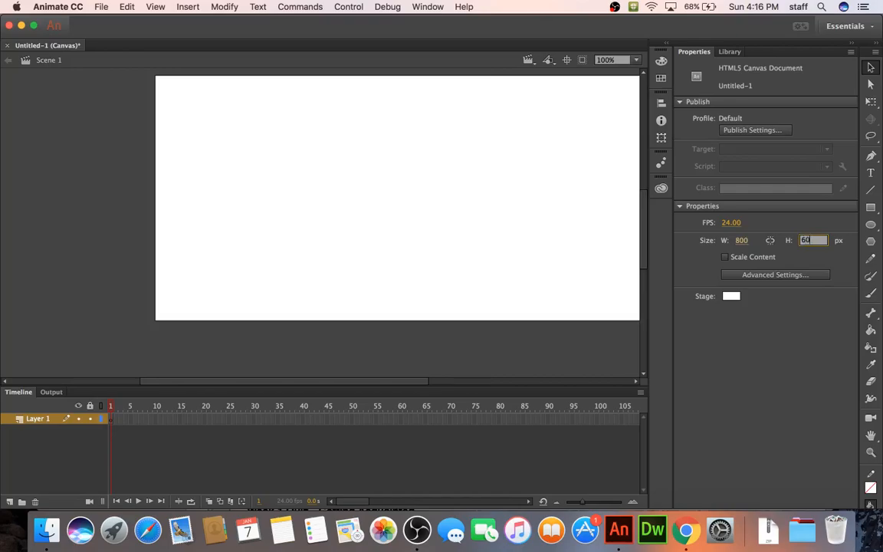
key("Return")
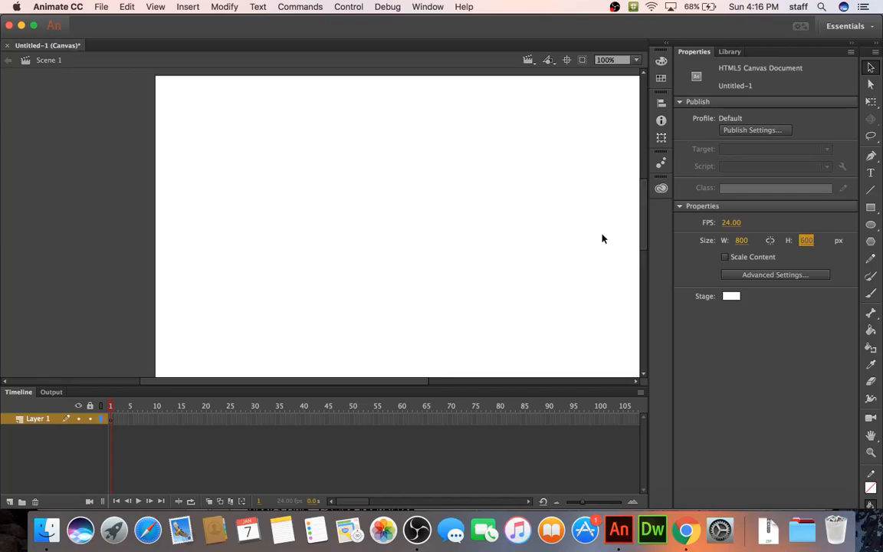
key("super+2")
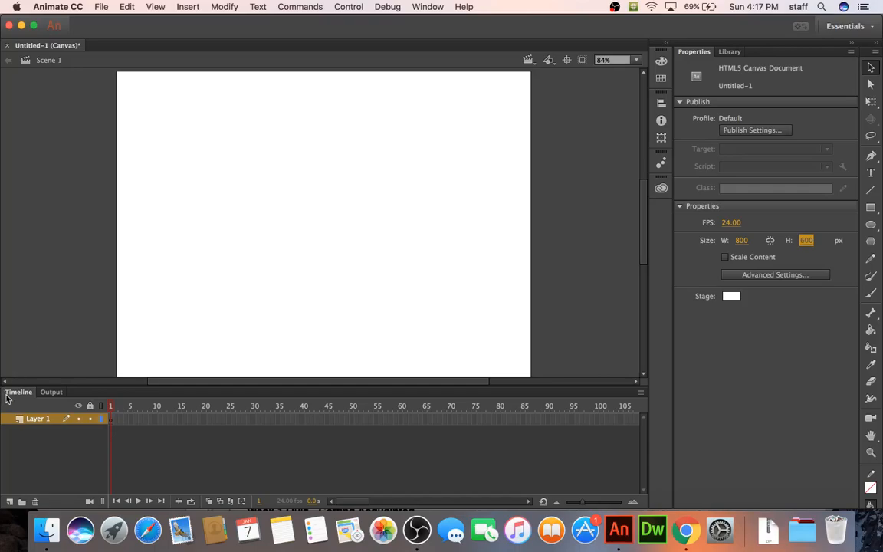
Step: Rearrange the workspace so that the Timeline is docked above the document stage
mouse_move(7, 395)
left_mouse_down()
mouse_move(23, 110)
mouse_move(13, 74)
mouse_move(6, 458)
mouse_move(8, 397)
mouse_move(16, 394)
left_mouse_up()
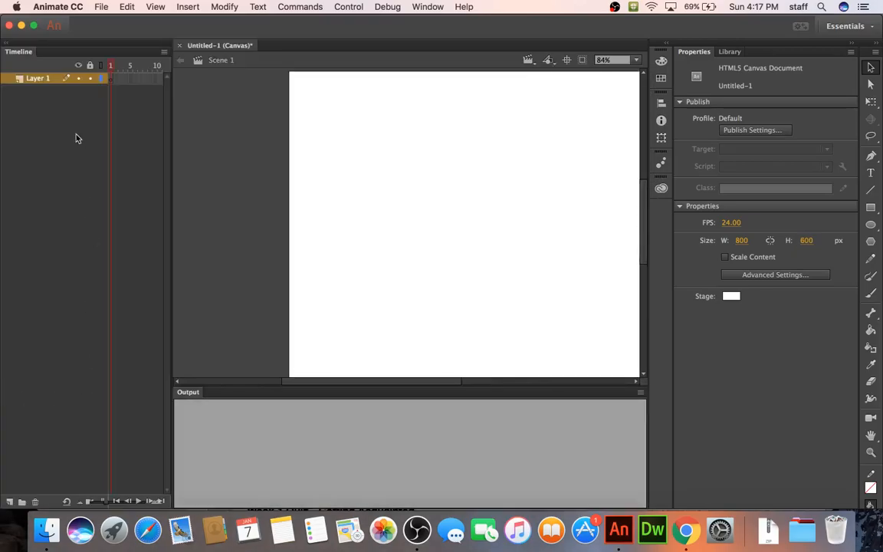
left_click_drag(20, 53, 227, 395)
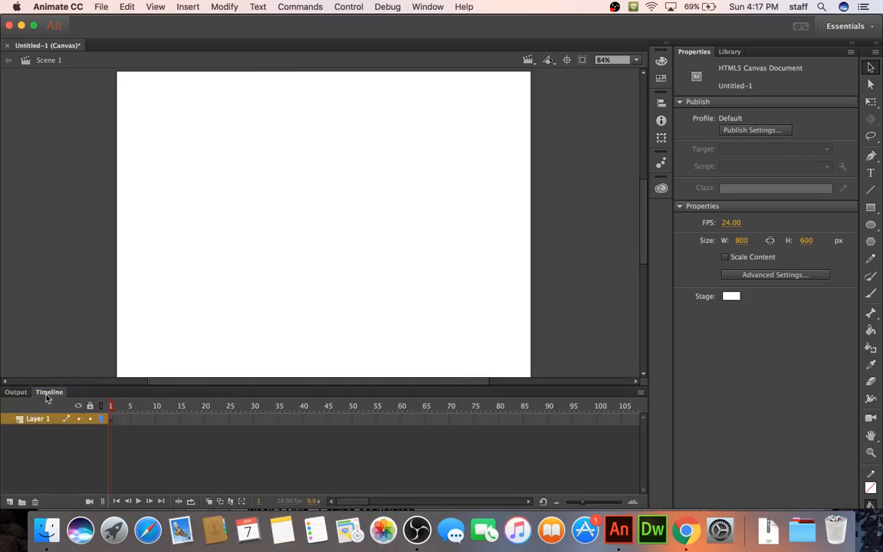
left_click_drag(47, 397, 65, 44)
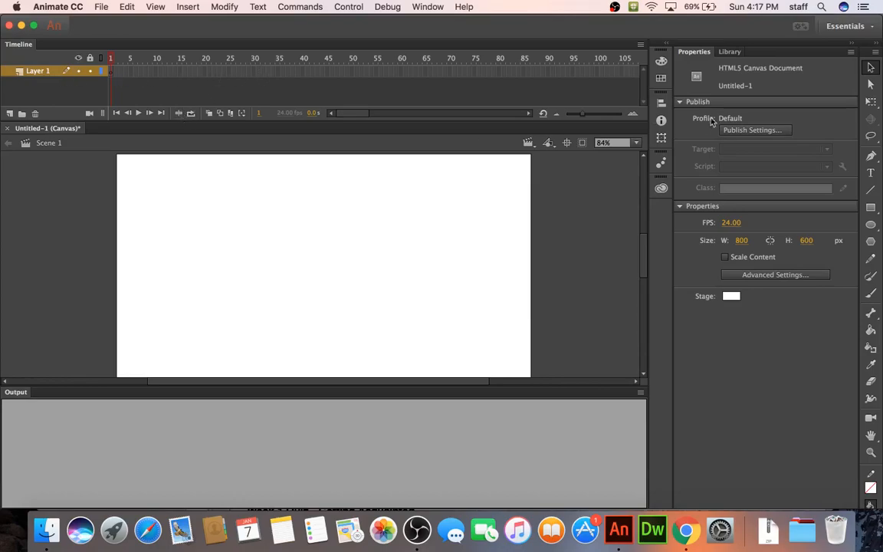
Step: Dock the Tools panel on the opposite side of the workspace, beside the Timeline, and narrow it to two columns
left_click_drag(871, 60, 4, 66)
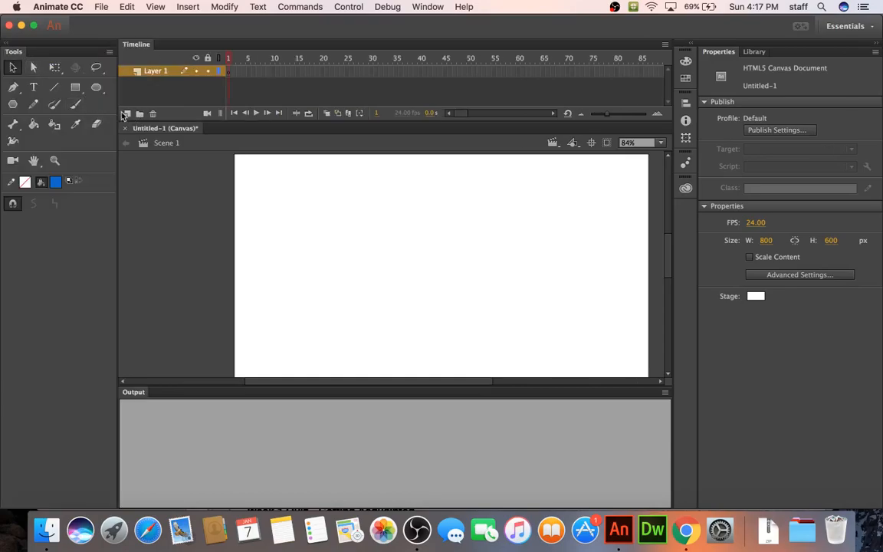
left_click_drag(117, 112, 49, 113)
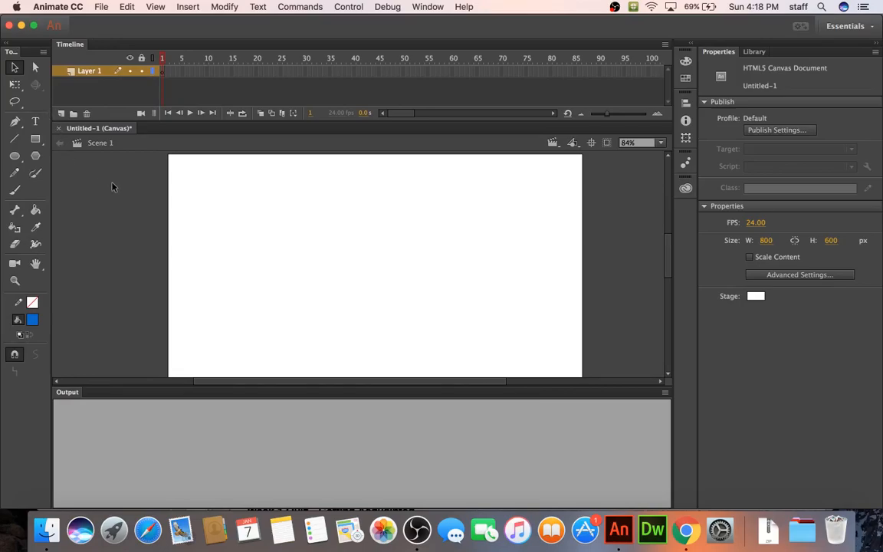
Step: Draw a blue pentagon about 242 by 231 px in the upper-left part of the stage with the PolyStar tool
scroll(112, 187, "down", 3)
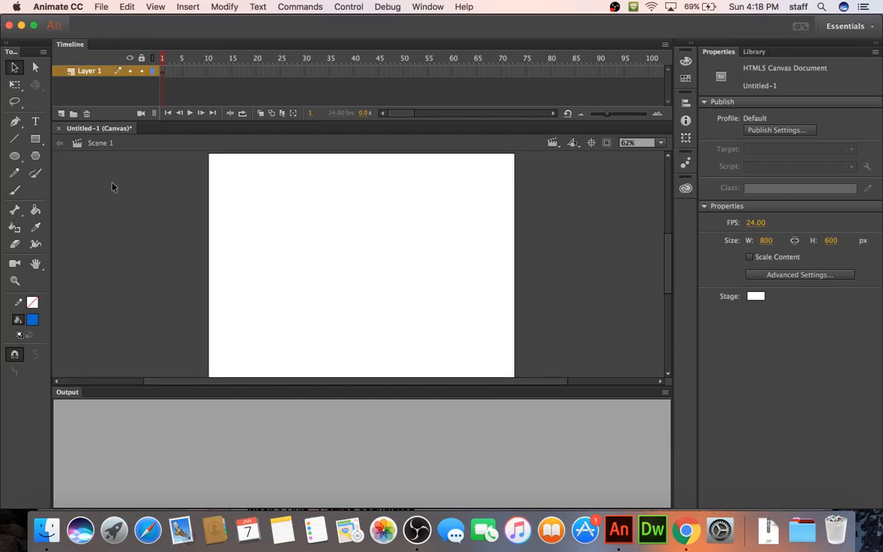
left_click(35, 155)
left_click_drag(287, 218, 316, 255)
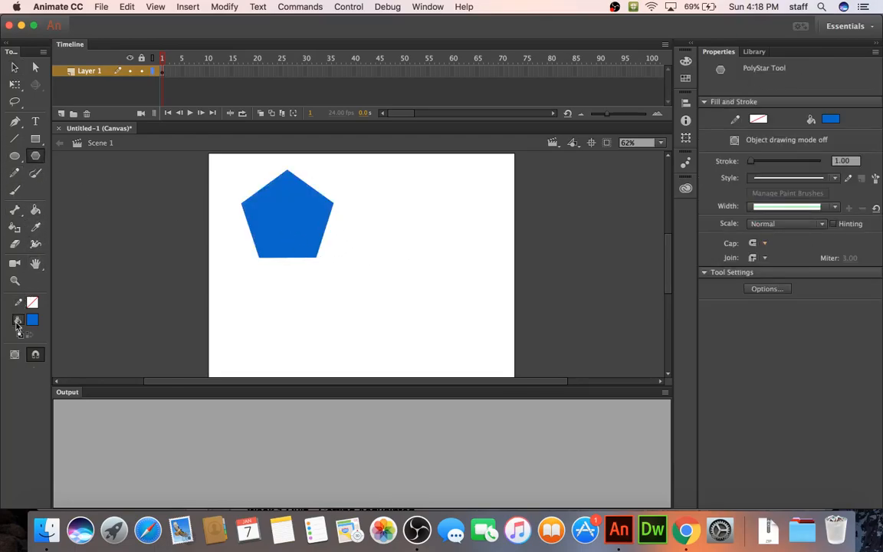
Step: Delete the pentagon from the stage and undo the deletion
left_click(15, 280)
left_click_drag(230, 191, 273, 223)
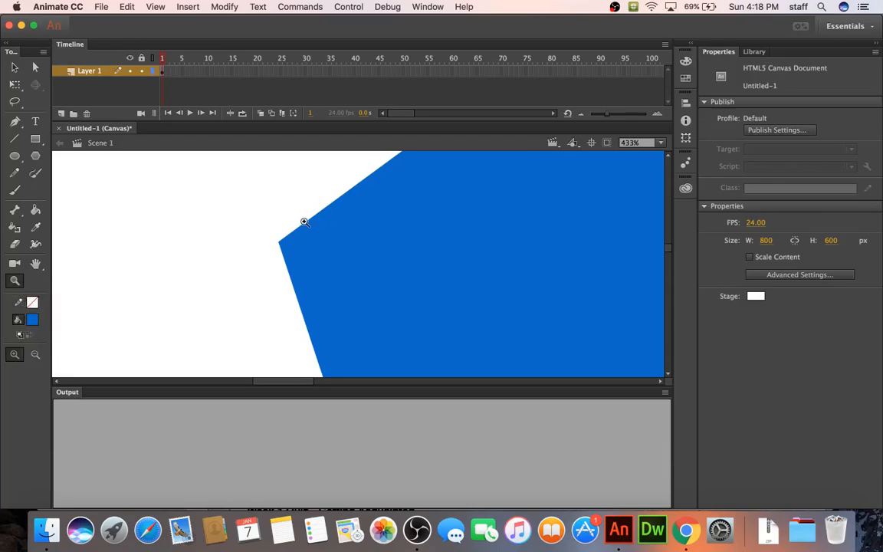
key("super+2")
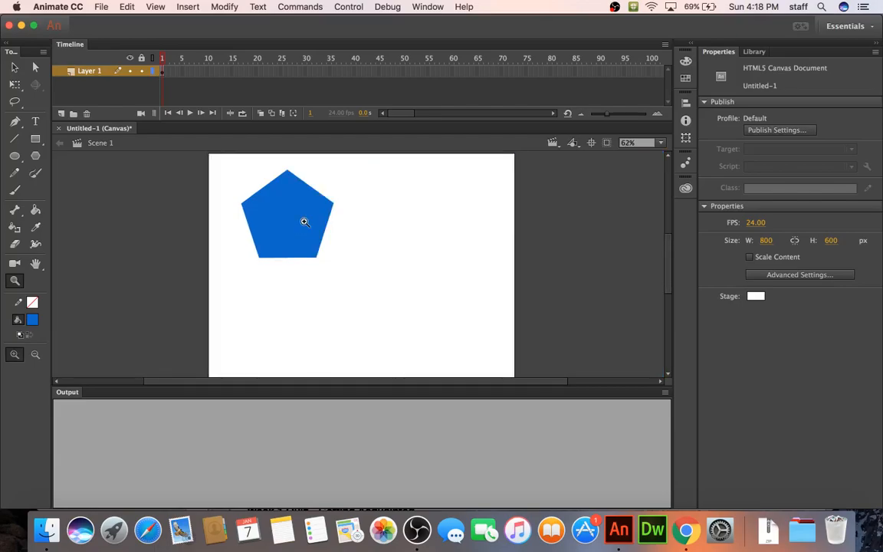
key("v")
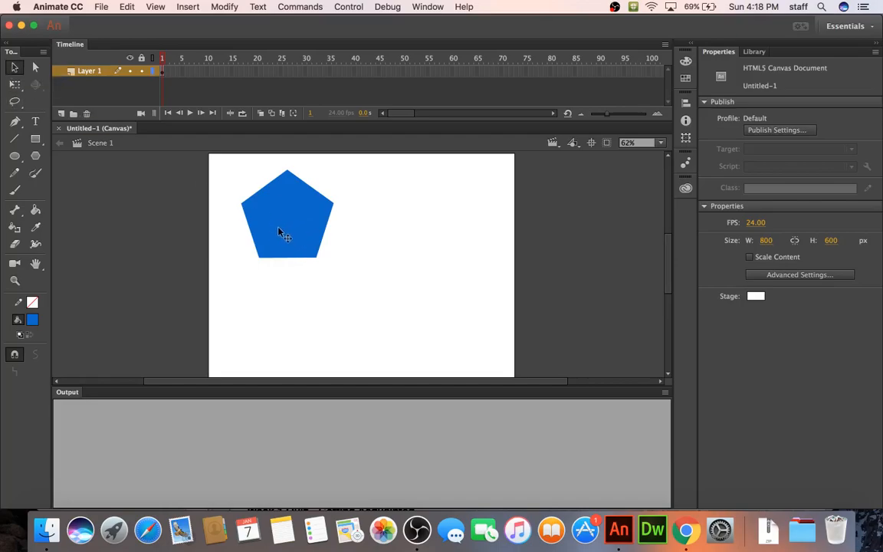
left_click_drag(231, 171, 381, 295)
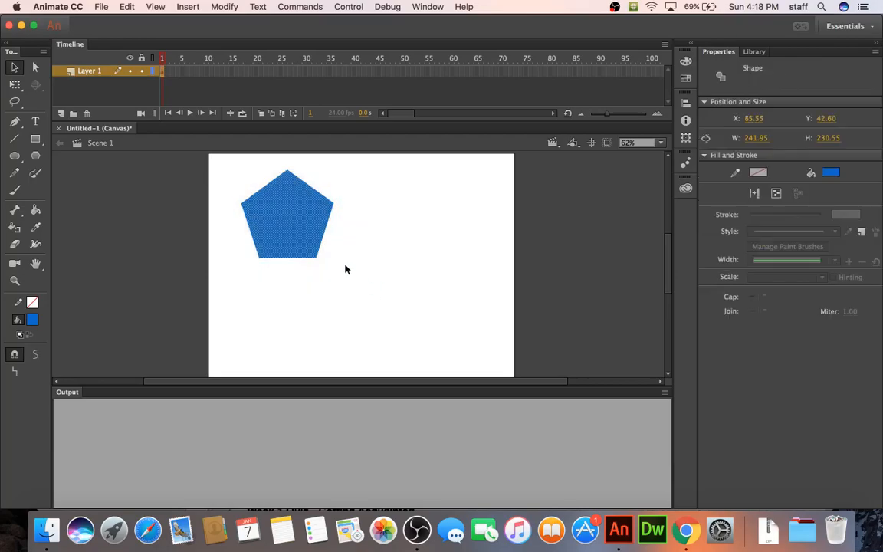
key("Delete")
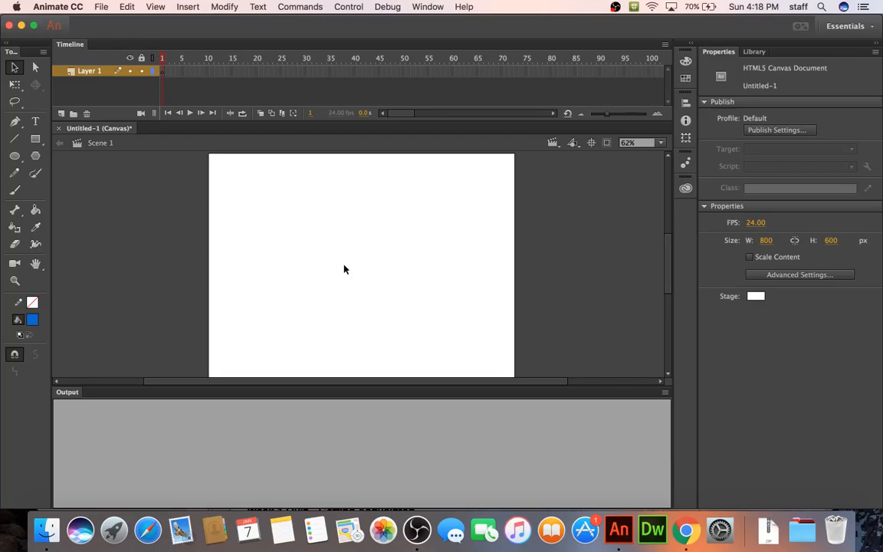
key("super+z")
left_click(344, 269)
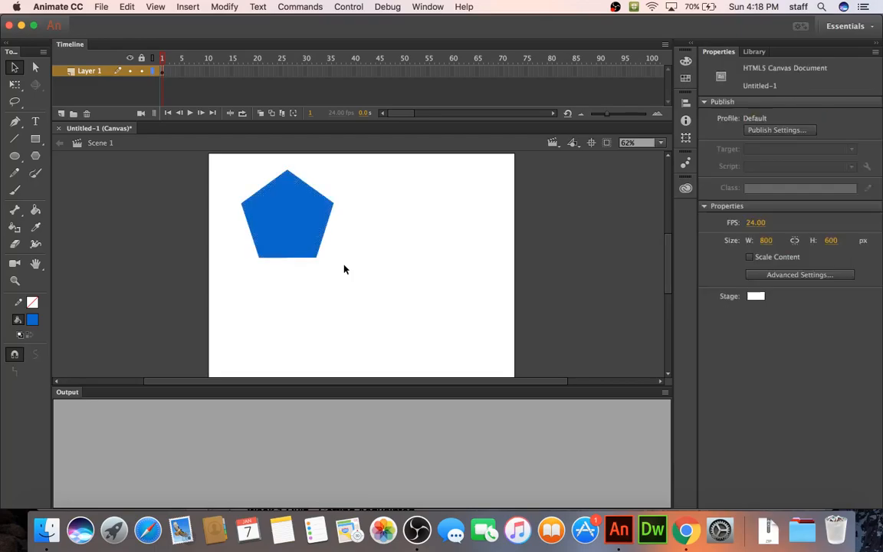
Step: Test the pentagon movie in the browser twice, closing the preview each time
key("super+Return")
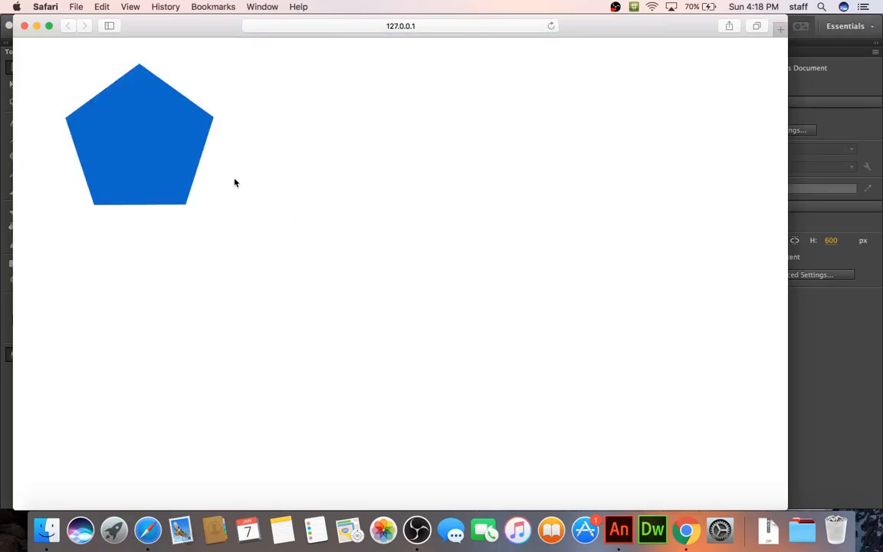
left_click(24, 26)
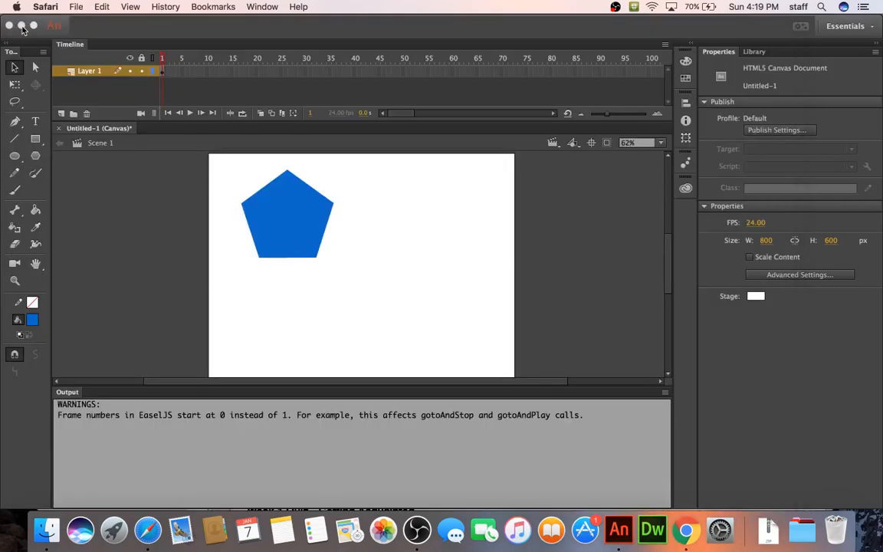
left_click(238, 241)
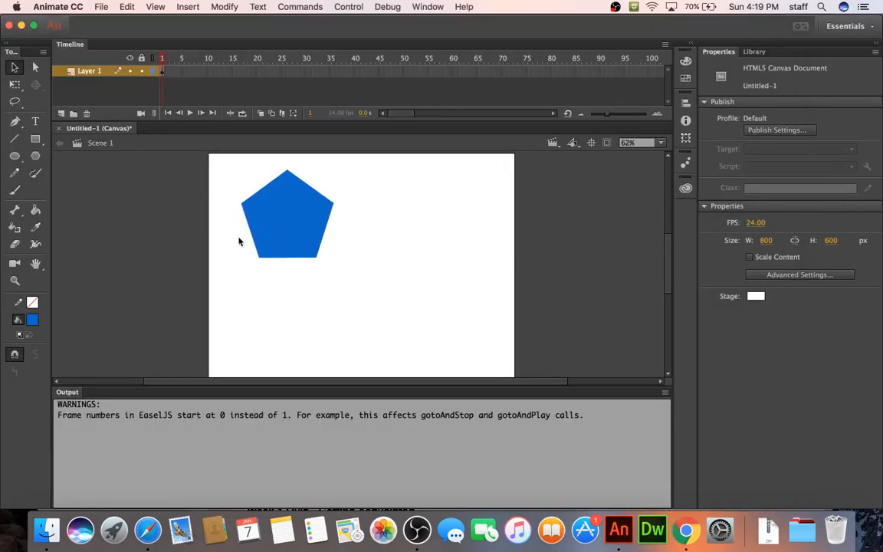
key("super+Return")
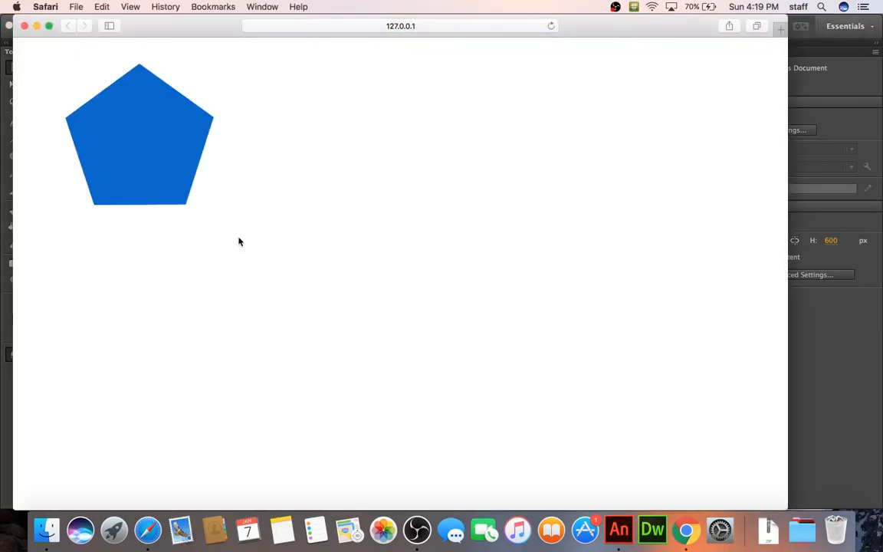
key("super+w")
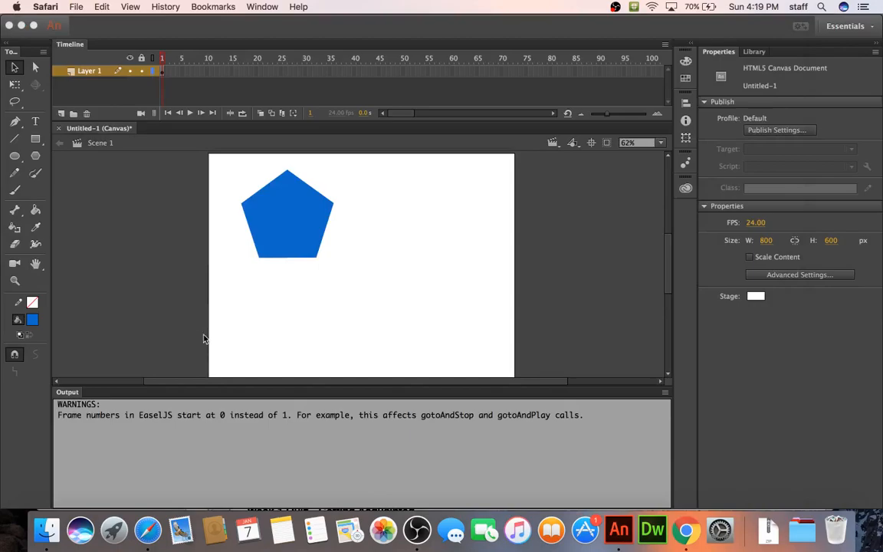
scroll(204, 338, "right", 3)
scroll(204, 338, "up", 1)
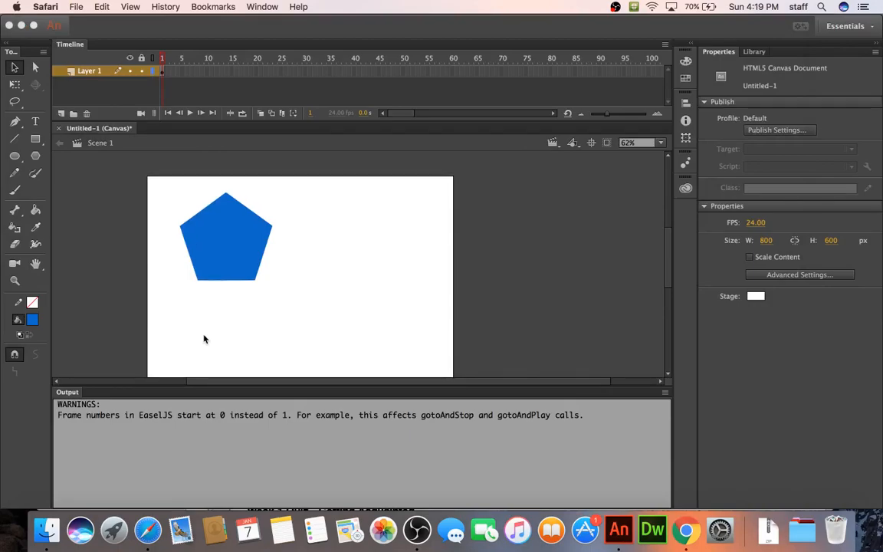
left_click(204, 338)
scroll(204, 338, "left", 3)
scroll(204, 338, "down", 1)
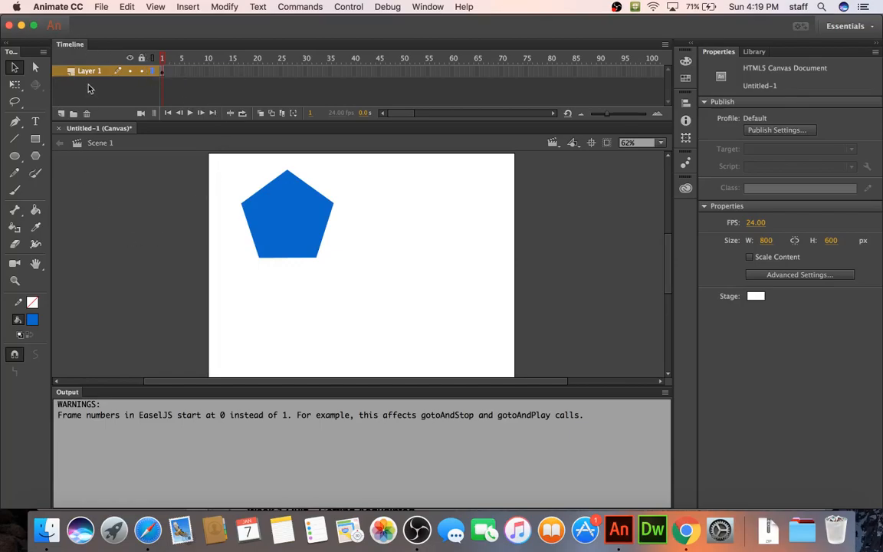
Step: Add a new layer above Layer 1 and delete it again
left_click(61, 113)
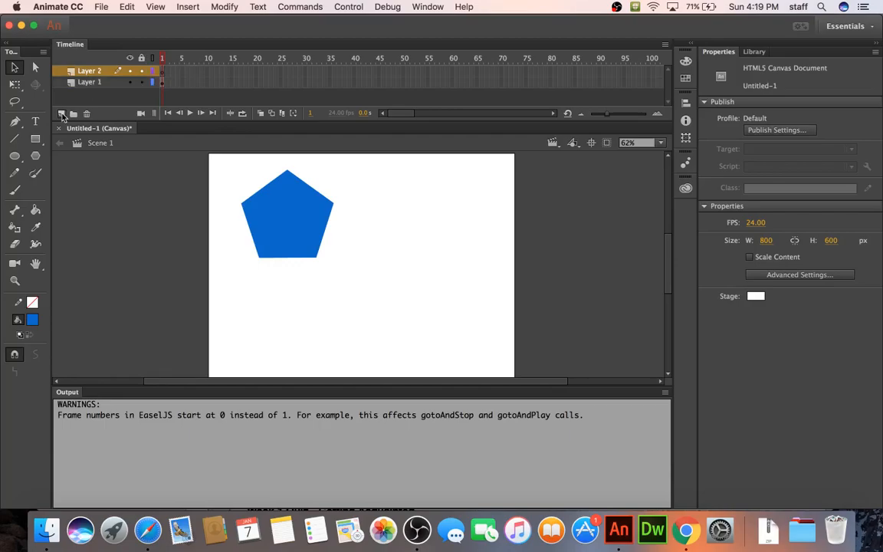
right_click(87, 70)
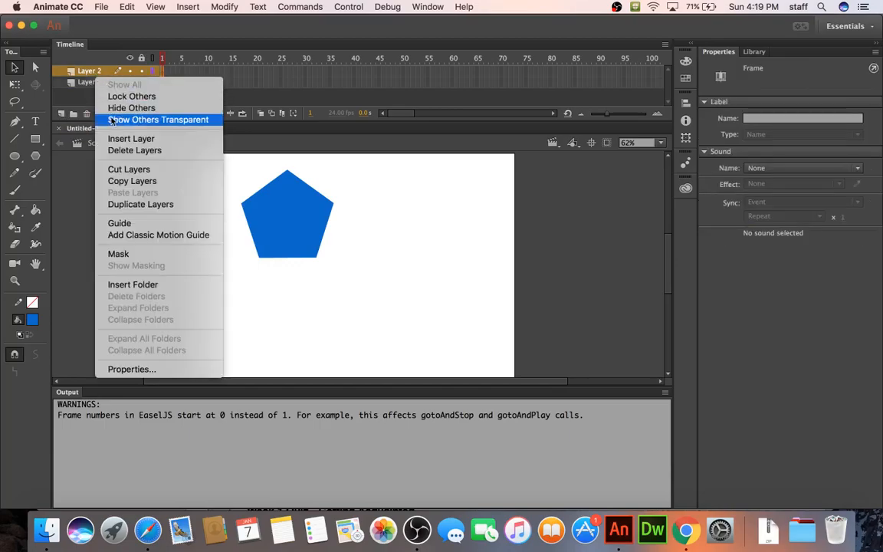
left_click(113, 151)
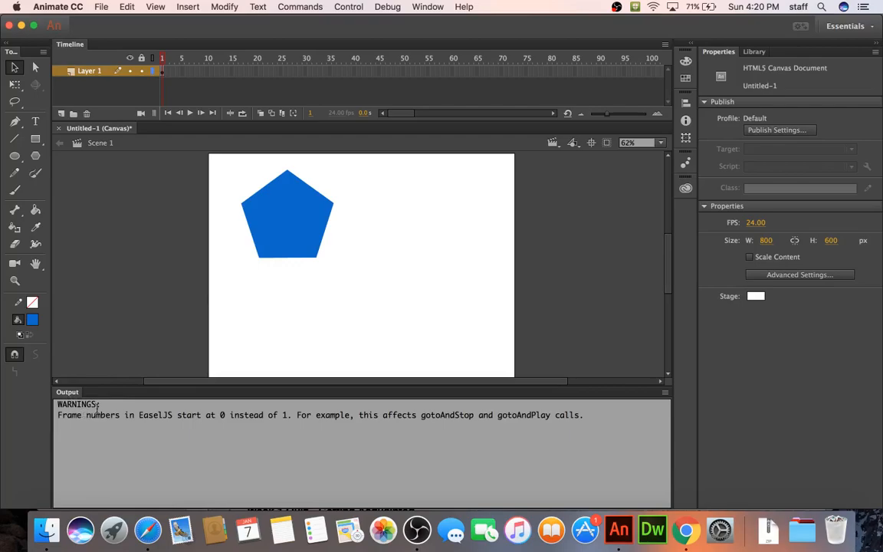
Step: Highlight the complete warning text in the Output panel for reading
left_click_drag(100, 405, 59, 410)
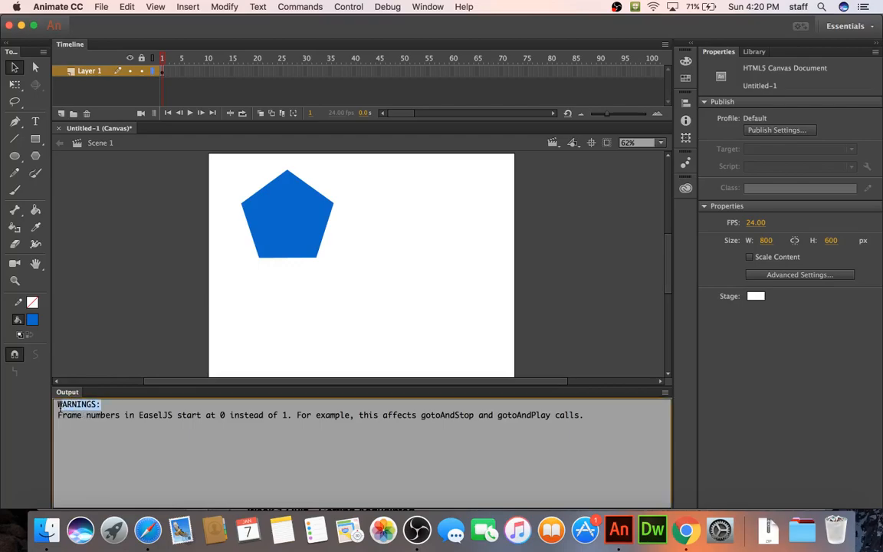
left_click_drag(590, 415, 57, 404)
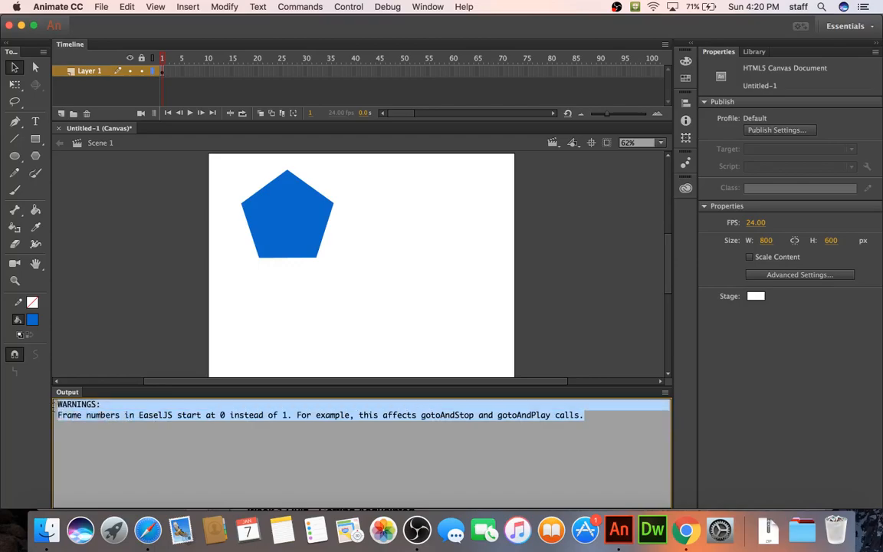
Step: Save the current panel layout as a new workspace named Pool Workspace
left_click(129, 415)
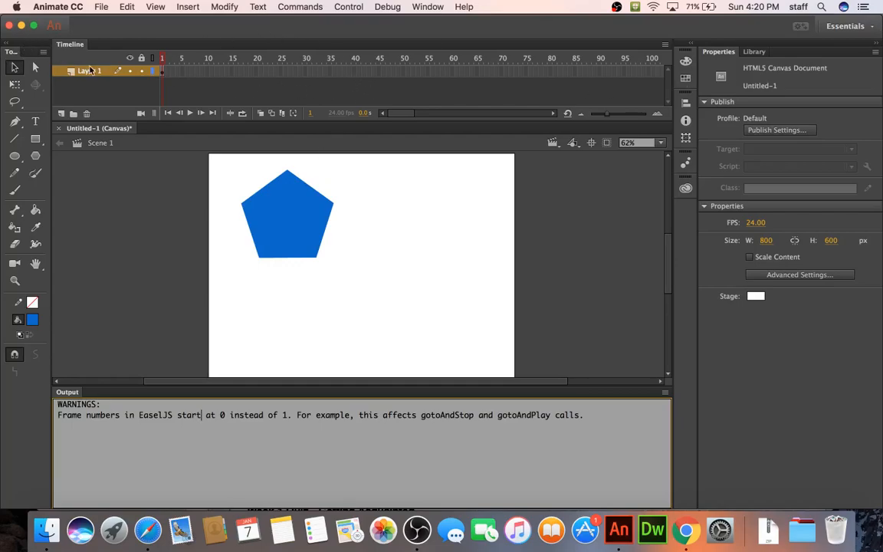
left_click(420, 9)
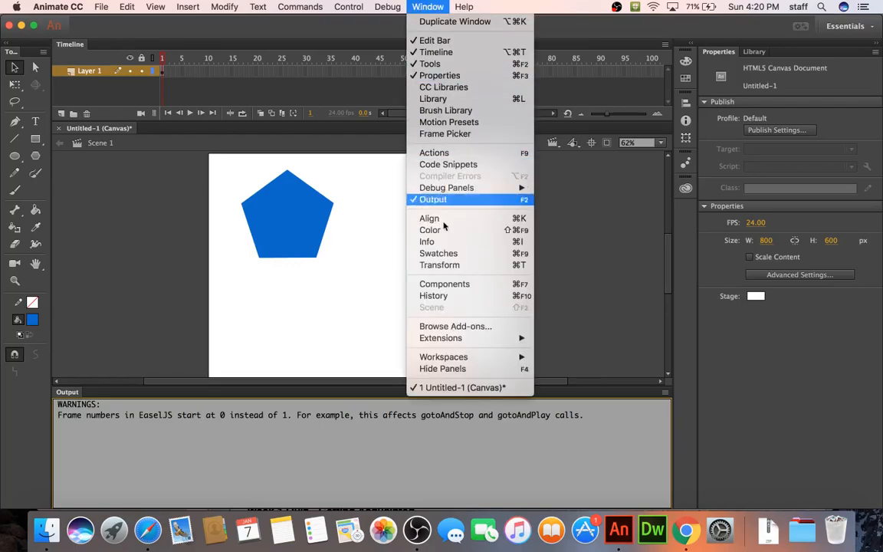
left_click(427, 9)
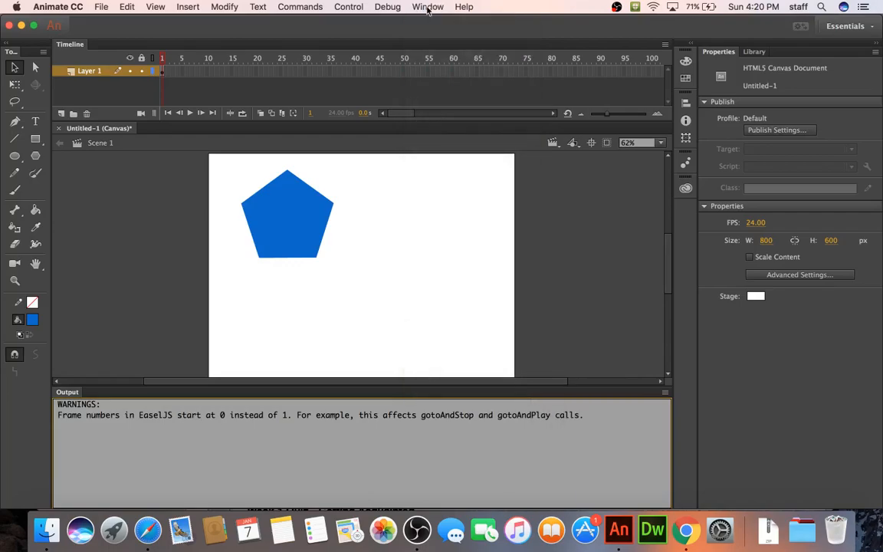
left_click(428, 9)
mouse_move(458, 357)
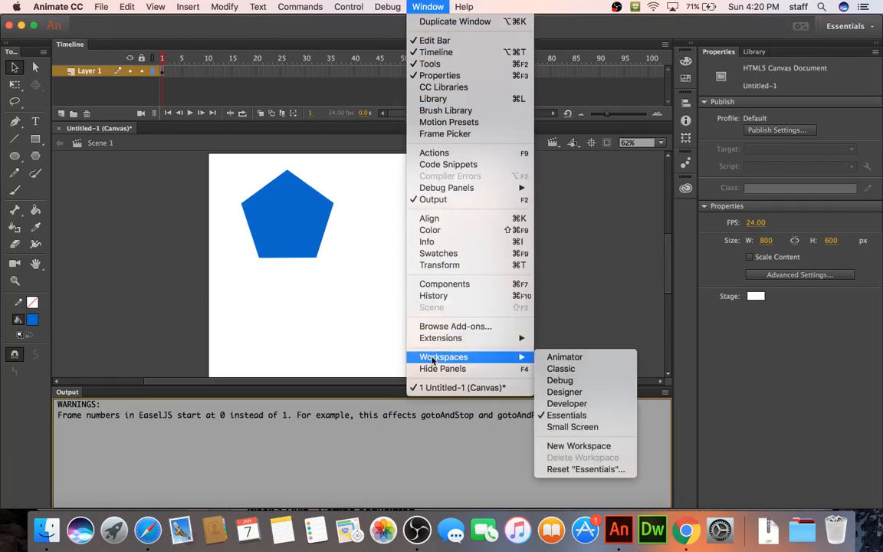
left_click(563, 448)
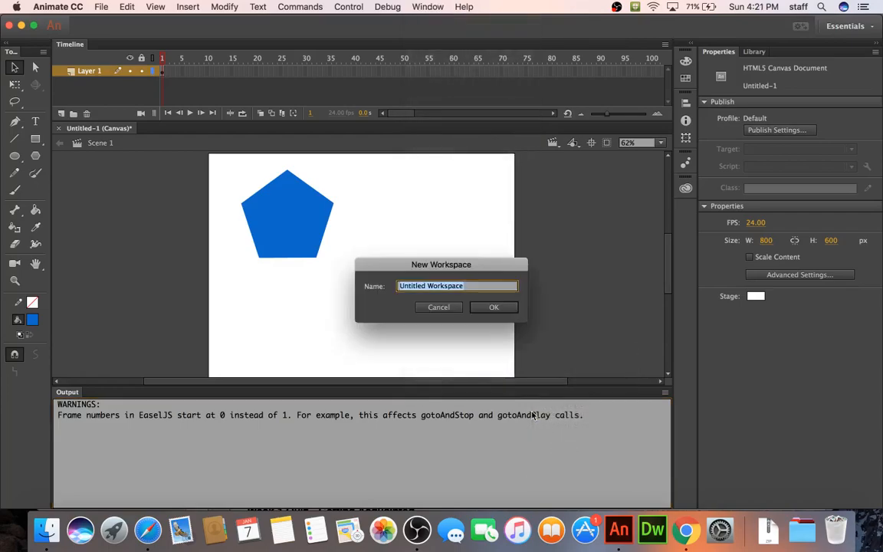
type("Pool Workspace")
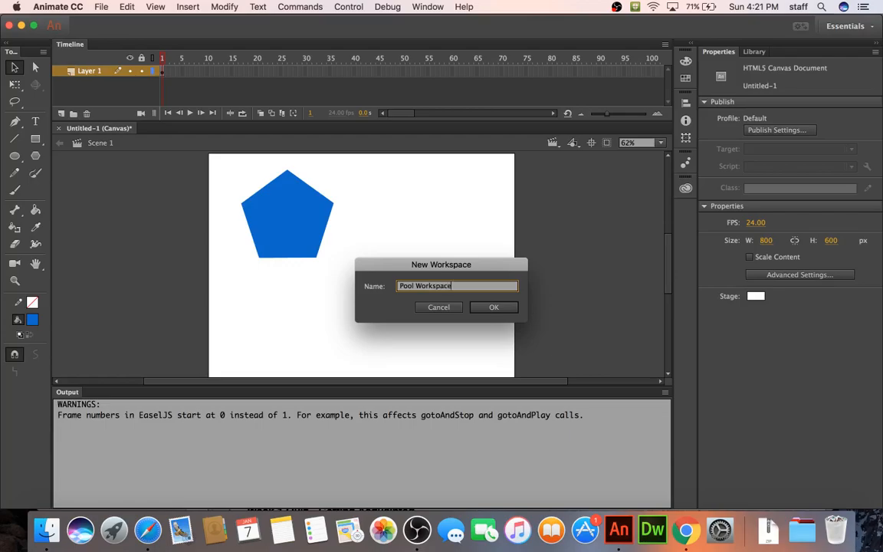
key("Return")
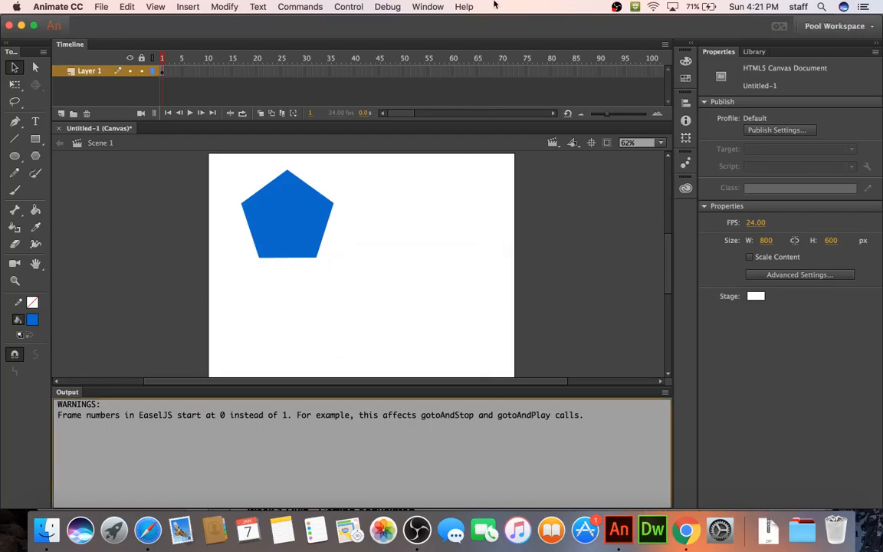
Step: Try the Classic and Animator workspaces and switch back to Pool Workspace
left_click(421, 7)
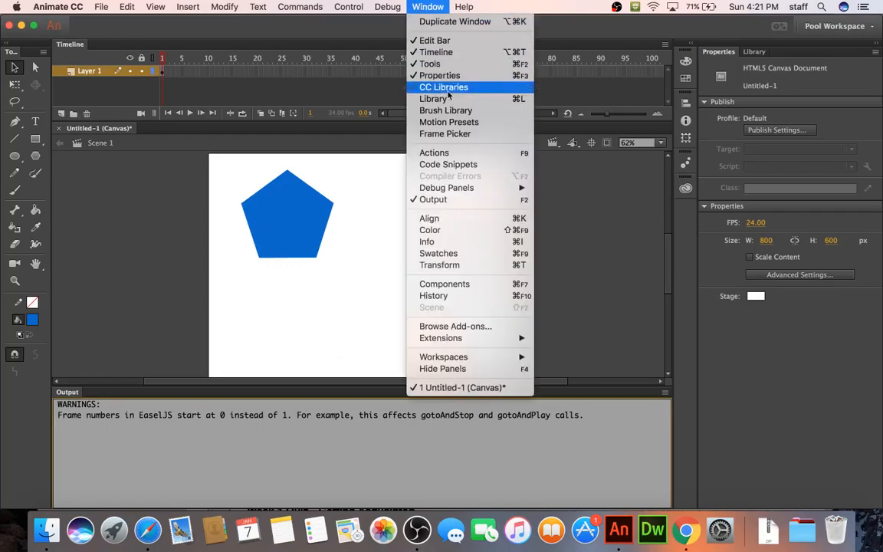
mouse_move(467, 361)
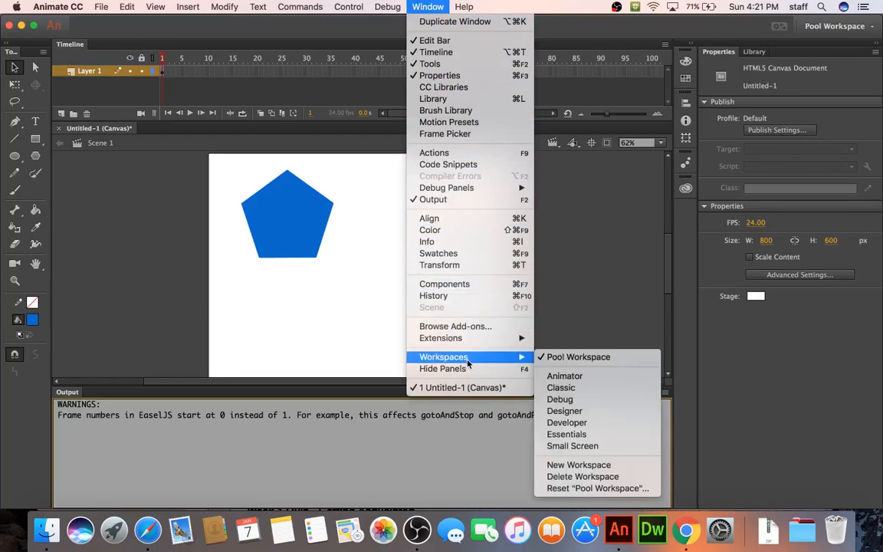
left_click(564, 389)
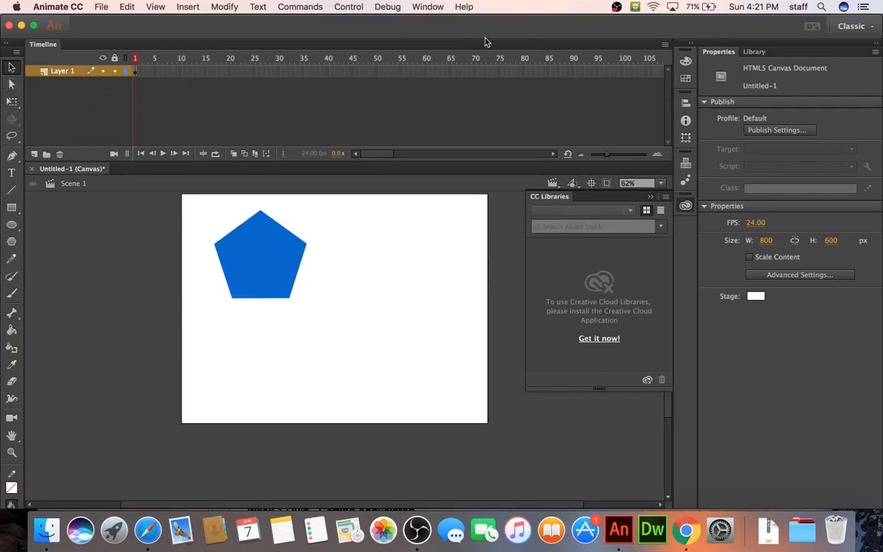
left_click(433, 9)
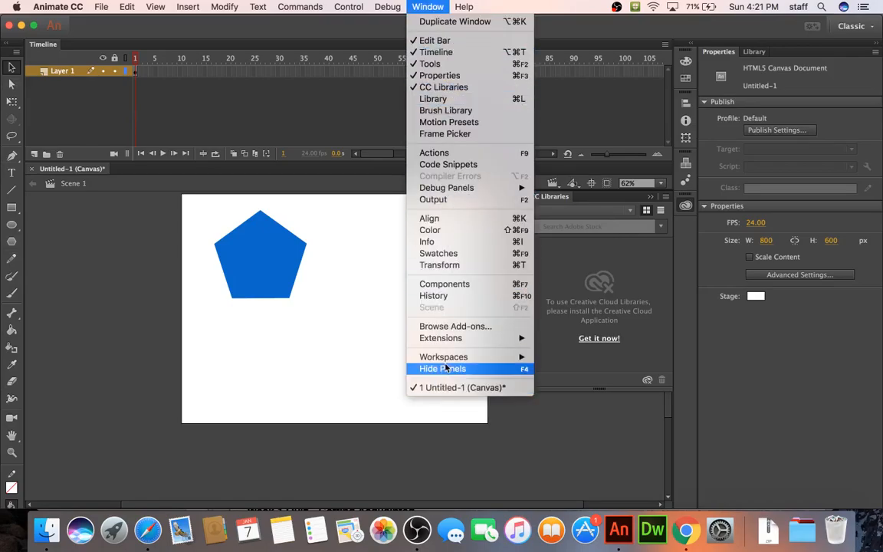
mouse_move(417, 357)
left_click(564, 376)
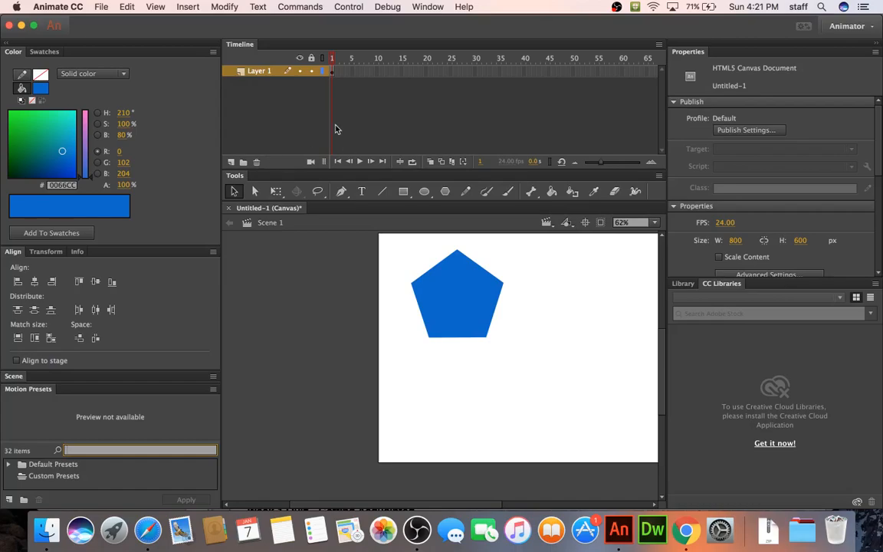
left_click(428, 7)
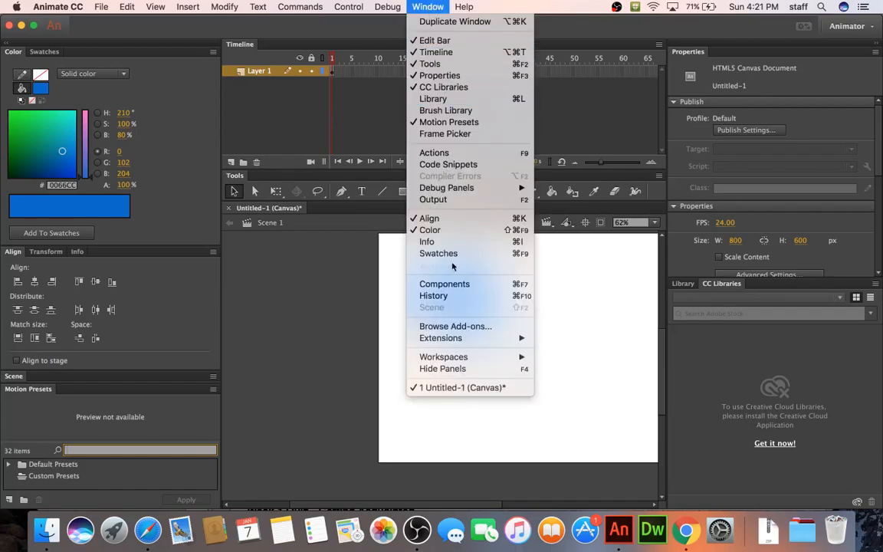
mouse_move(452, 359)
left_click(573, 357)
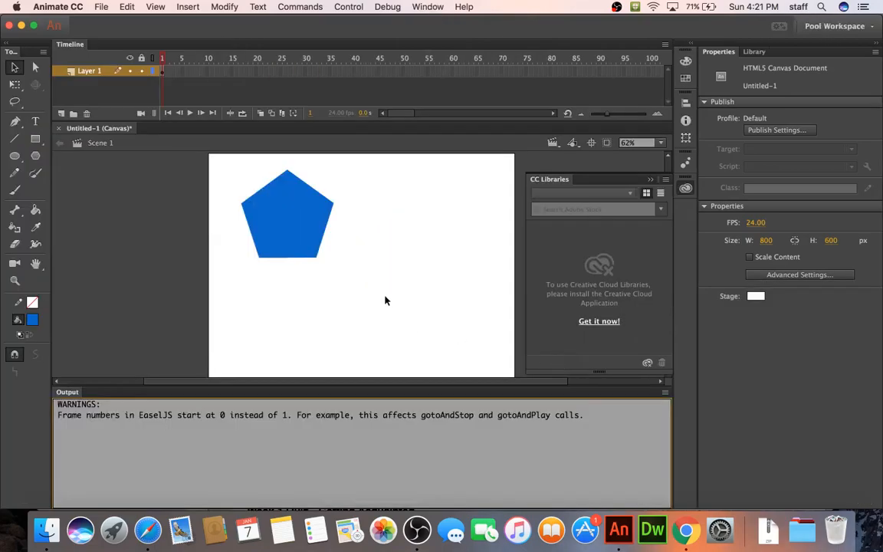
Step: Collapse the CC Libraries panel, and briefly expand and collapse the Color panel
left_click(651, 180)
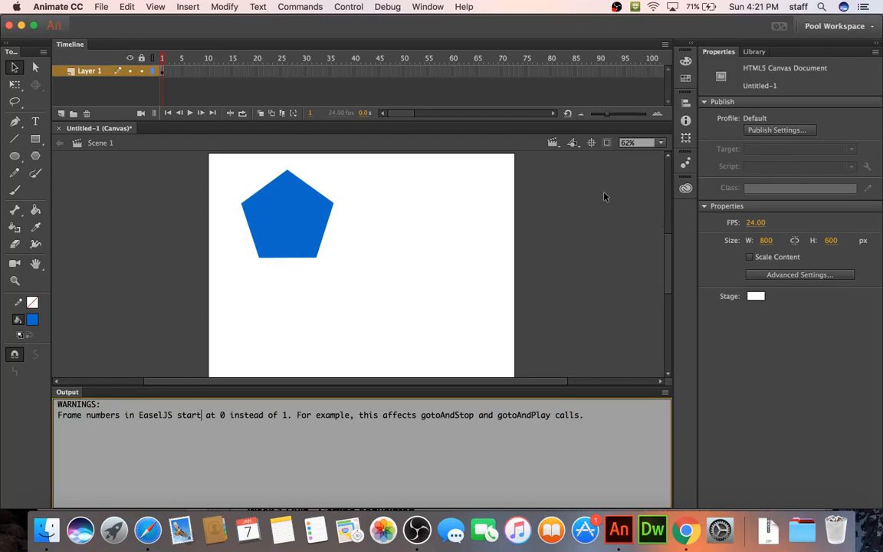
left_click(680, 63)
left_click(681, 63)
Step: View the stage at Fit in Window, 100% and Show All magnifications, ending with Fit in Window
scroll(455, 221, "right", 5)
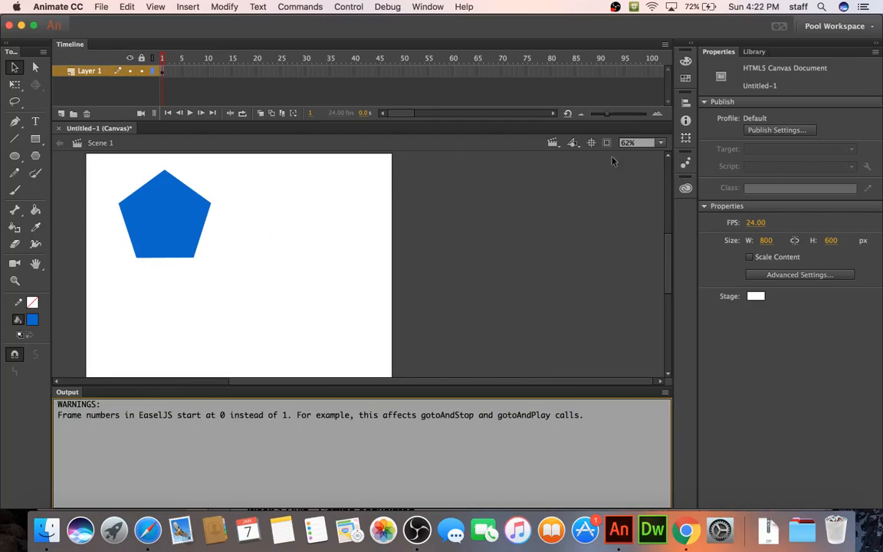
left_click(661, 143)
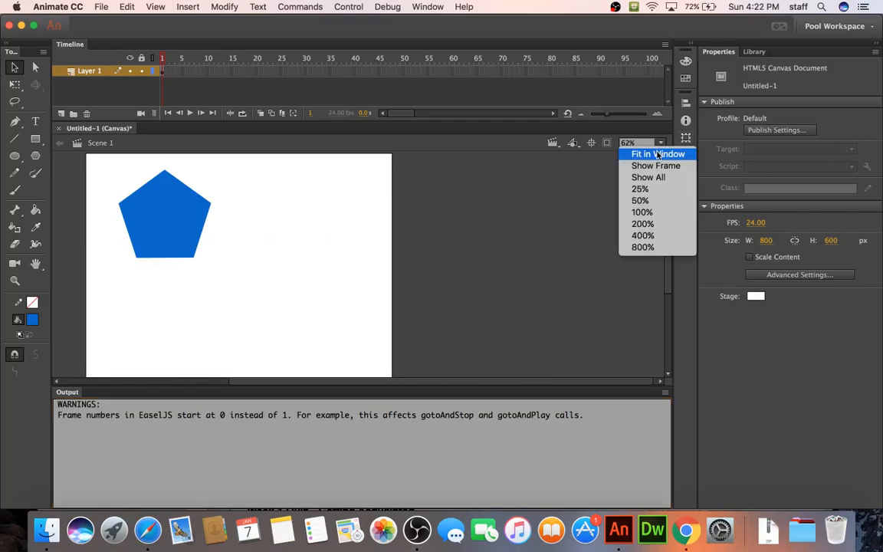
left_click(657, 154)
left_click(661, 143)
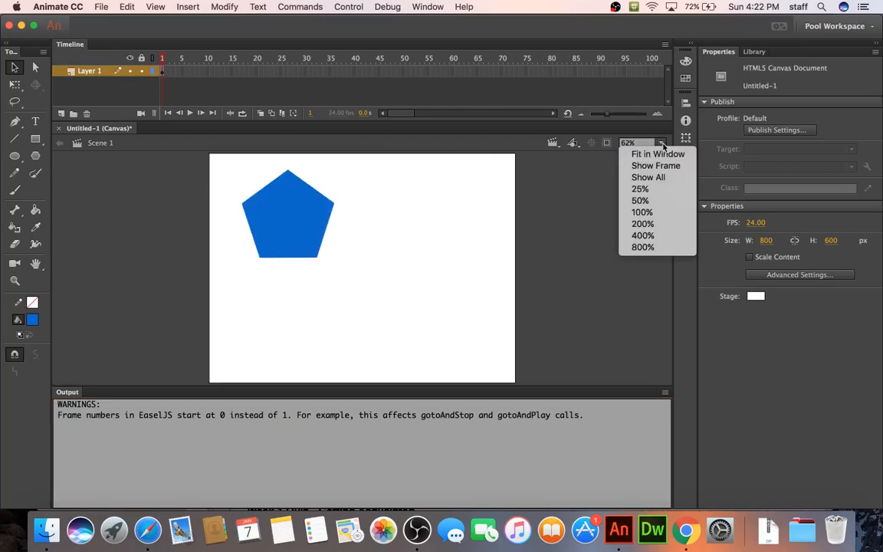
left_click(643, 213)
left_click(661, 143)
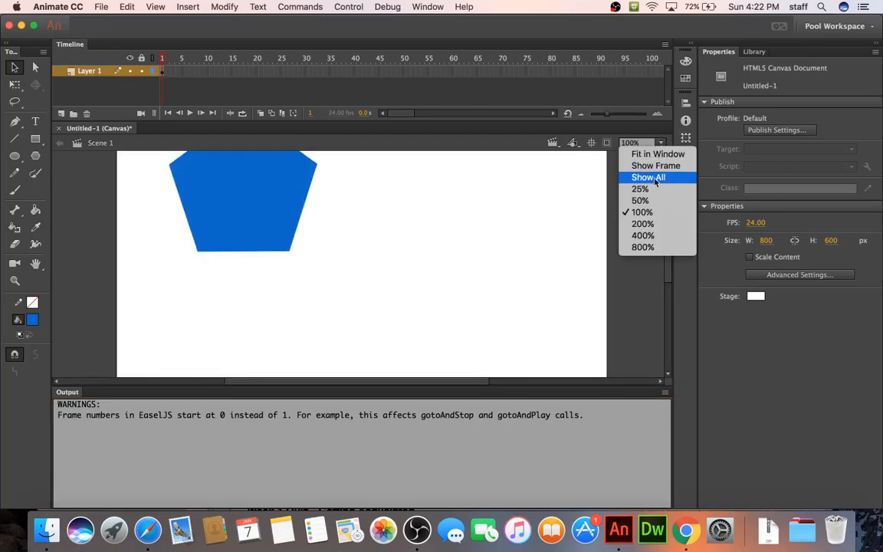
left_click(651, 178)
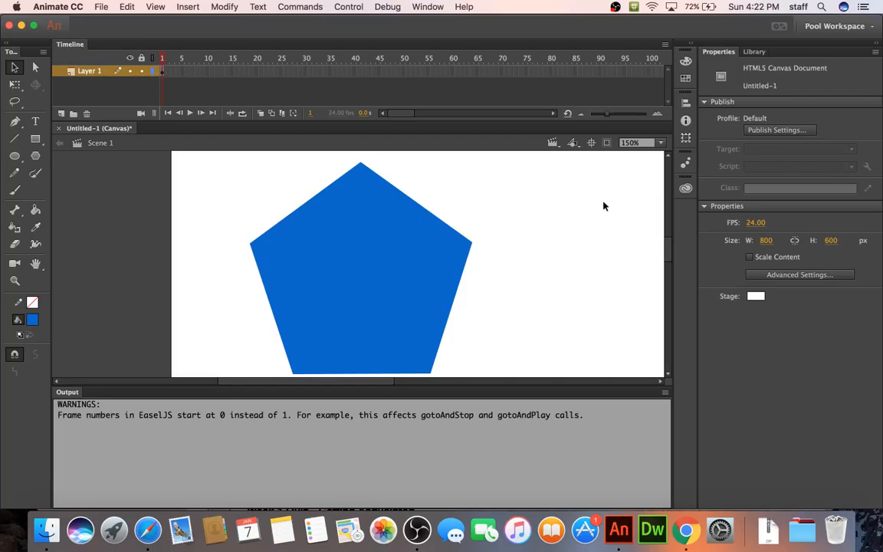
scroll(604, 207, "down", 1)
key("super+2")
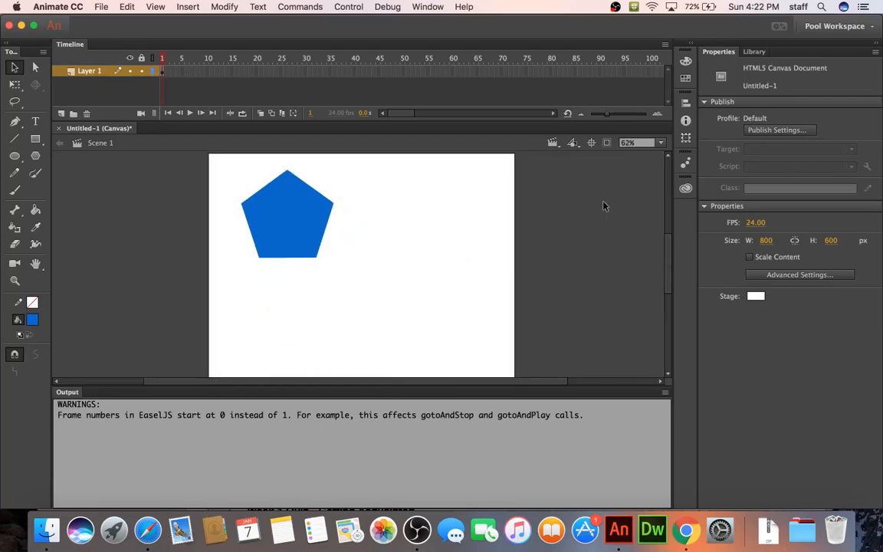
left_click(659, 144)
left_click(650, 152)
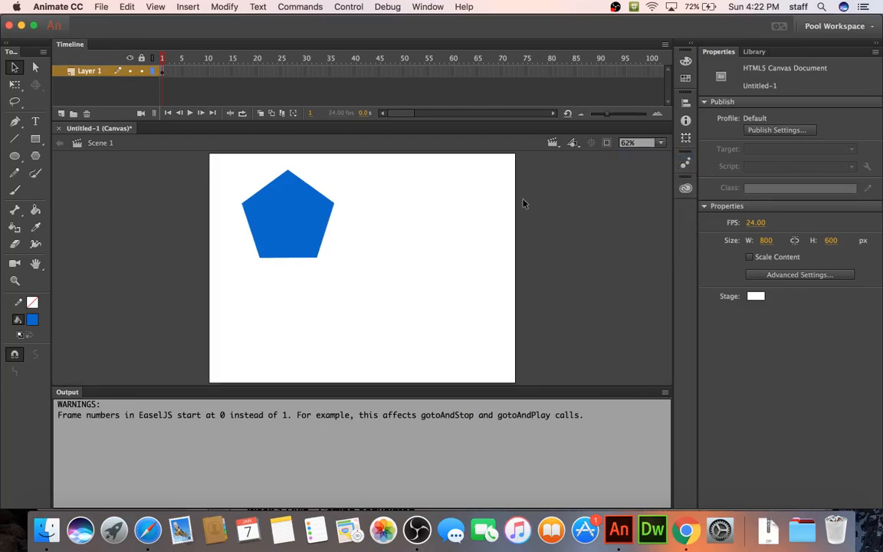
Step: Zoom the stage in to 400% and back out until the whole pentagon shows
key("super+=")
key("super+=")
key("super+=")
key("super+=")
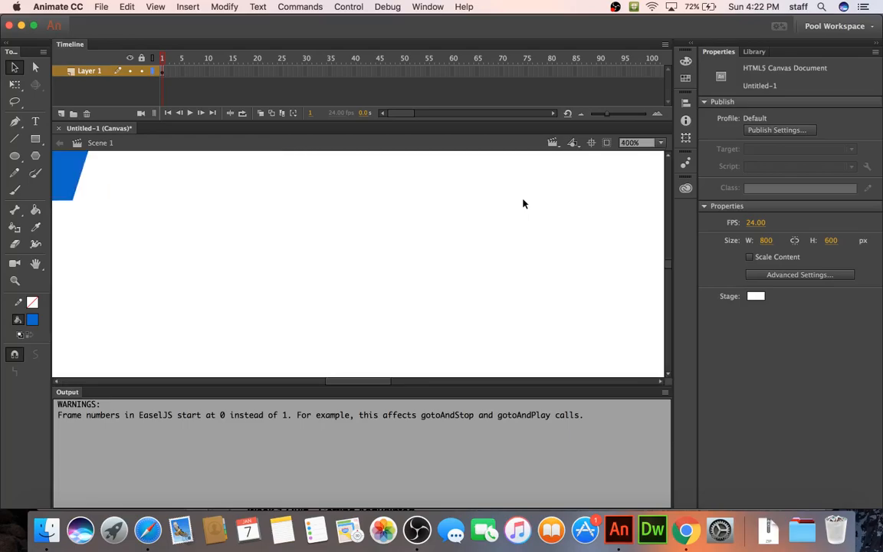
key("super+minus")
key("super+minus")
key("super+minus")
key("super+minus")
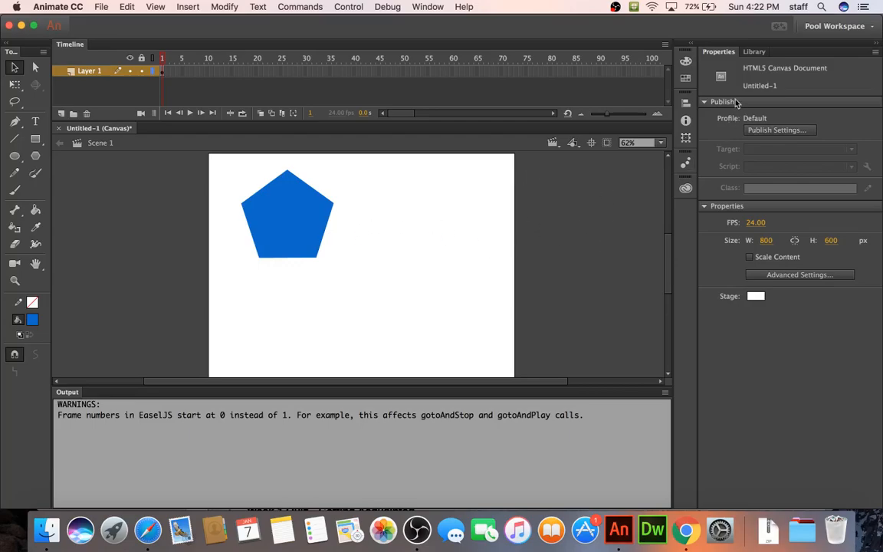
Step: Display the Library and convert the pentagon into a Movie Clip symbol named item1 with a centered registration point
left_click(752, 52)
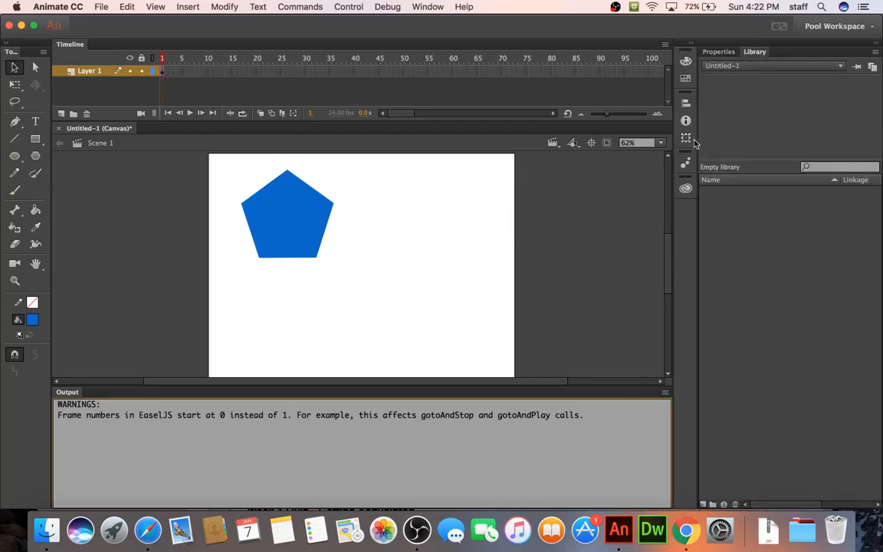
left_click_drag(217, 160, 382, 295)
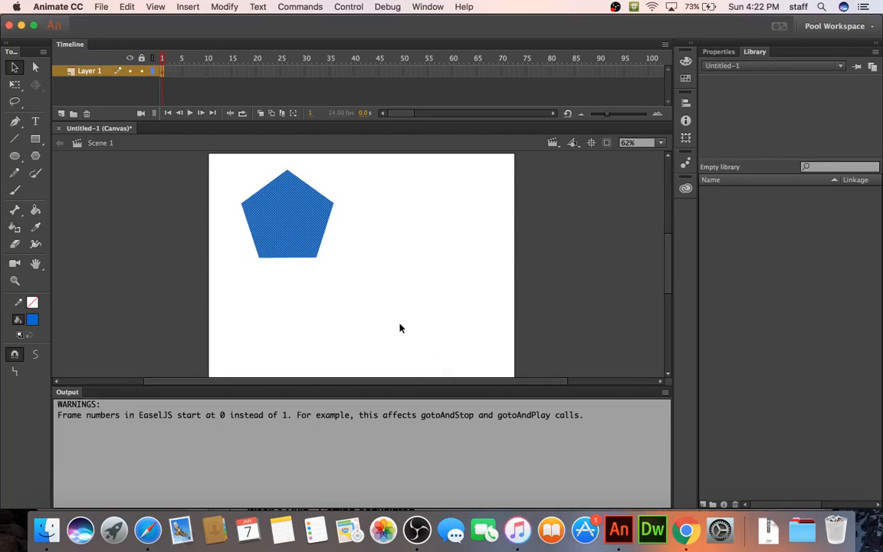
right_click(276, 201)
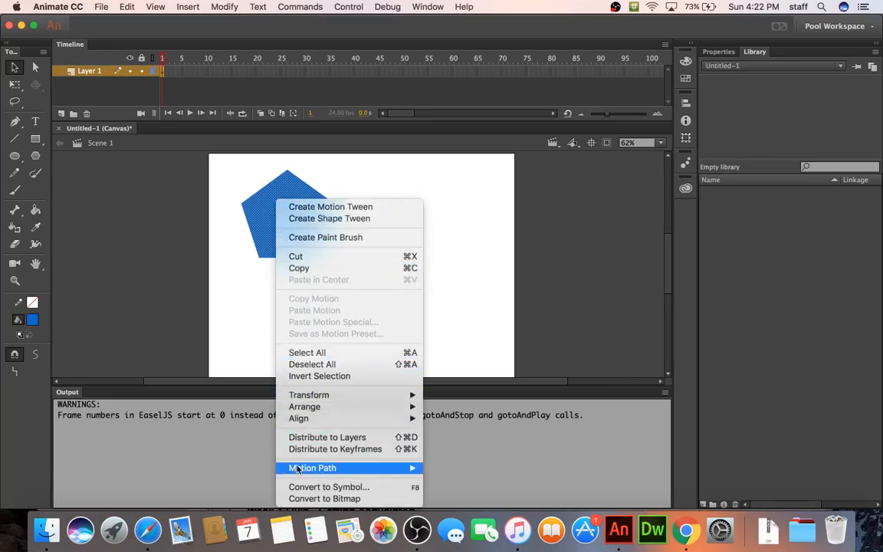
left_click(367, 490)
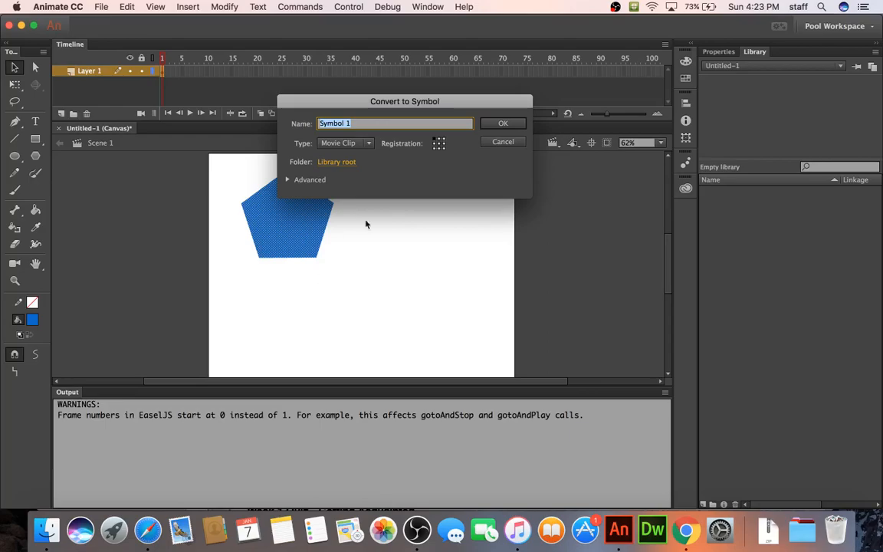
left_click(439, 145)
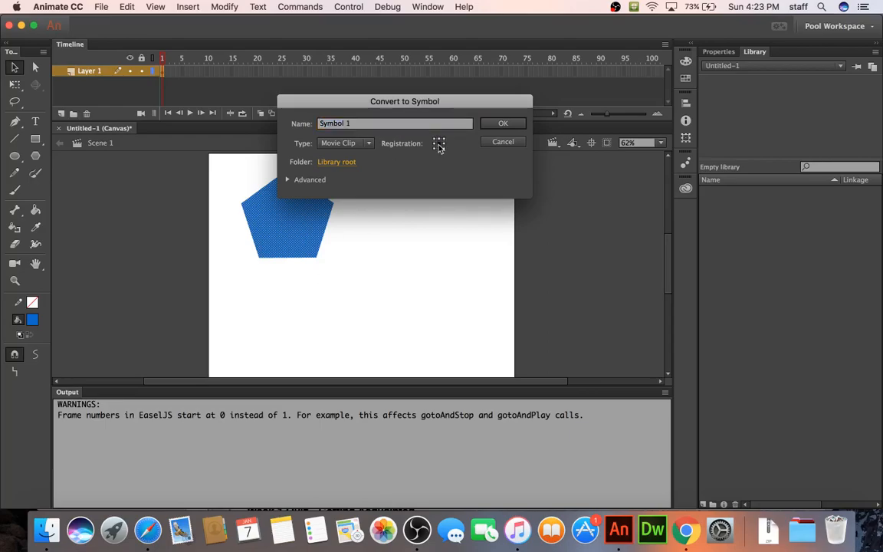
left_click(365, 127)
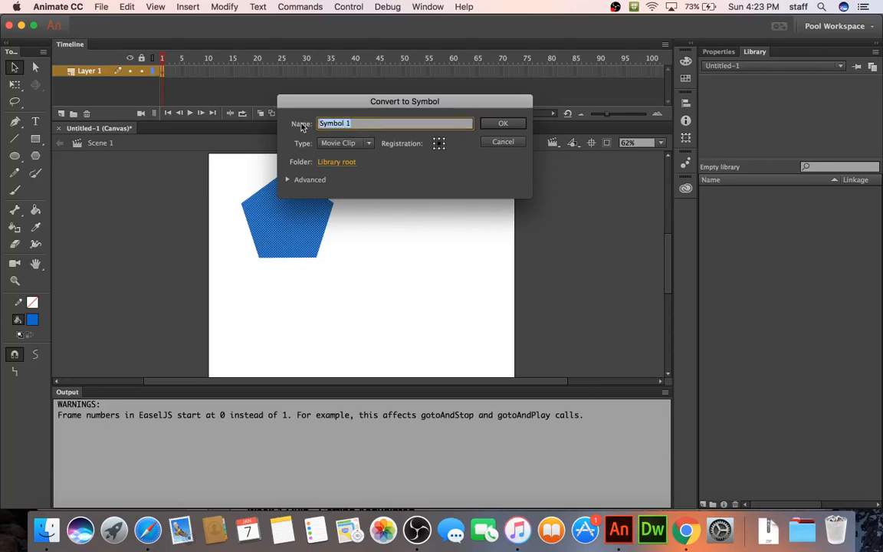
key("BackSpace")
type("item1")
key("Return")
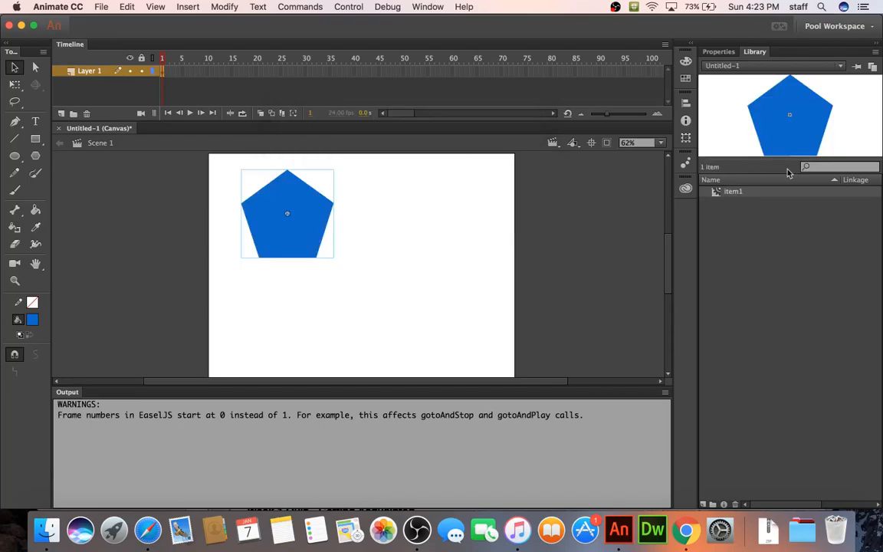
left_click(728, 200)
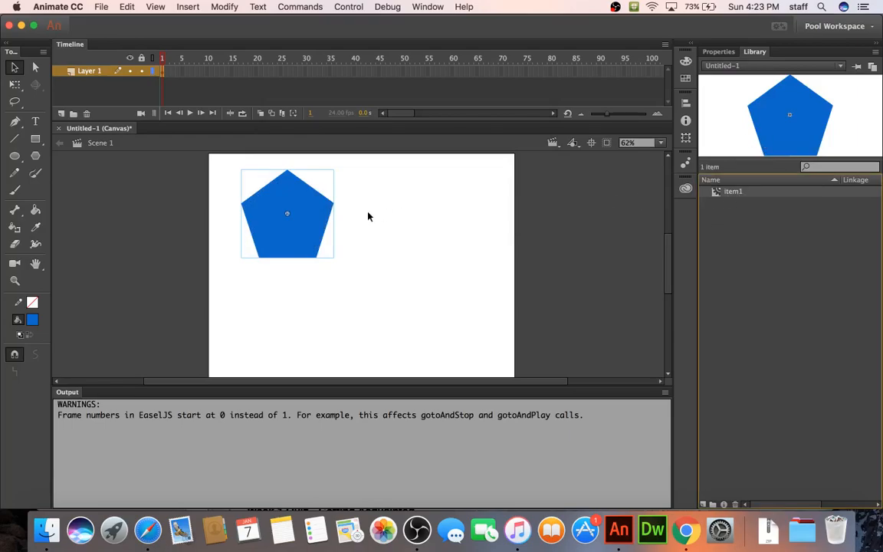
Step: Draw two crossing straight lines forming an X beside the pentagon with the Line tool
left_click(14, 138)
left_click_drag(431, 213, 391, 258)
left_click_drag(399, 215, 421, 268)
Step: Convert the two crossing lines into a Movie Clip symbol with the default name Symbol 1 and a centered registration point
left_click(15, 67)
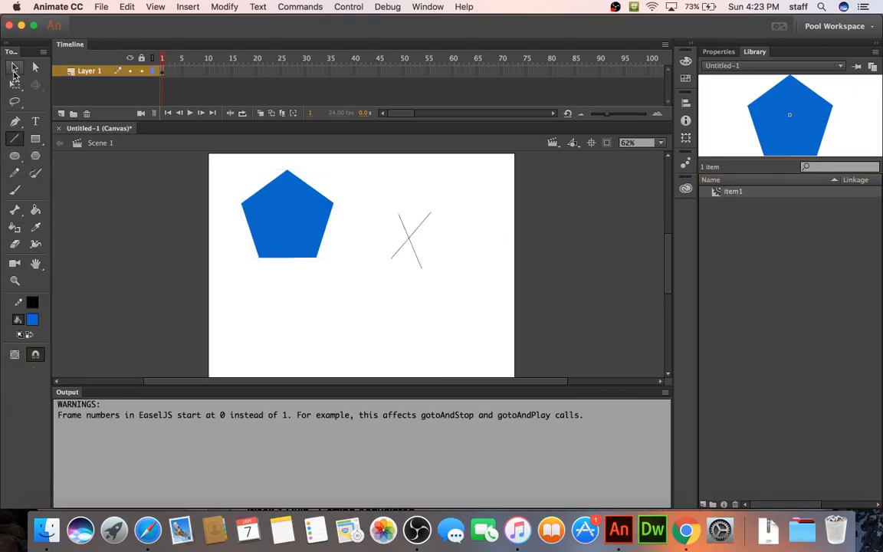
left_click_drag(382, 199, 460, 300)
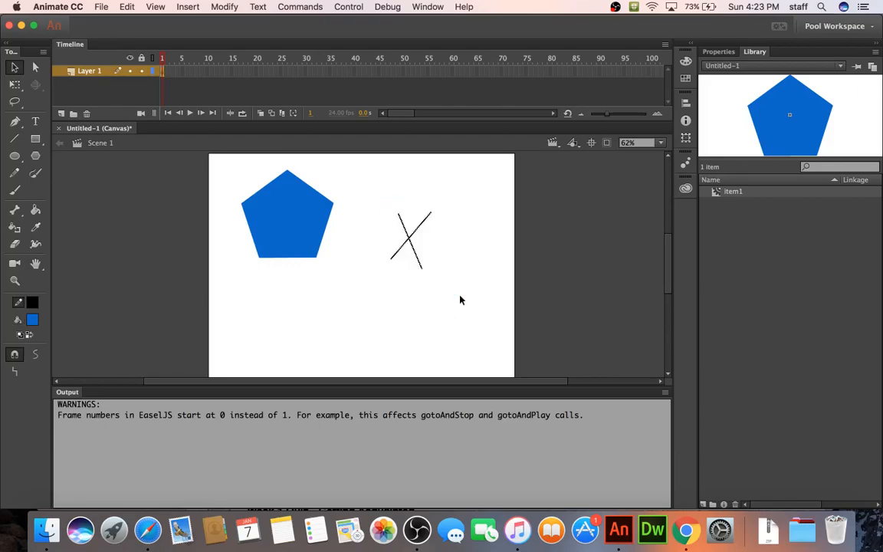
right_click(415, 262)
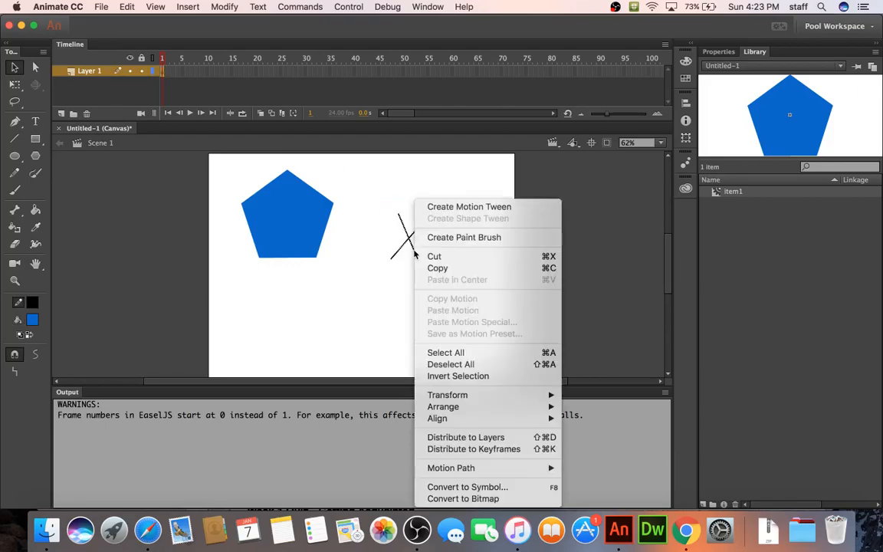
left_click(466, 487)
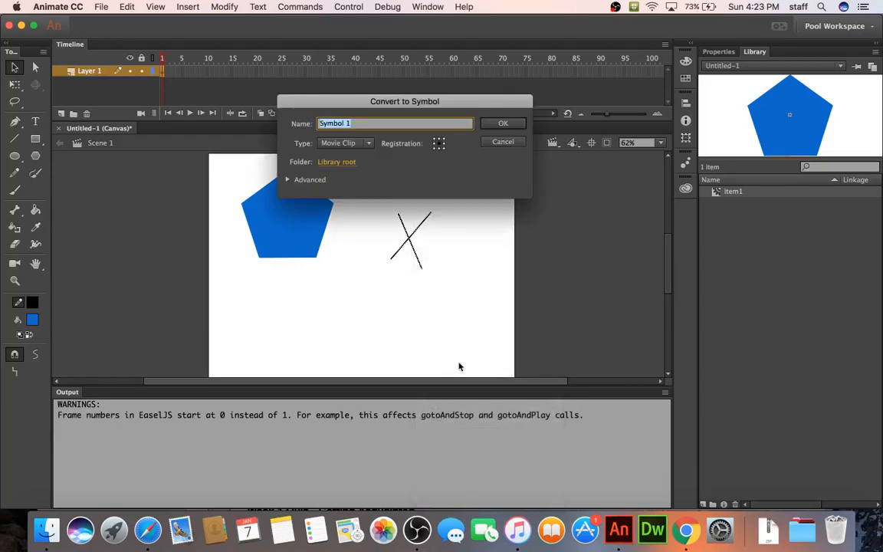
key("Return")
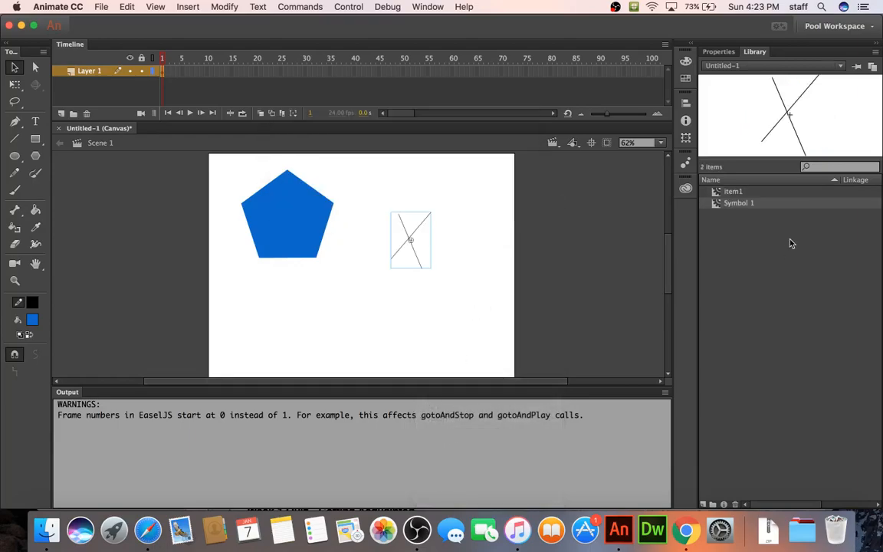
Step: Preview the item1 and Symbol 1 symbols alternately in the Library
left_click(733, 192)
left_click(738, 203)
left_click(734, 193)
left_click(735, 204)
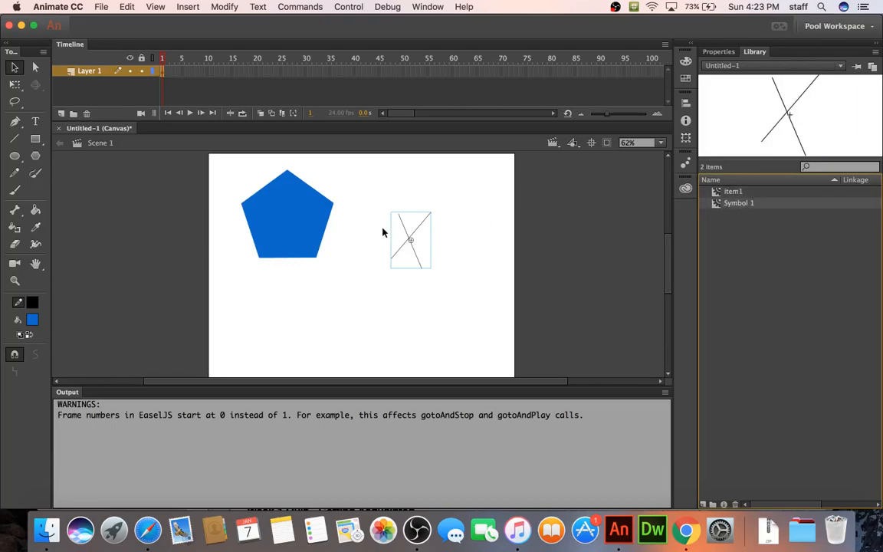
Step: Move the pentagon instance down and slightly right on the stage, then deselect it
left_click(285, 219)
left_click_drag(291, 231, 300, 276)
left_click(267, 186)
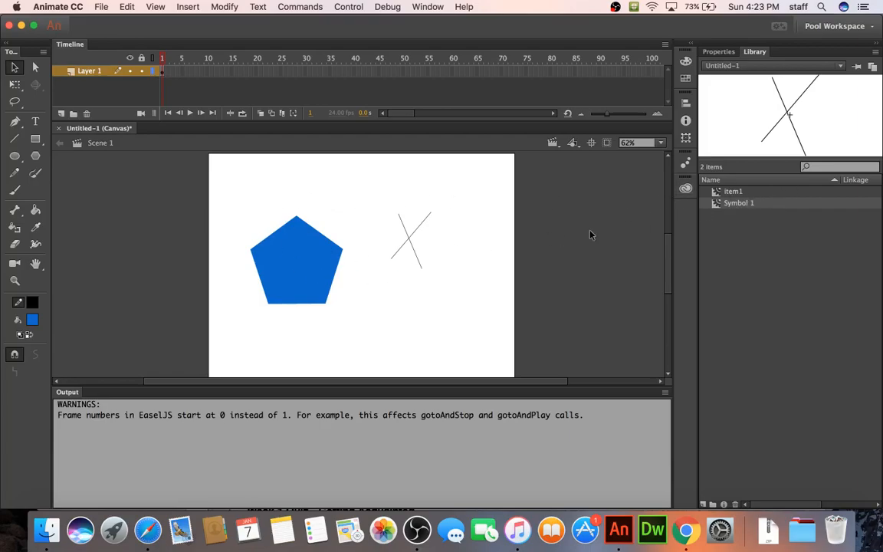
Step: Open item1 from the Library in its own symbol editing view and return to Scene 1
right_click(734, 194)
left_click(718, 196)
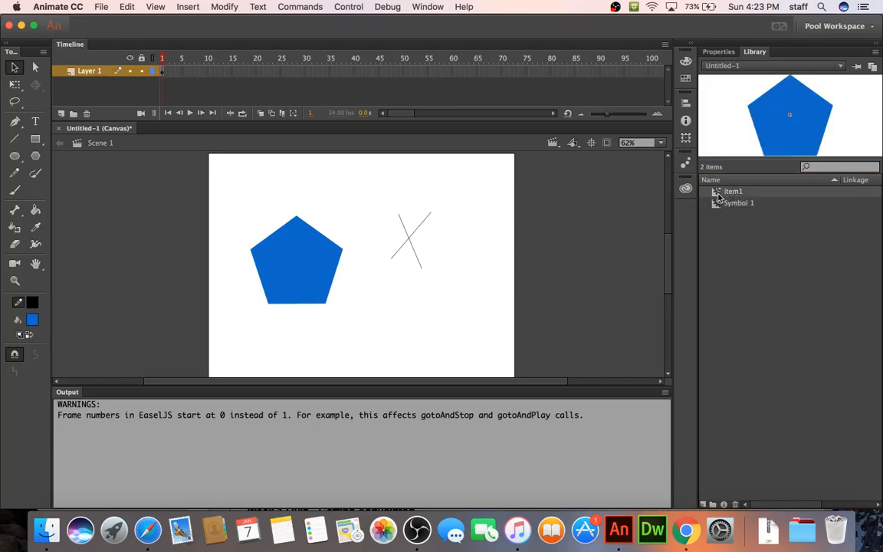
double_click(718, 197)
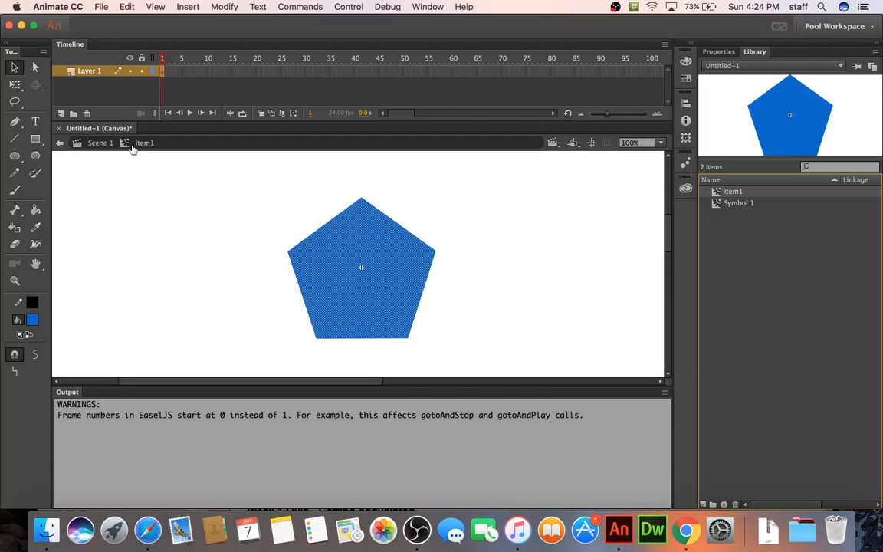
left_click(98, 144)
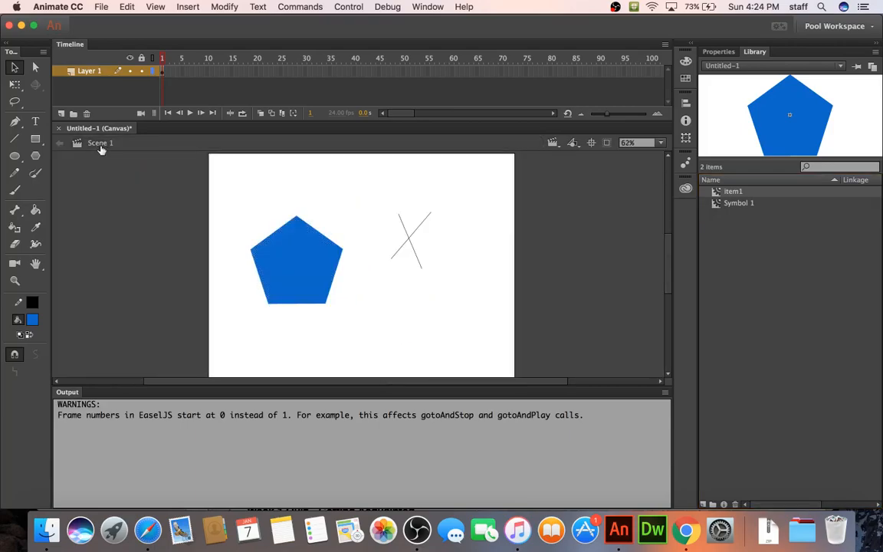
Step: Open the pentagon for in-place editing on the stage, check whether the X can be selected there, and return to Scene 1
double_click(277, 262)
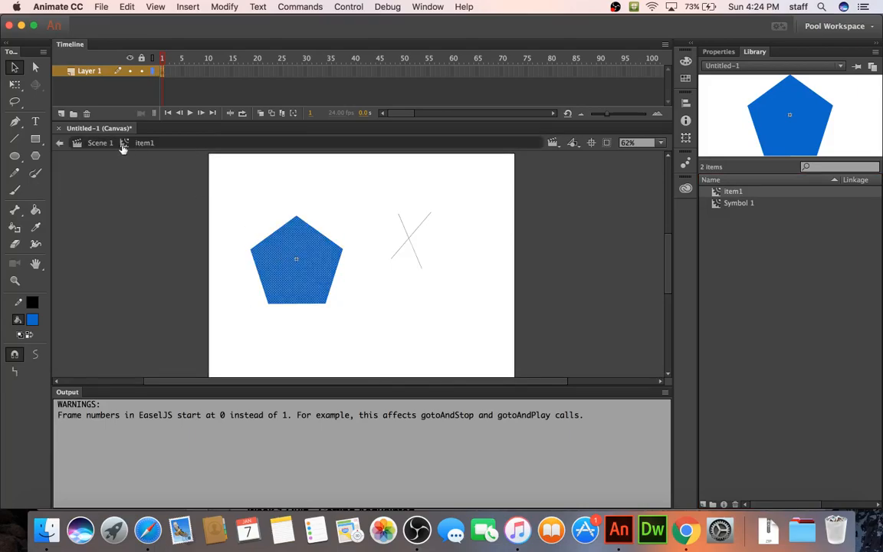
left_click(375, 223)
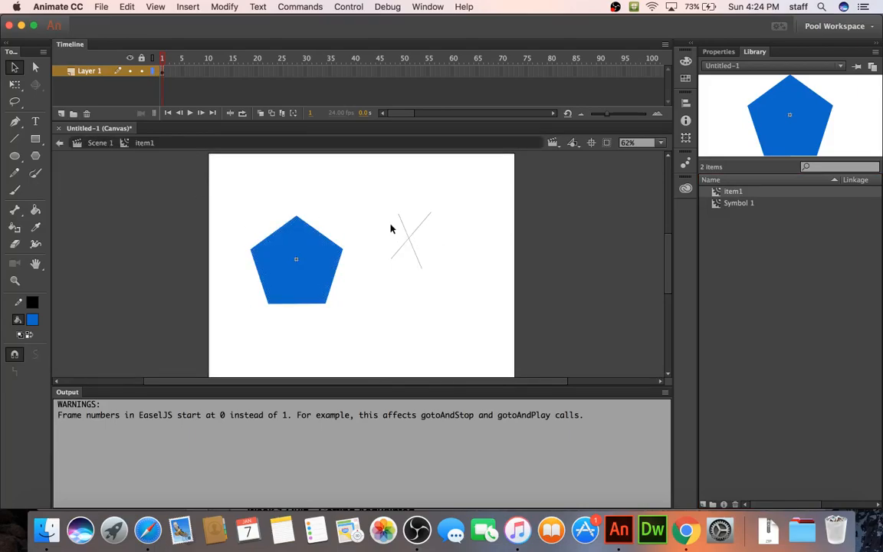
left_click_drag(433, 261, 433, 261)
left_click_drag(383, 211, 440, 274)
double_click(323, 214)
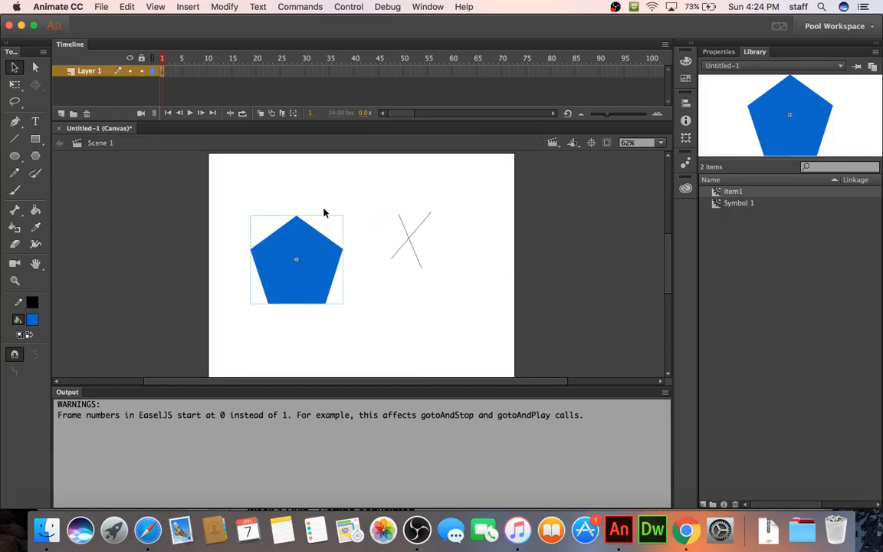
Step: Open the X symbol for in-place editing on the stage and return to Scene 1
left_click_drag(380, 203, 466, 301)
double_click(411, 245)
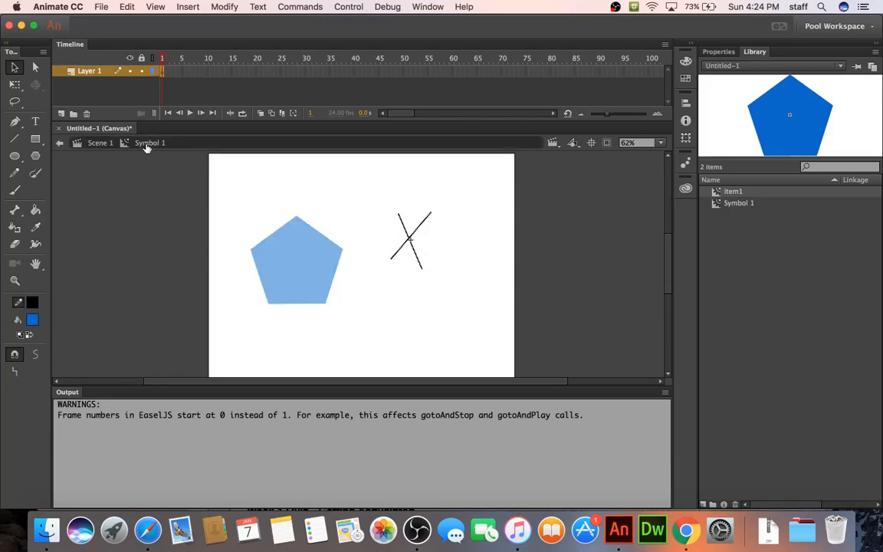
left_click(105, 147)
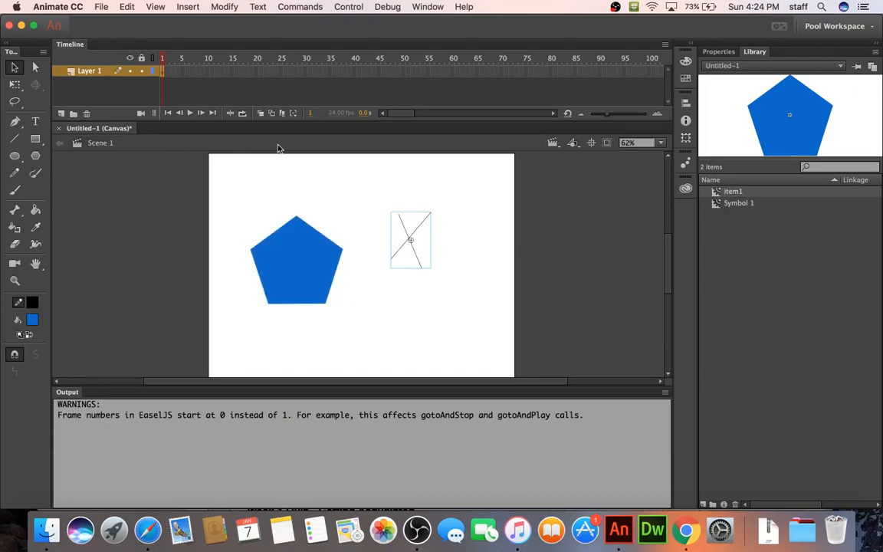
Step: Edit the pentagon symbol in place, bending its upper-left edge inward into a curve, and return to Scene 1
double_click(314, 272)
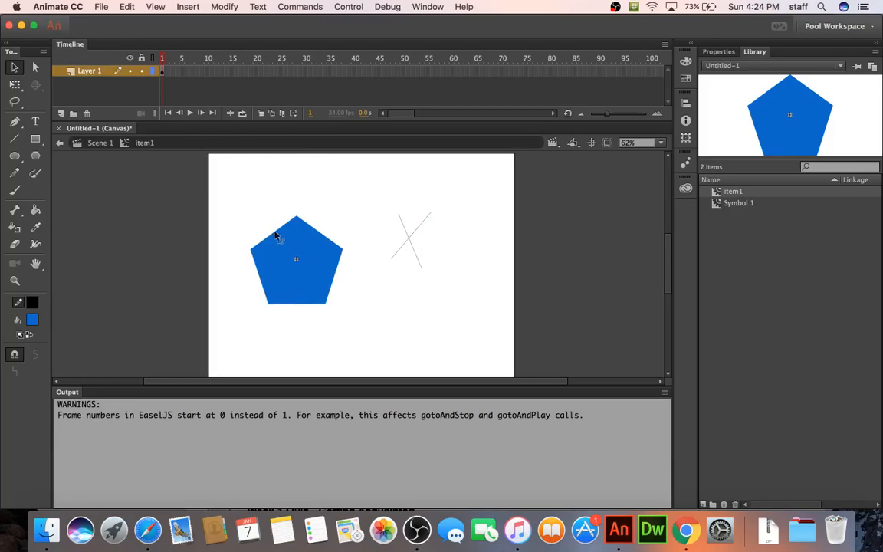
left_click(105, 148)
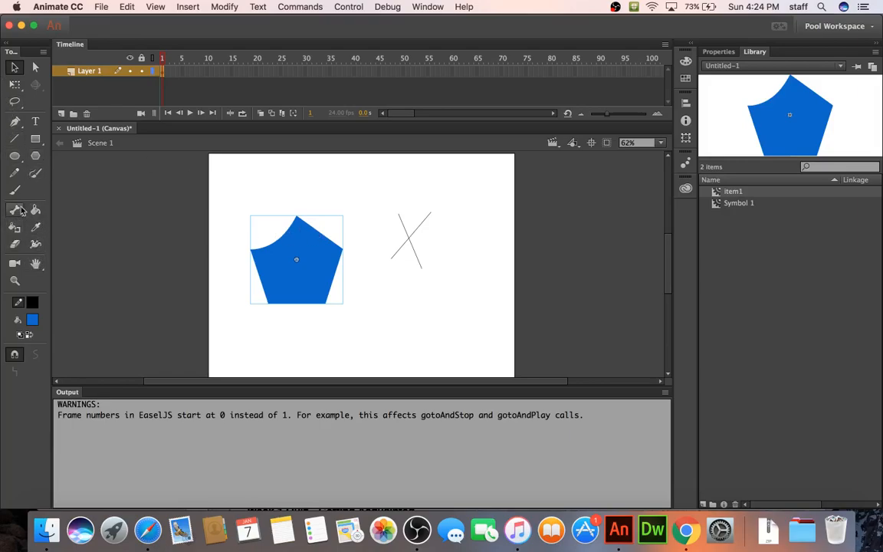
Step: Try to erase part of the pentagon instance directly in Scene 1 with the Eraser tool
left_click(16, 177)
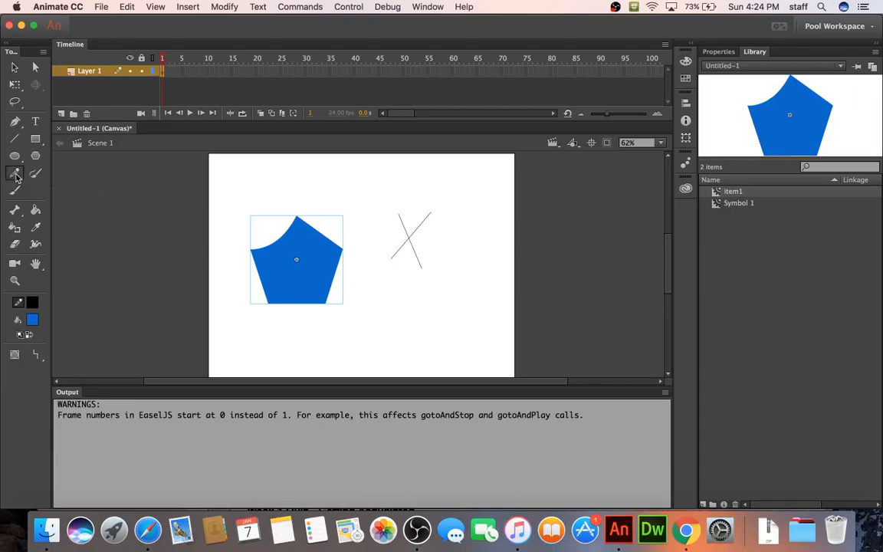
left_click(15, 245)
mouse_move(292, 234)
left_mouse_down()
mouse_move(305, 224)
mouse_move(312, 230)
mouse_move(299, 241)
mouse_move(310, 222)
left_mouse_up()
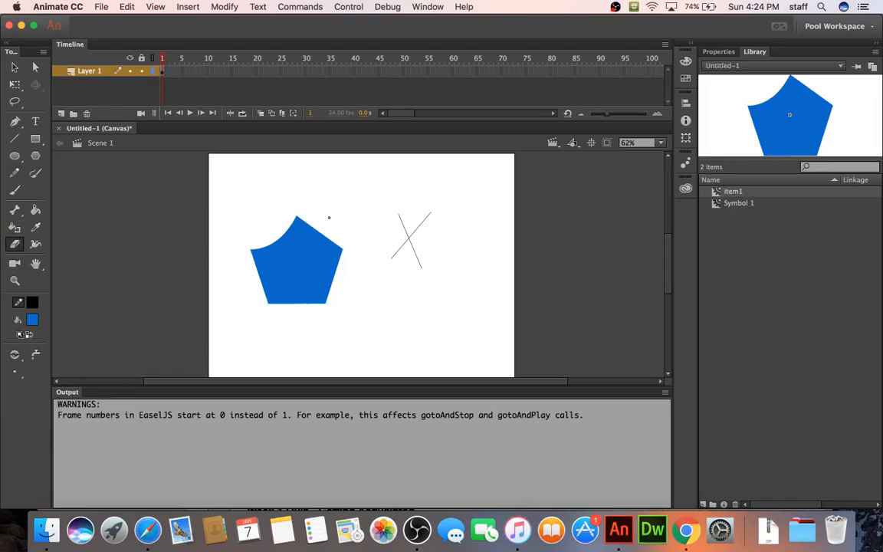
Step: Inside the item1 symbol, erase a diagonal strip across the pentagon from the curved edge to the lower right, and return to Scene 1
left_click(14, 68)
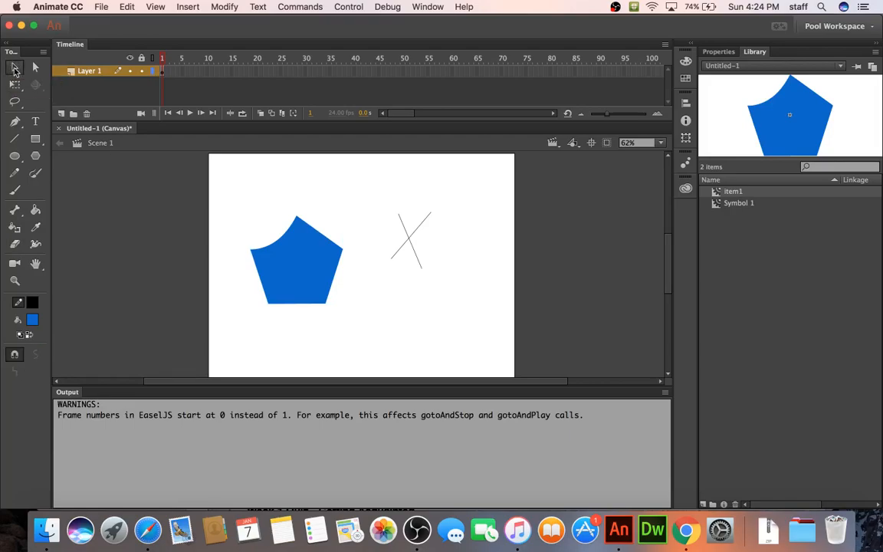
double_click(283, 247)
left_click(283, 244)
left_click(238, 221)
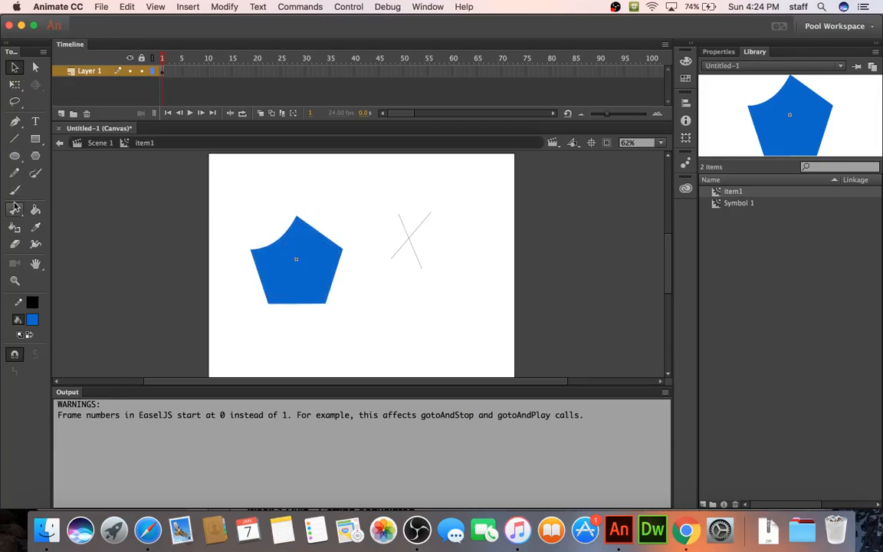
left_click(14, 244)
left_click_drag(277, 229, 345, 308)
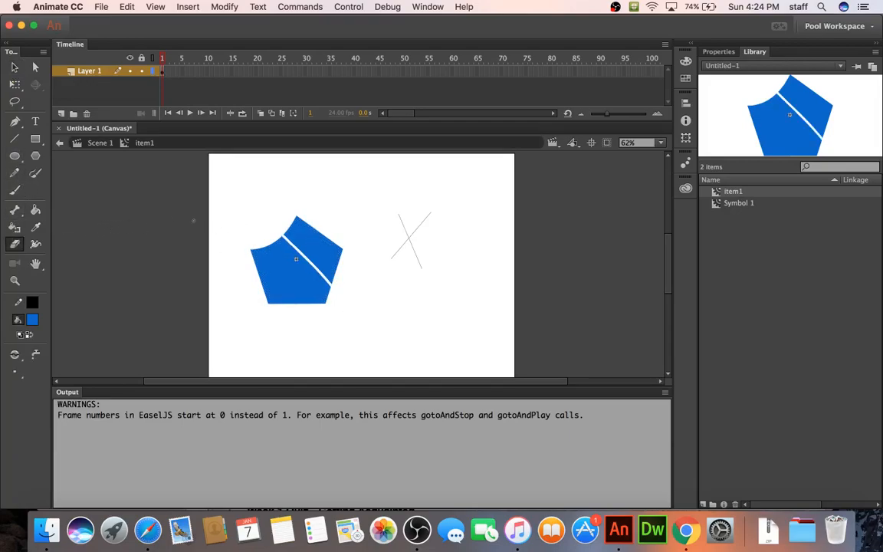
left_click(14, 67)
double_click(167, 224)
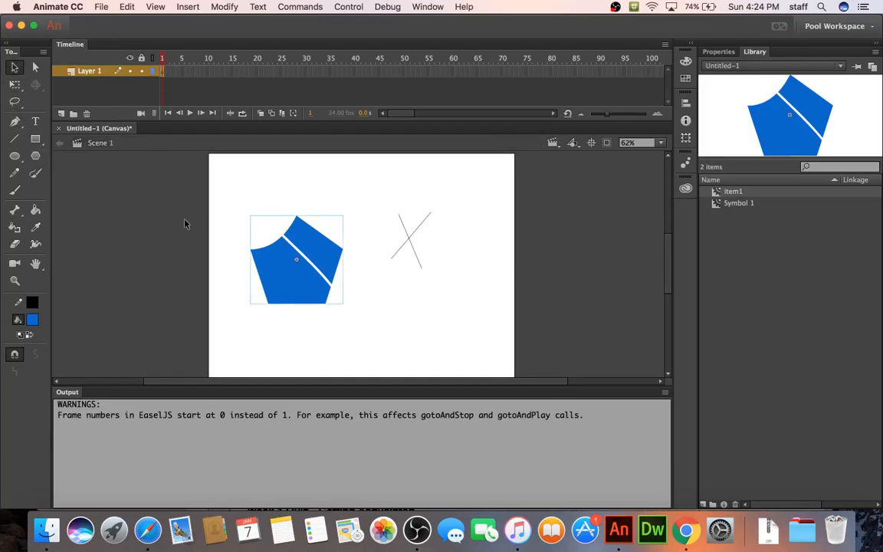
left_click(255, 198)
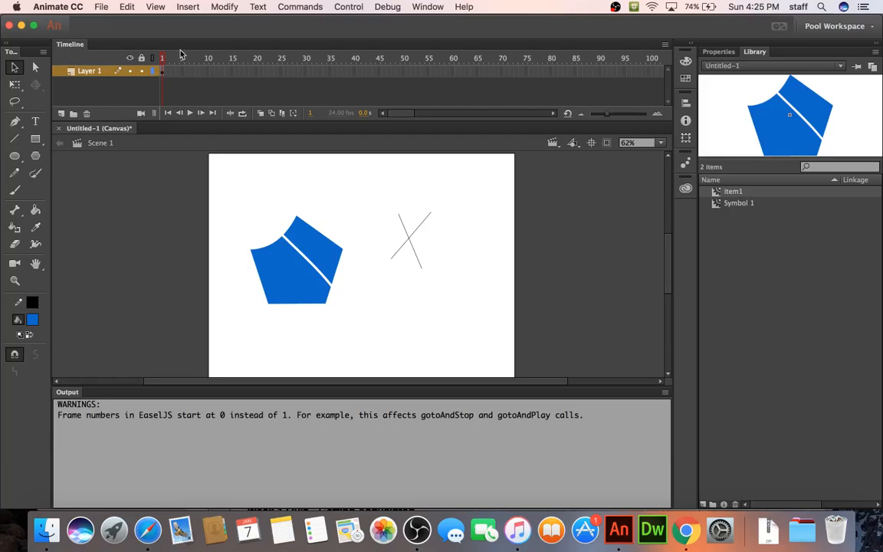
Step: Insert a keyframe at frame 2 of Layer 1
left_click(163, 72)
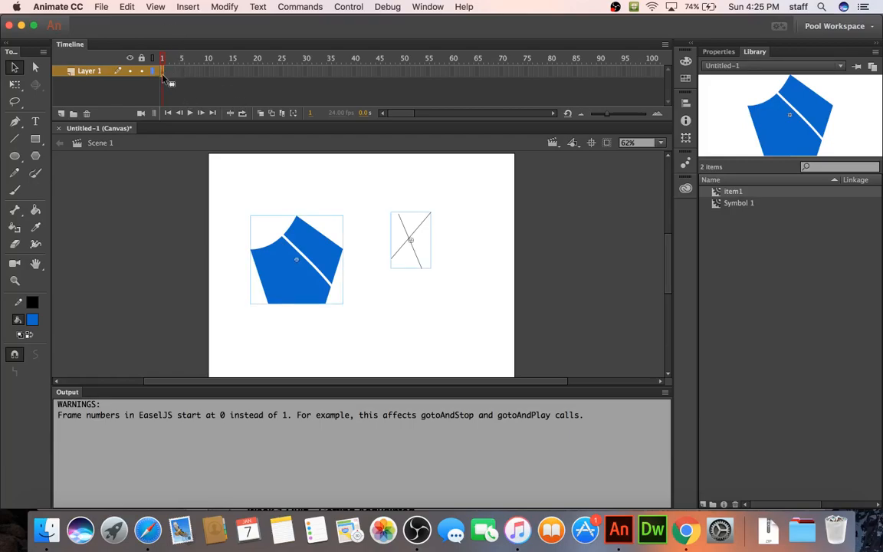
left_click(165, 73)
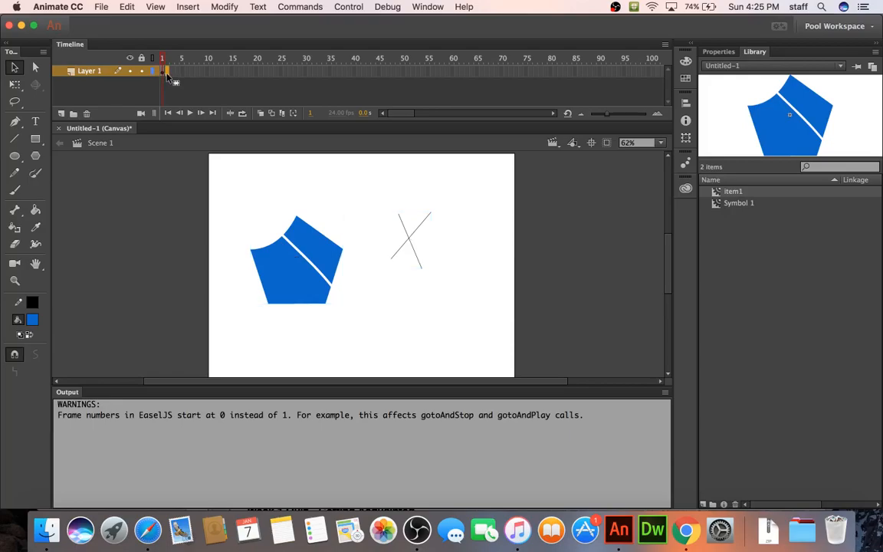
key("F6")
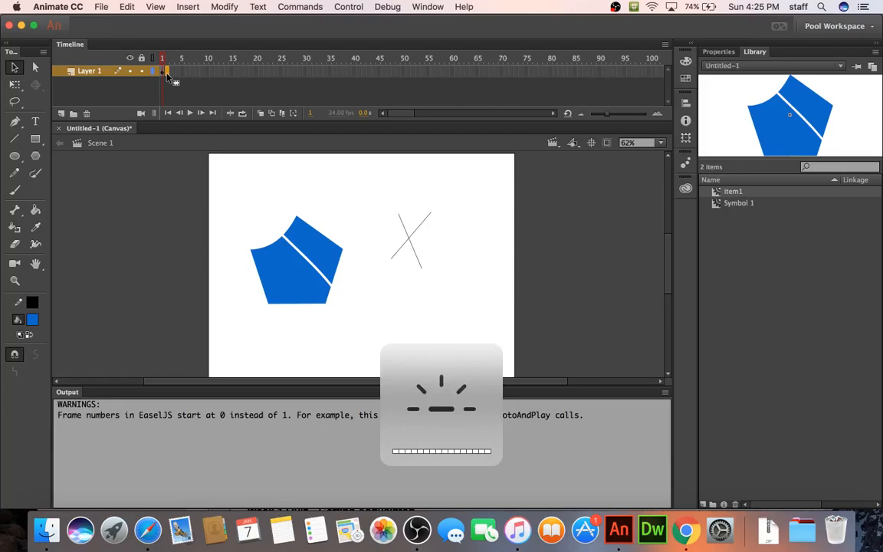
right_click(166, 73)
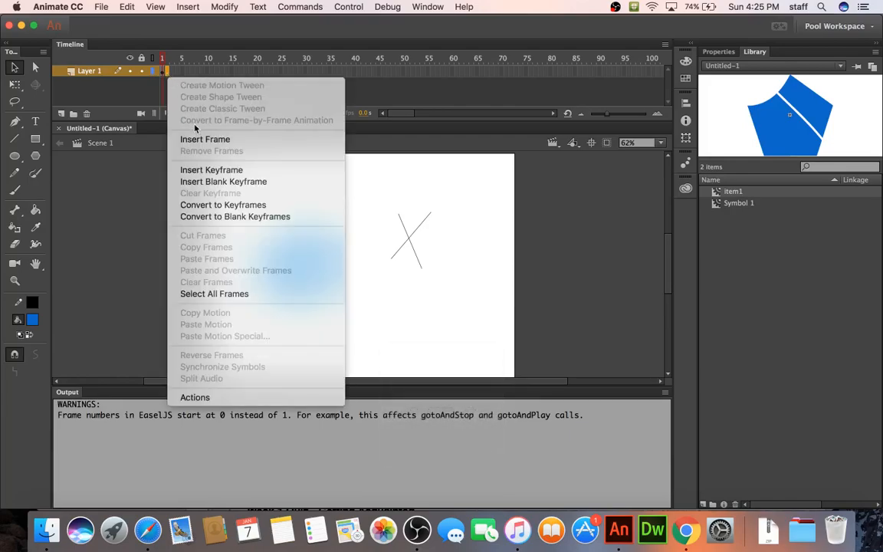
left_click(207, 172)
left_click(166, 73)
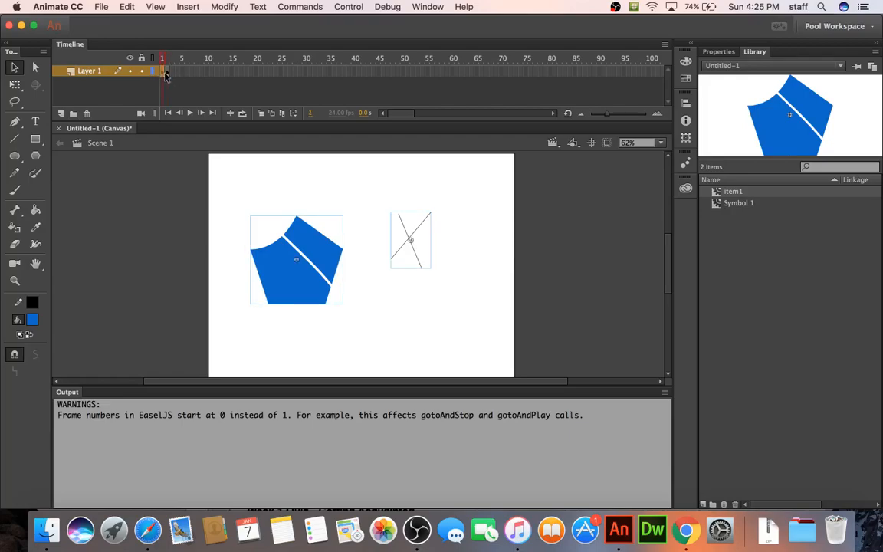
Step: Compare frames 1 and 2, then move the pentagon and the X together down and left in frame 2
left_click(163, 73)
left_click(167, 73)
left_click(163, 73)
left_click(168, 73)
left_click_drag(300, 283, 277, 330)
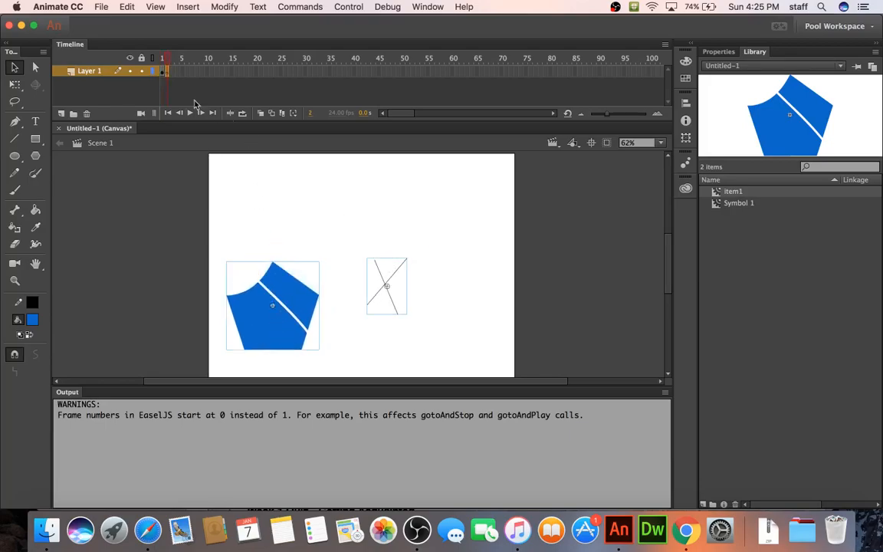
Step: In frame 2, move only the pentagon up near the stage's top edge and compare the frame with frame 1
left_click(163, 72)
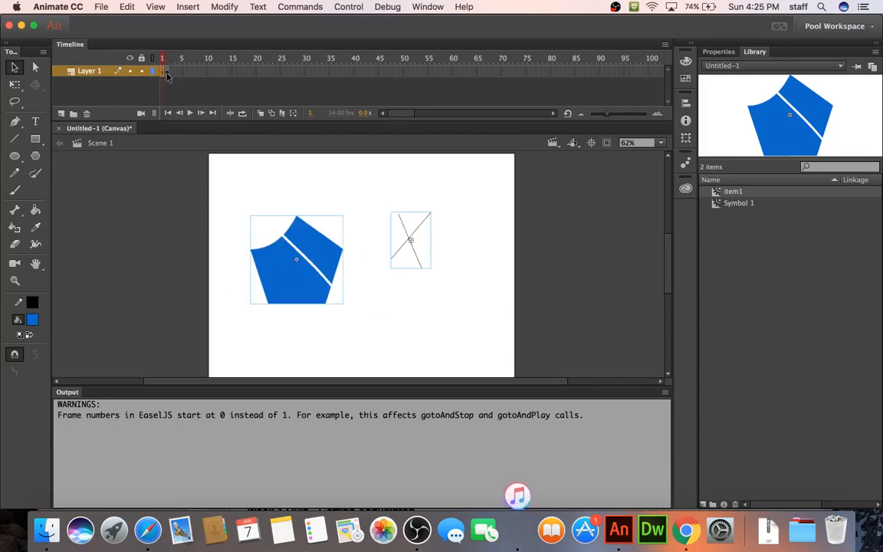
left_click(167, 74)
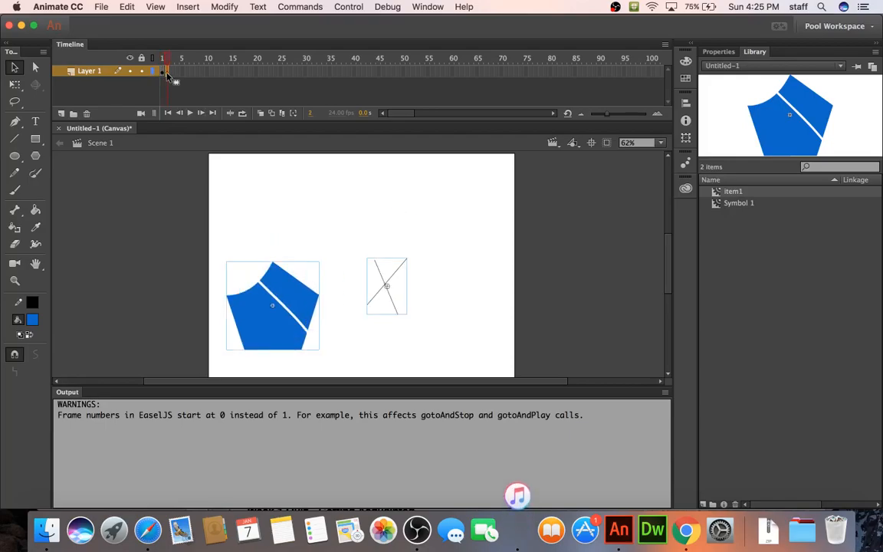
left_click(290, 236)
left_click_drag(282, 277, 310, 189)
left_click(163, 72)
left_click(166, 74)
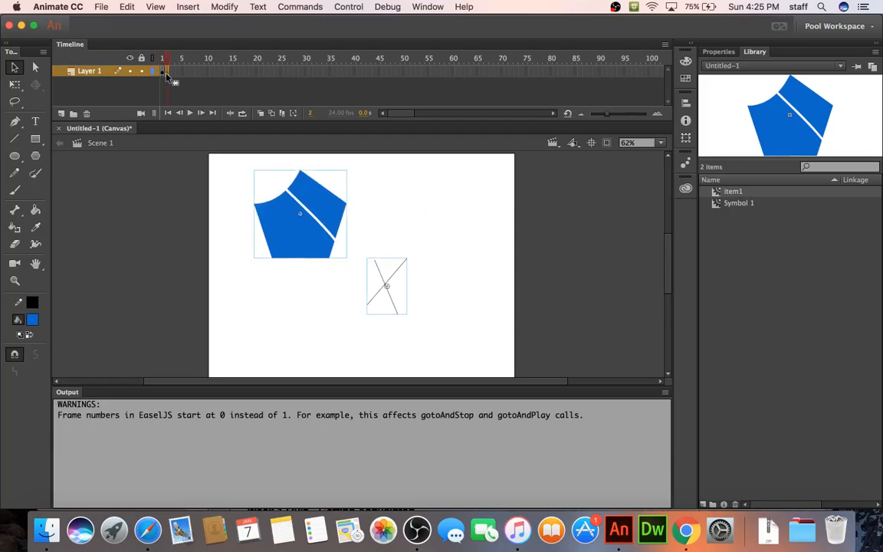
Step: Move Layer 1's second keyframe from frame 2 to frame 15
left_click(163, 72)
left_click(167, 74)
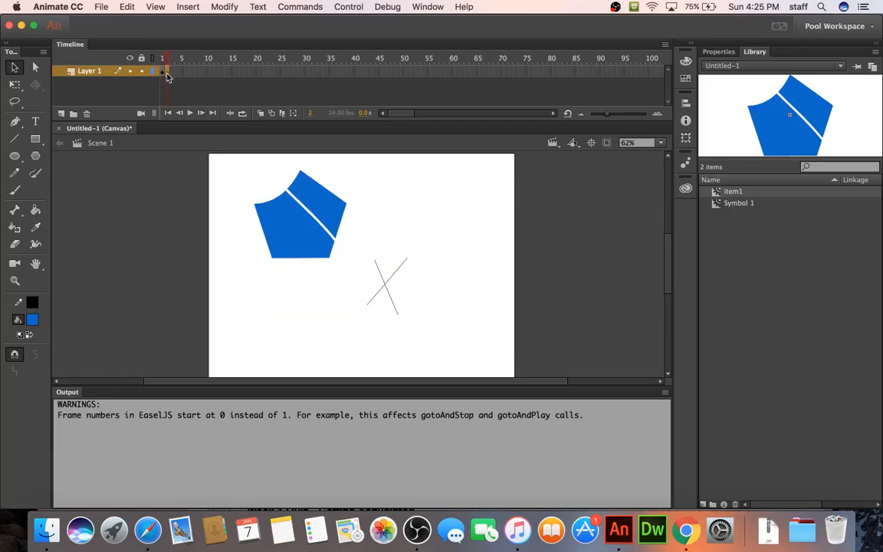
left_click_drag(207, 75, 231, 75)
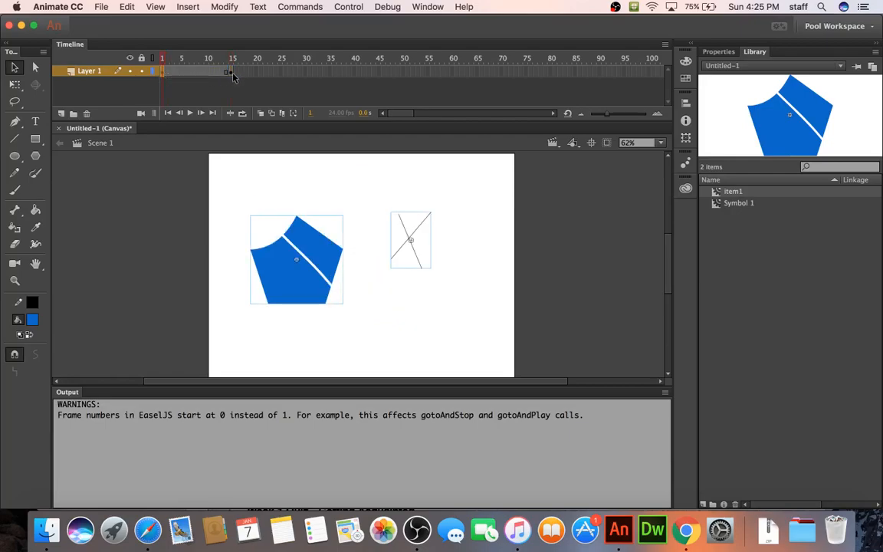
Step: Move Layer 1's second keyframe back to frame 2, check frame 5, and return the keyframe to frame 15
left_click(232, 75)
left_click(232, 75)
left_click(169, 75)
left_click(182, 74)
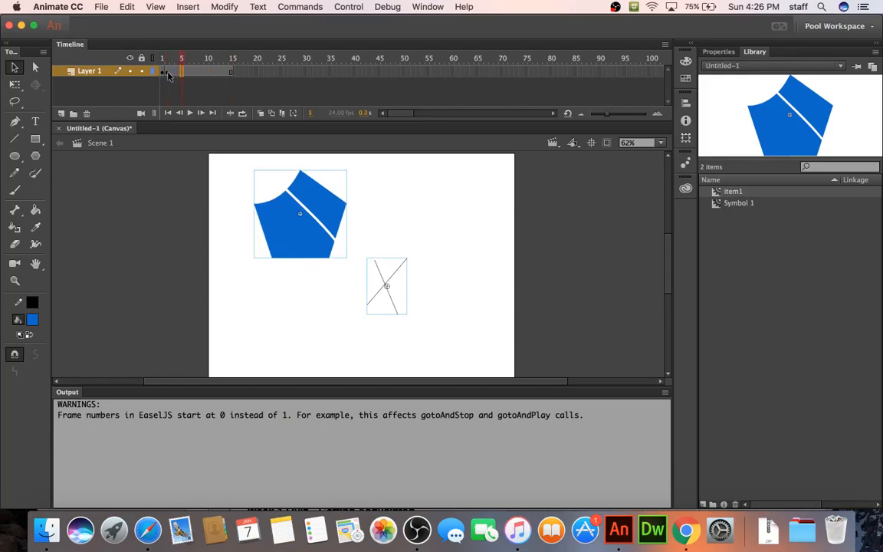
left_click(169, 74)
left_click_drag(168, 74, 230, 75)
left_click(244, 75)
left_click(269, 75)
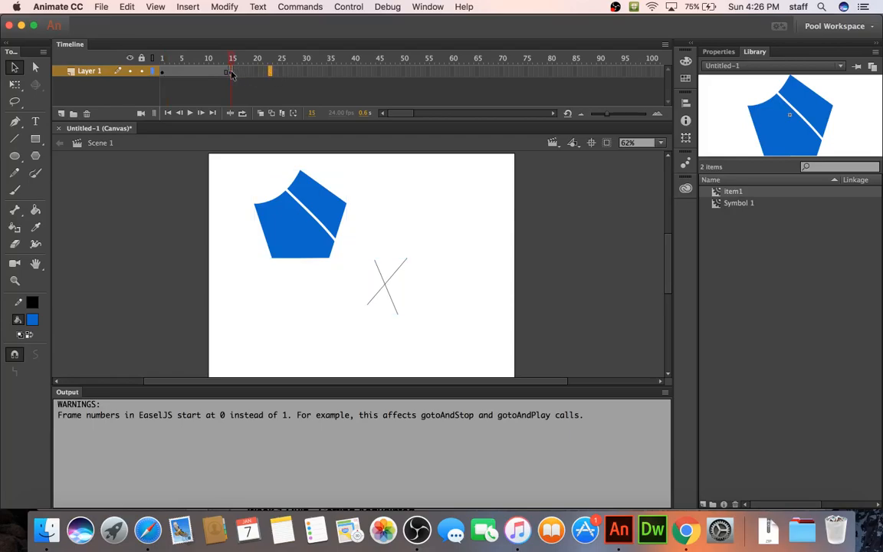
Step: Move Layer 1's second keyframe from frame 15 to frame 25
mouse_move(232, 73)
left_mouse_down()
mouse_move(278, 74)
mouse_move(163, 74)
mouse_move(280, 74)
mouse_move(241, 74)
left_mouse_up()
left_click(260, 74)
left_click(231, 74)
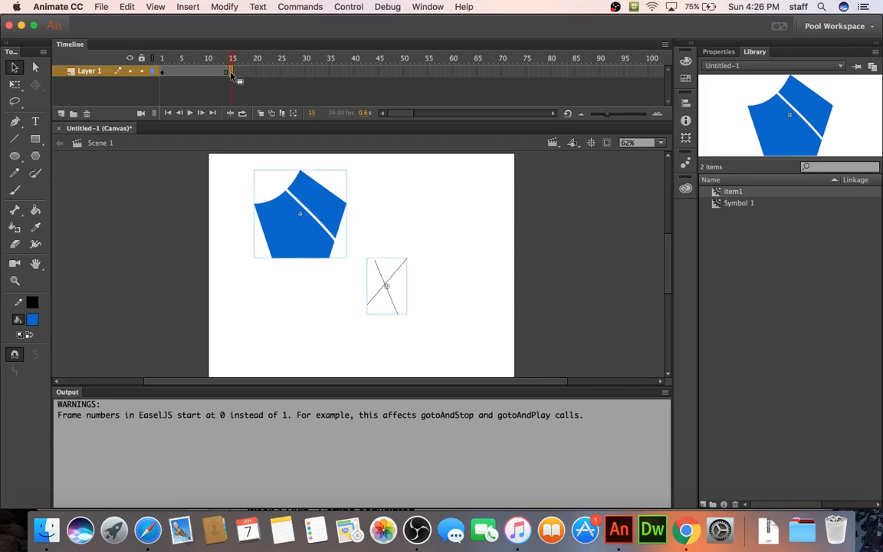
left_click_drag(232, 74, 281, 75)
Step: Examine the artwork at frame 1, across the in-between frames up to 24, and at the keyframe in frame 25
left_click(162, 73)
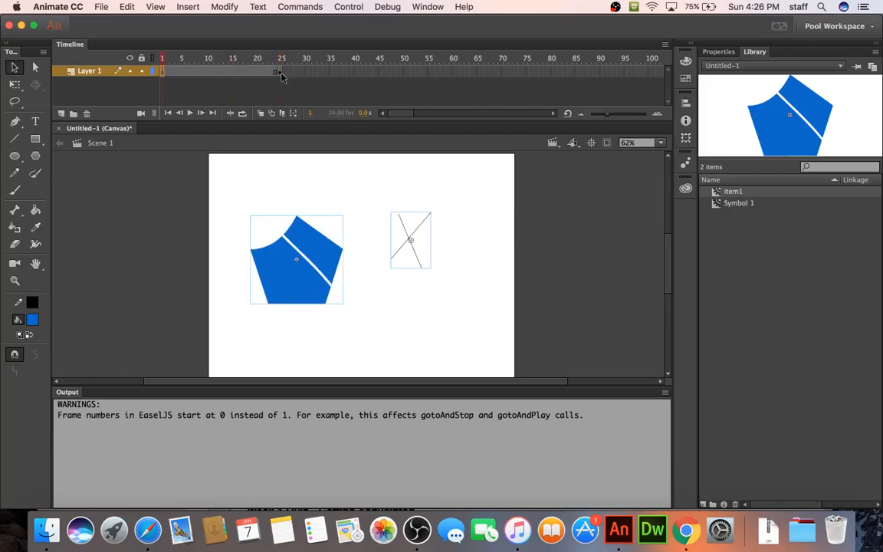
left_click(165, 72)
left_click(161, 73)
left_click_drag(167, 74, 187, 76)
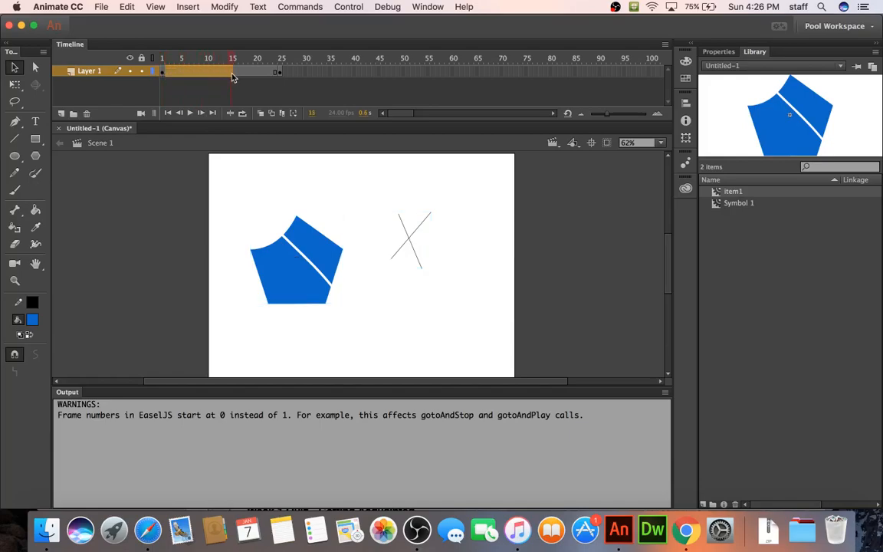
left_click_drag(273, 76, 279, 77)
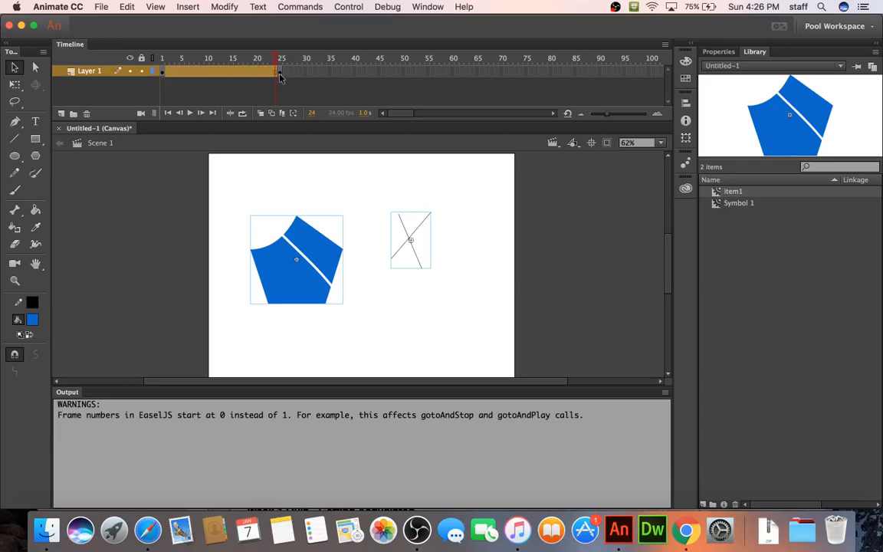
left_click(280, 77)
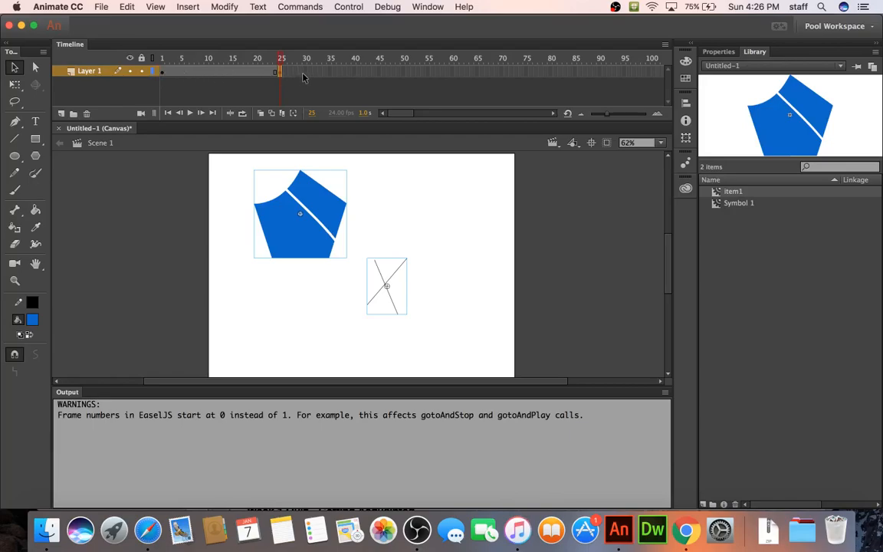
Step: Extend Layer 1 by inserting a frame at frame 30, and check frames 25 and 30
left_click(304, 77)
right_click(305, 75)
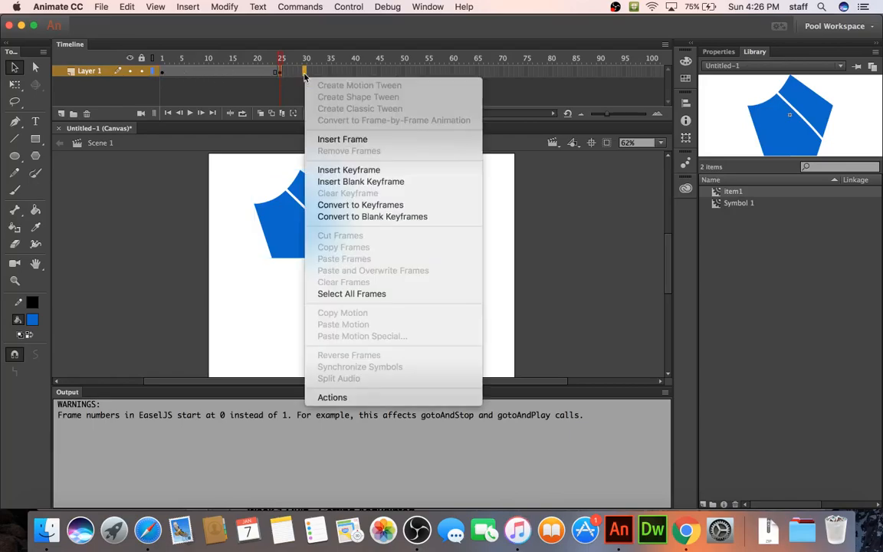
left_click(343, 140)
left_click(282, 74)
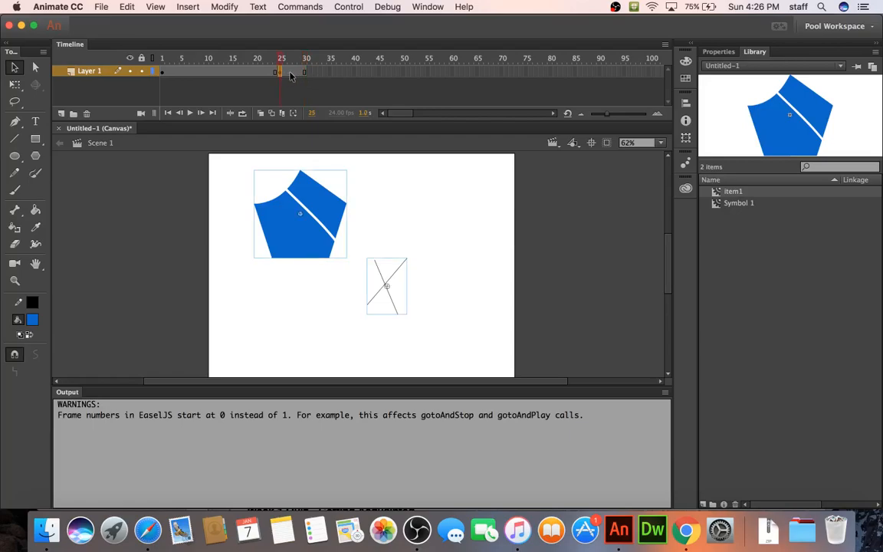
left_click(303, 74)
Step: Test the movie in the browser and close the preview
key("super+Return")
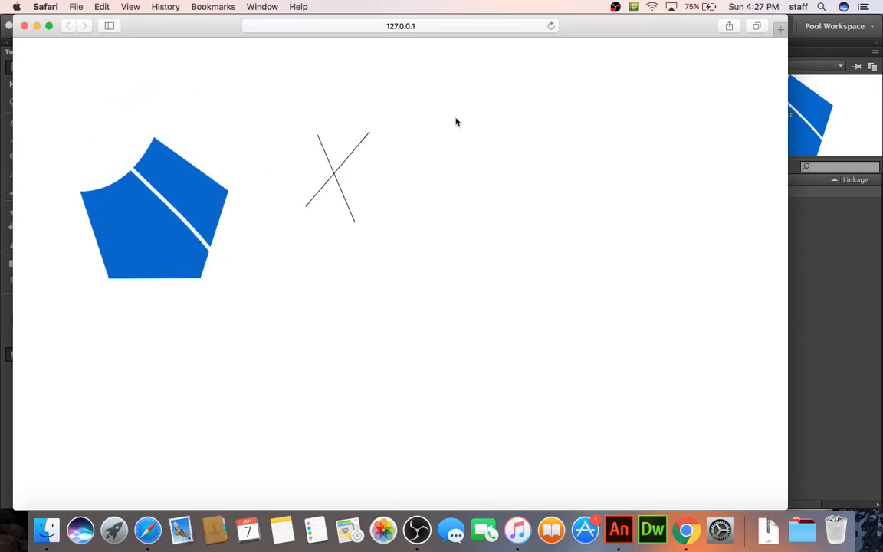
left_click(24, 26)
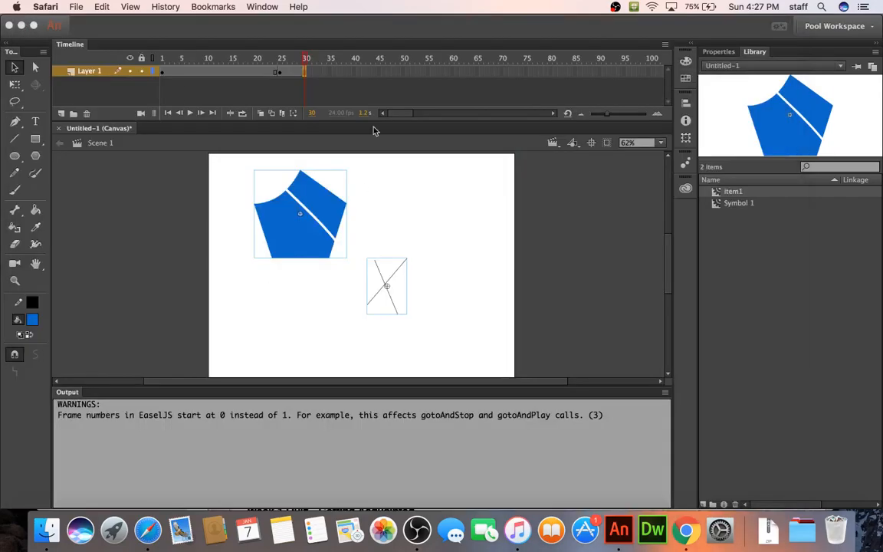
left_click(357, 185)
Step: Move Layer 1's second keyframe from frame 25 to frame 16 and test the movie again in the browser
left_click(281, 77)
left_click_drag(304, 77, 231, 76)
left_click(276, 76)
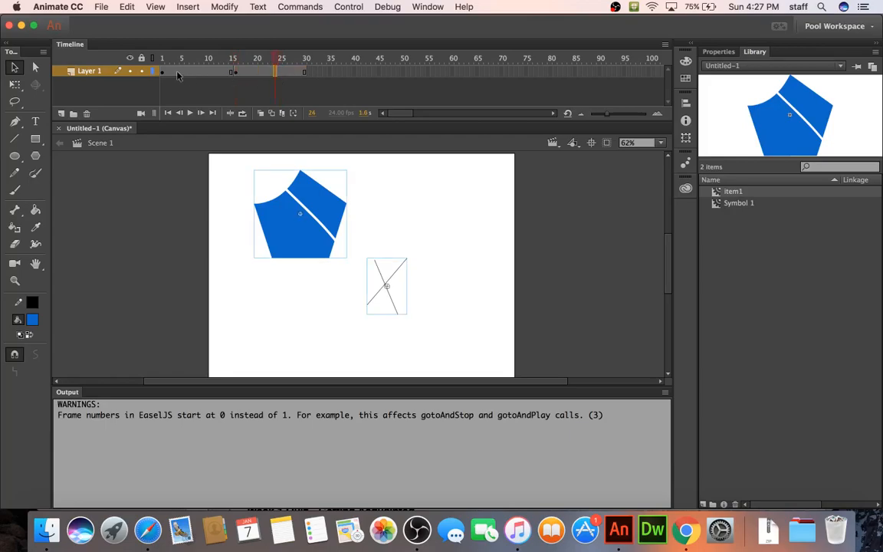
key("super+Return")
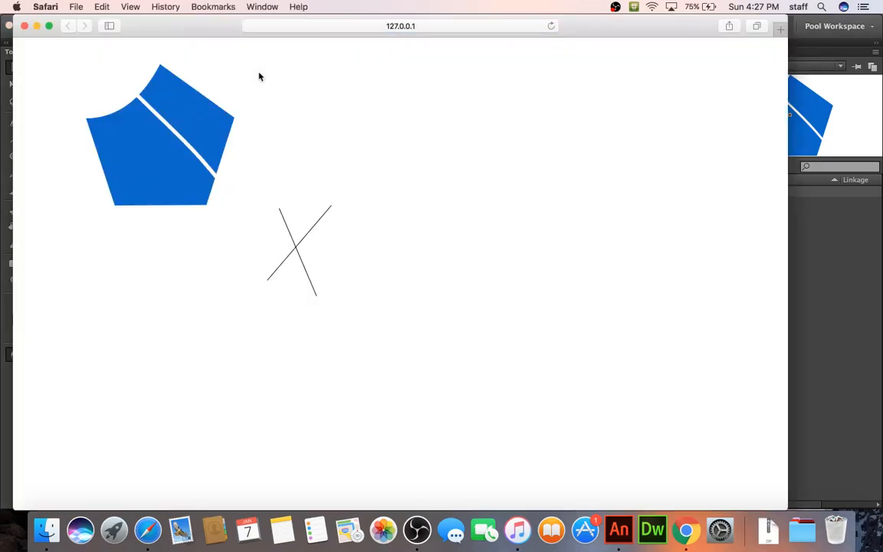
left_click(24, 26)
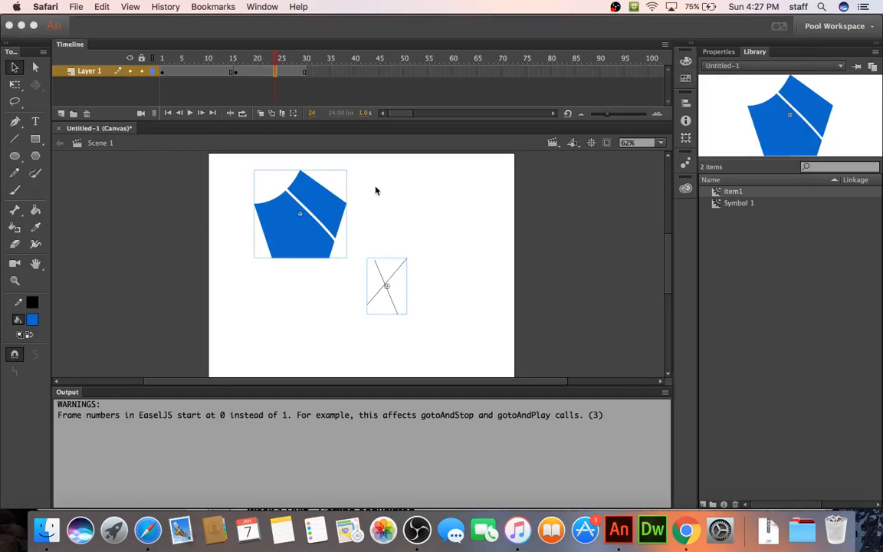
Step: Lock Layer 1, try to select the artwork on the stage, and unlock the layer
left_click(142, 75)
left_click(142, 72)
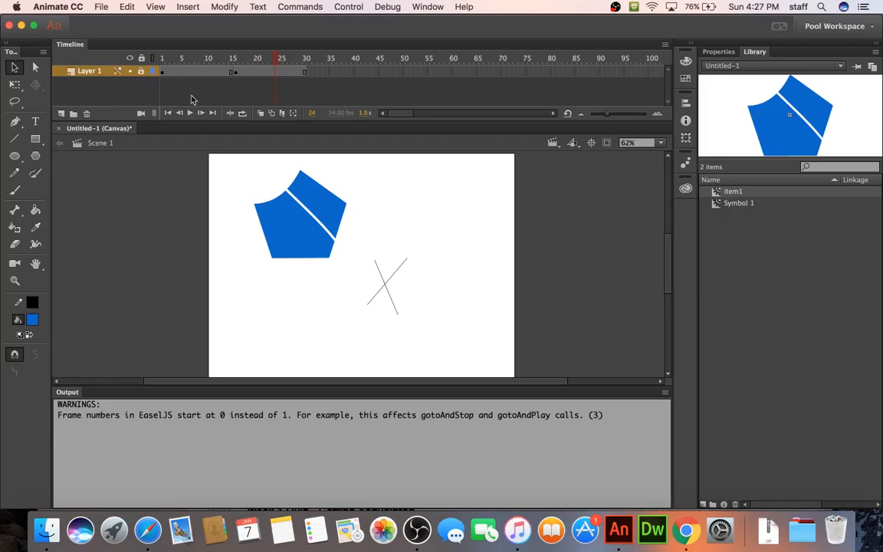
left_click_drag(224, 168, 438, 367)
left_click(141, 71)
Step: Hide Layer 1's artwork and show it again, repeating the visibility change twice
left_click(130, 72)
left_click(130, 71)
left_click(129, 72)
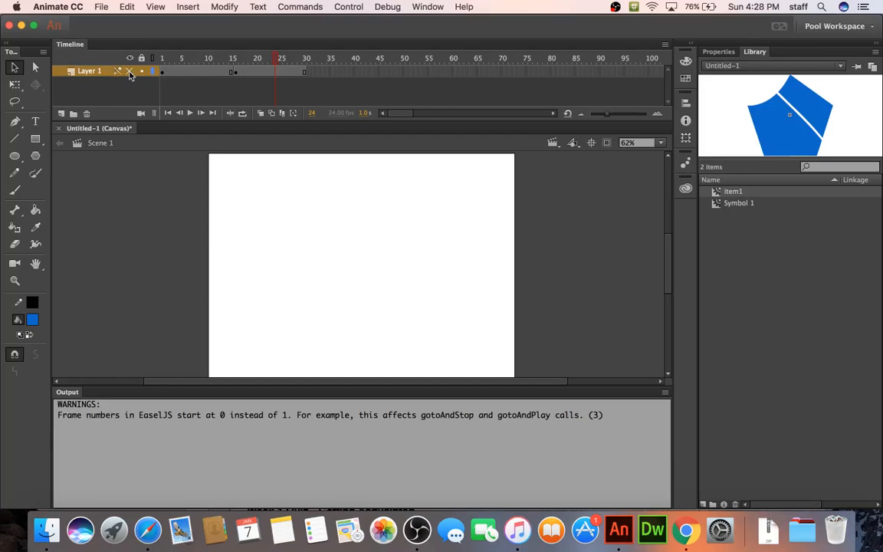
left_click(130, 72)
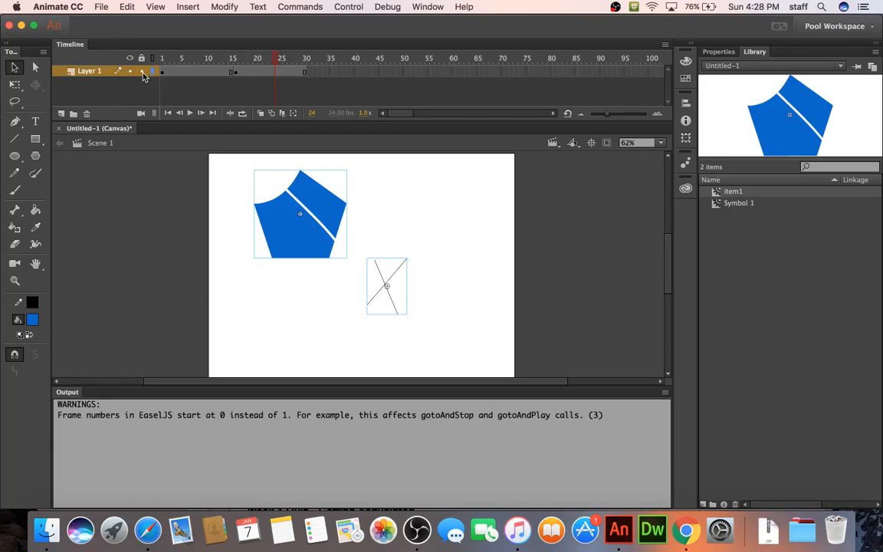
Step: Rename Layer 1 as Main
double_click(88, 71)
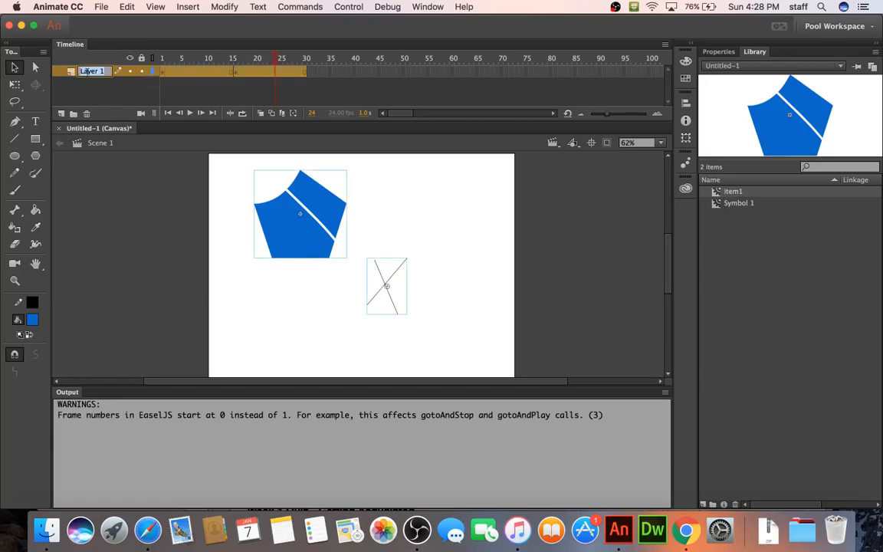
type("Main")
key("Return")
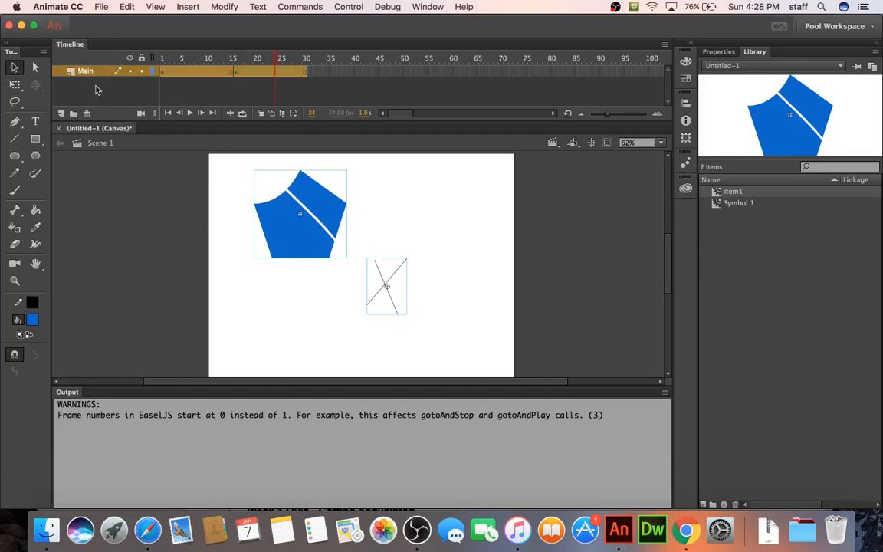
Step: Select only the X at frame 24 of the Main layer and cut it from the stage
left_click(374, 259)
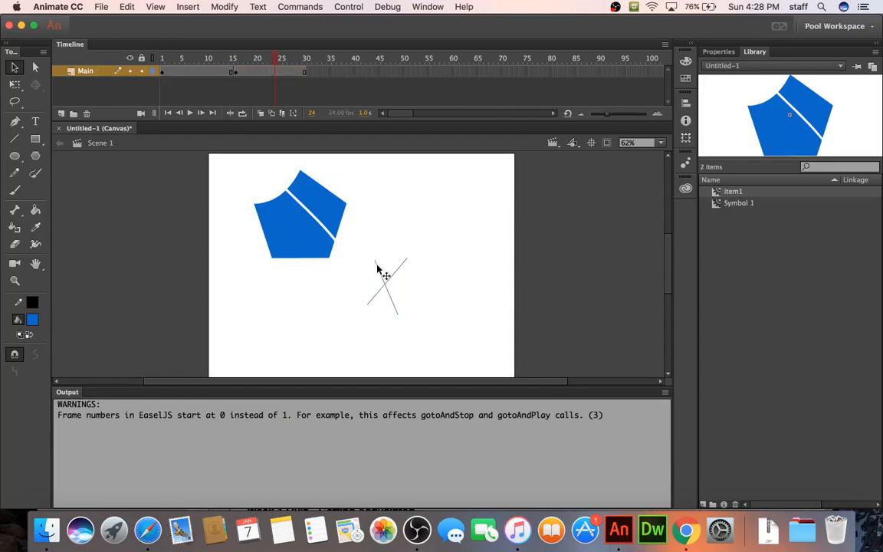
left_click(377, 268)
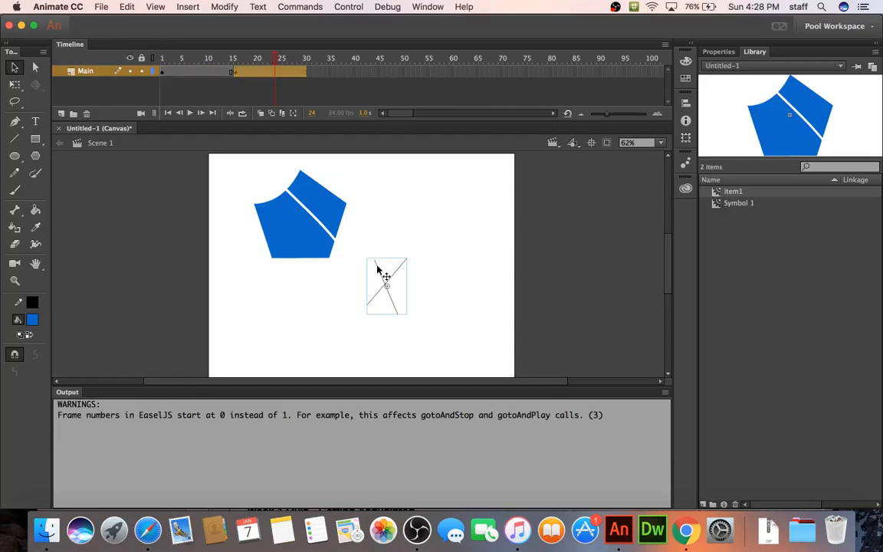
key("Delete")
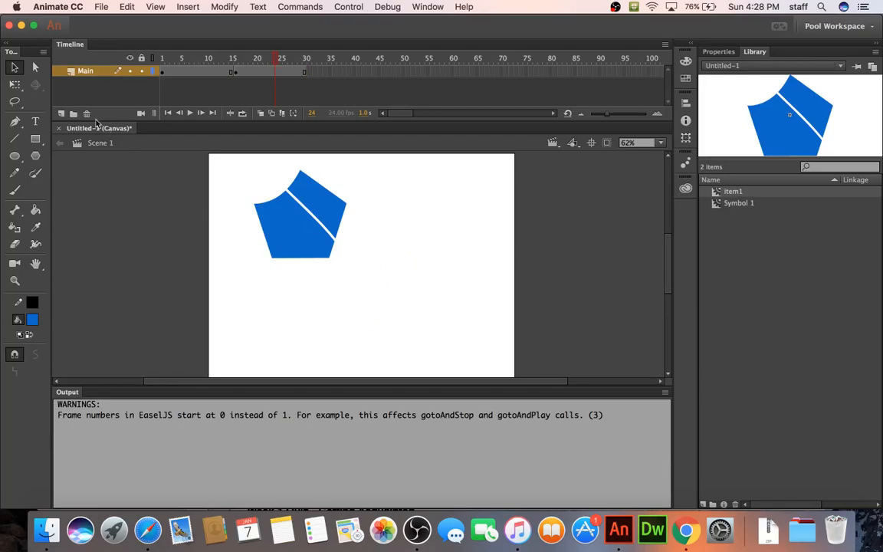
Step: Add a new layer above Main and name it xLAYER
left_click(62, 113)
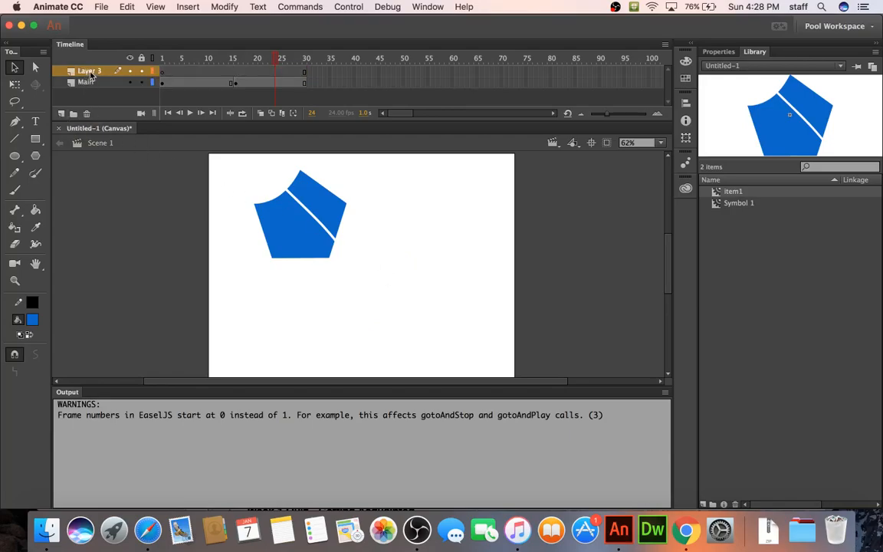
double_click(90, 71)
type("xLYWE")
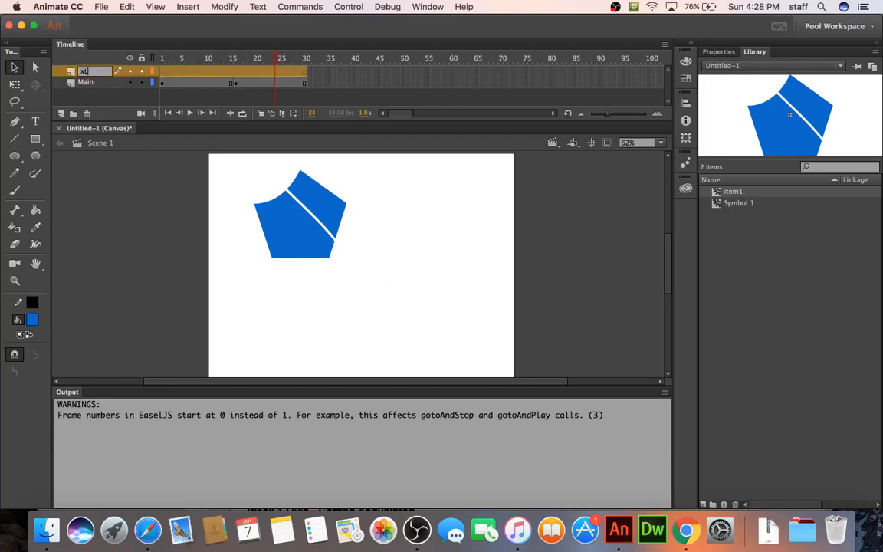
key("BackSpace")
key("BackSpace")
key("BackSpace")
key("BackSpace")
key("BackSpace")
type("xLAYER")
key("Return")
Step: Paste the cut X in place in frame 1 of xLAYER and compare it with the X on Main
scroll(100, 86, "right", 5)
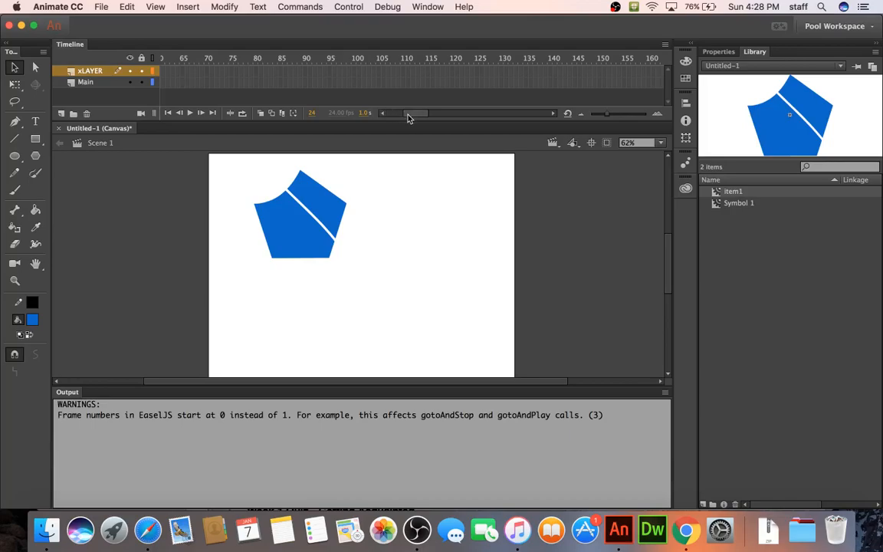
scroll(367, 104, "left", 5)
left_click(163, 74)
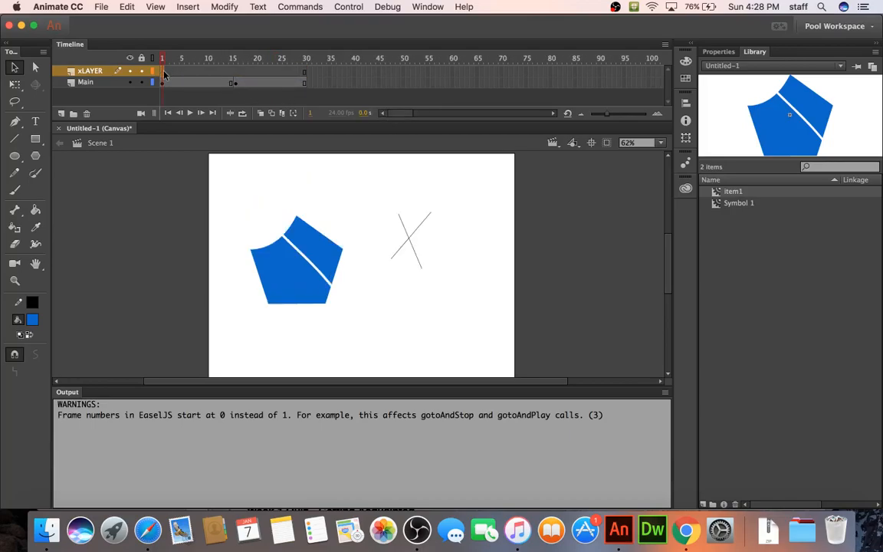
key("ctrl+v")
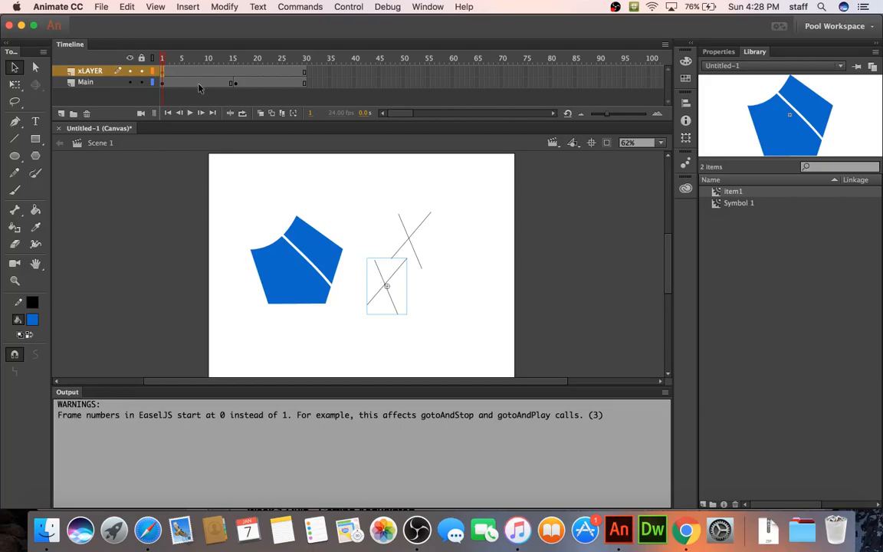
left_click(410, 244)
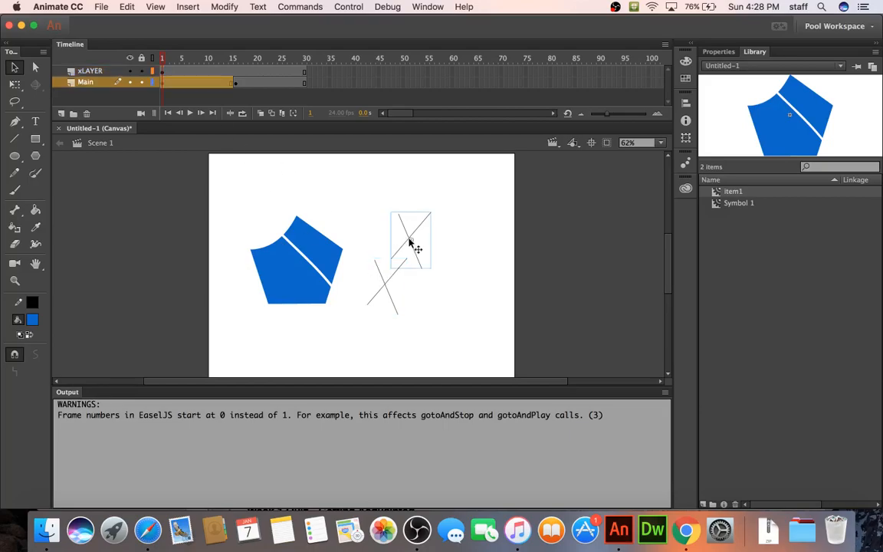
left_click(163, 71)
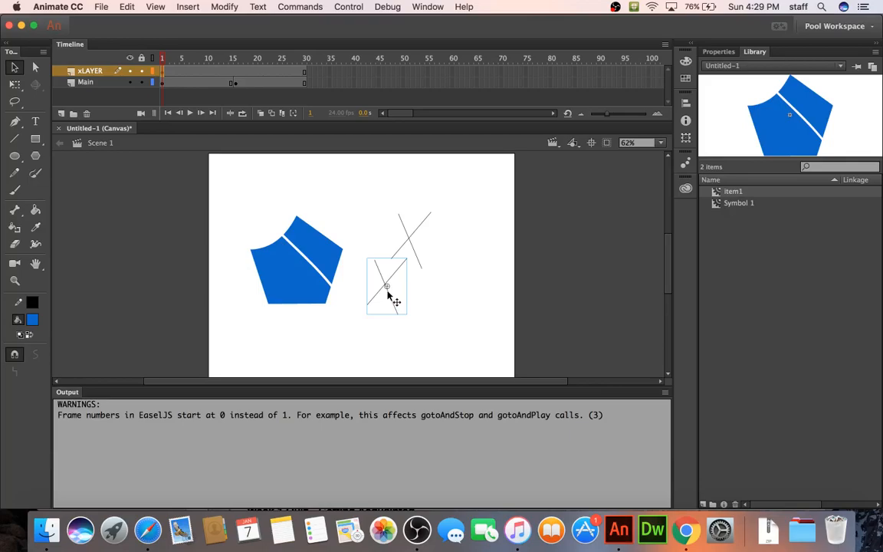
Step: Insert a blank keyframe at frame 16 of xLAYER and paste the X in place there
left_click(235, 74)
right_click(235, 73)
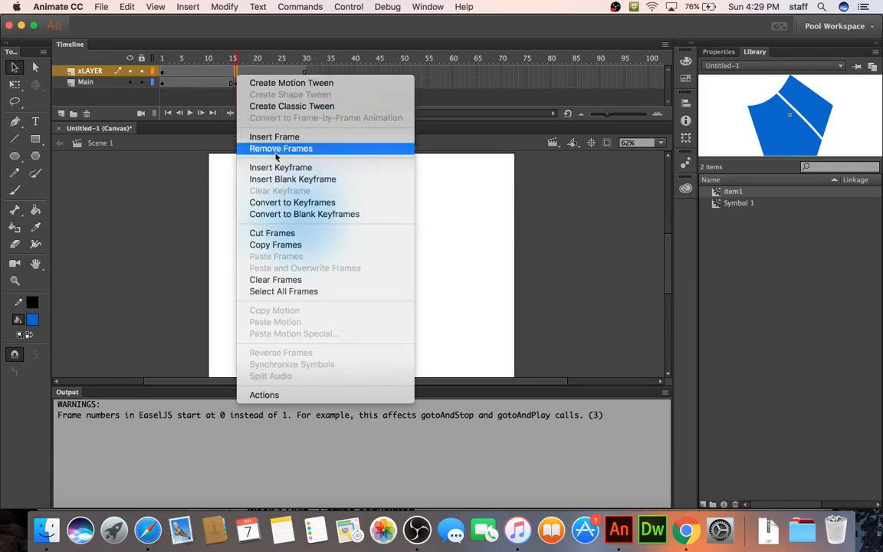
left_click(277, 179)
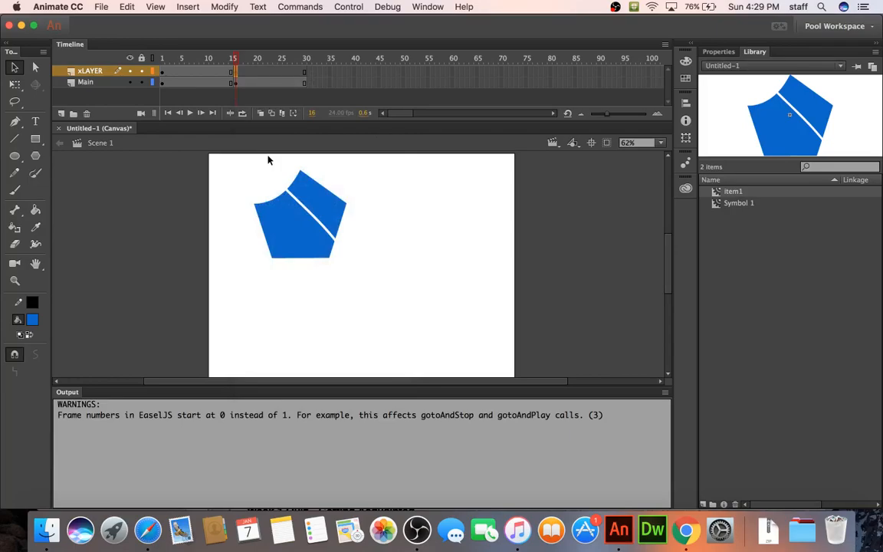
key("super+shift+v")
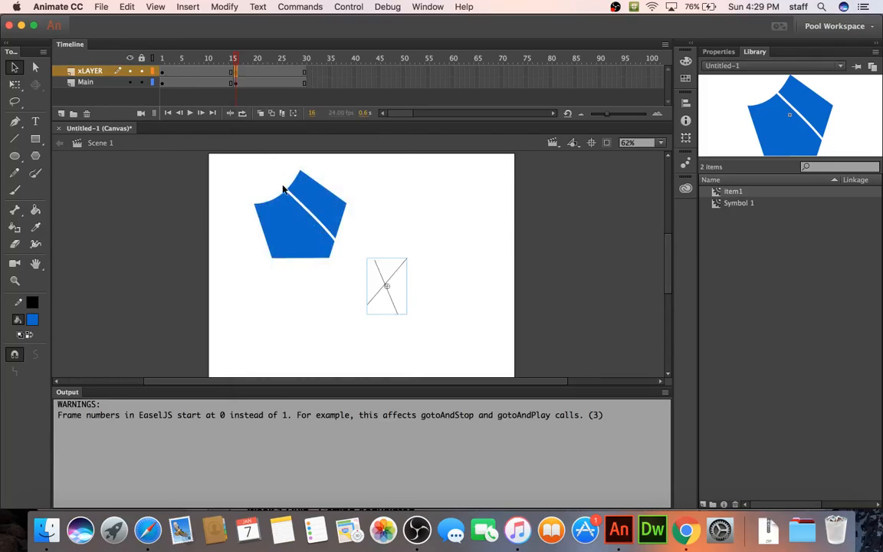
Step: Delete the pasted X copy from frame 1 of xLAYER, keeping Main's own X, and check both layers' first frames
left_click(162, 73)
left_click(375, 252)
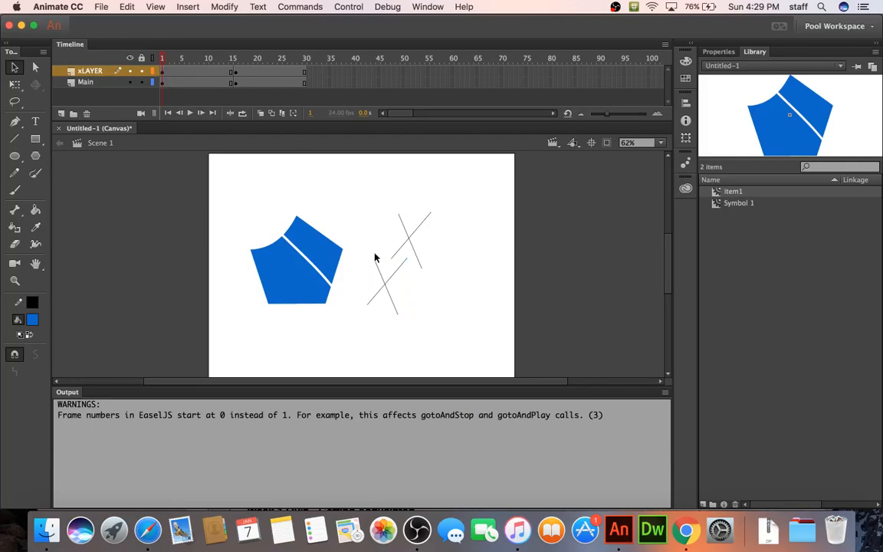
left_click(377, 267)
key("BackSpace")
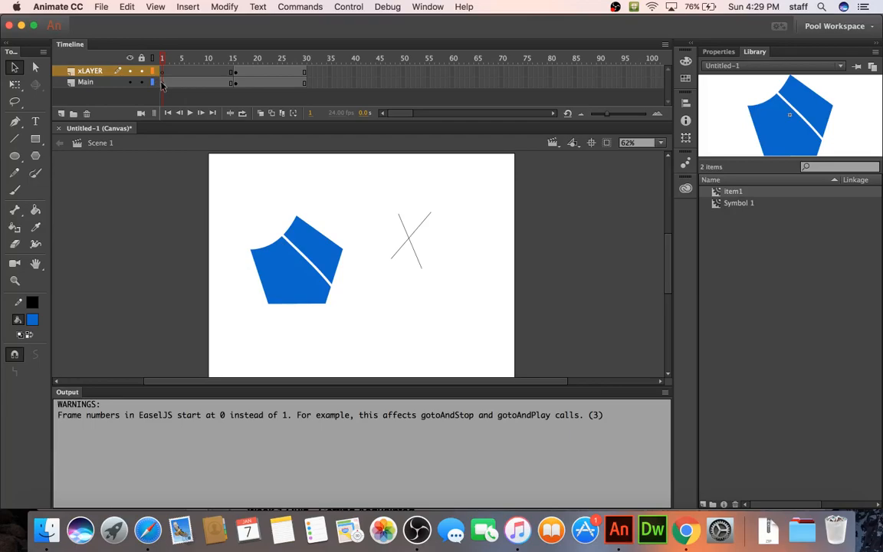
left_click(162, 82)
left_click(162, 72)
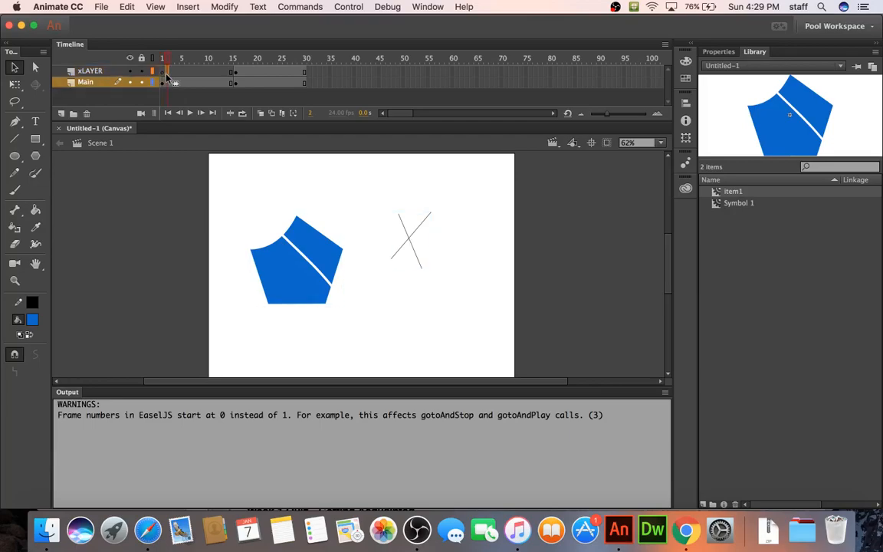
Step: Cut the X from frame 1 of Main and paste it in place in frame 1 of xLAYER
left_click(162, 83)
left_click(379, 204)
left_click(400, 222)
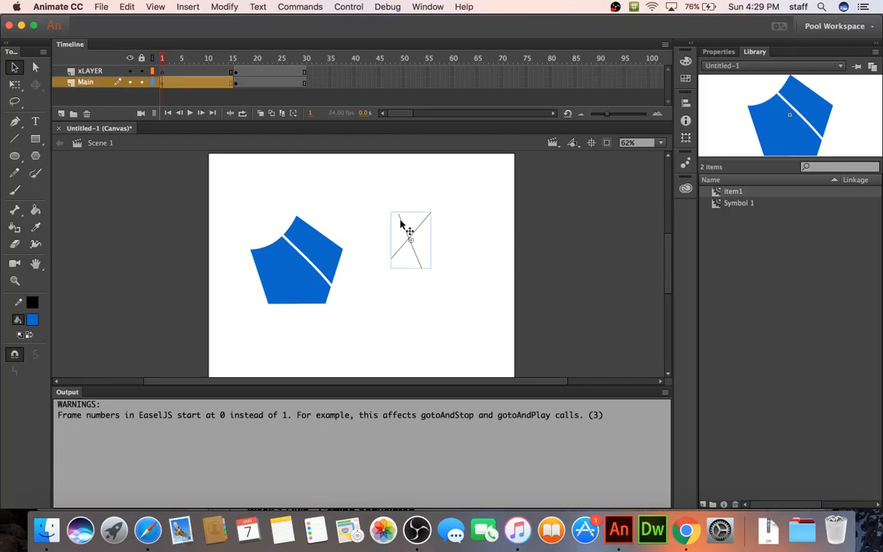
key("super+x")
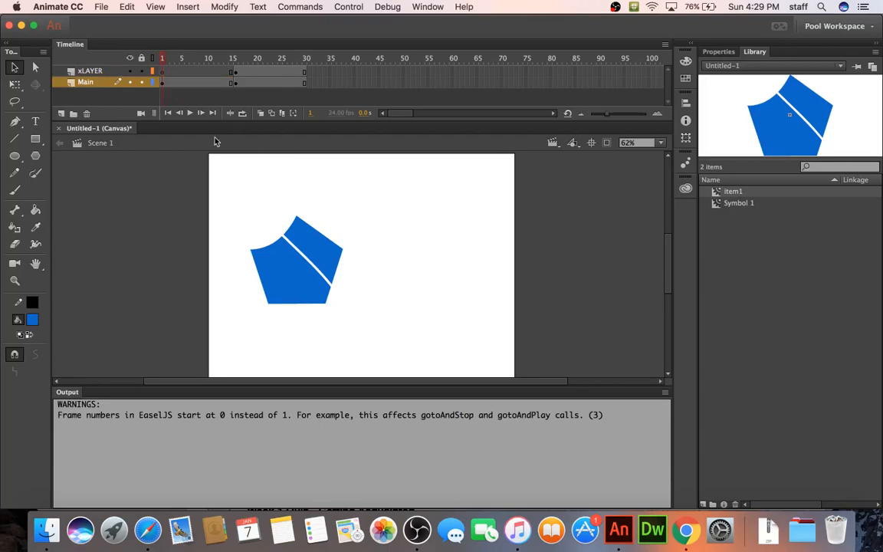
left_click(161, 74)
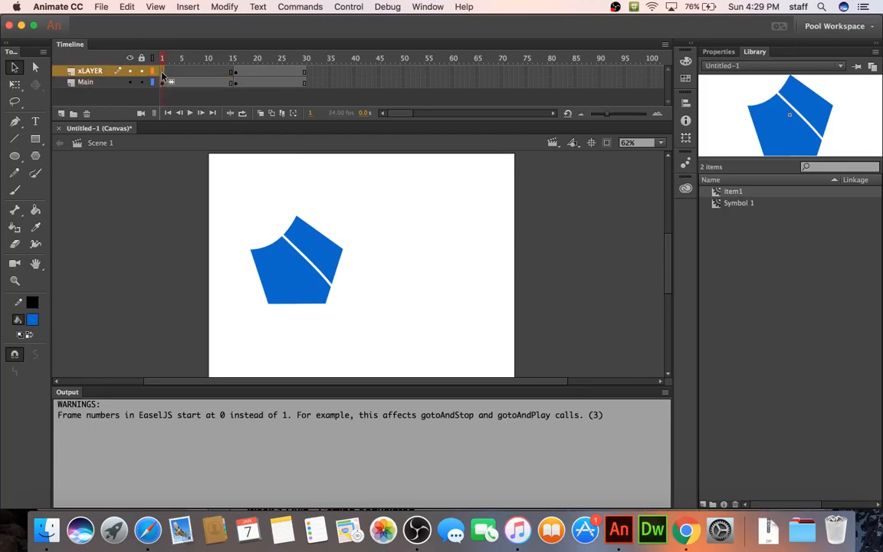
key("super+shift+v")
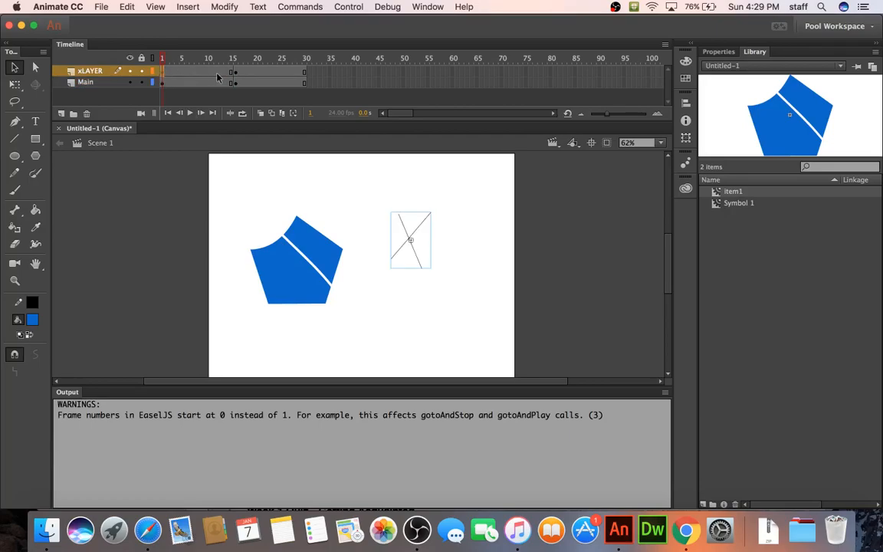
Step: Compare the artwork on xLAYER and Main at their frame 1 and frame 16 keyframes
left_click(236, 73)
left_click(236, 82)
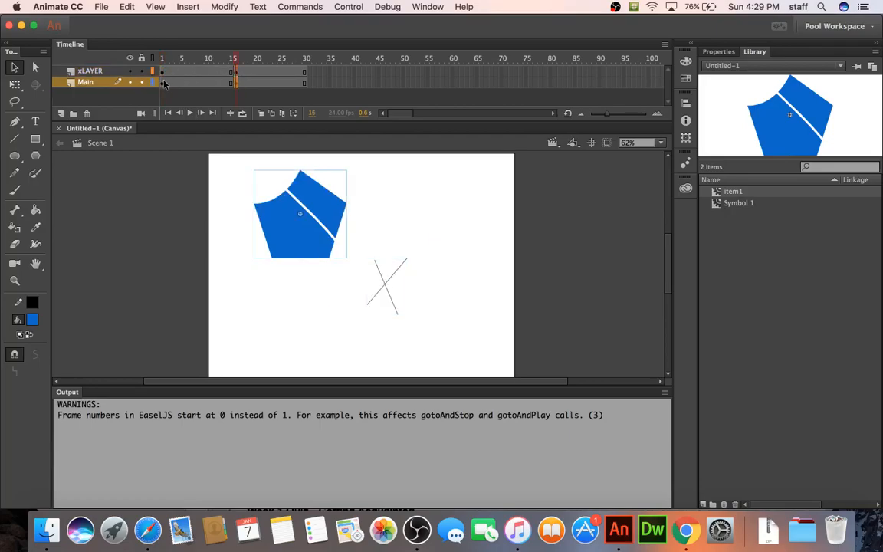
left_click(163, 82)
left_click(162, 73)
left_click(236, 73)
left_click(233, 83)
left_click_drag(222, 127, 209, 86)
Step: Practise adding a new layer above Main and deleting it, doing so twice
left_click(61, 113)
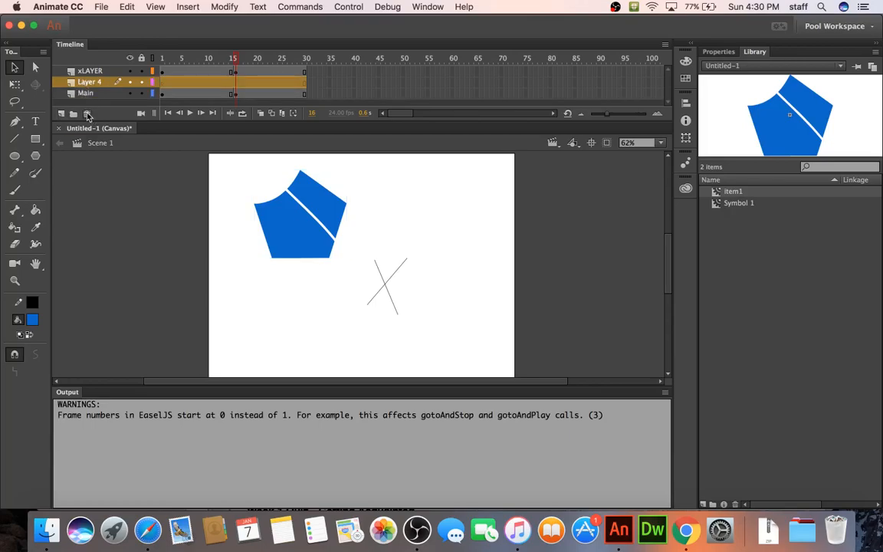
left_click(87, 113)
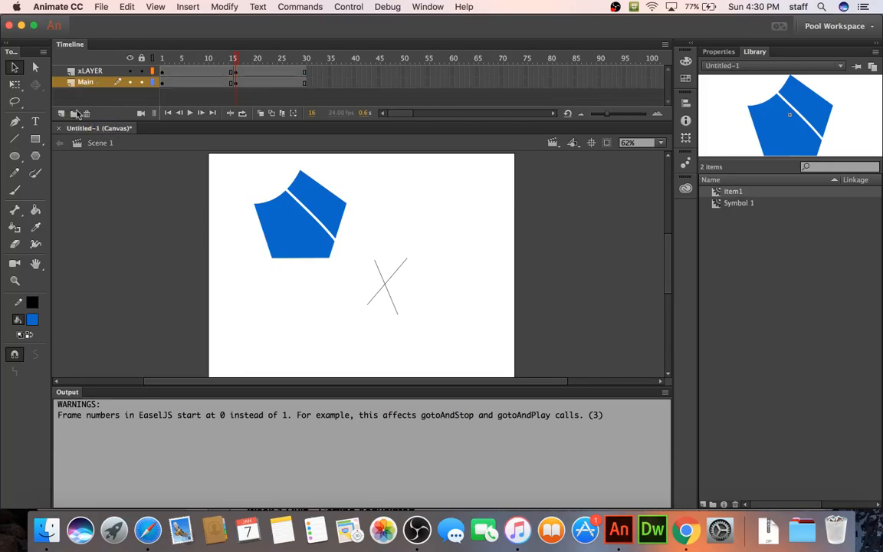
left_click(62, 112)
right_click(90, 84)
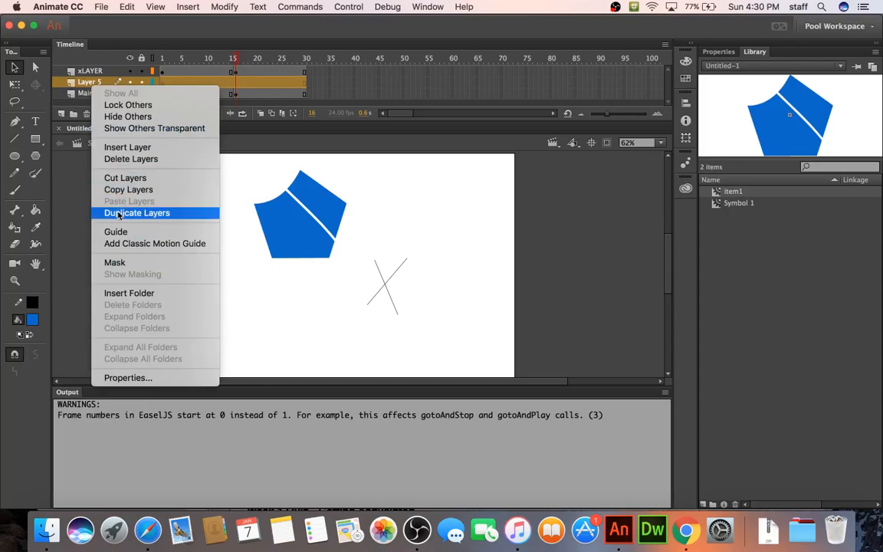
left_click(125, 162)
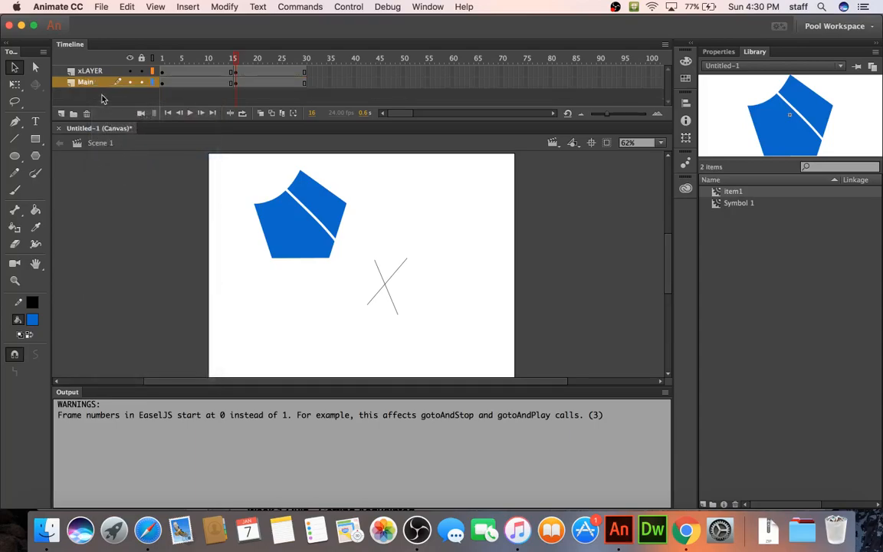
Step: Delete the Main and xLAYER layers, adding a fresh empty layer to replace them
left_click(91, 70)
left_click(98, 83)
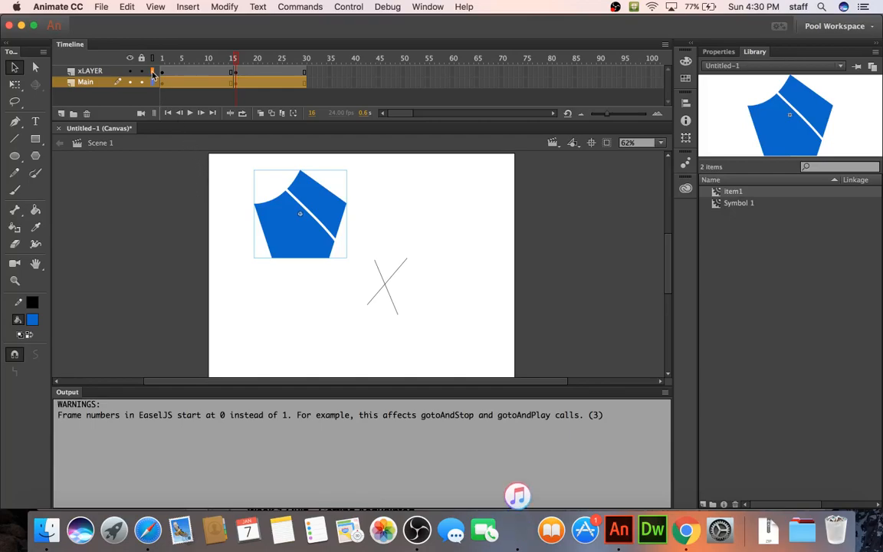
left_click(87, 114)
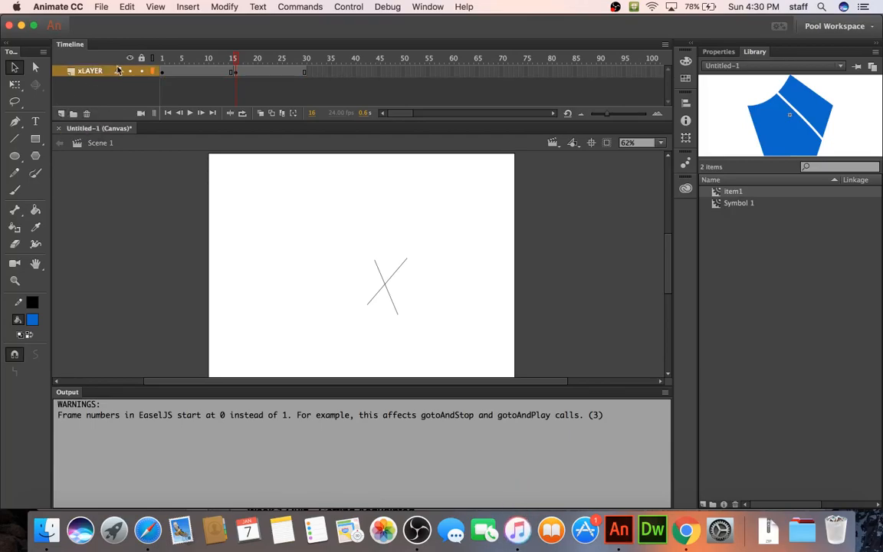
left_click(61, 114)
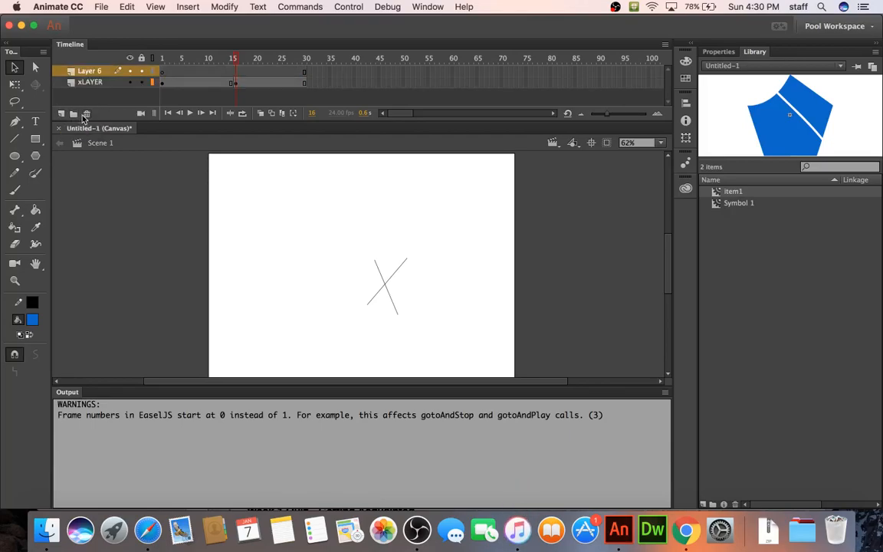
left_click(90, 83)
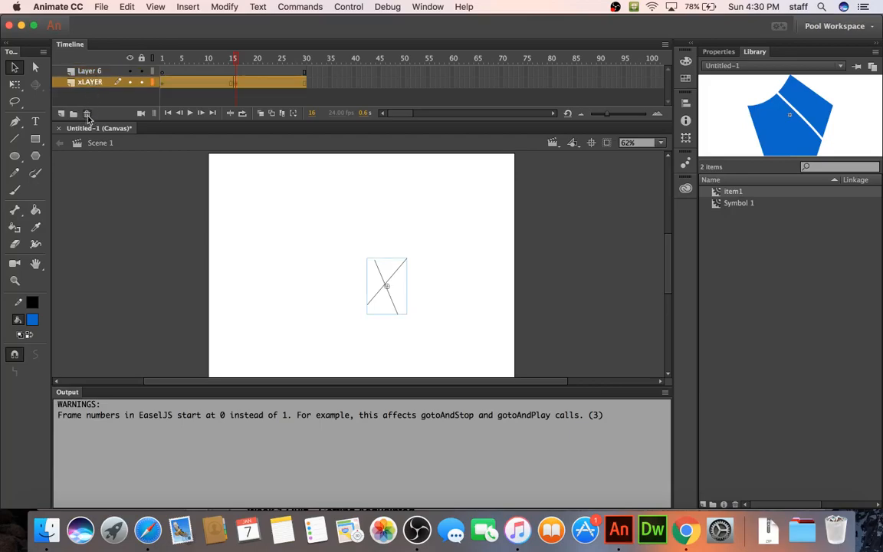
left_click(87, 114)
left_click(100, 74)
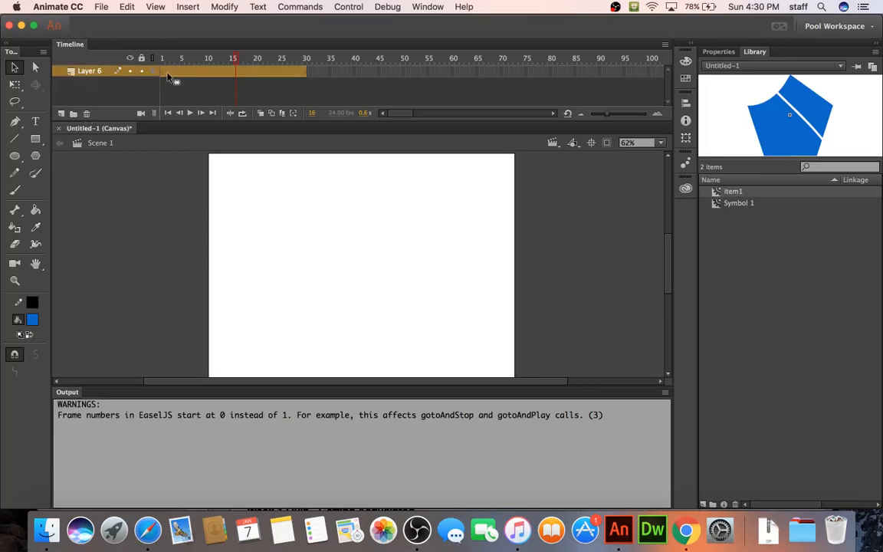
left_click(163, 75)
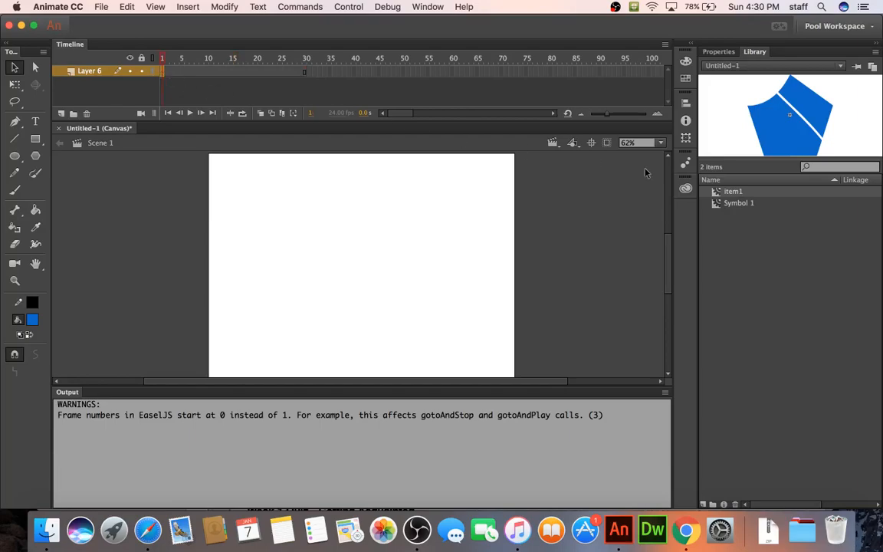
Step: Delete the symbols item1 and Symbol 1 from the library
right_click(726, 193)
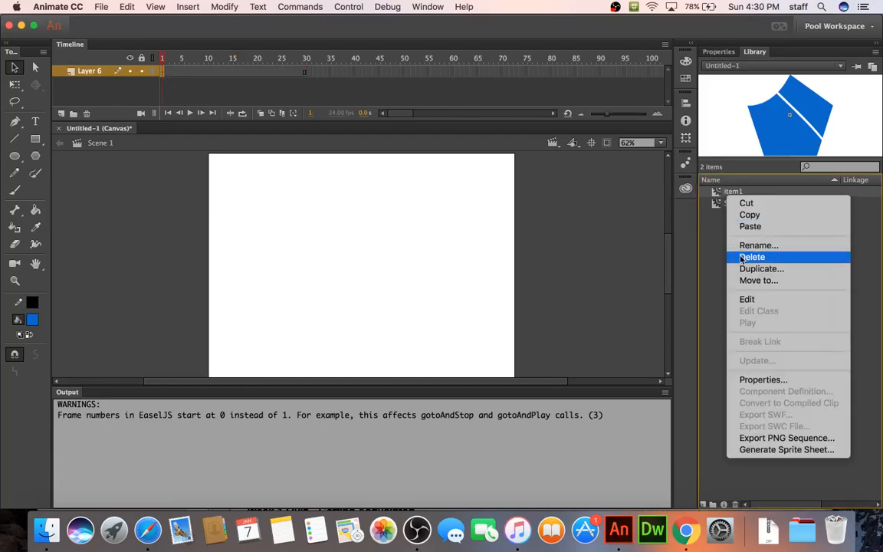
left_click(740, 257)
right_click(735, 195)
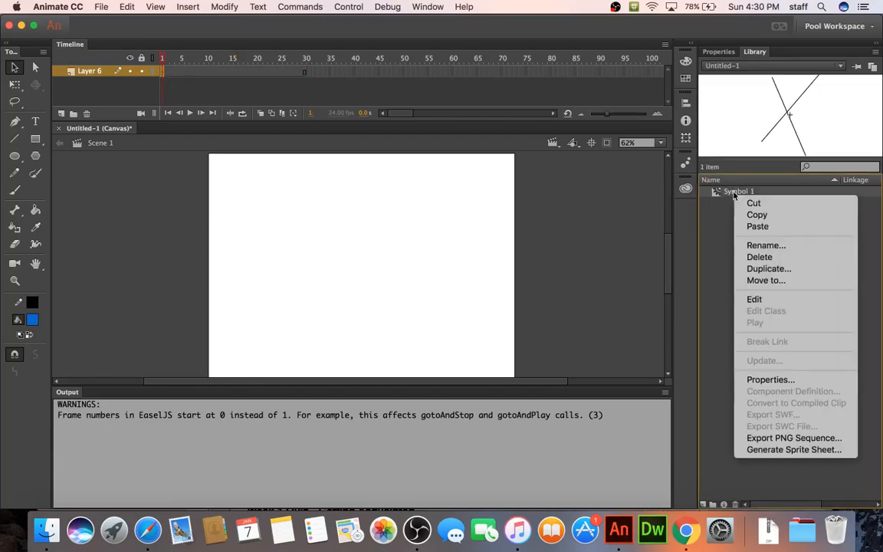
left_click(742, 255)
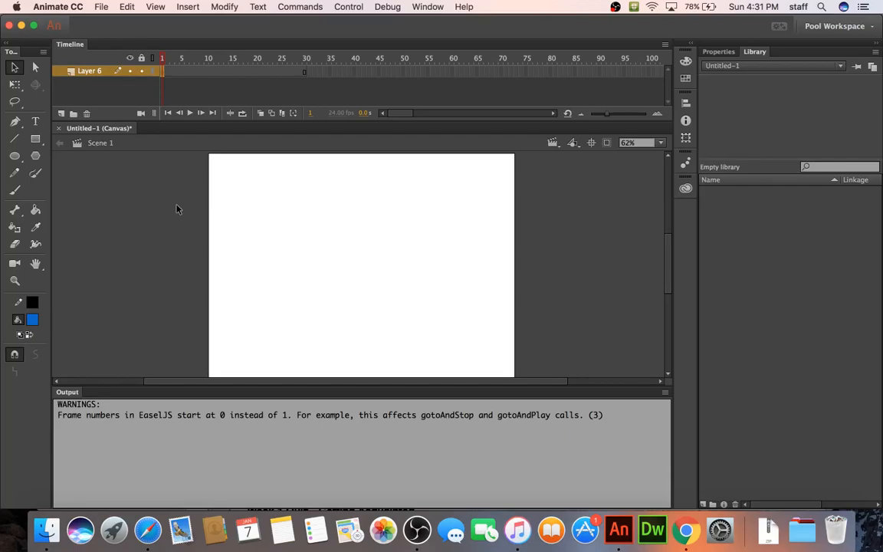
Step: Rename the remaining layer BACKGROUND and change that name to lowercase background
double_click(90, 72)
type("BACKGROUND")
key("Return")
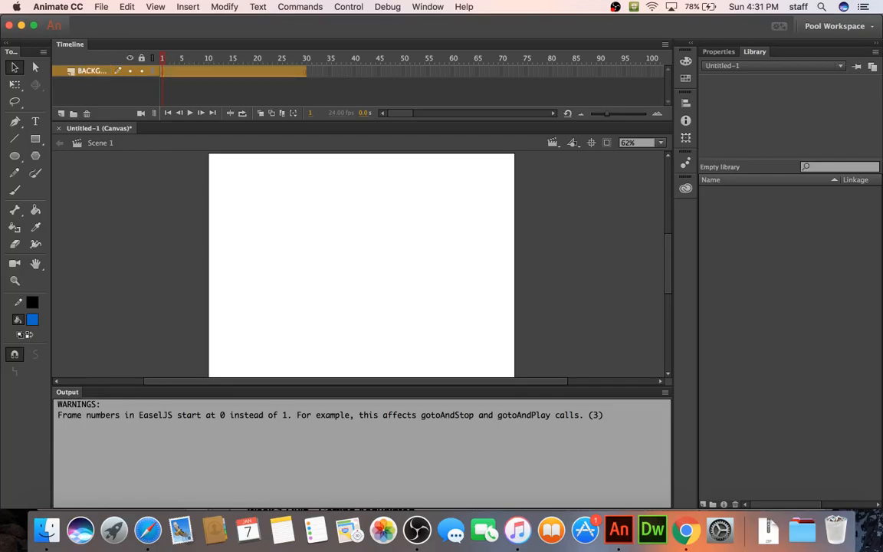
double_click(93, 71)
type("background")
key("Return")
scroll(122, 84, "right", 2)
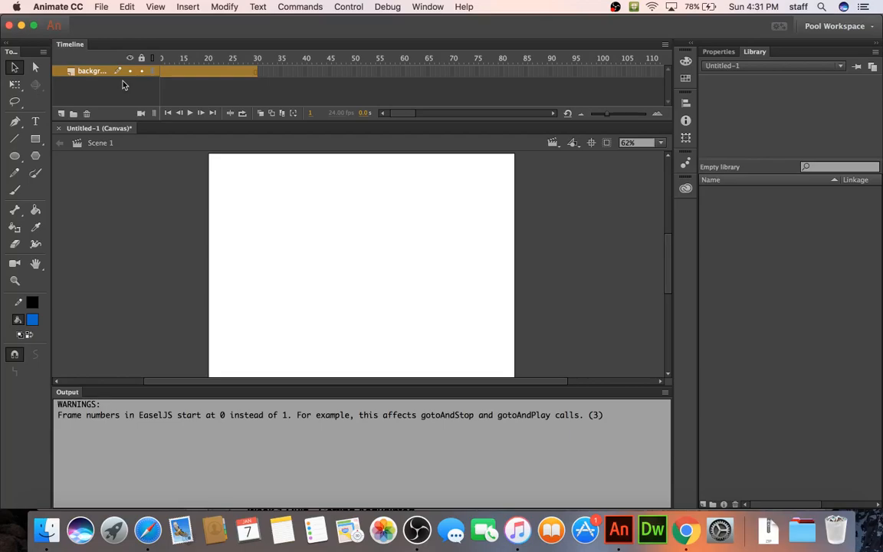
Step: Add two layers above the background layer and name them photo1 and photo2
left_click(62, 112)
double_click(89, 71)
type("photo1")
key("Return")
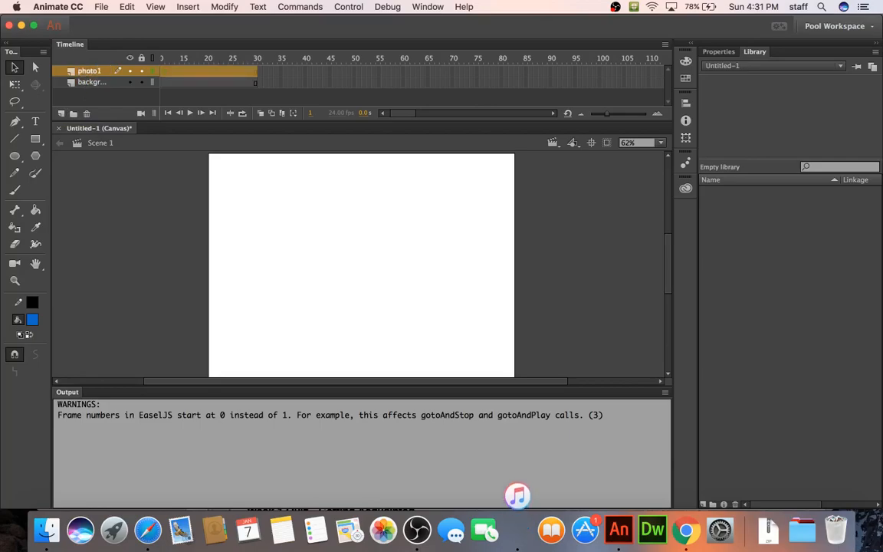
left_click(61, 112)
double_click(89, 70)
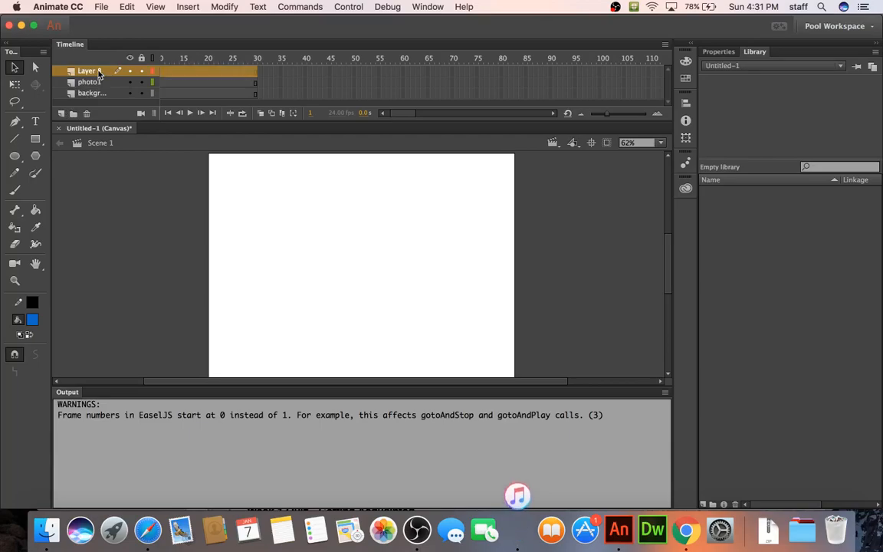
type("photo2")
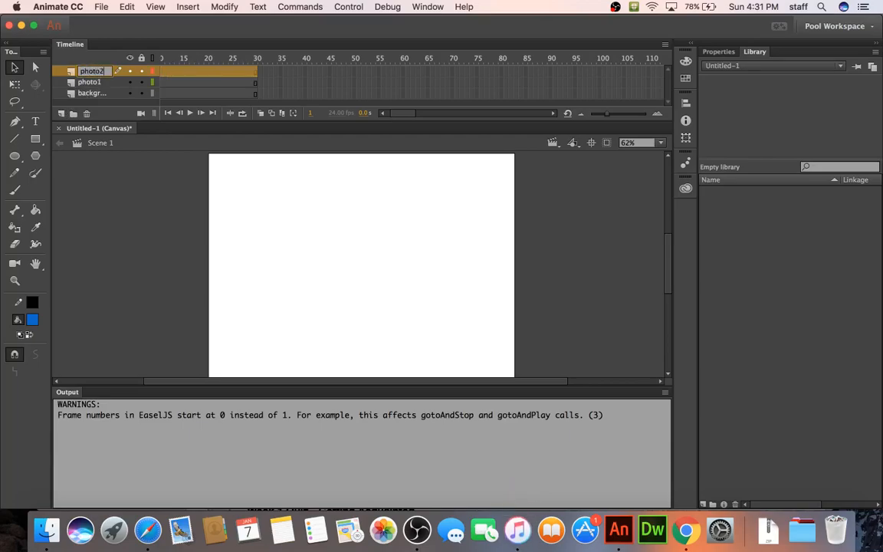
key("Return")
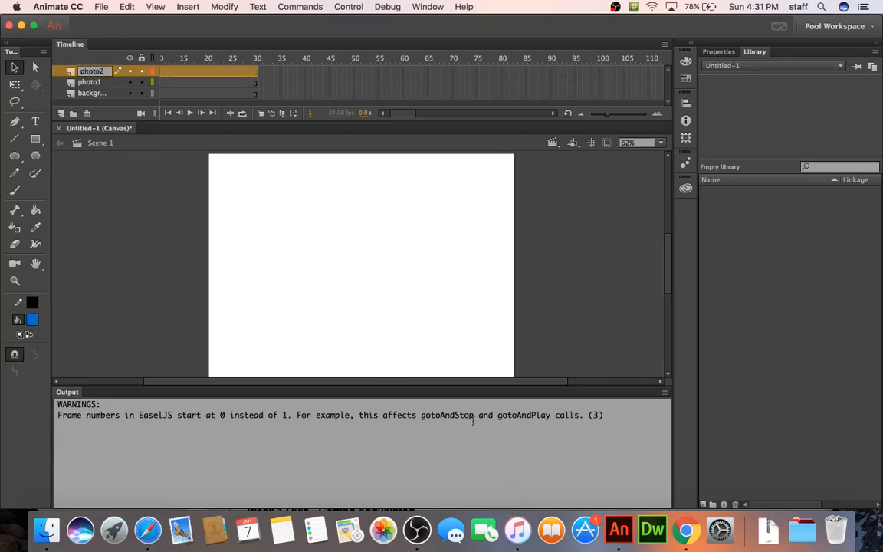
Step: Quit iTunes
right_click(515, 536)
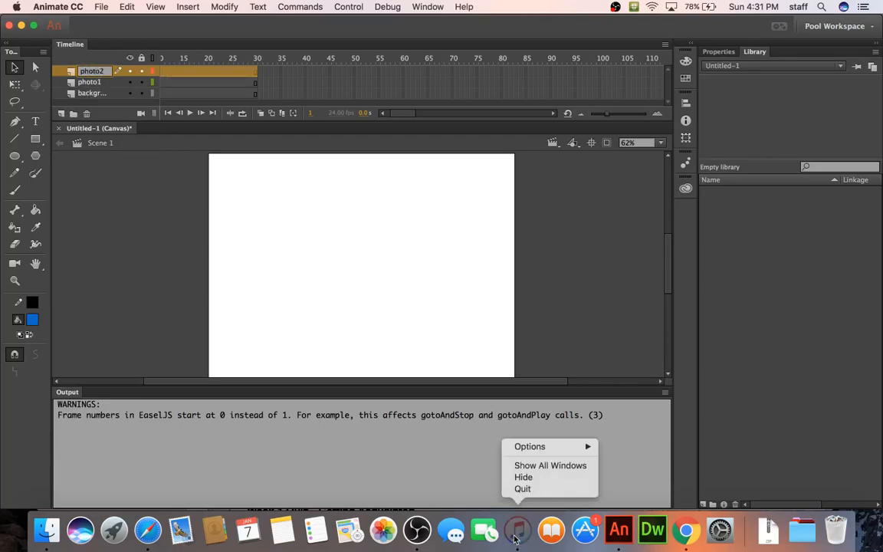
left_click(523, 491)
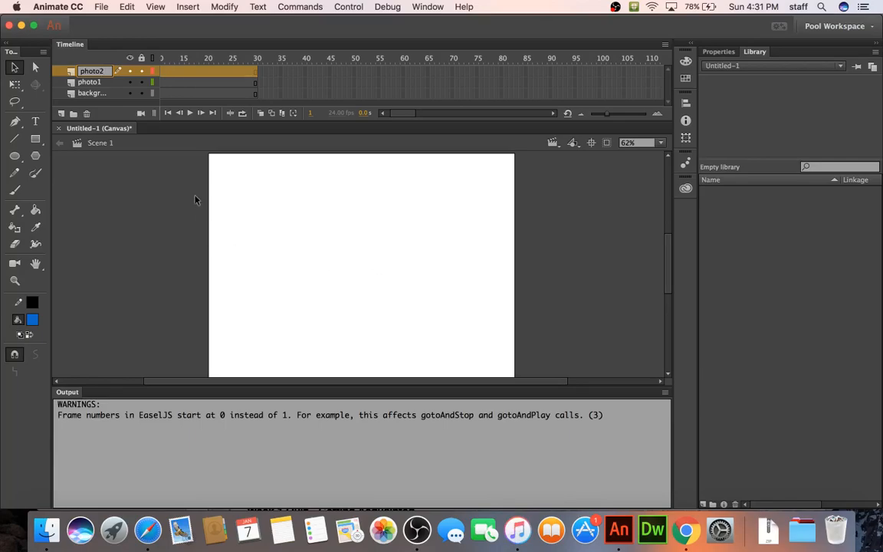
Step: Insert a single frame at frame 14 of the photo1 layer and check the end of its span
left_click(101, 82)
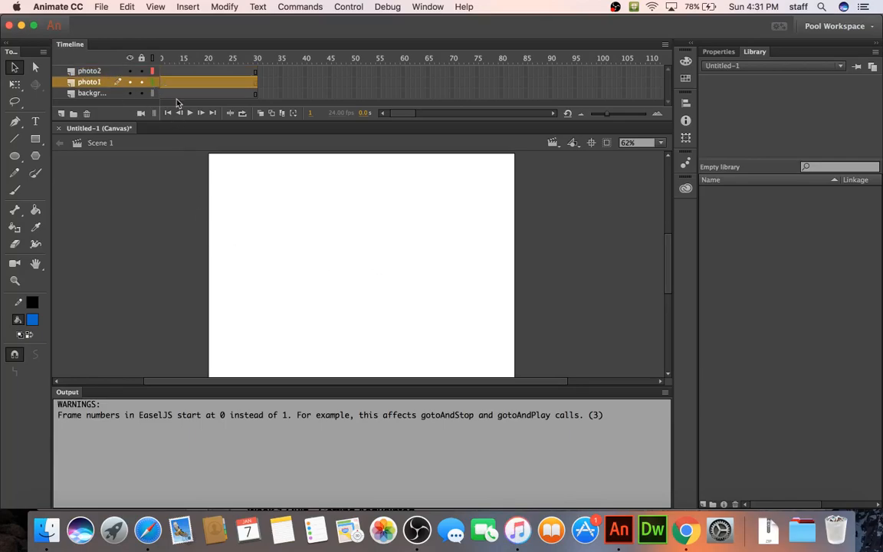
left_click_drag(407, 114, 385, 116)
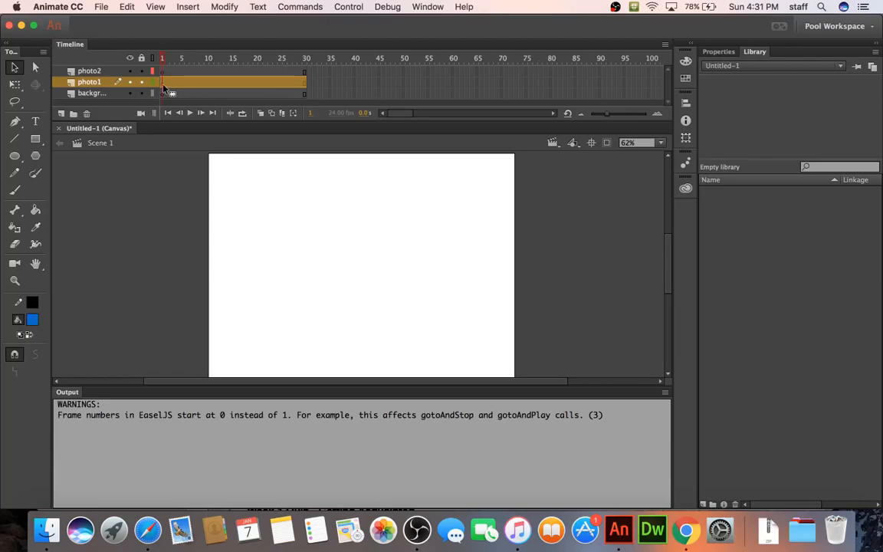
left_click(162, 93)
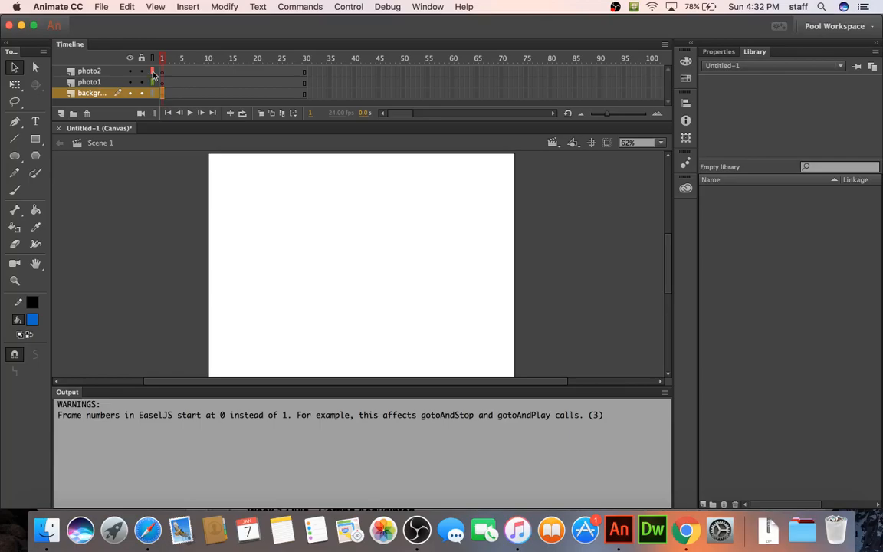
left_click(164, 83)
left_click_drag(169, 86, 228, 86)
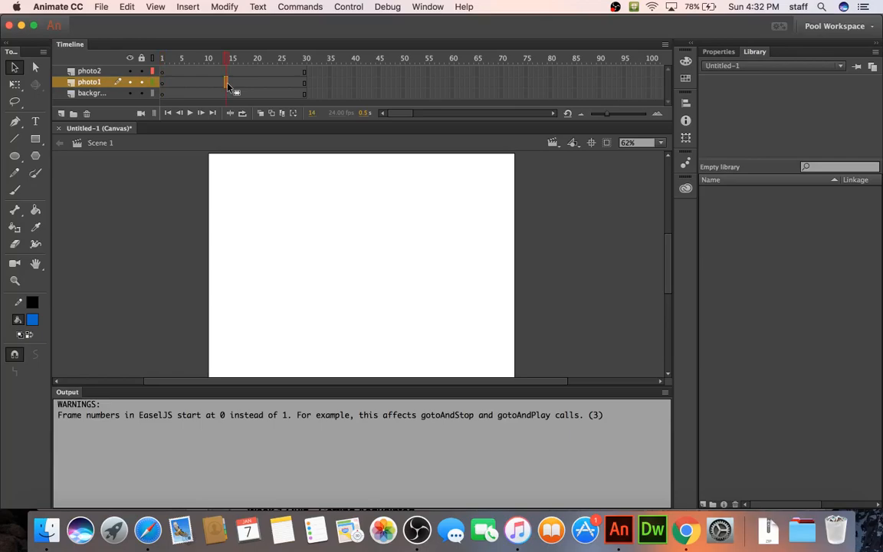
right_click(227, 86)
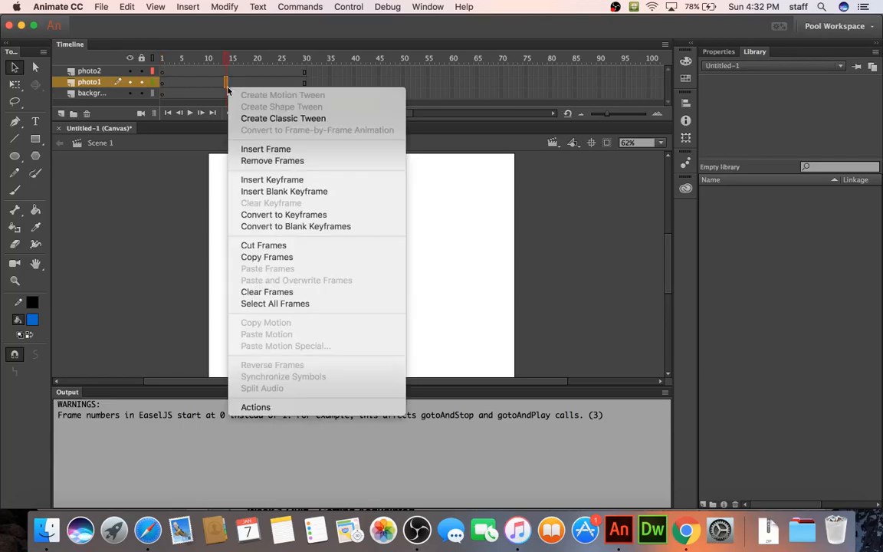
left_click(251, 149)
left_click(310, 84)
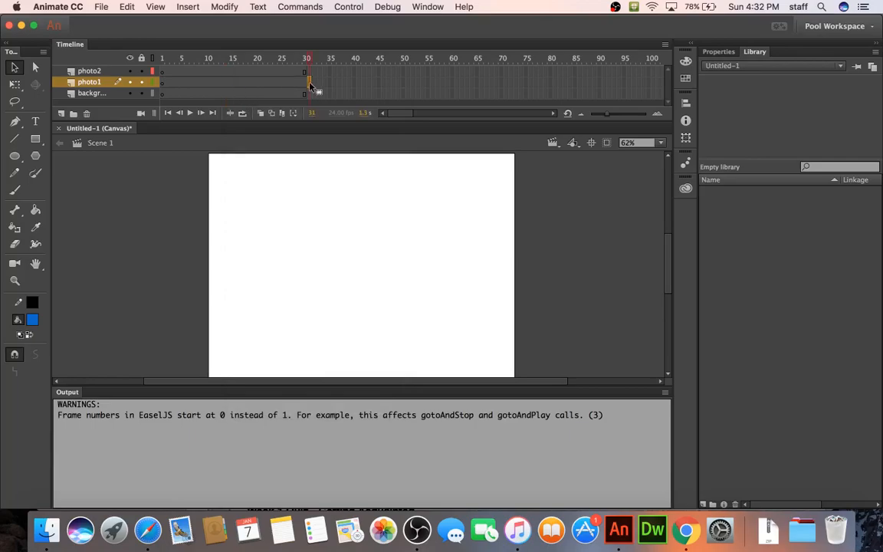
Step: Select frames 10 to 21 of photo1 and insert that many additional frames
left_click(230, 83)
left_click(206, 83)
right_click(232, 87)
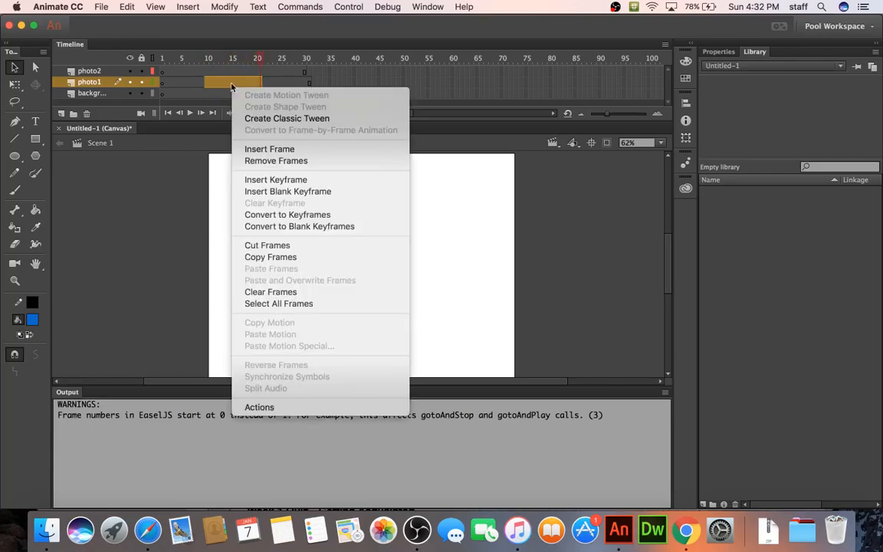
left_click(255, 145)
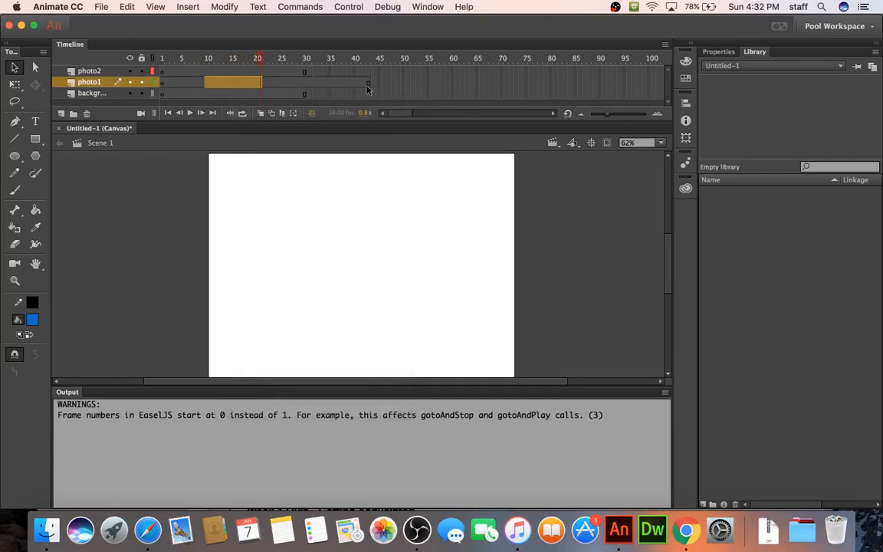
Step: Insert one frame at frame 12 across the photo2, photo1 and background layers together
left_click(218, 73)
left_click(218, 95)
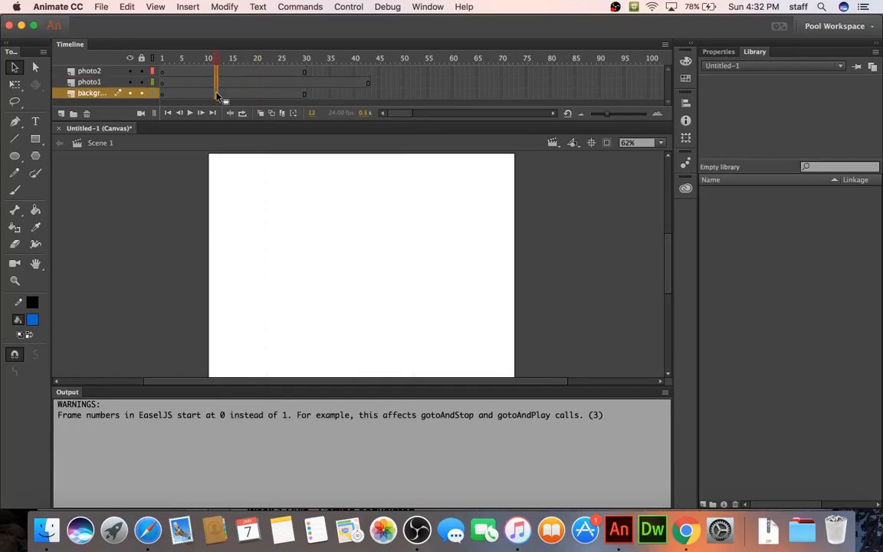
right_click(217, 96)
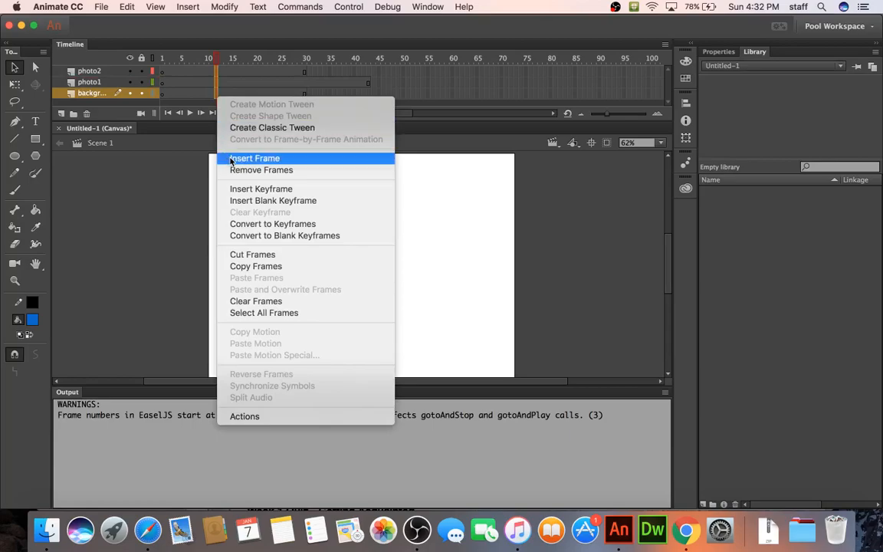
left_click(237, 156)
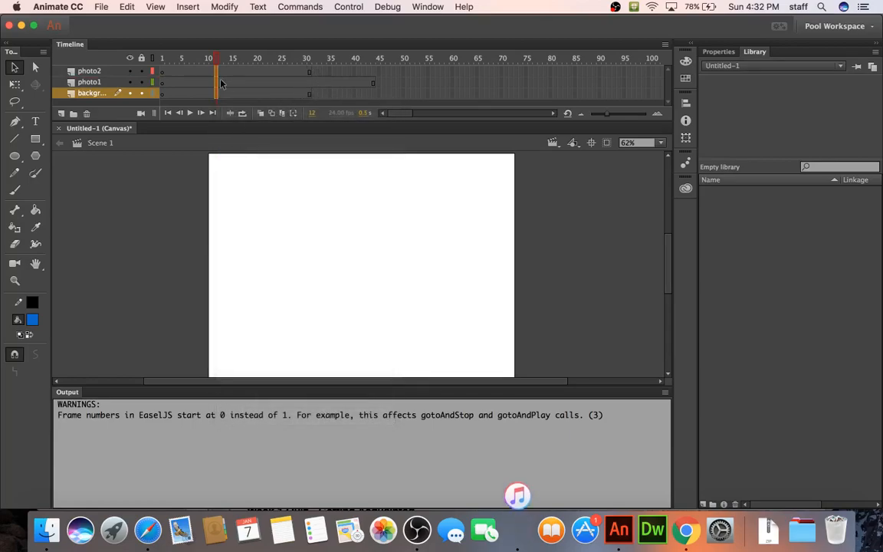
Step: Select frames 13 to 20 on all three layers and insert that many additional frames
left_click_drag(222, 74, 253, 93)
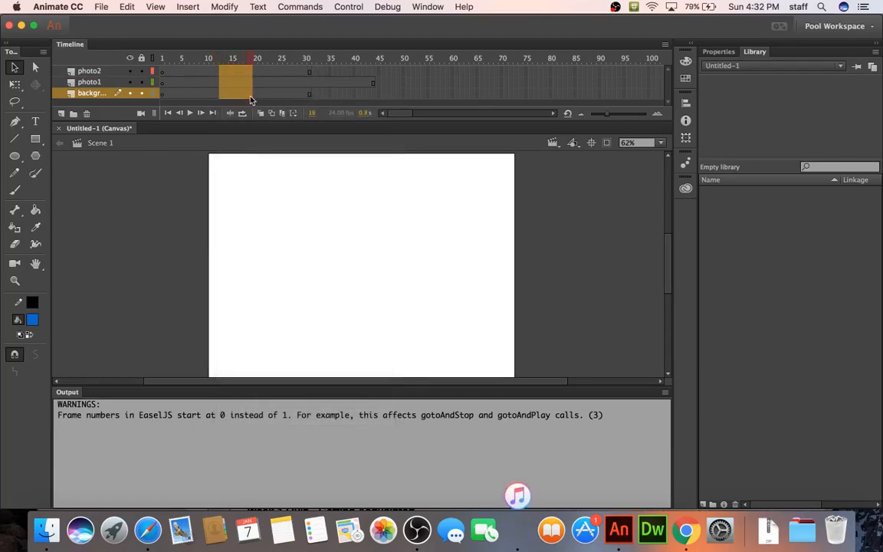
right_click(242, 88)
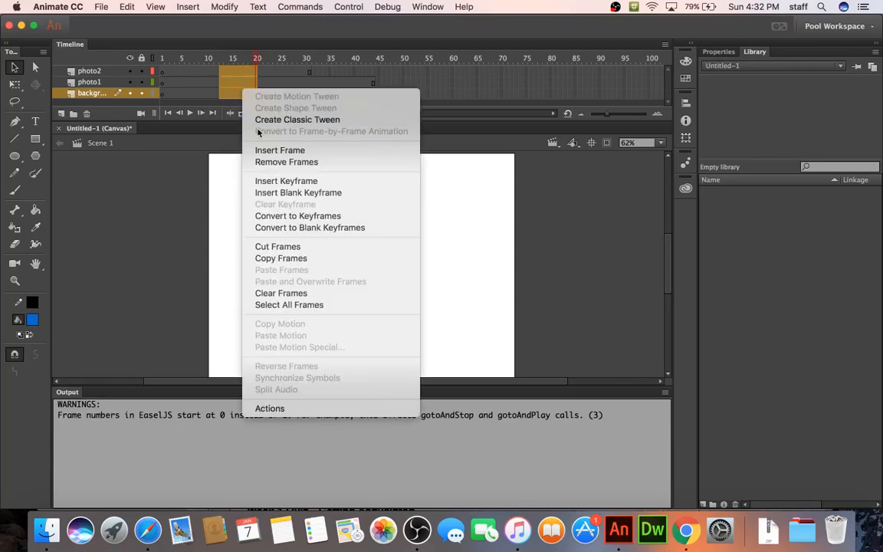
left_click(264, 152)
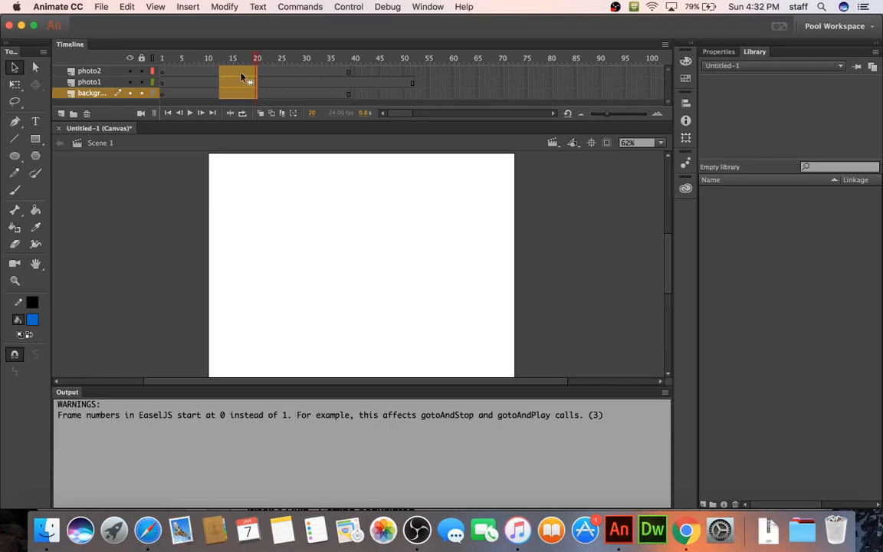
Step: Select frames 36 to 52 across all three layers and remove them from the timeline
left_click_drag(335, 72, 404, 94)
right_click(390, 91)
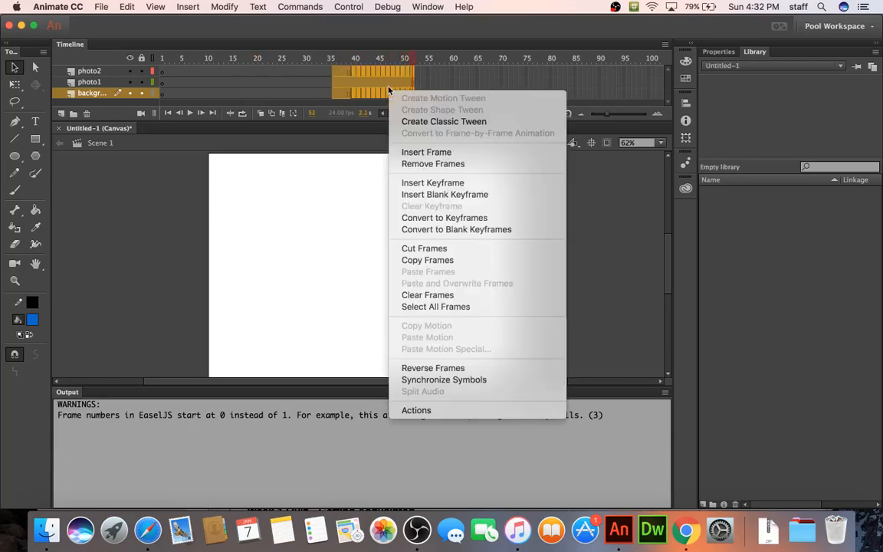
left_click(419, 164)
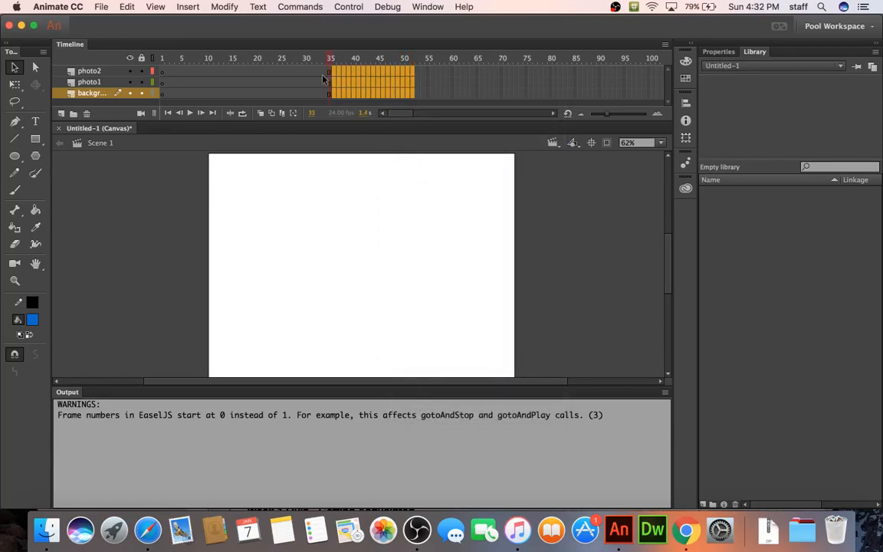
Step: Remove frames 14 to 25 from all three layers and check the last frame of photo1
left_click_drag(224, 71, 278, 104)
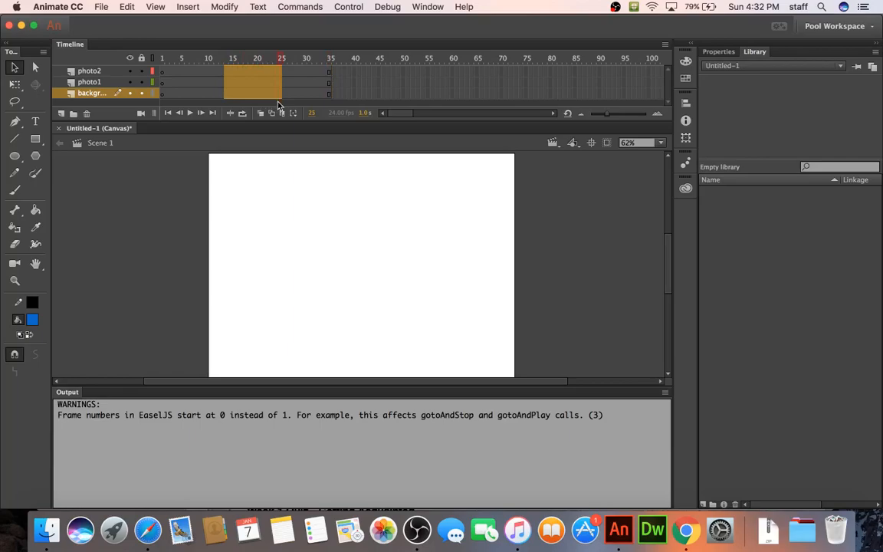
right_click(254, 88)
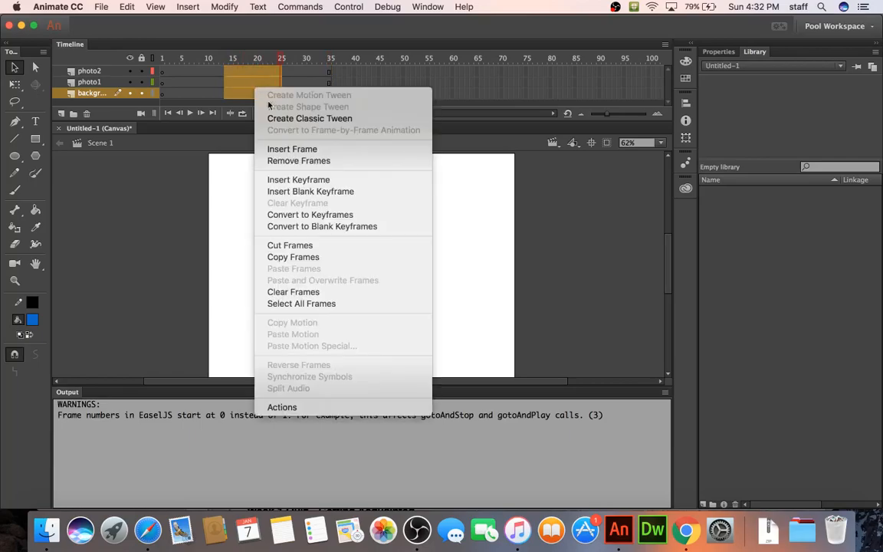
left_click(280, 162)
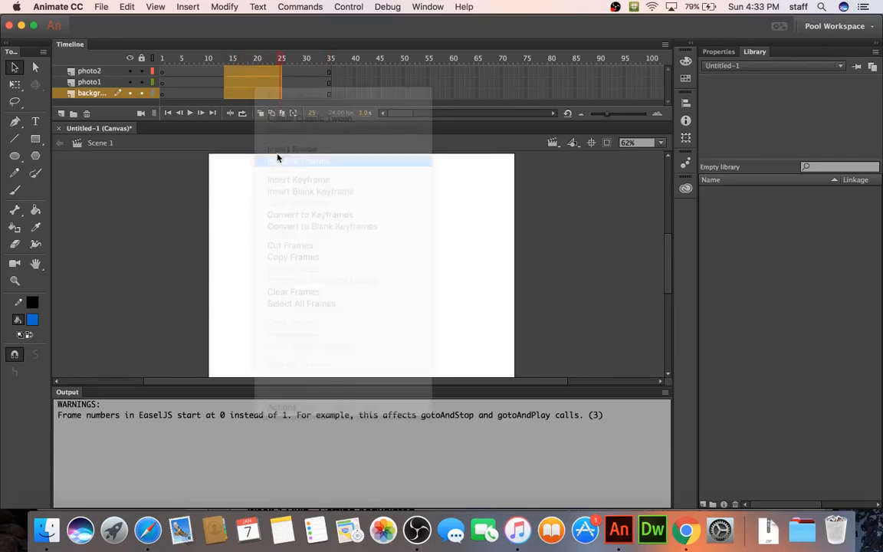
left_click(271, 82)
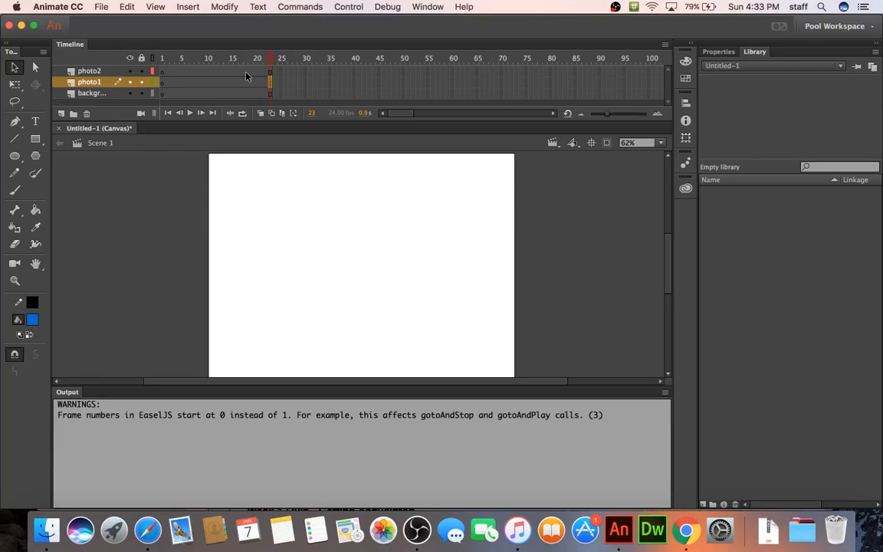
Step: Draw a short freehand brush stroke in frame 1 of photo1 and view it at frames 7 and 17
left_click(160, 82)
left_click(35, 174)
mouse_move(318, 213)
left_mouse_down()
mouse_move(359, 225)
mouse_move(366, 250)
left_mouse_up()
left_click(14, 66)
left_click(191, 84)
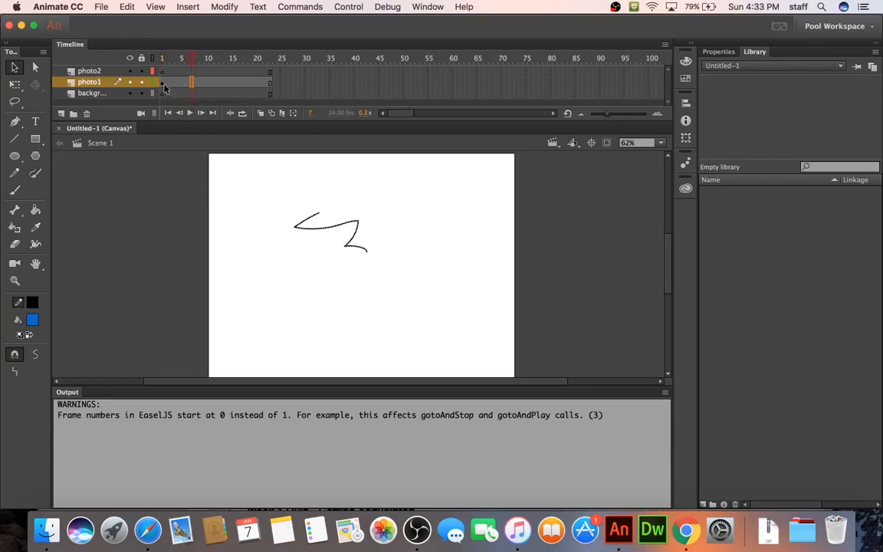
left_click(162, 82)
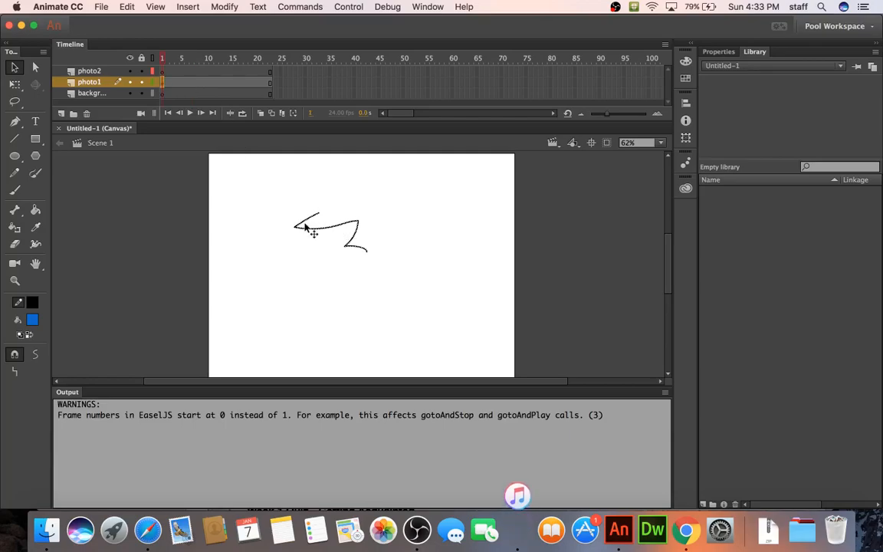
left_click_drag(161, 82, 239, 82)
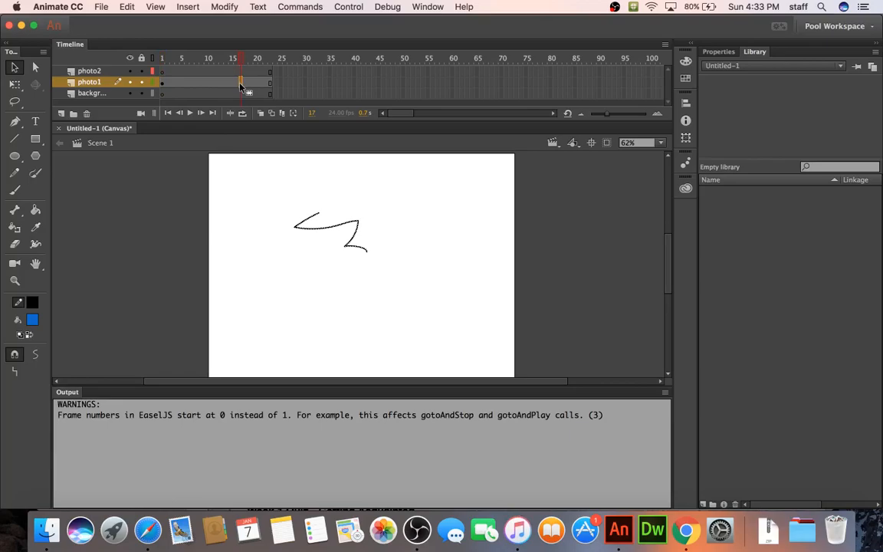
Step: Delete the brush stroke from photo1 and inspect the layer's first keyframe and last frame
key("Delete")
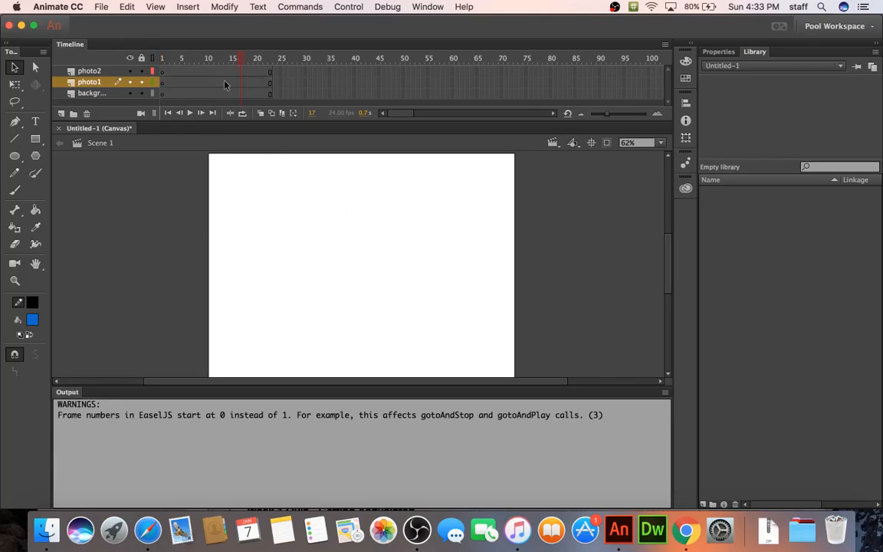
left_click(162, 83)
left_click(269, 82)
left_click(162, 86)
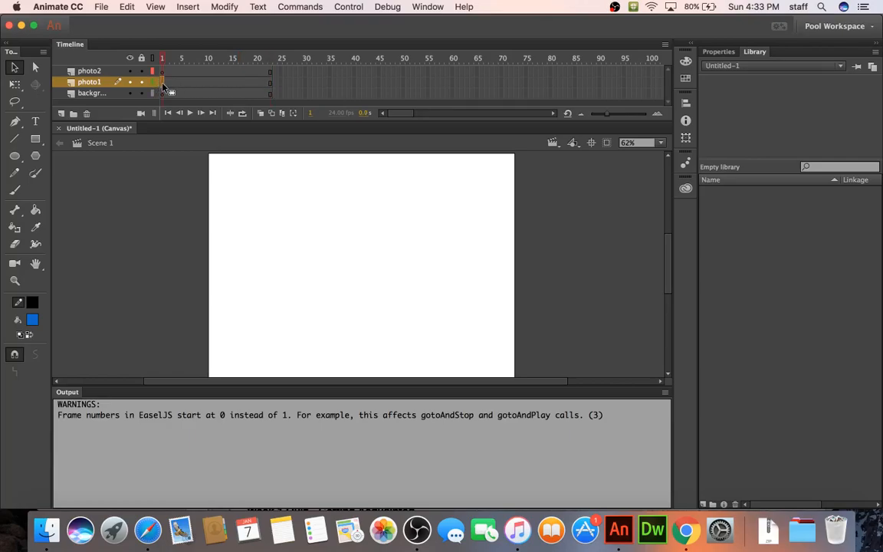
left_click(268, 82)
left_click(235, 83)
left_click(164, 85)
Step: Make the timeline area taller and add a layer folder above the photo2 layer
left_click_drag(153, 122, 153, 152)
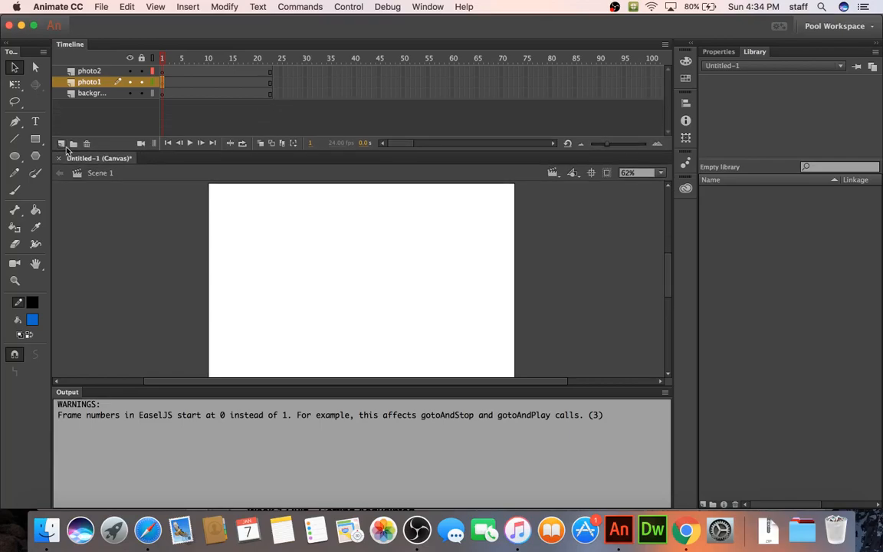
left_click(81, 70)
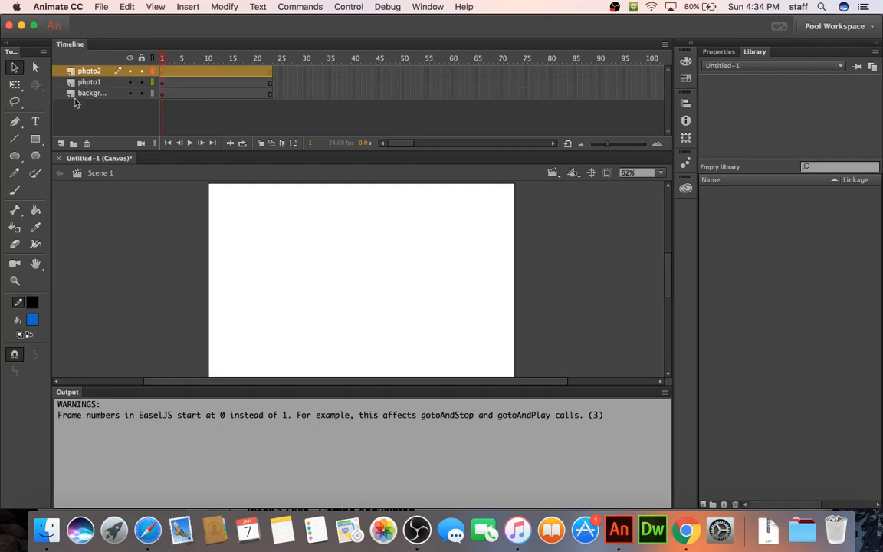
left_click(74, 144)
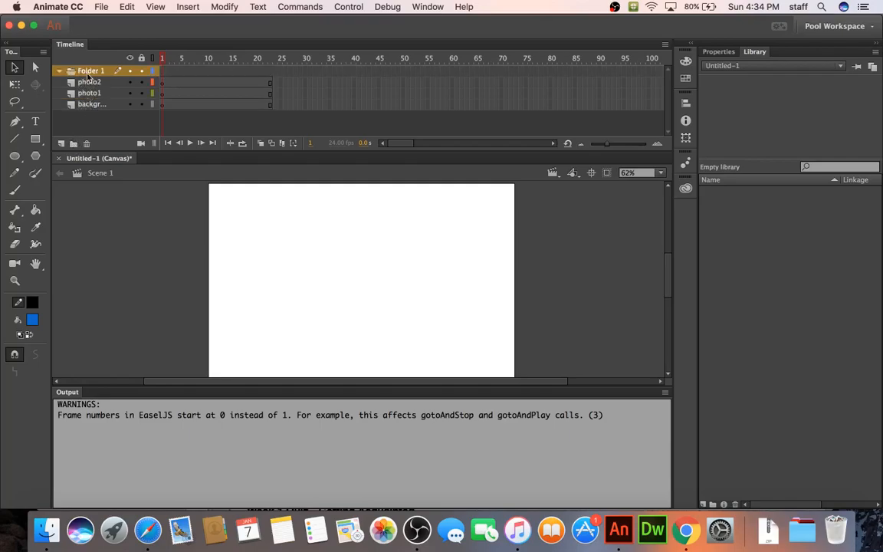
Step: Move the photo2 and photo1 layers into Folder 1, with photo1 above photo2
left_click(88, 84)
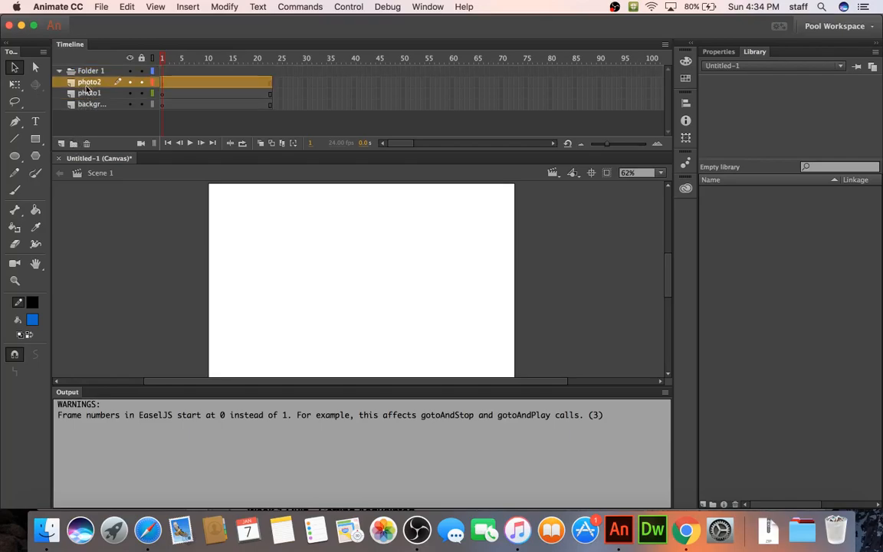
mouse_move(88, 85)
left_mouse_down()
mouse_move(82, 69)
mouse_move(89, 90)
mouse_move(87, 79)
left_mouse_up()
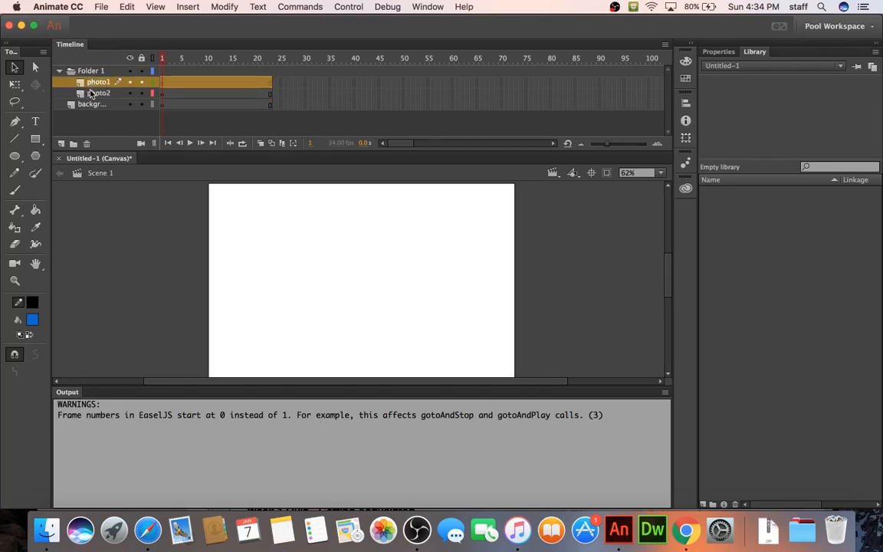
left_click(96, 95, "shift")
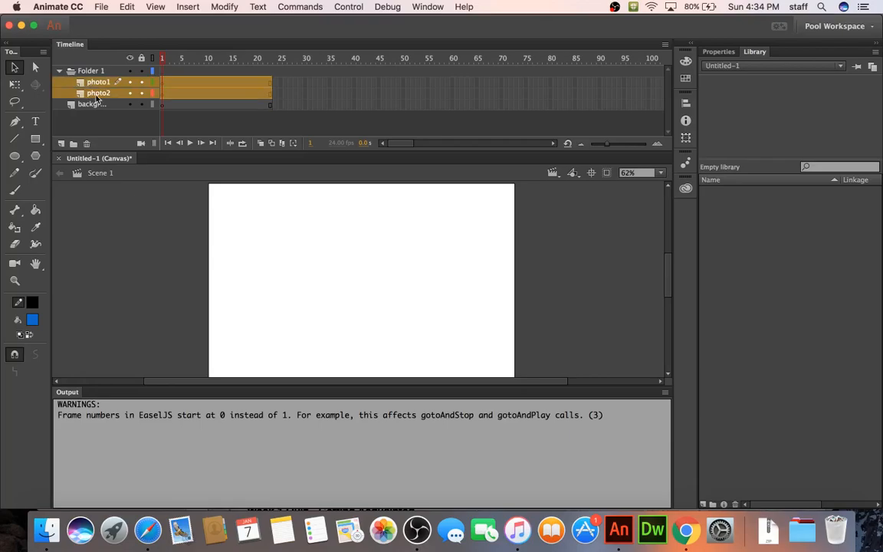
left_click(90, 70)
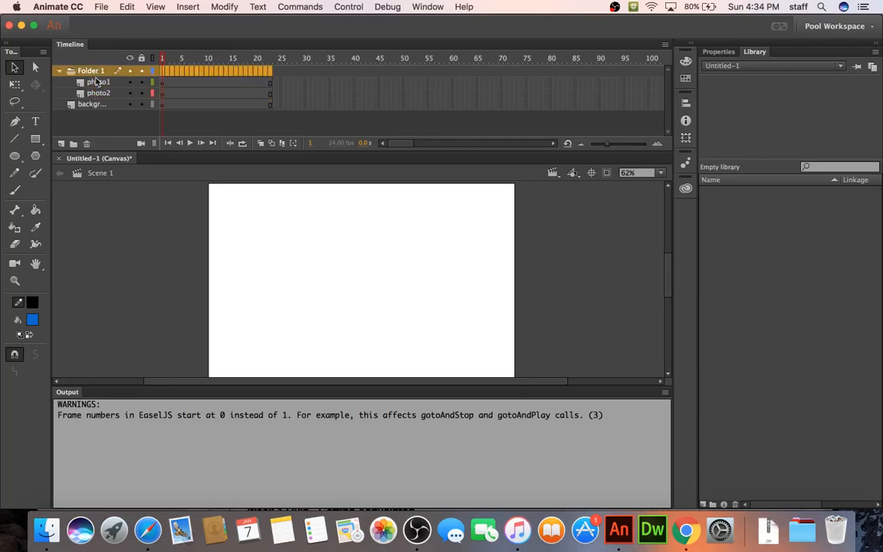
Step: Move photo1 and photo2 out of Folder 1 to sit above it, and delete the empty folder
left_click(94, 83)
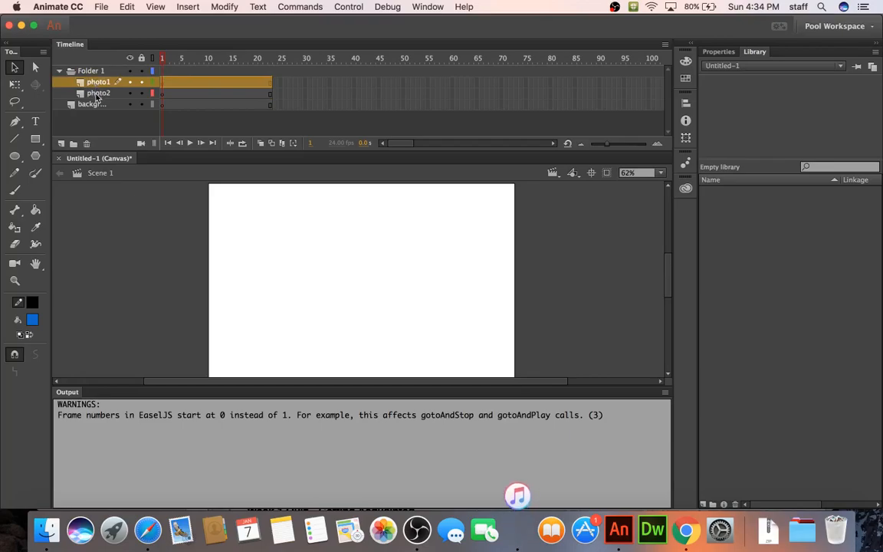
left_click(97, 95, "shift")
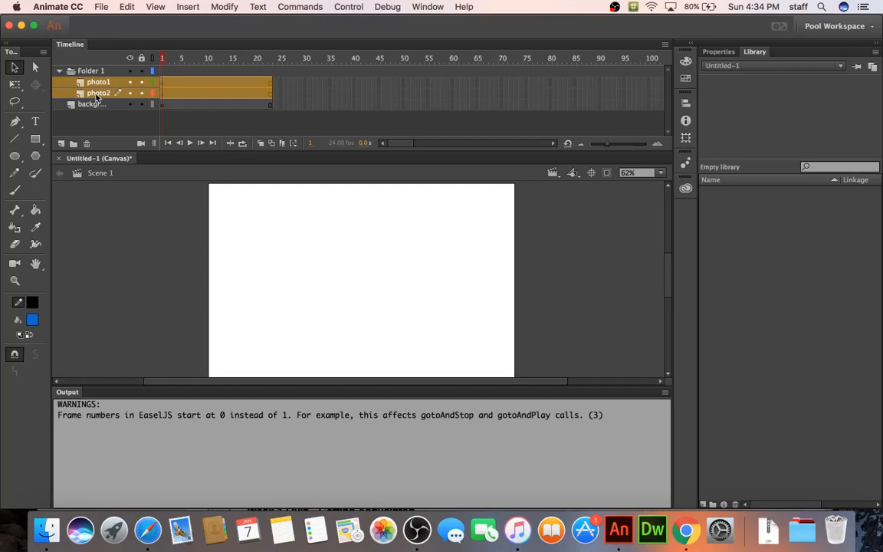
left_click_drag(98, 97, 97, 71)
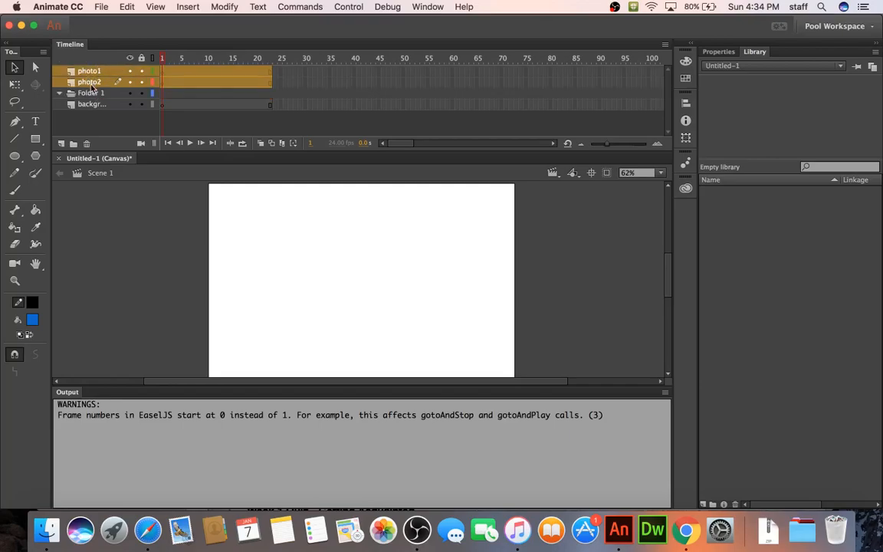
mouse_move(85, 80)
left_mouse_down()
mouse_move(91, 97)
mouse_move(90, 69)
left_mouse_up()
double_click(91, 94)
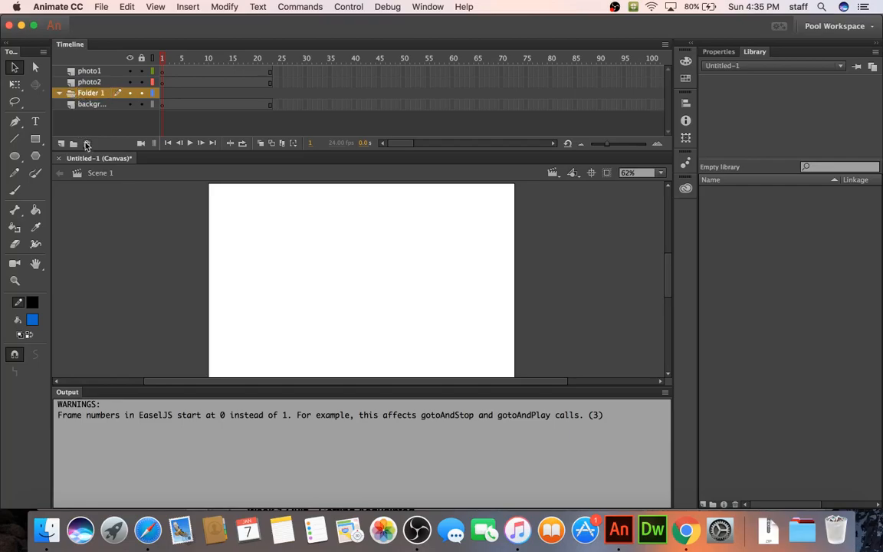
left_click(86, 144)
Step: Duplicate the photo2 layer and compare the frame span of the copy with the original
left_click(89, 71)
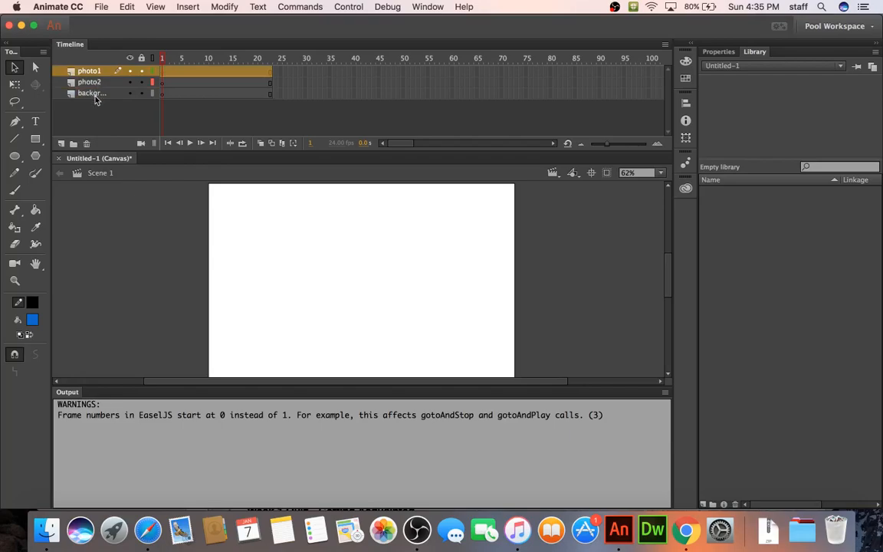
left_click(94, 95)
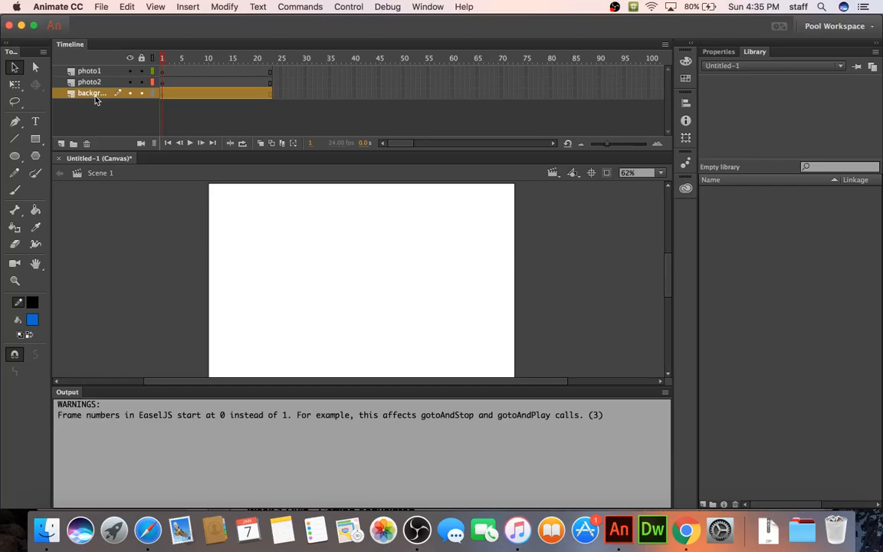
scroll(96, 100, "right", 5)
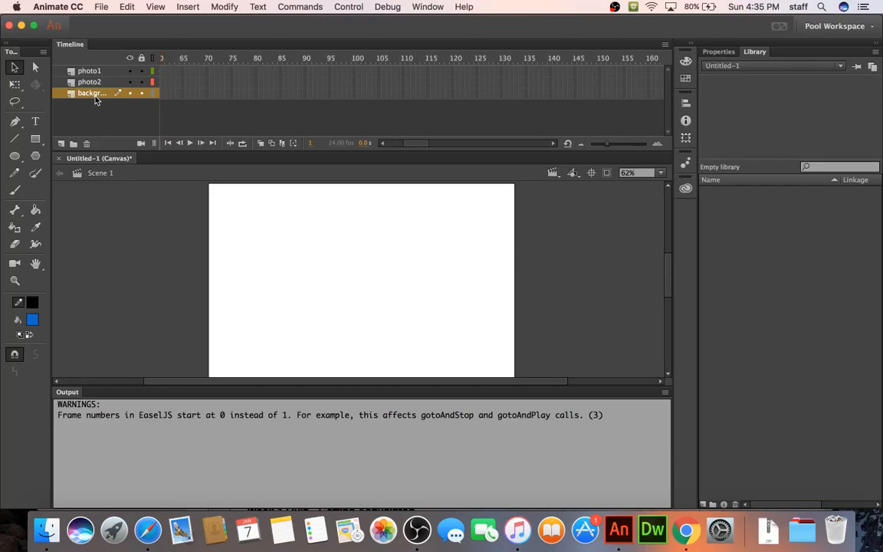
right_click(98, 84)
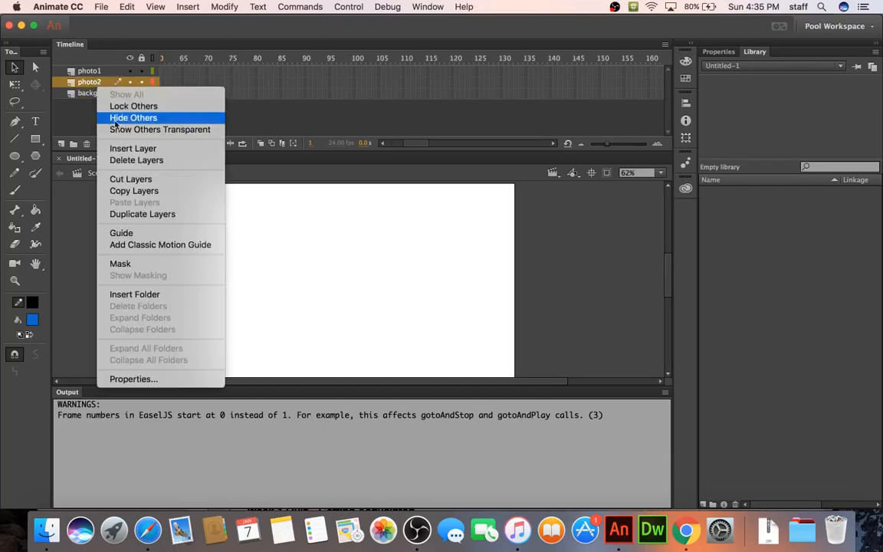
left_click(131, 215)
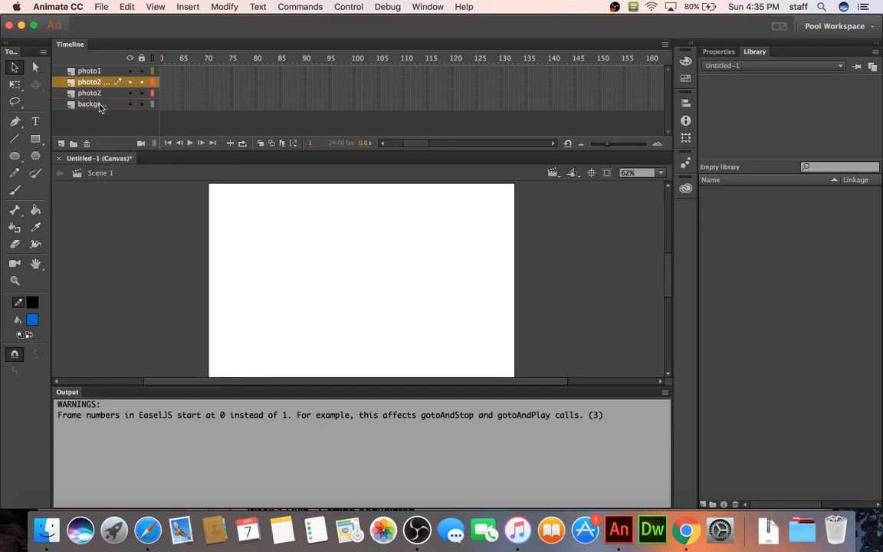
left_click(93, 92)
left_click(397, 144)
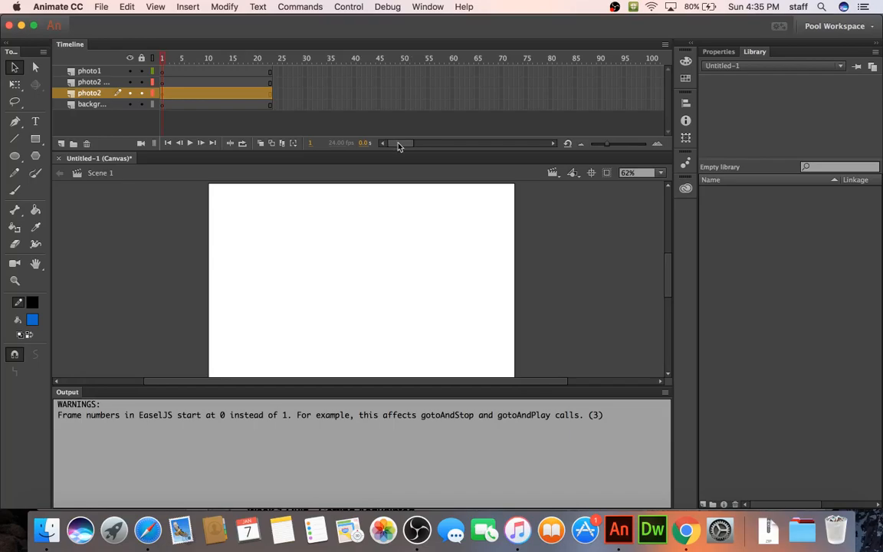
left_click(99, 85)
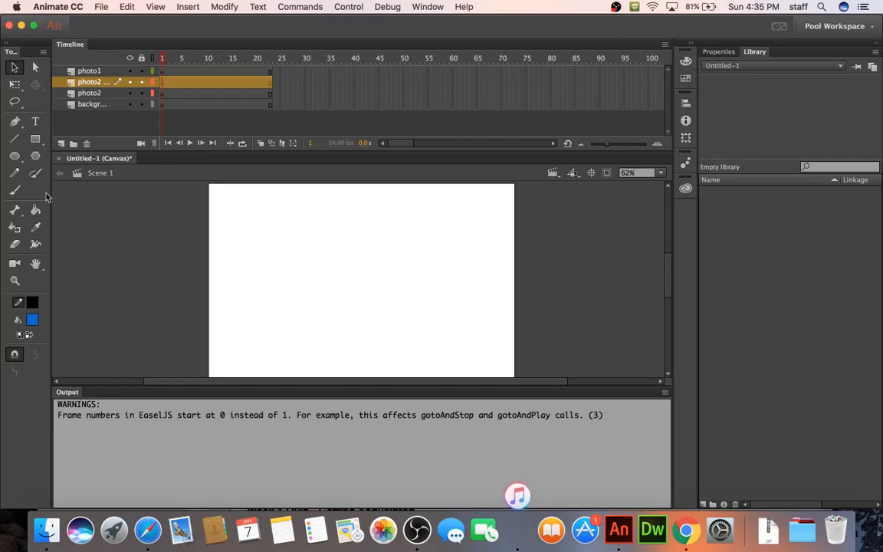
Step: Draw a blue rectangle about 171 by 114 px on the photo2 copy layer, then select its fill and stroke and show its properties
left_click(35, 139)
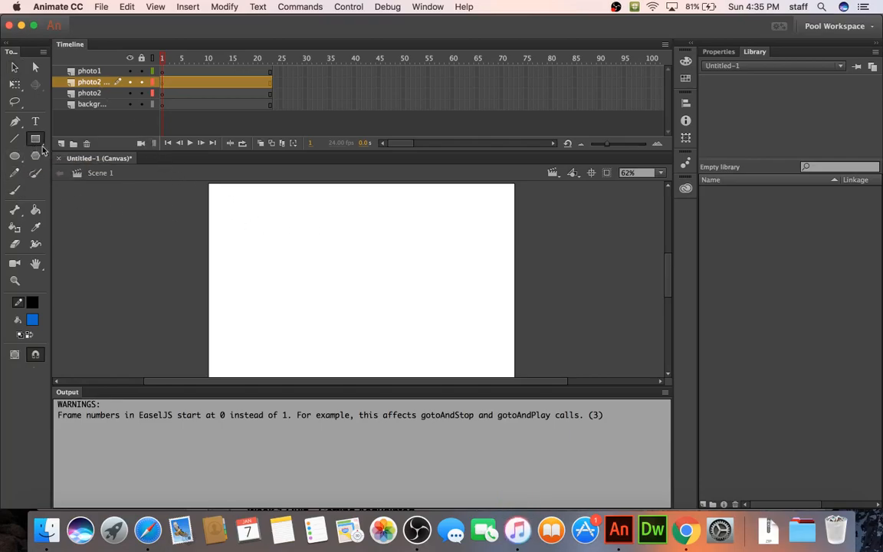
mouse_move(287, 239)
left_mouse_down()
mouse_move(318, 272)
mouse_move(352, 282)
left_mouse_up()
left_click(14, 67)
left_click_drag(274, 215, 394, 328)
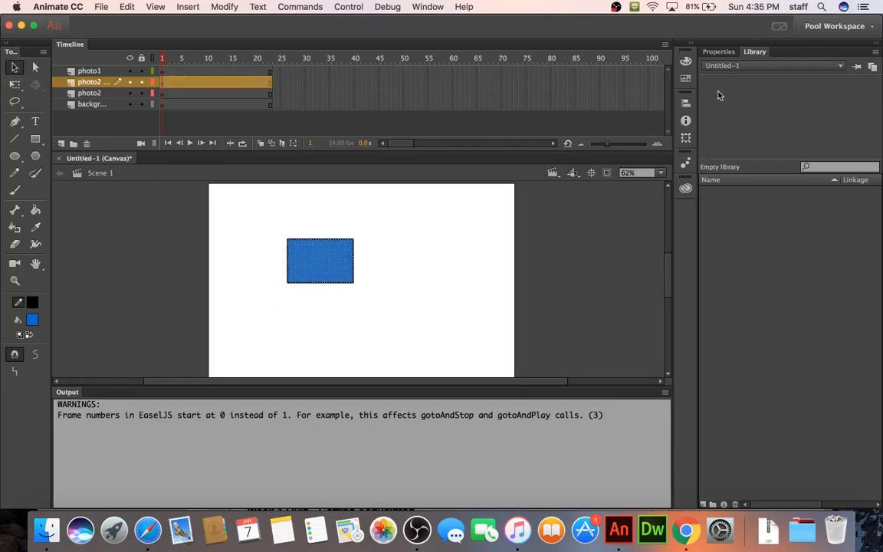
left_click(718, 52)
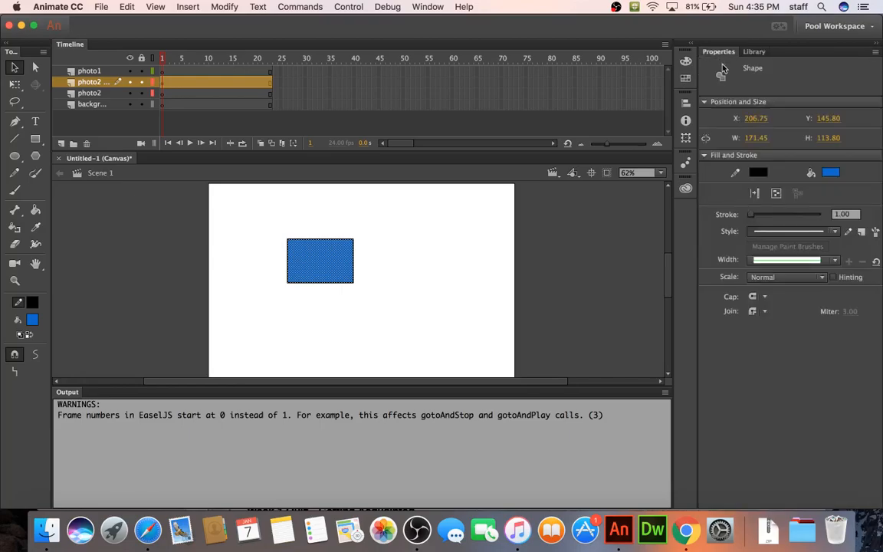
Step: Set the selected rectangle's X position to 100
left_click(758, 120)
type("100")
key("Return")
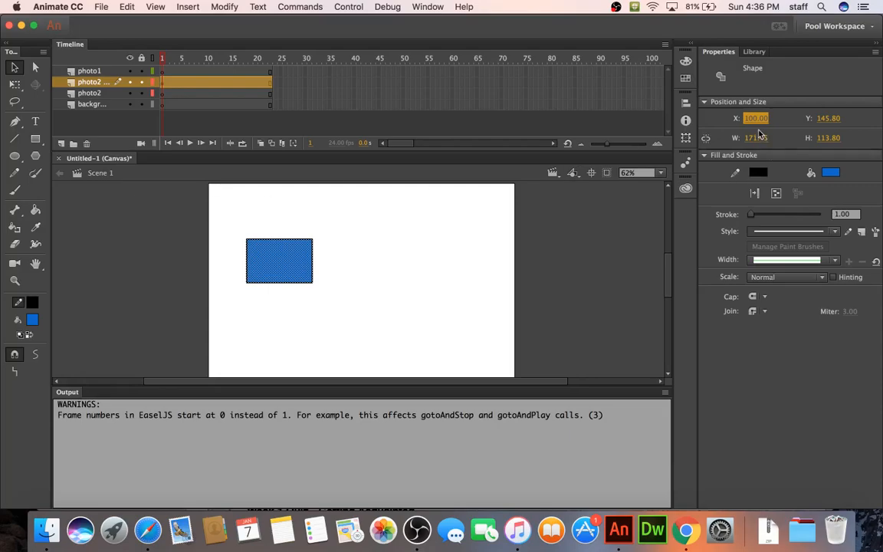
Step: Place the rectangle at the stage origin with X 0 and Y 0, and deselect it
type("0")
key("Tab")
type("0")
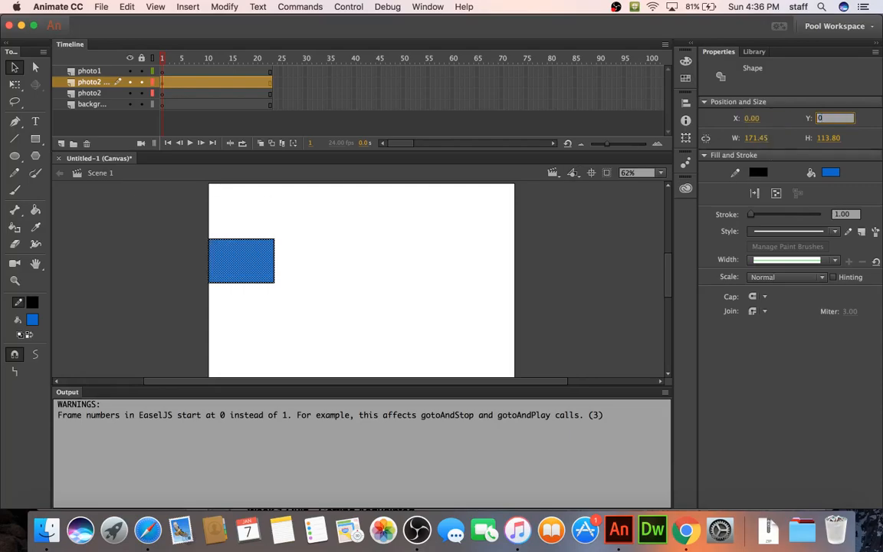
key("Return")
left_click(300, 249)
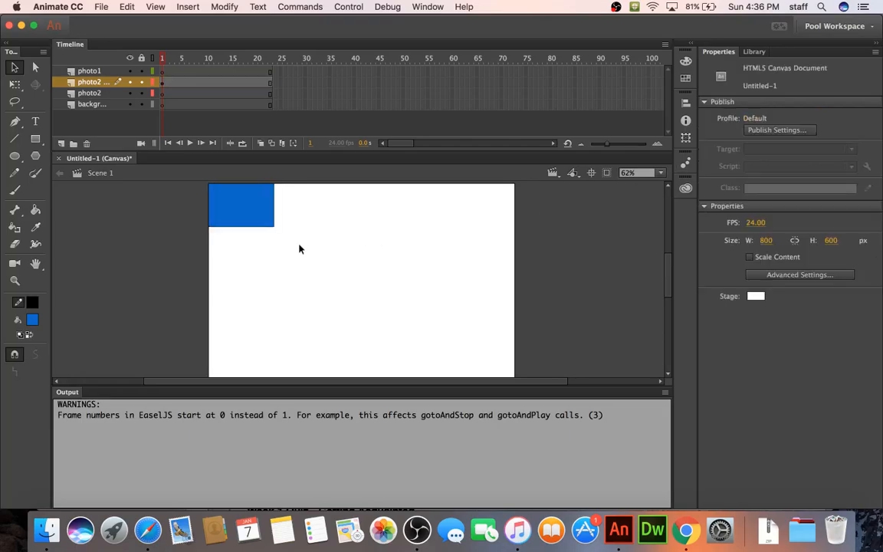
Step: Select the blue rectangle with its outline and set its position to X 20, Y 20
scroll(300, 248, "up", 3)
left_click_drag(179, 201, 317, 299)
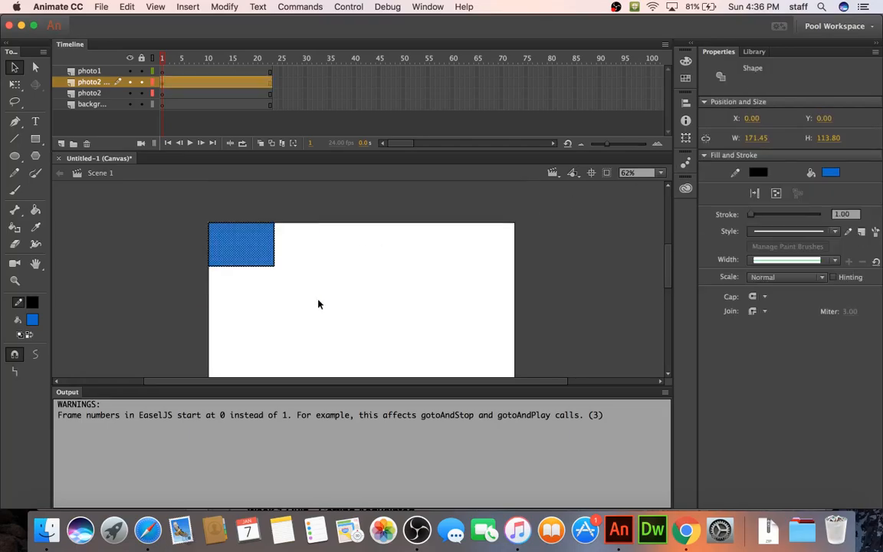
left_click(747, 119)
type("20")
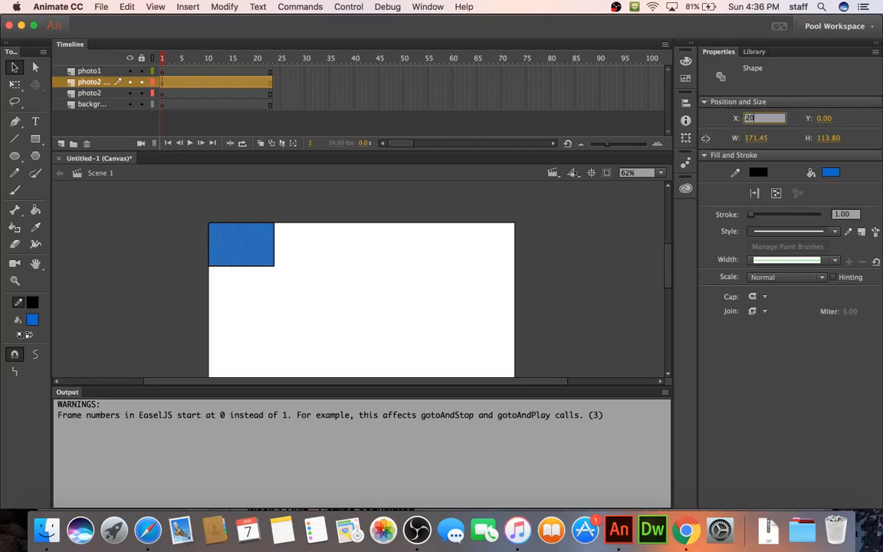
key("Tab")
type("20")
key("Return")
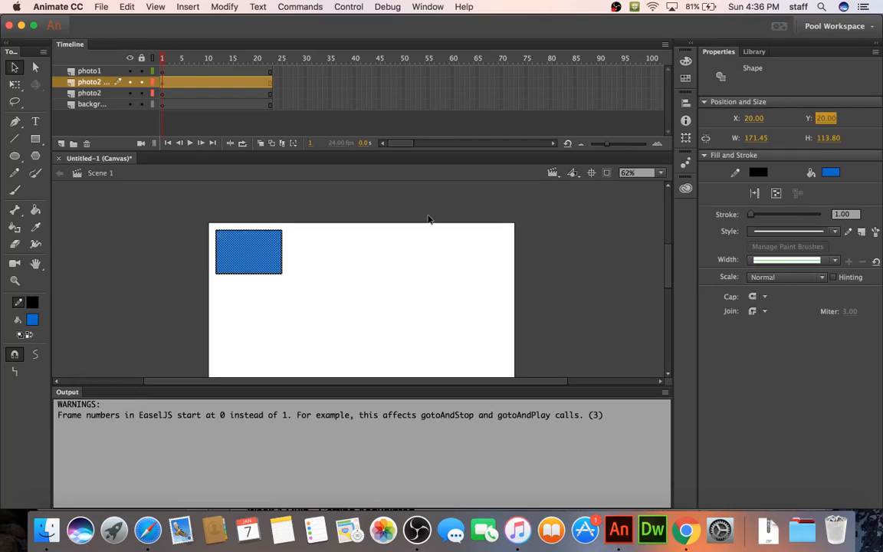
Step: Resize the selected blue rectangle to a width of 200 and a height of 200
left_click(757, 138)
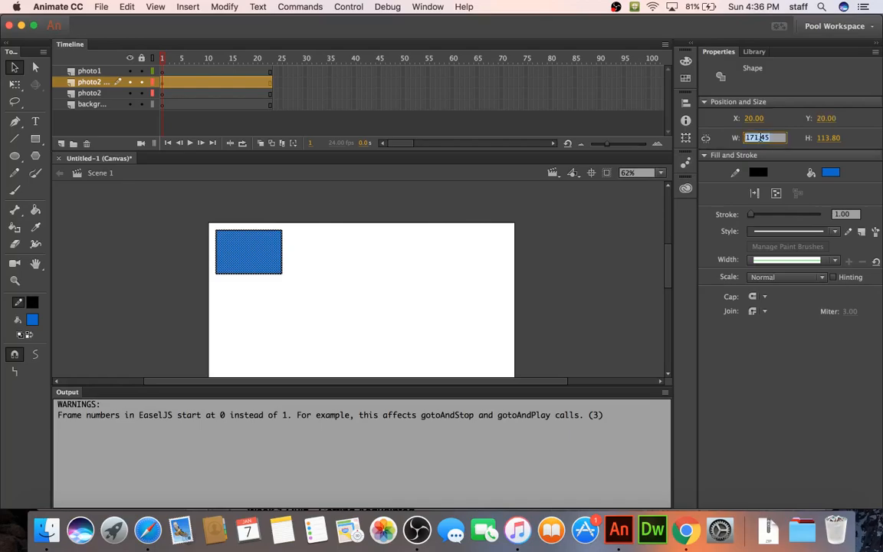
type("200")
key("Tab")
type("200")
key("Return")
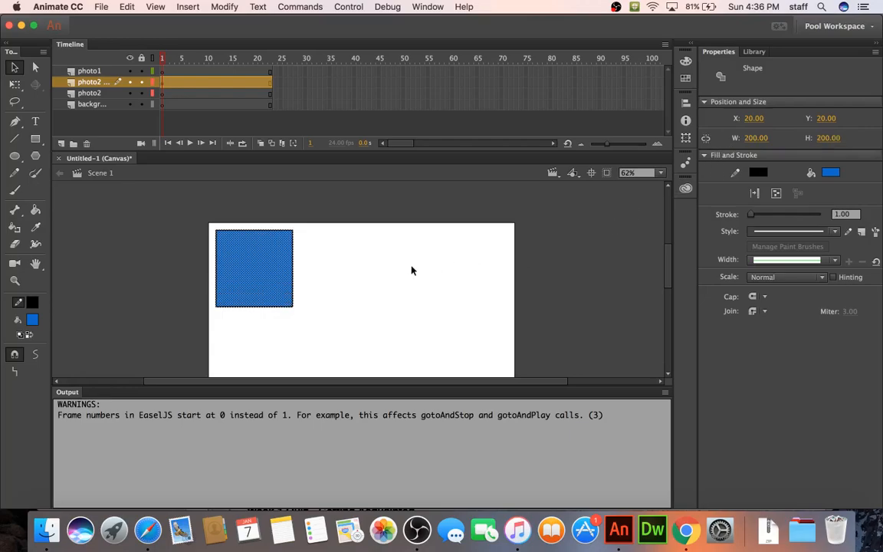
Step: Set the alpha of the blue square's fill to 50%
left_click(177, 218)
mouse_move(165, 206)
left_mouse_down()
mouse_move(335, 345)
mouse_move(365, 320)
left_mouse_up()
scroll(394, 308, "right", 5)
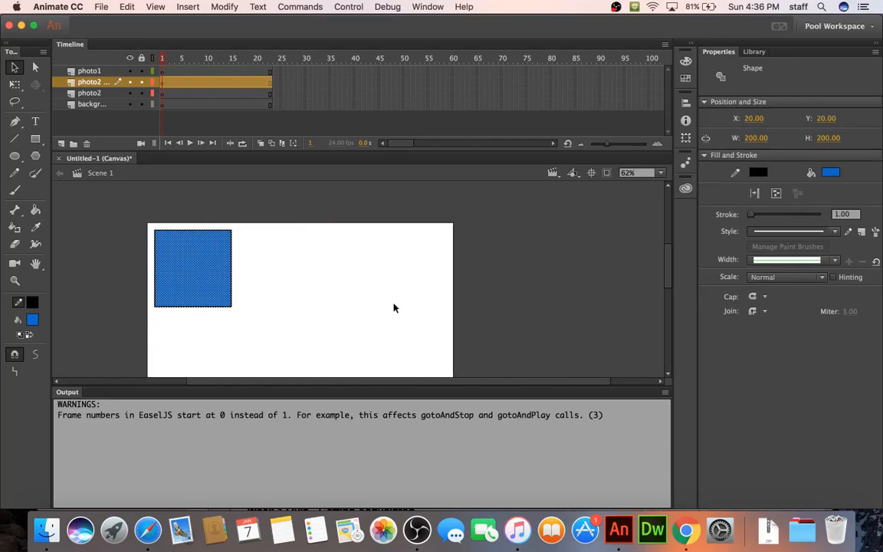
left_click(830, 172)
left_click(778, 184)
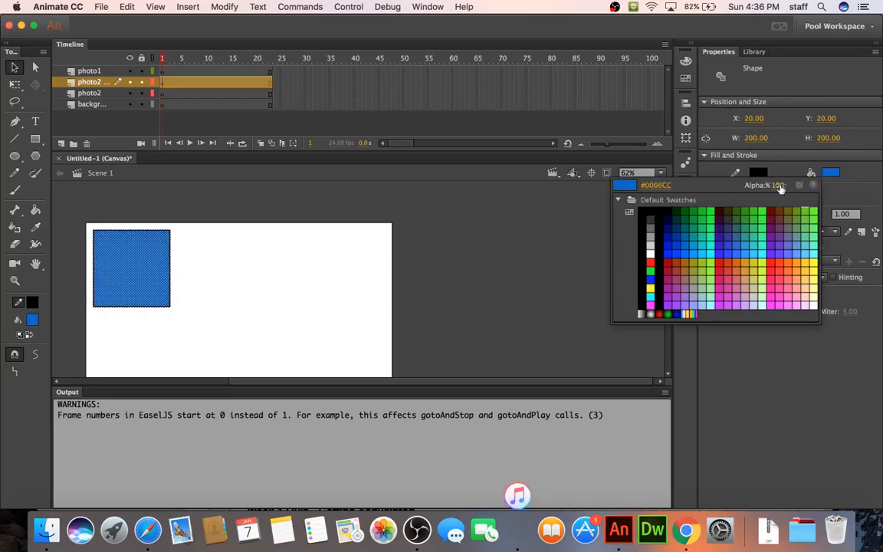
type("50")
key("Return")
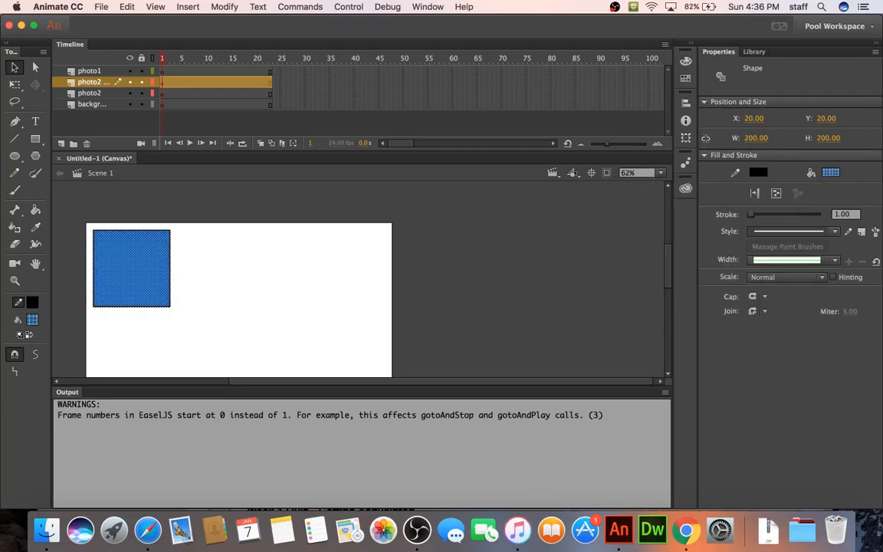
left_click(430, 238)
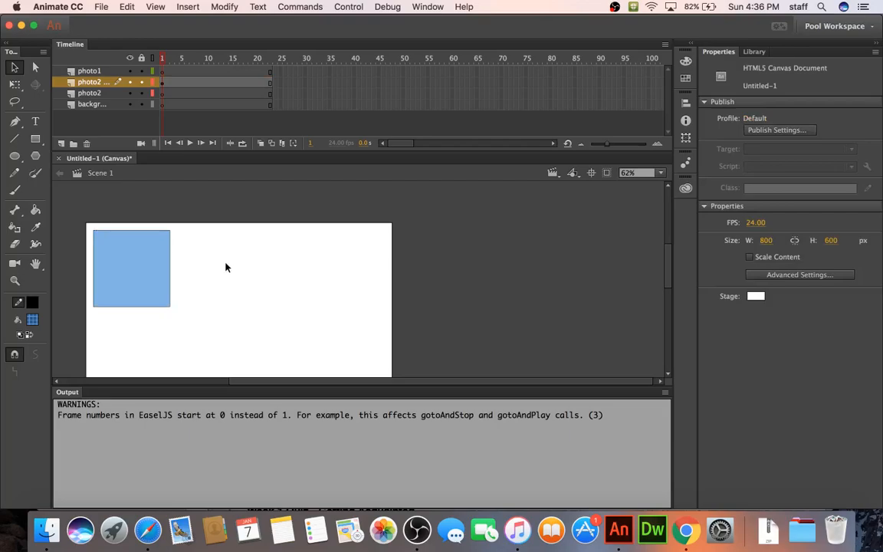
Step: Set the stroke thickness of the square's black outline to 5
left_click(146, 233)
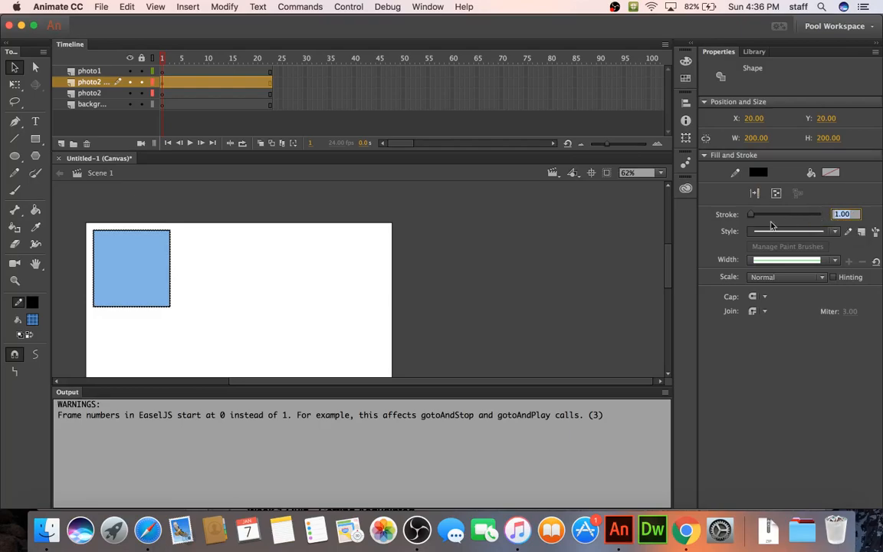
type("5")
key("Return")
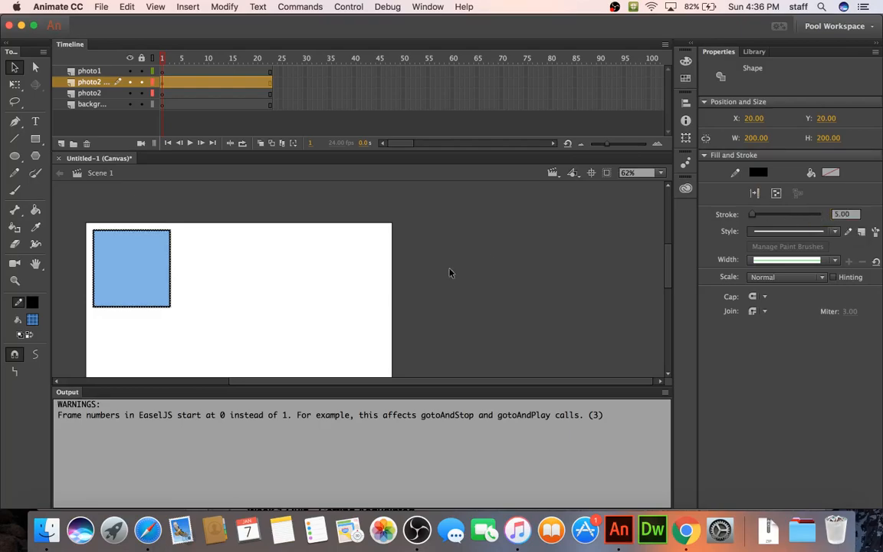
left_click(208, 277)
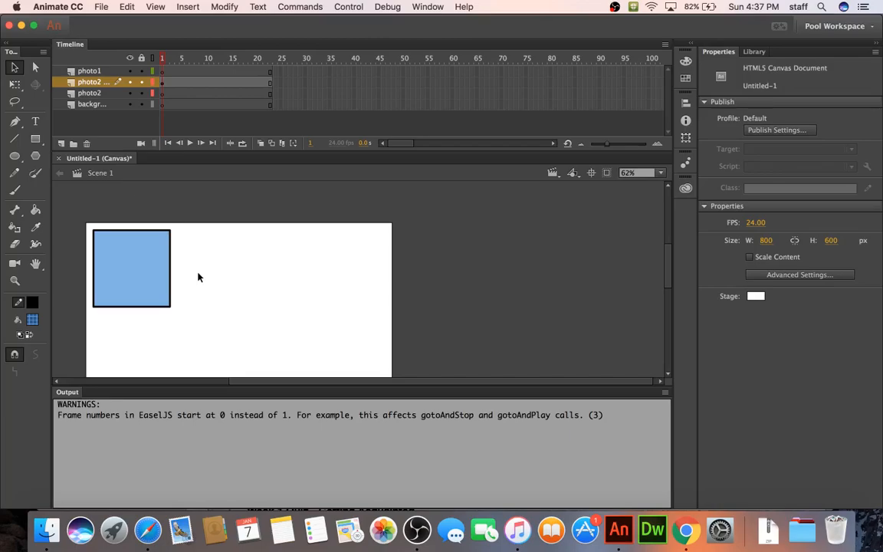
Step: Try scaling the whole square to 150% with a 20 degree rotation, and undo the transformation
scroll(165, 249, "right", 1)
left_click_drag(64, 203, 205, 334)
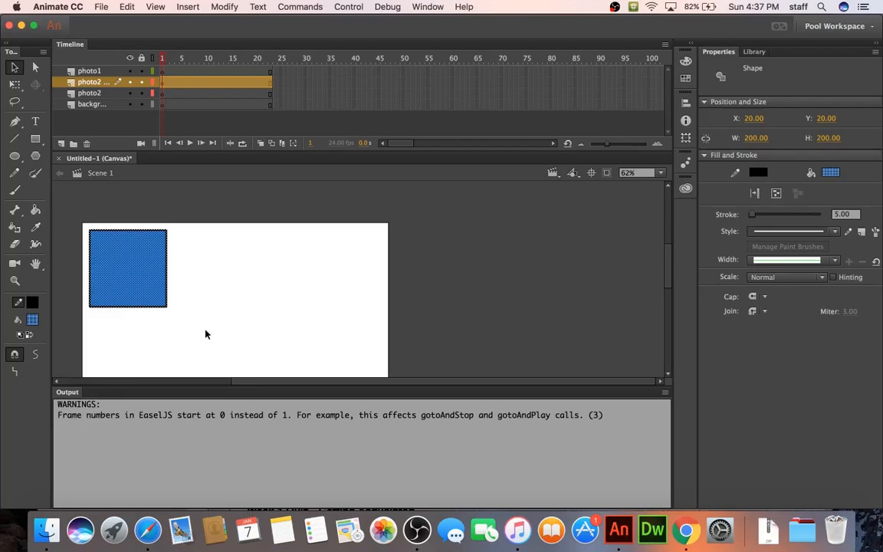
key("super+s")
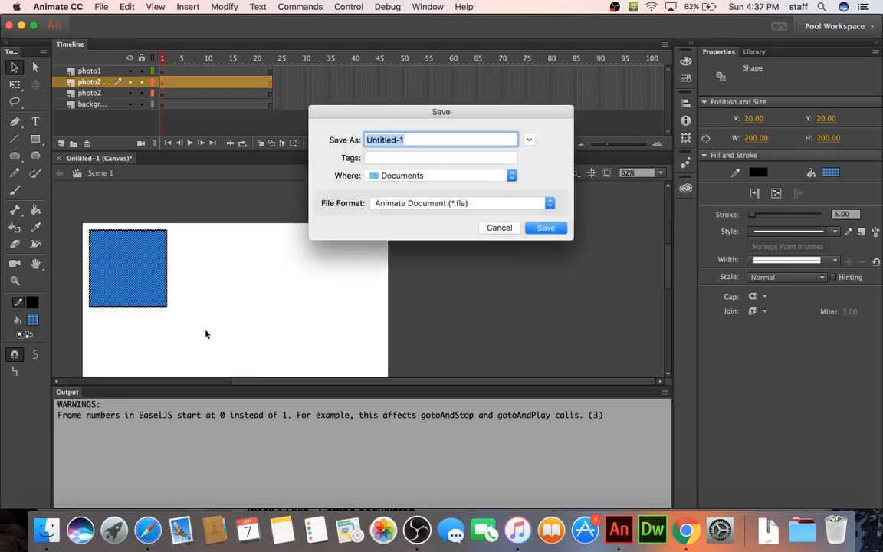
left_click(499, 228)
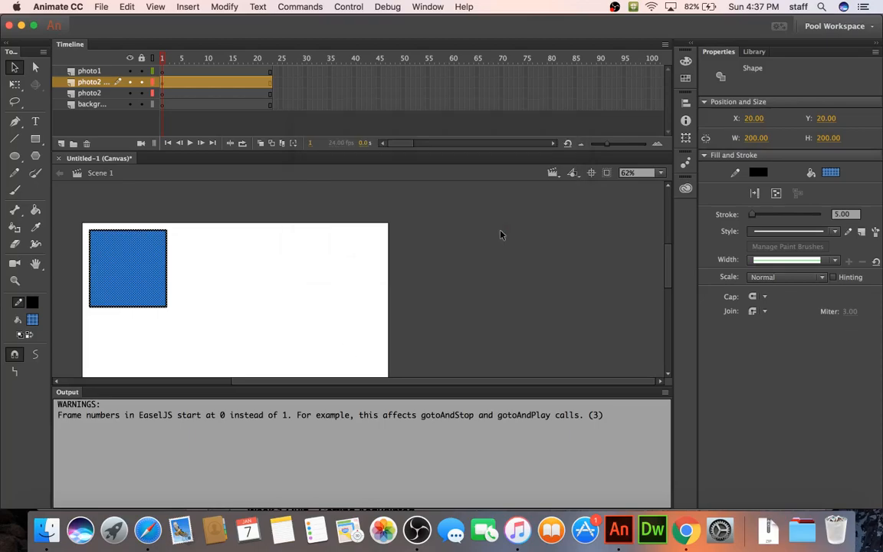
key("super+alt+s")
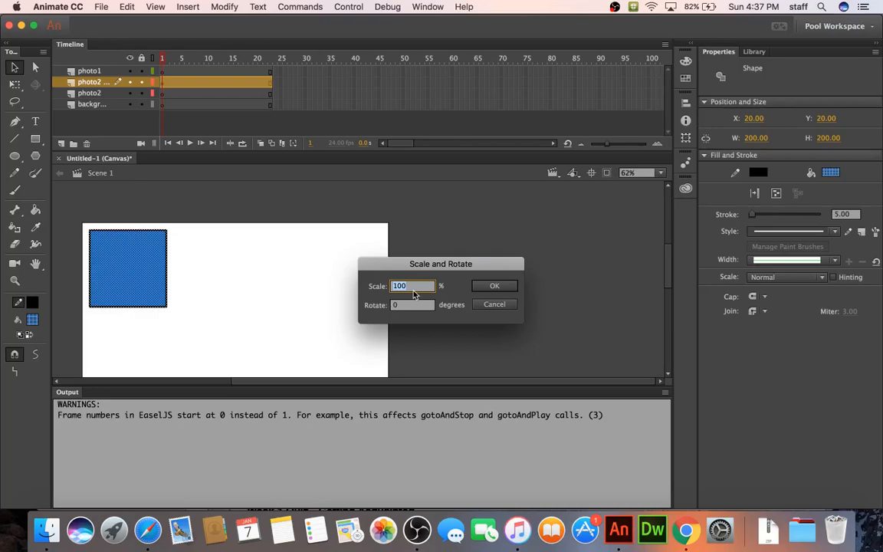
type("100")
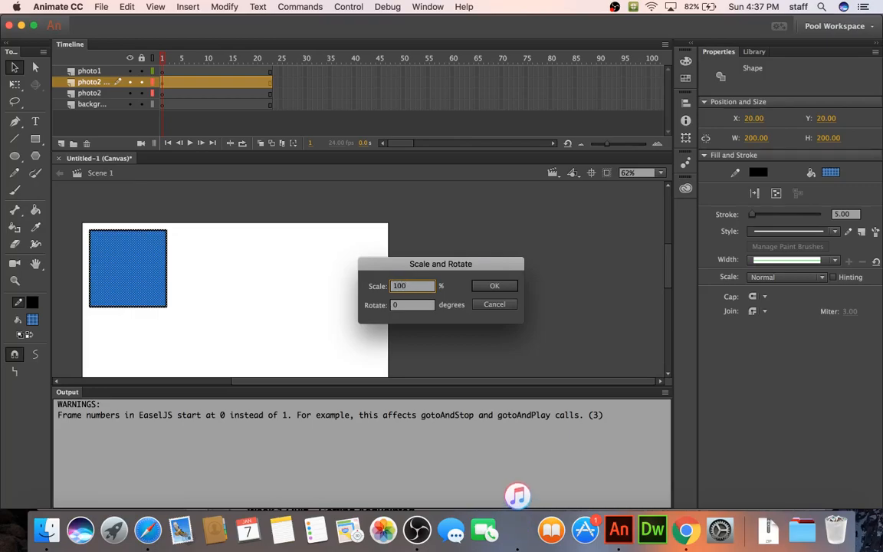
key("BackSpace")
key("BackSpace")
key("BackSpace")
type("150")
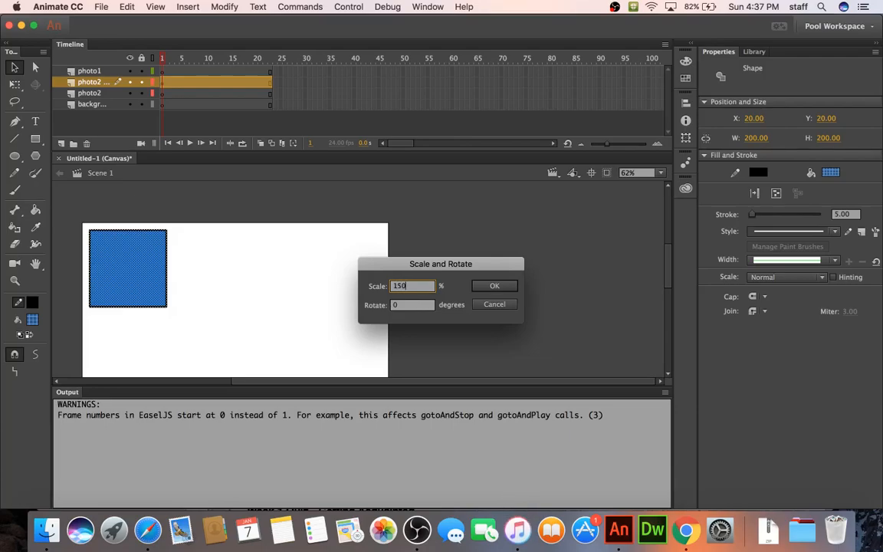
key("Tab")
type("20")
key("Return")
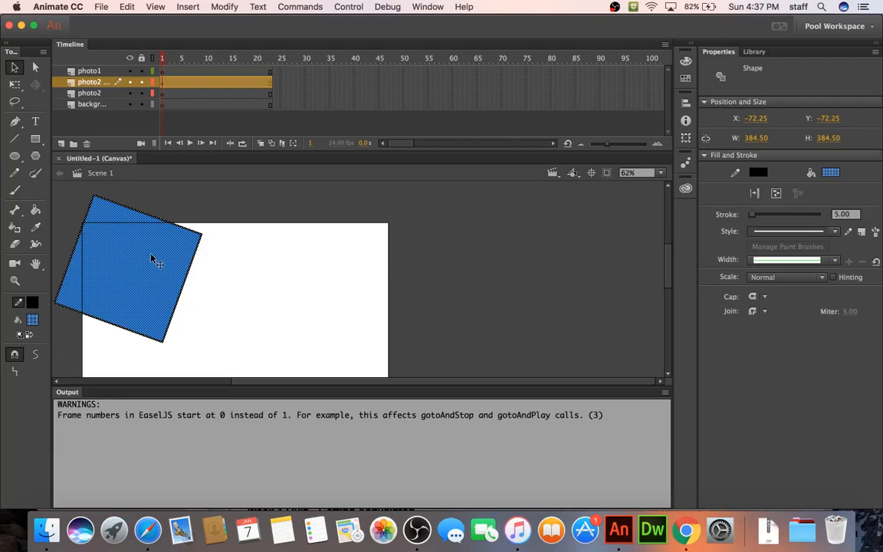
key("super+z")
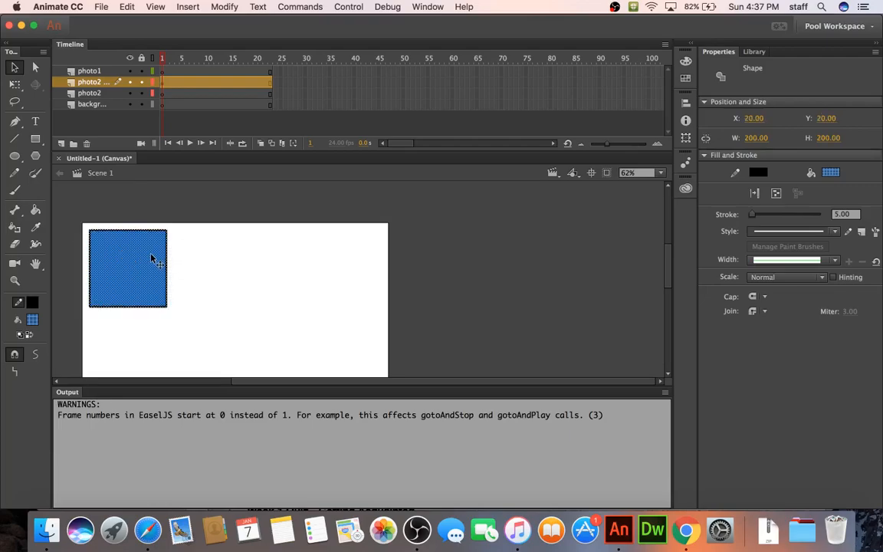
Step: Use Scale and Rotate to scale the square to 80% and rotate it by -20 degrees
key("super+alt+s")
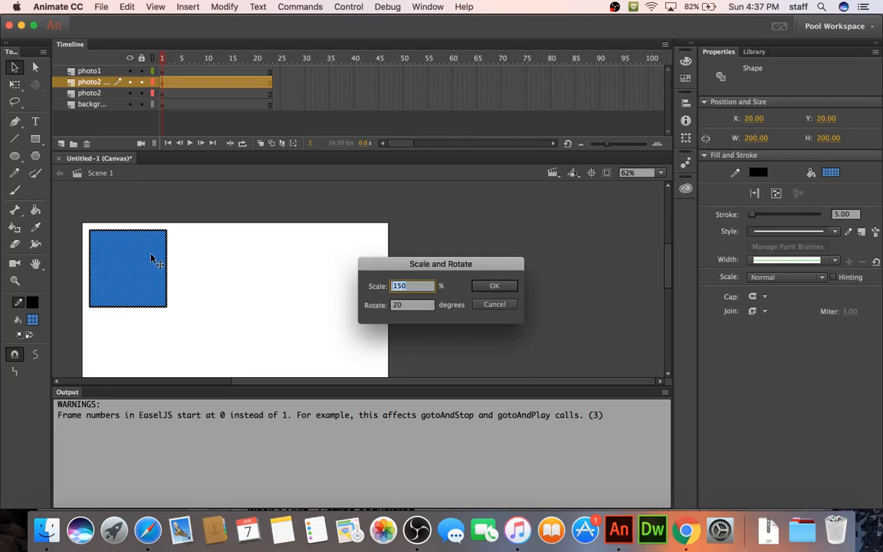
key("Tab")
type("-20")
key("Tab")
type("80")
key("Return")
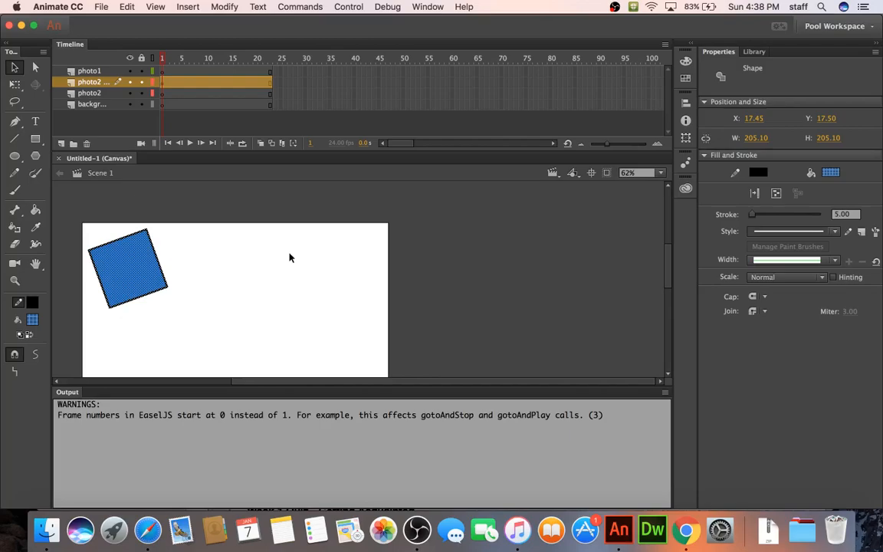
Step: Delete the rotated blue square from the stage
scroll(289, 258, "down", 3)
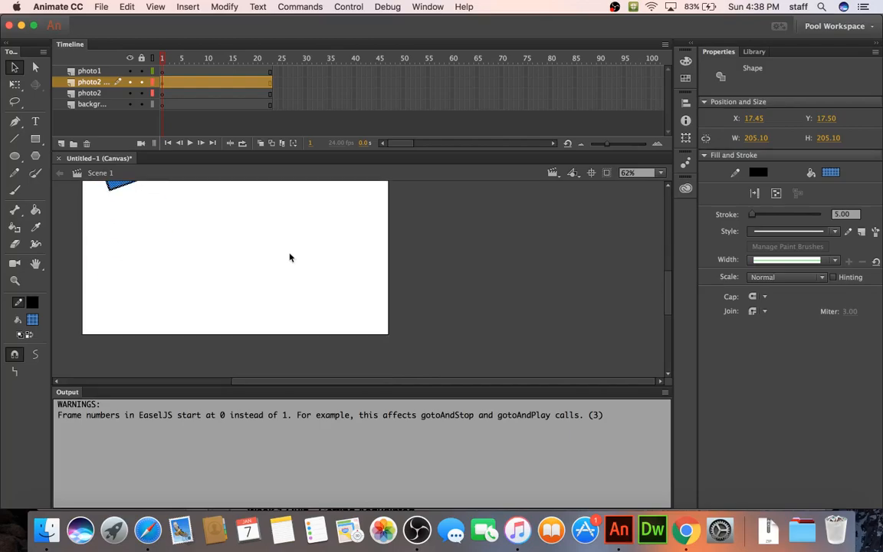
scroll(323, 329, "left", 5)
scroll(323, 325, "up", 2)
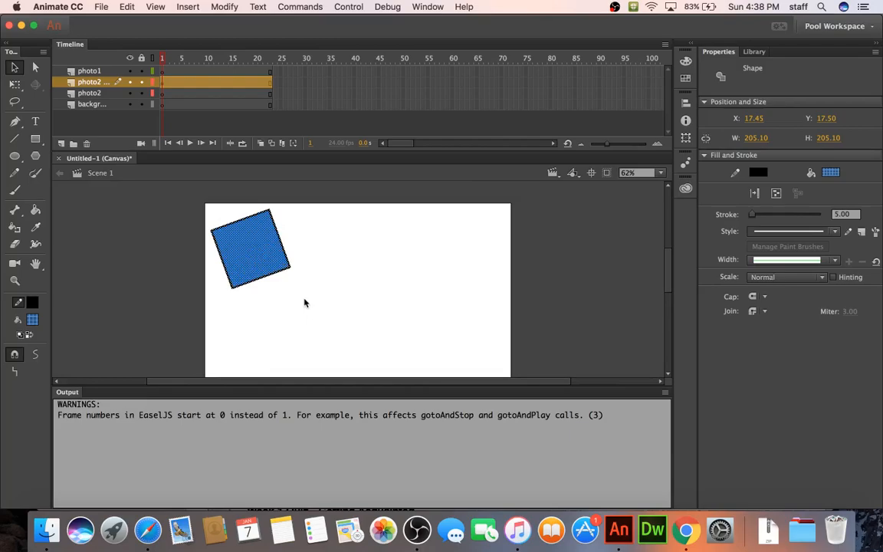
key("Delete")
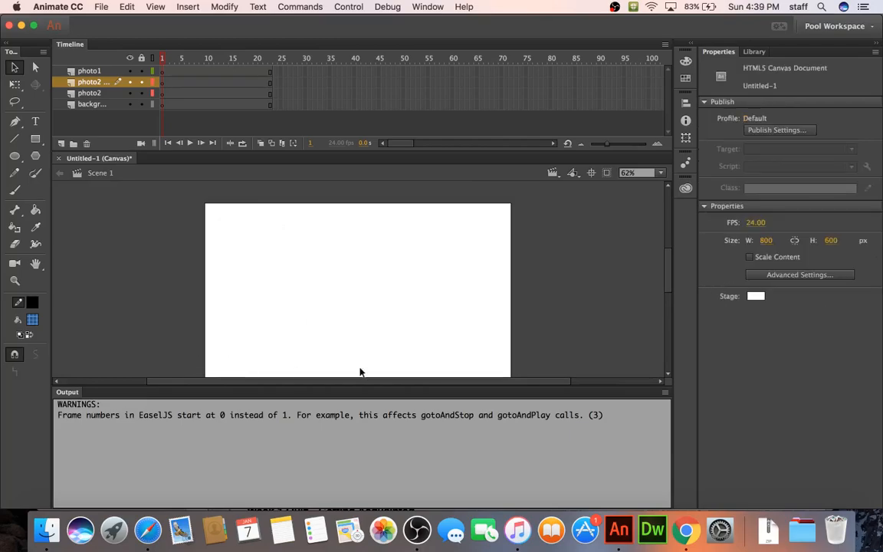
Step: Clear the warnings from the Output panel and close the panel
left_click_drag(604, 388, 595, 455)
left_click(665, 433)
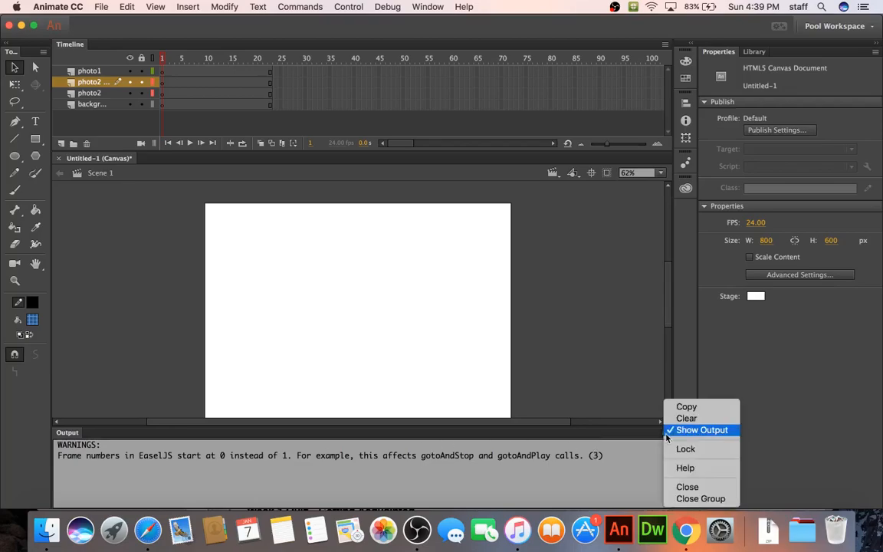
left_click(686, 418)
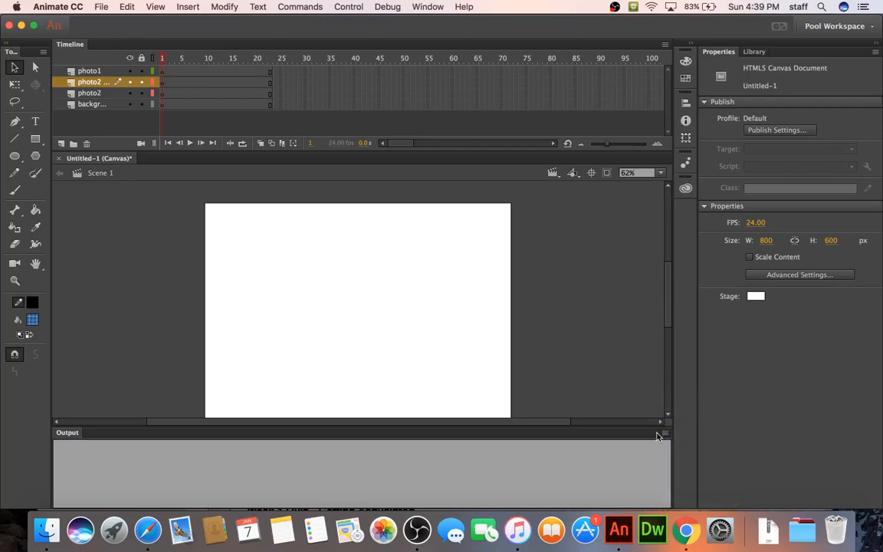
left_click(665, 436)
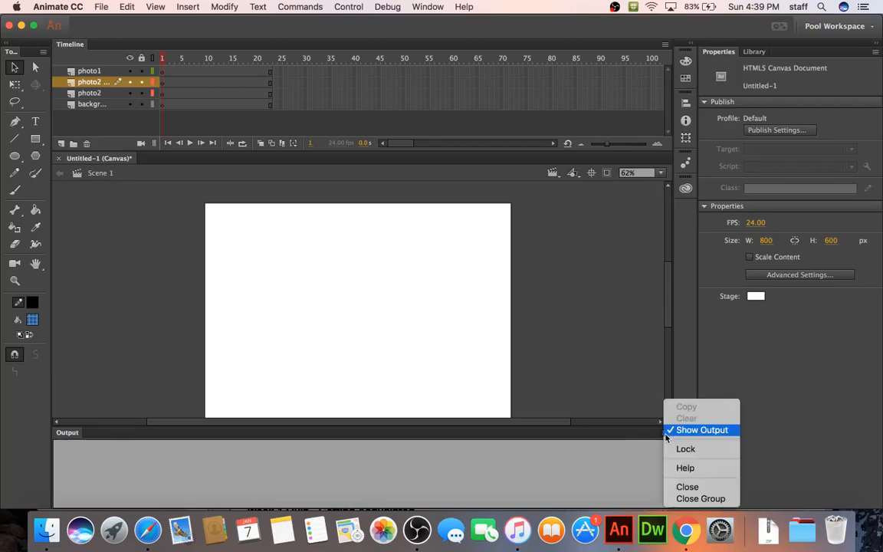
left_click(671, 486)
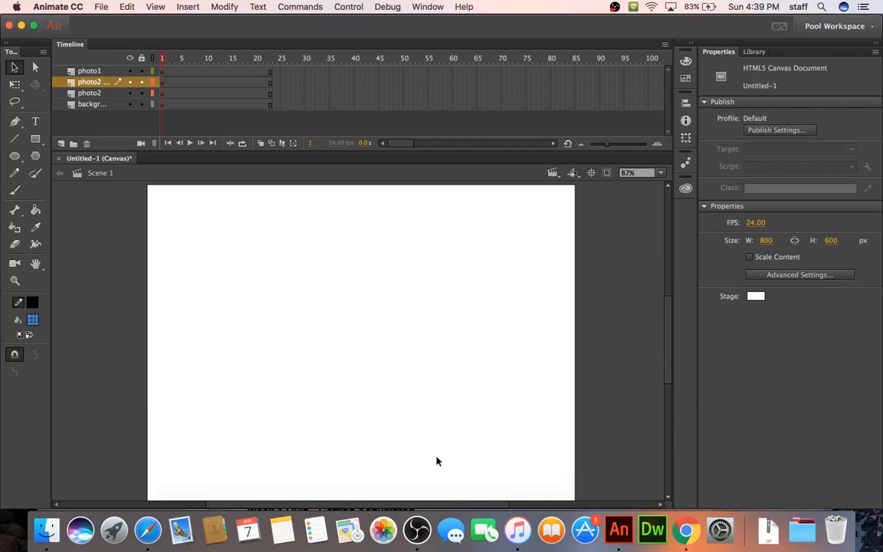
Step: Import background.png from the 01Start folder of peachpit's Lesson01 onto the stage and show the document's library
left_click(46, 528)
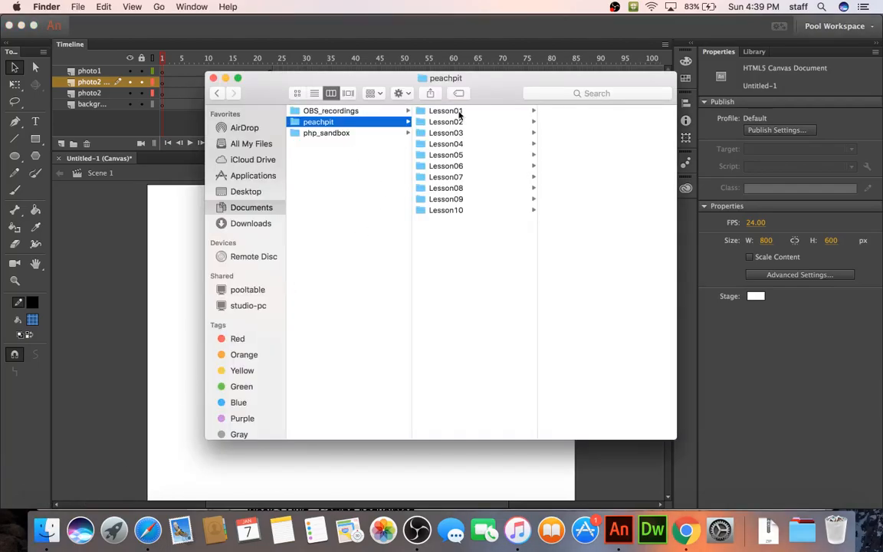
left_click(459, 113)
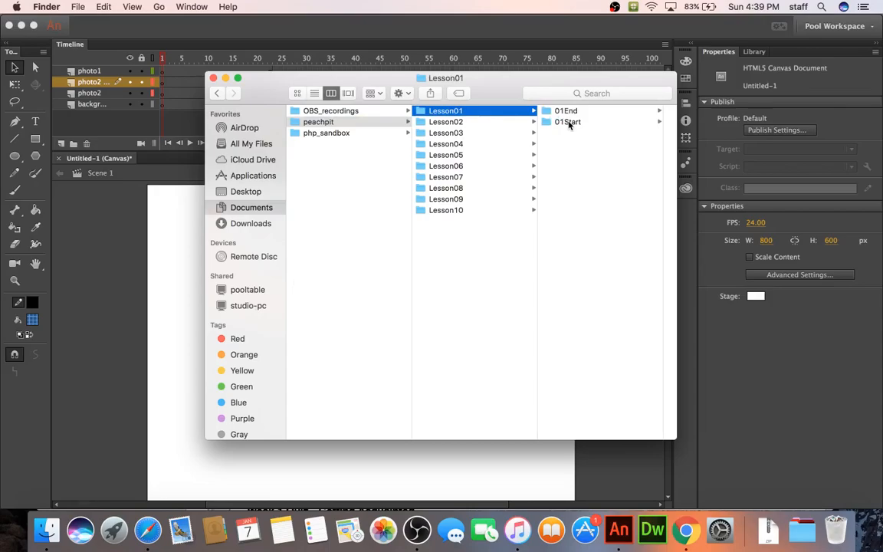
left_click(569, 123)
left_click_drag(582, 114, 398, 274)
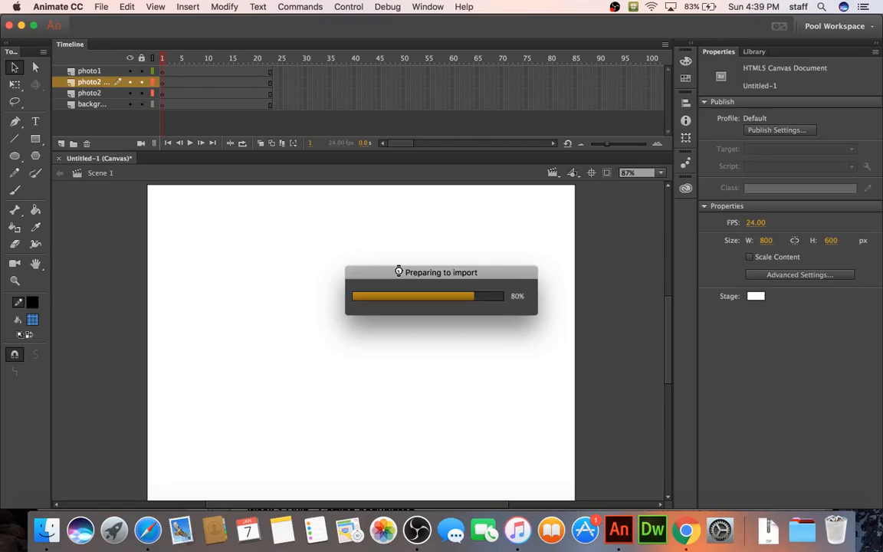
left_click(755, 52)
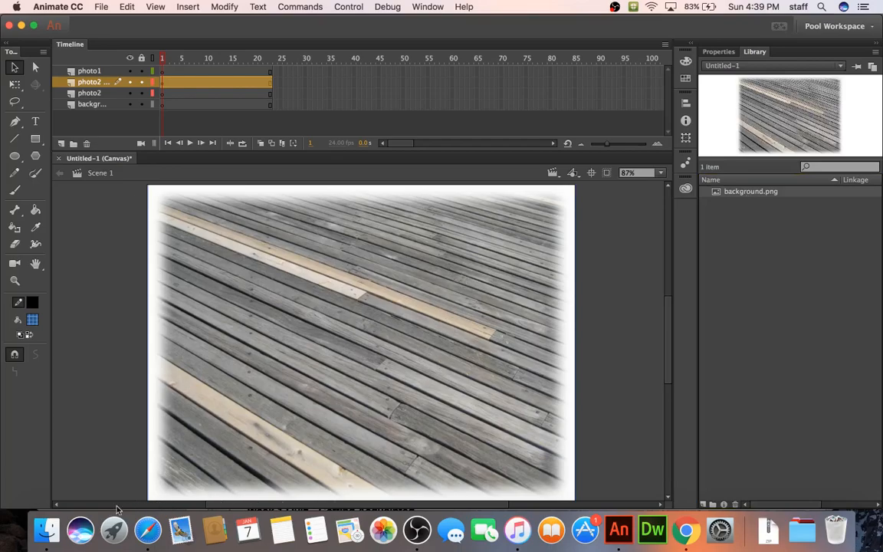
Step: Import photo1.jpg through photo4.jpg from the 01Start folder into the document's library and close the Finder window
left_click(46, 530)
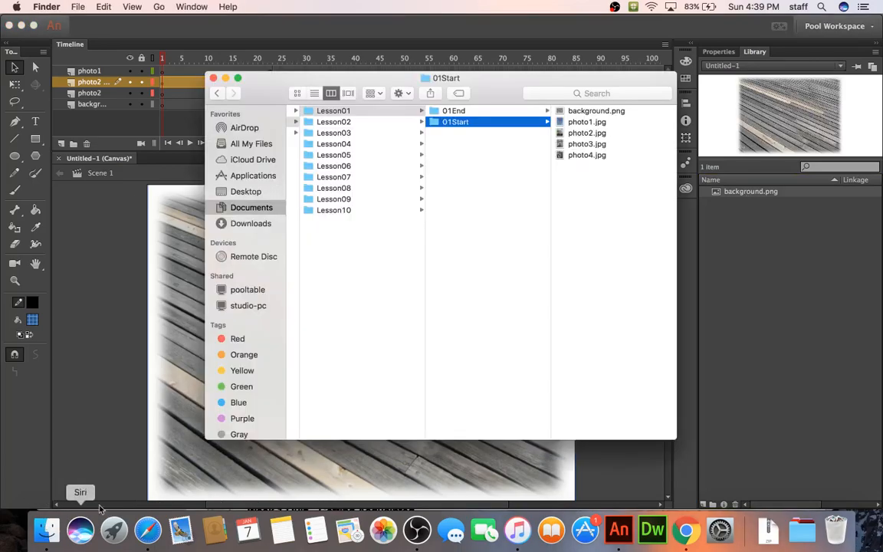
left_click(588, 124)
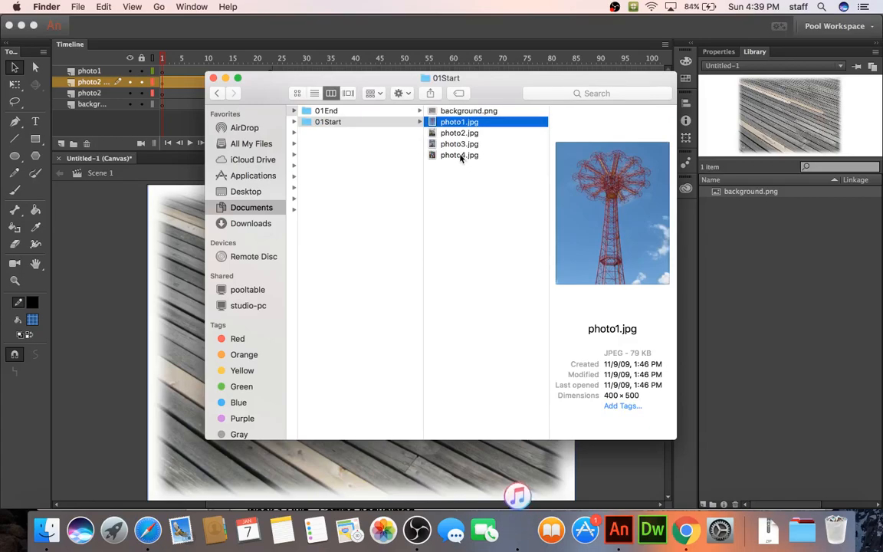
left_click(460, 156, "shift")
left_click_drag(459, 157, 700, 225)
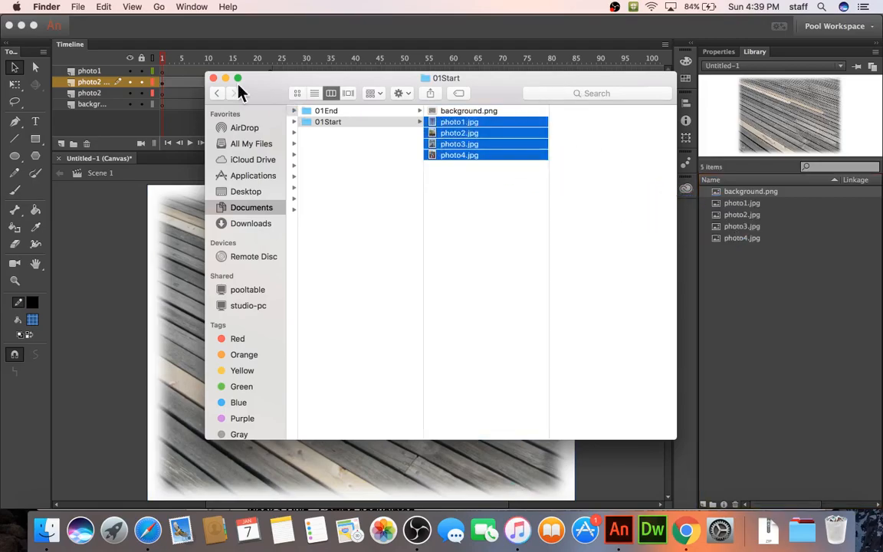
left_click(214, 78)
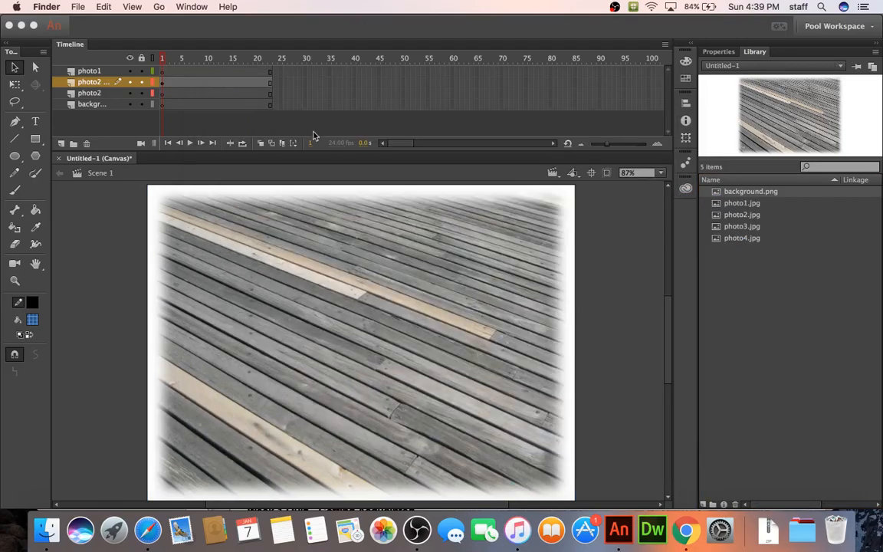
Step: Delete the extra copy of the photo2 layer that holds the misplaced background image
left_click(740, 203)
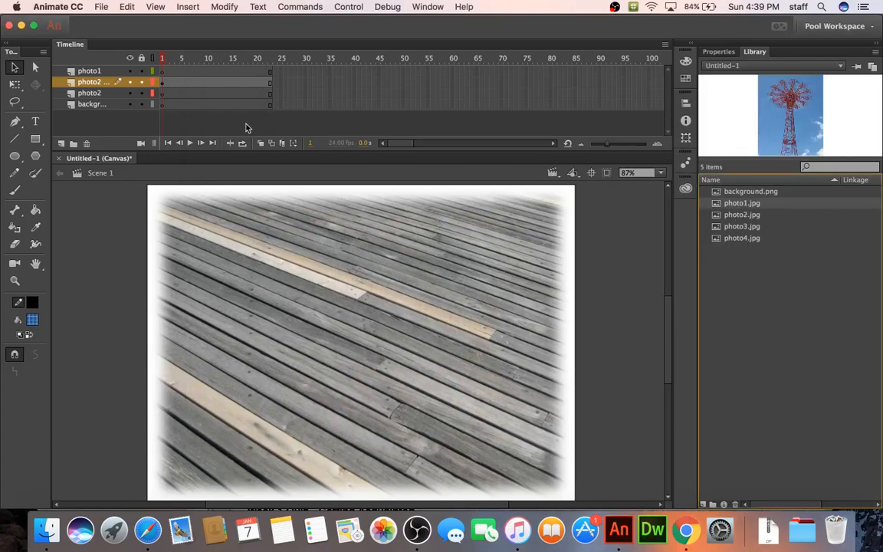
left_click(720, 193)
left_click(273, 217)
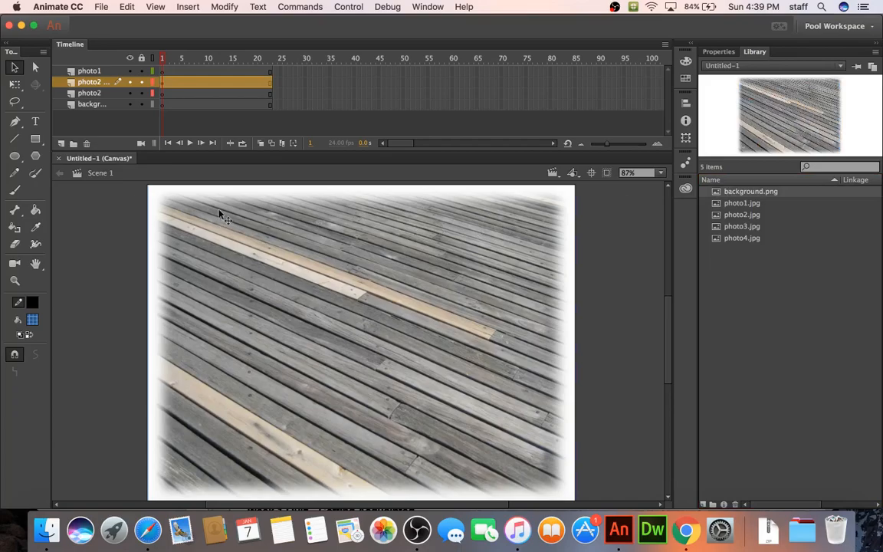
left_click(86, 144)
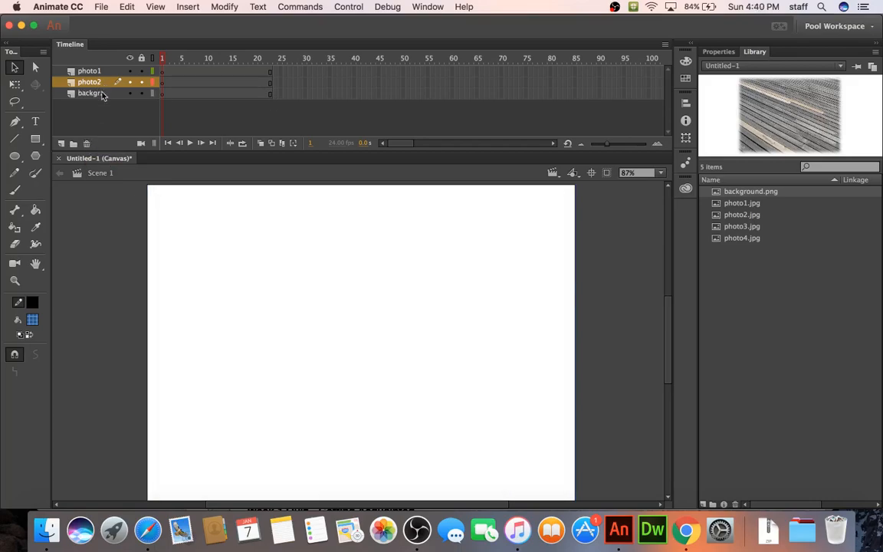
Step: Place background.png from the library on the background layer at X 0, Y 0 and show its properties
left_click(102, 94)
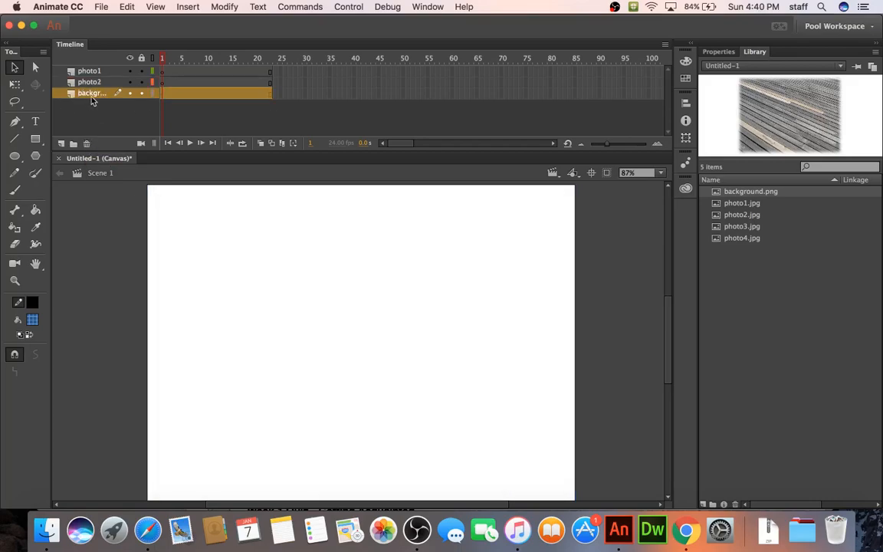
left_click_drag(743, 195, 426, 280)
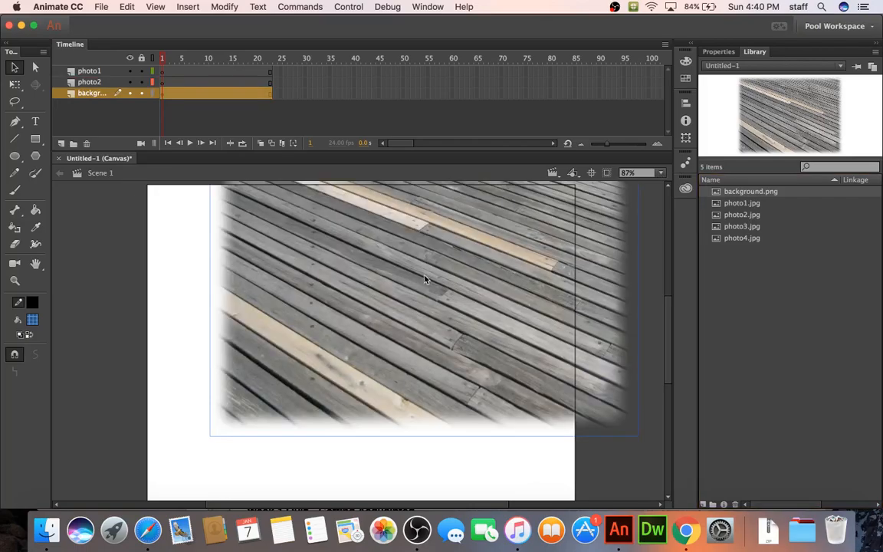
left_click_drag(341, 260, 278, 280)
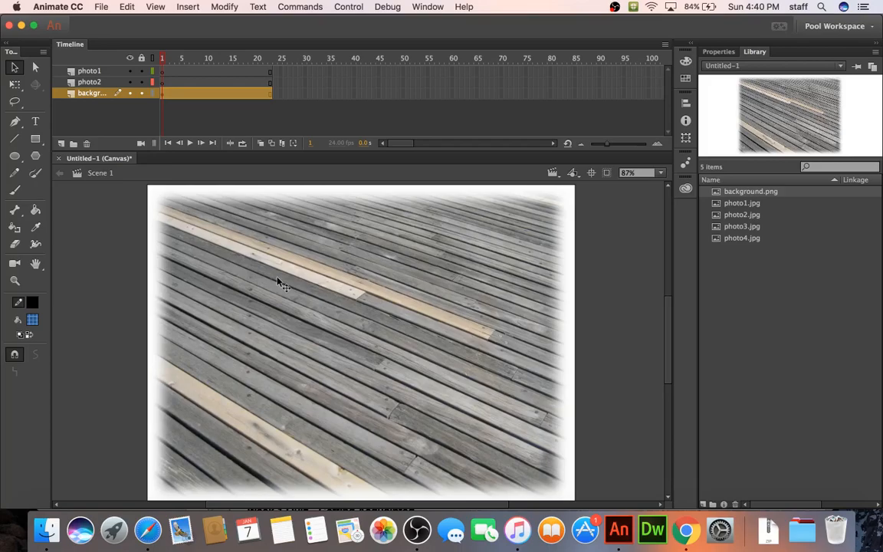
left_click(718, 51)
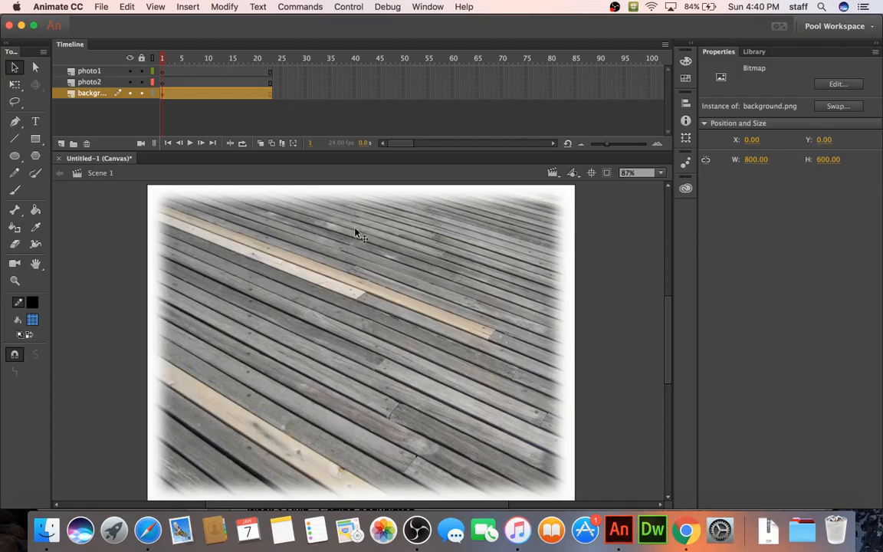
Step: Move the background image off the stage's corner to about X 30, Y 29 and dismiss the Flash Player update window
left_click_drag(357, 234, 373, 261)
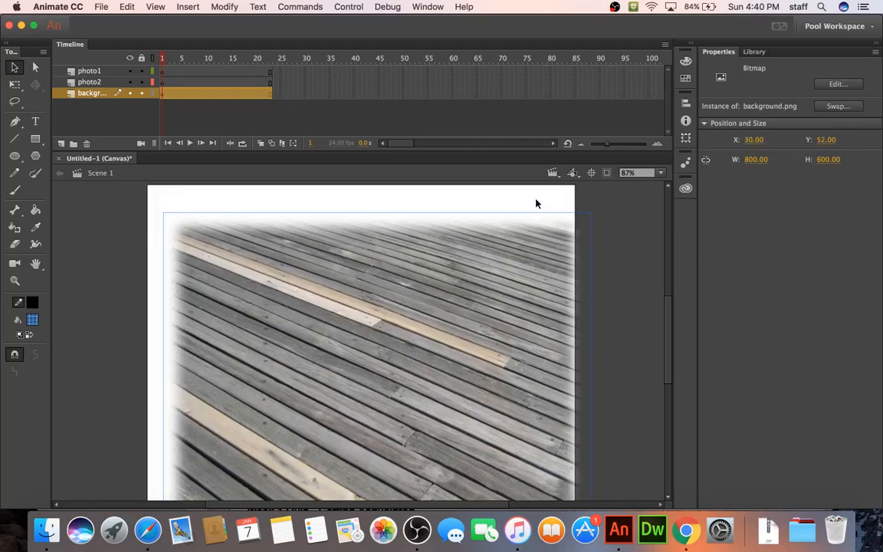
left_click_drag(194, 228, 198, 212)
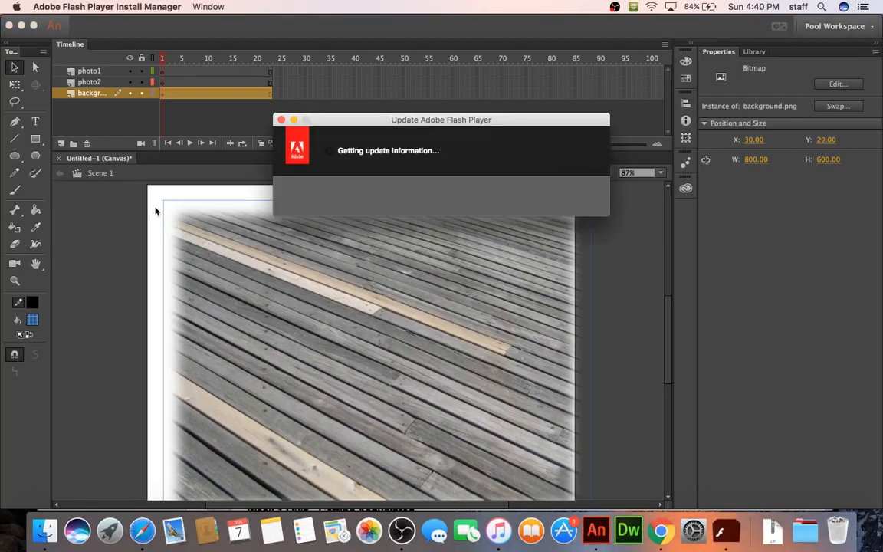
left_click(281, 120)
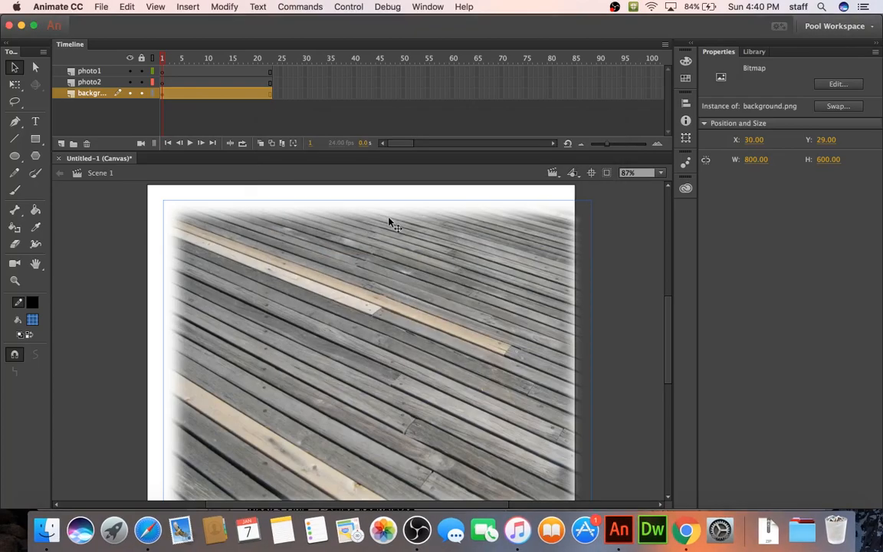
Step: Center the background image horizontally and vertically relative to the stage using Align to stage
key("super+k")
scroll(406, 211, "left", 5)
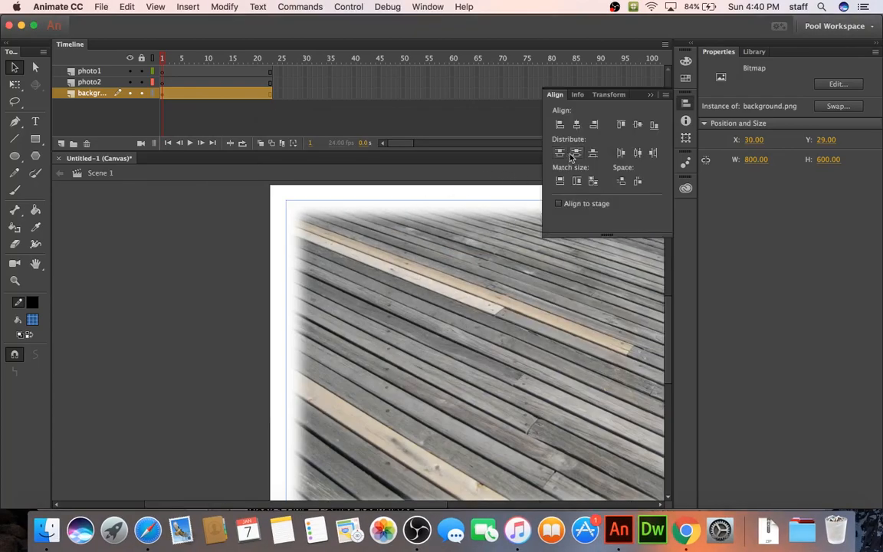
scroll(357, 242, "left", 3)
scroll(356, 246, "right", 10)
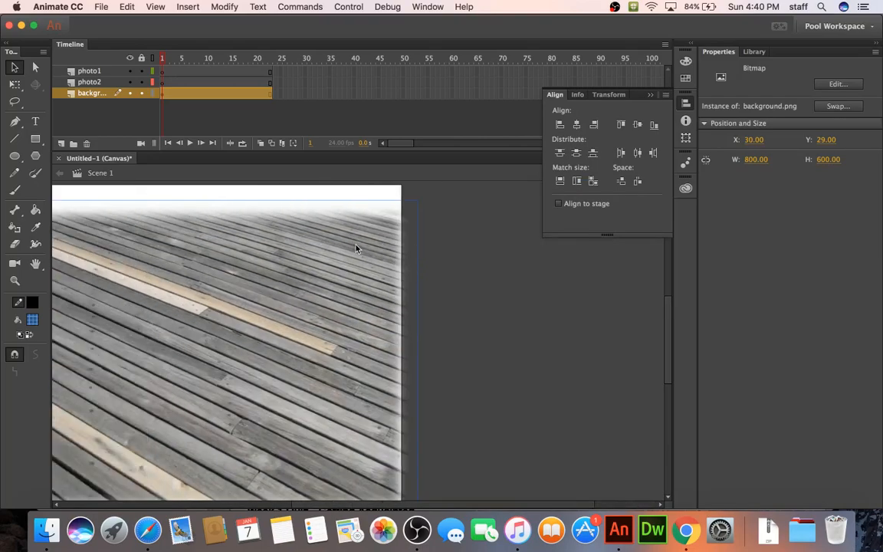
scroll(356, 247, "left", 4)
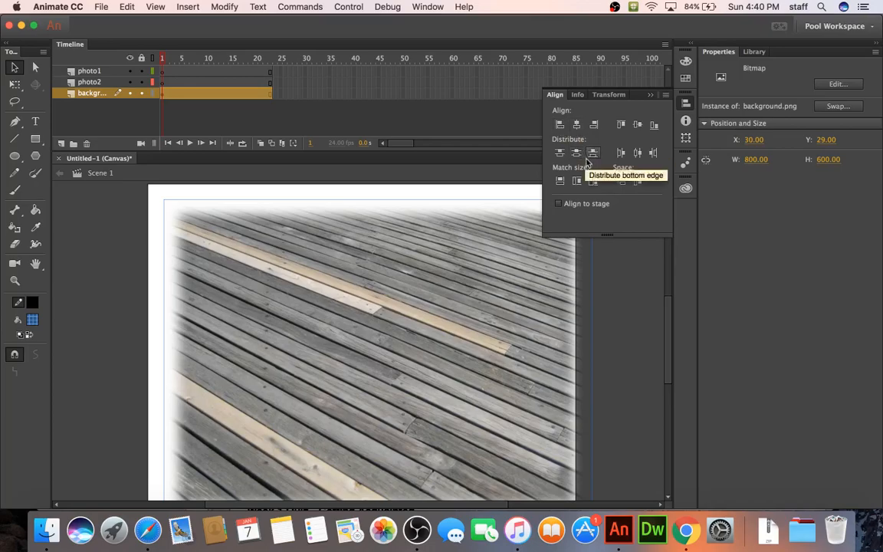
left_click(558, 203)
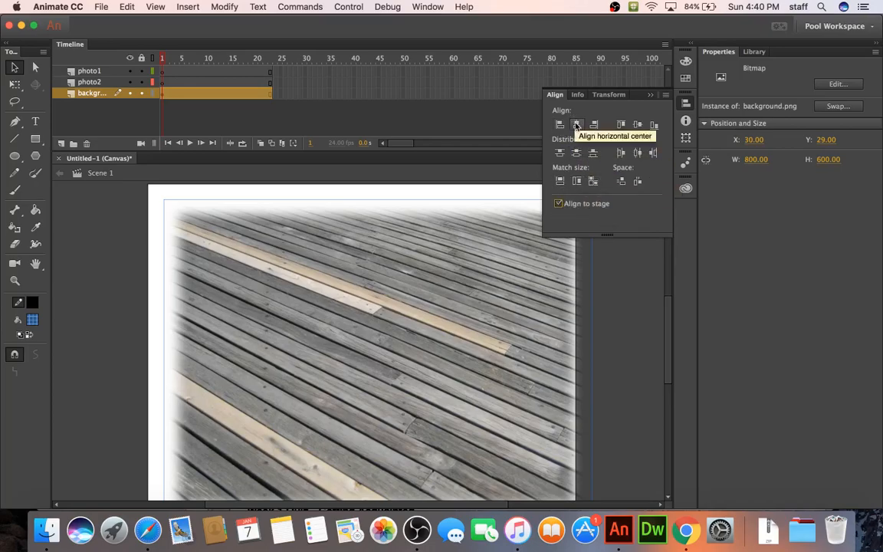
left_click(576, 124)
left_click(637, 125)
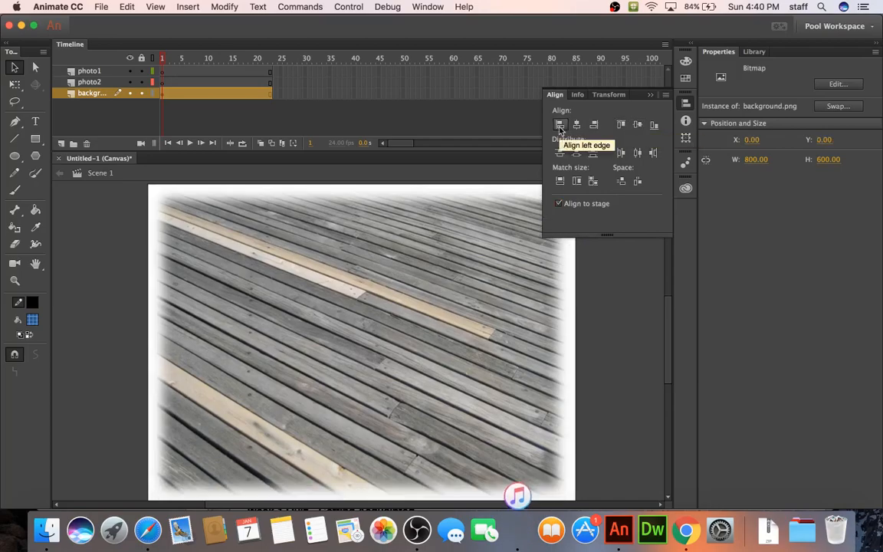
left_click(558, 202)
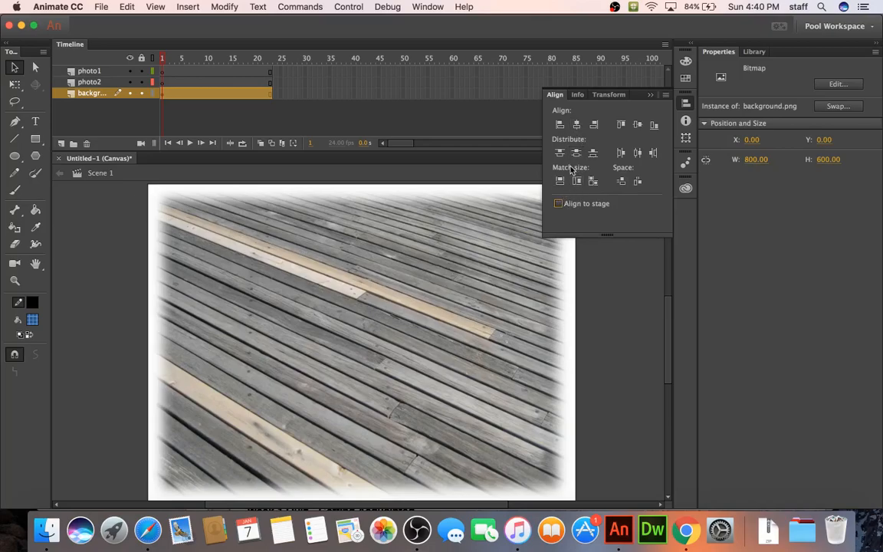
left_click(559, 204)
left_click(301, 241)
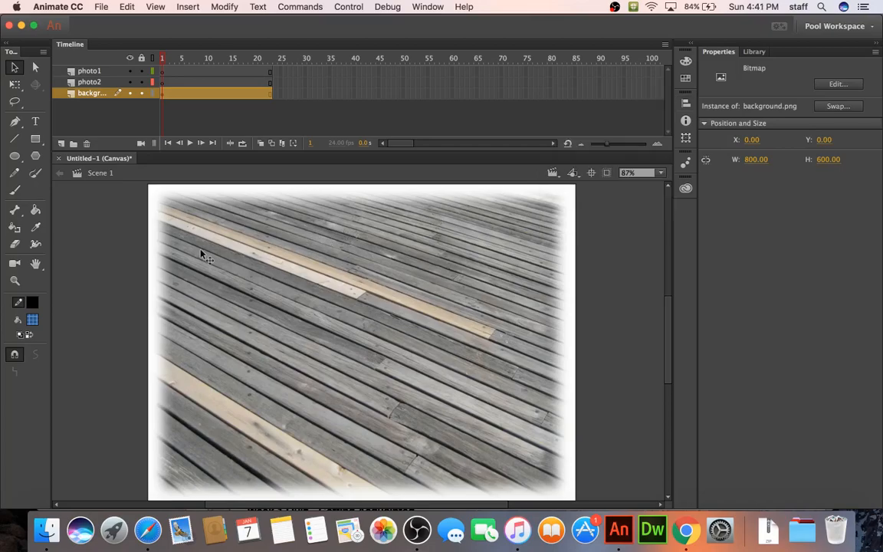
Step: Use Scale and Rotate to scale the background image to 80% with a rotation of 0 degrees
key("super+alt+s")
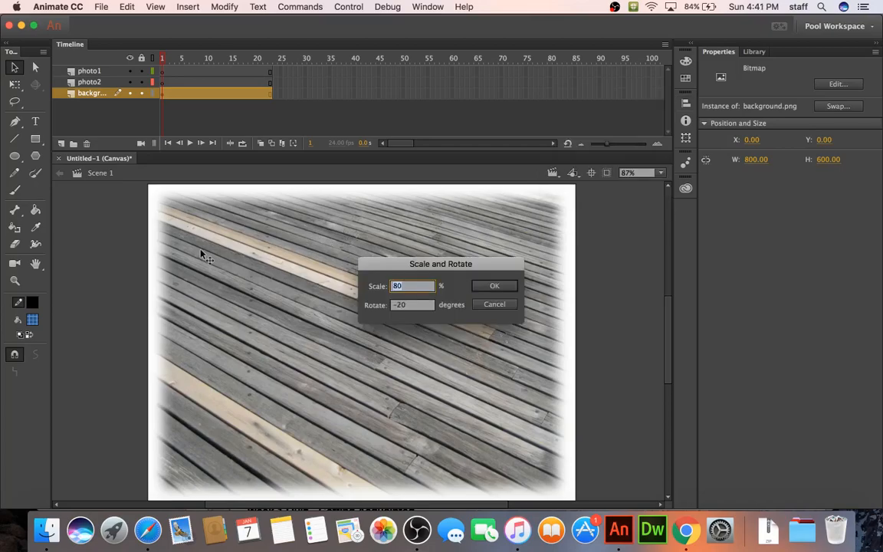
key("Tab")
type("0")
key("Return")
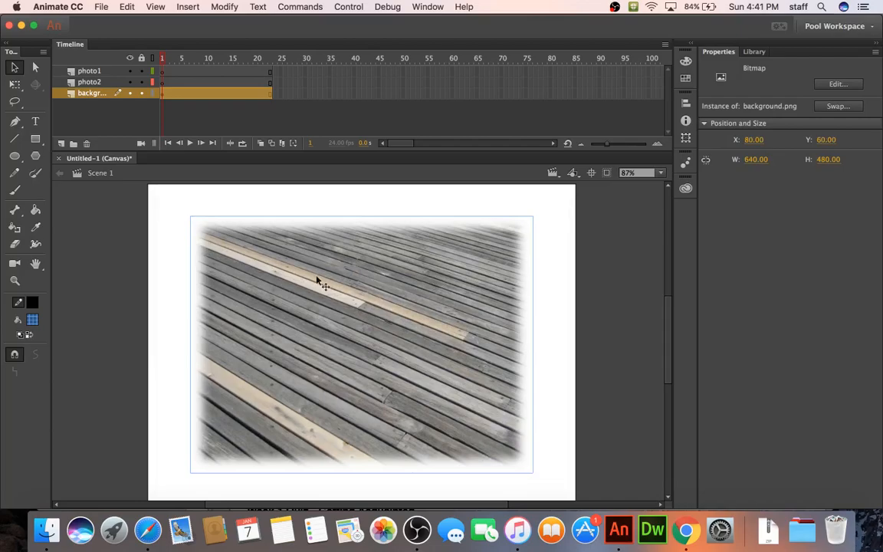
Step: Match the background image's height and width to the stage, then turn off Align to stage and collapse the alignment options
key("super+k")
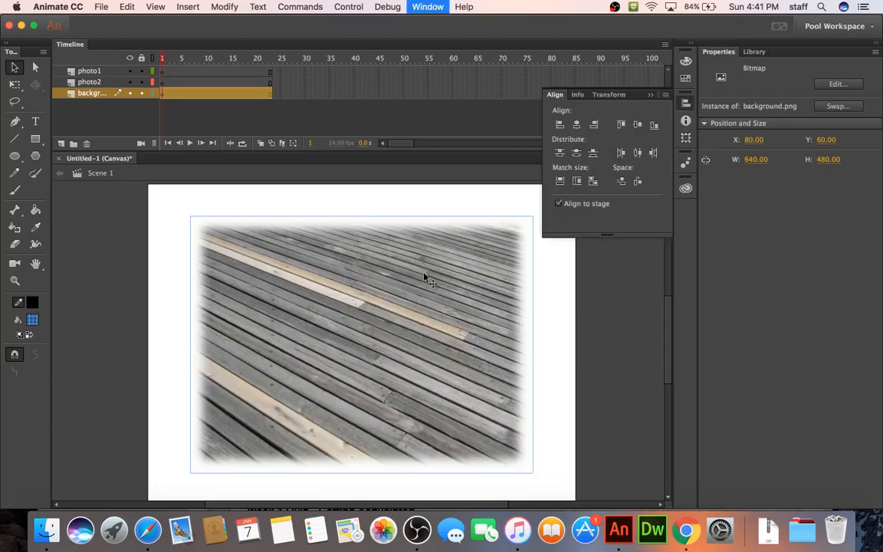
left_click(578, 184)
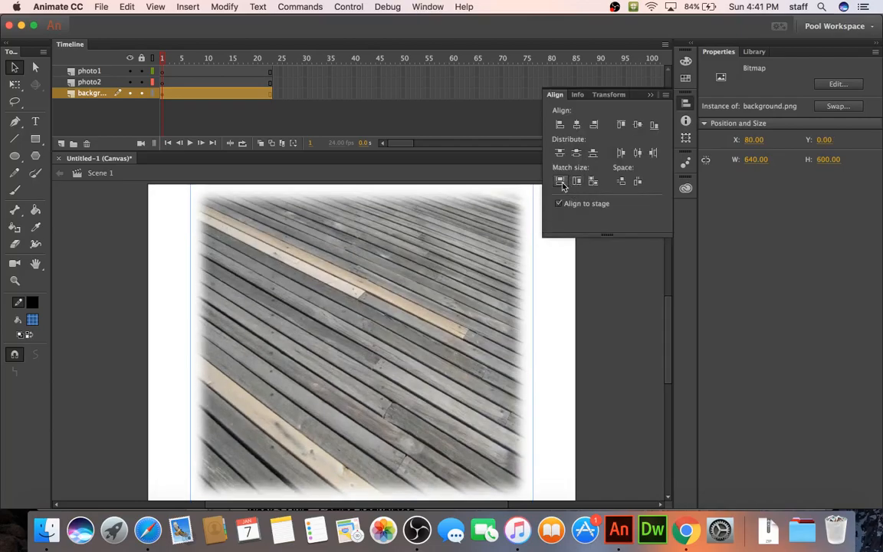
left_click(560, 183)
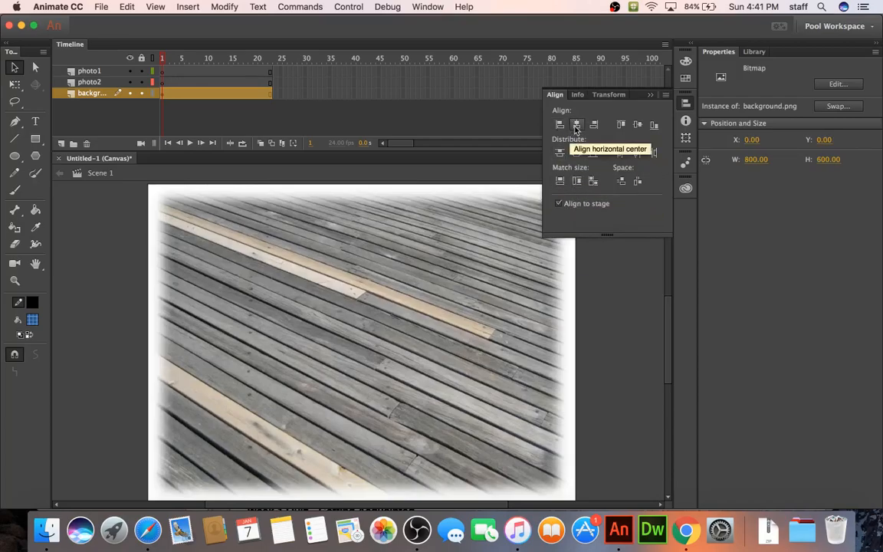
left_click(558, 204)
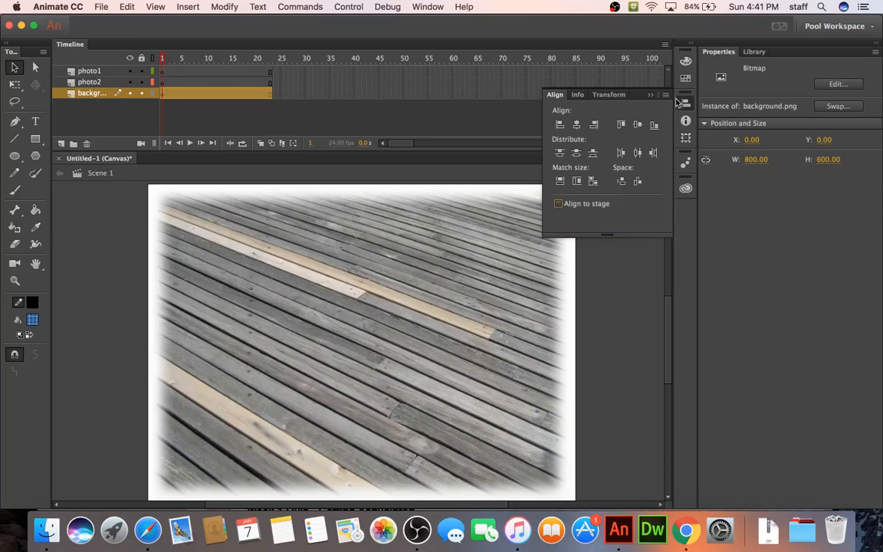
left_click(652, 96)
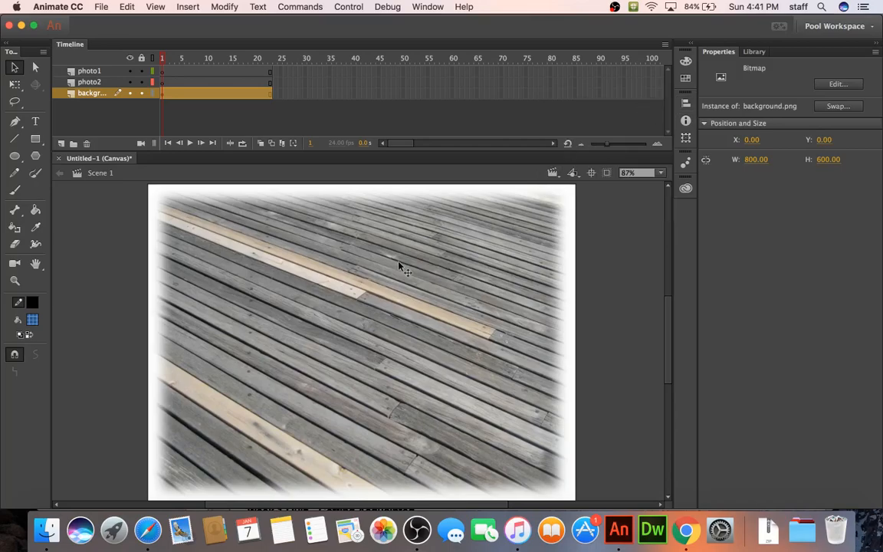
Step: Lock the background layer and preview photo1.jpg in the library
left_click(141, 93)
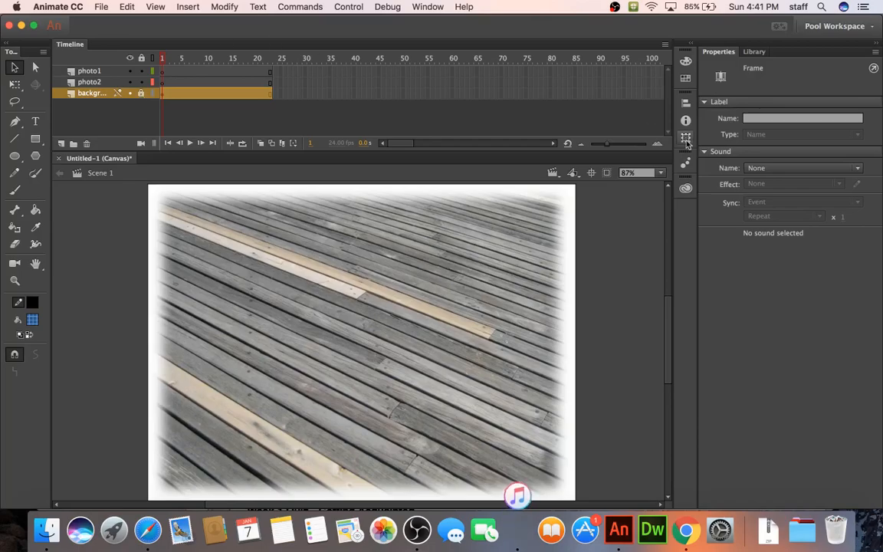
left_click(754, 52)
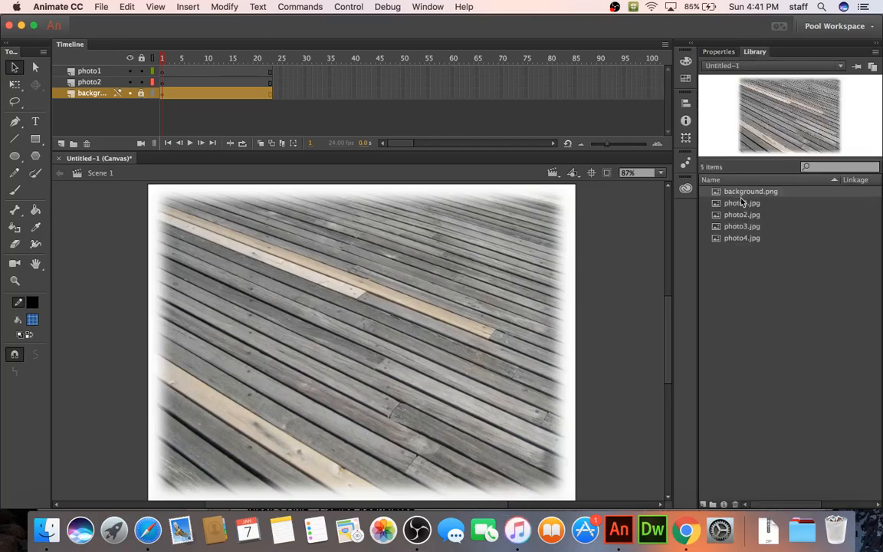
left_click_drag(743, 203, 770, 214)
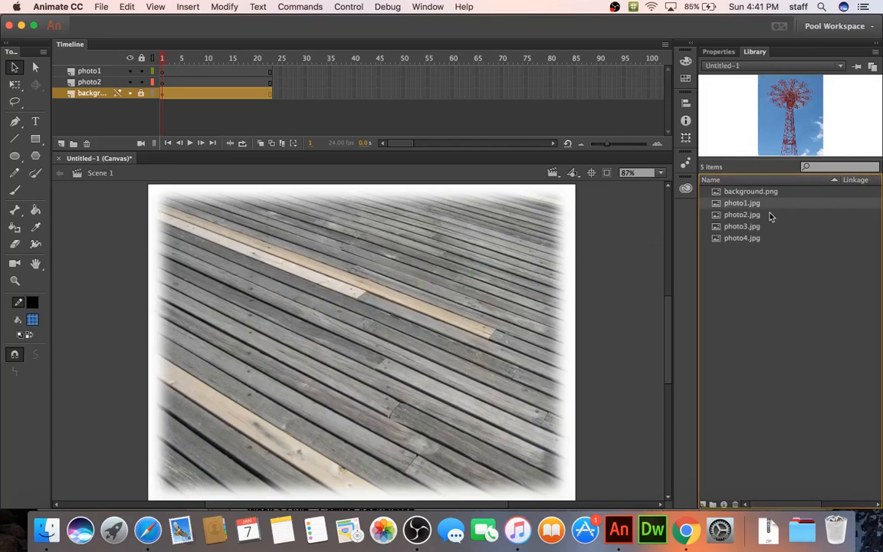
Step: Move the photo1 layer directly below the photo2 layer and place photo1.jpg on it in the left half of the stage
left_click(98, 73)
mouse_move(89, 72)
left_mouse_down()
mouse_move(95, 85)
mouse_move(89, 83)
left_mouse_up()
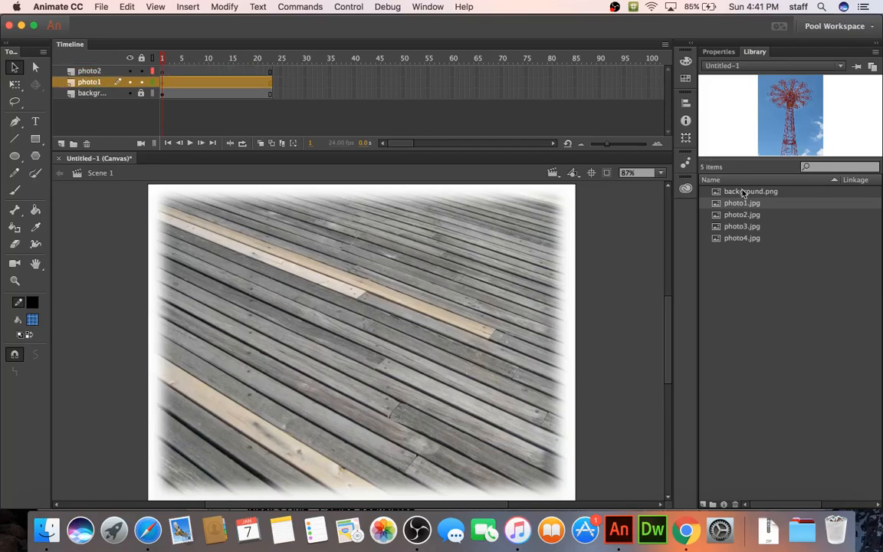
left_click_drag(732, 204, 310, 339)
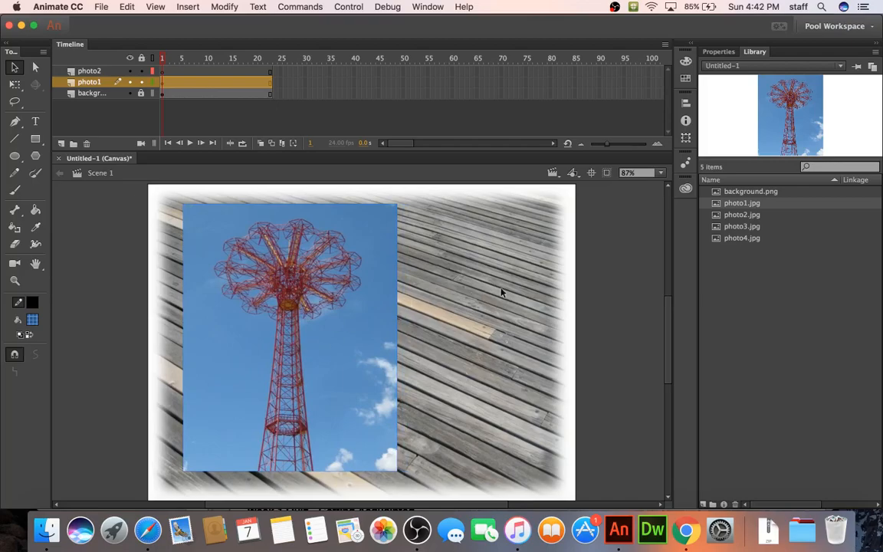
left_click(734, 217)
left_click_drag(734, 220, 343, 334)
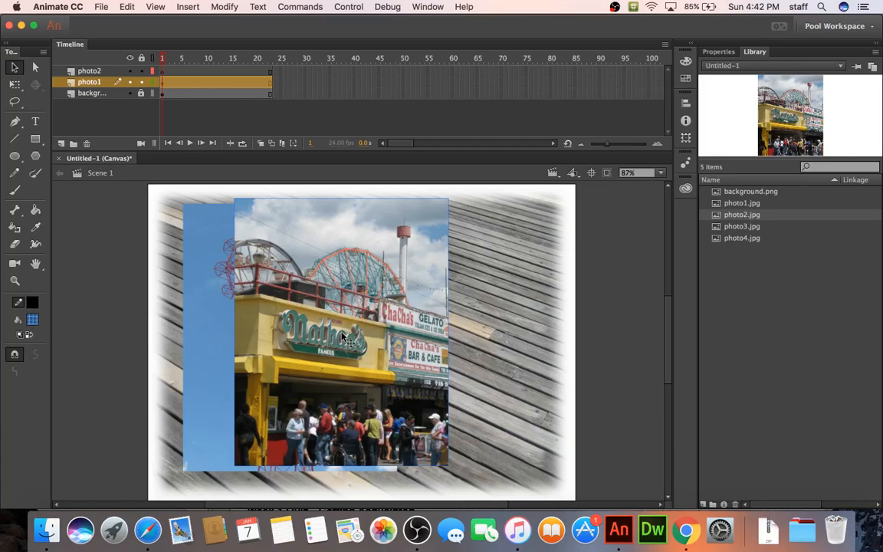
key("super+z")
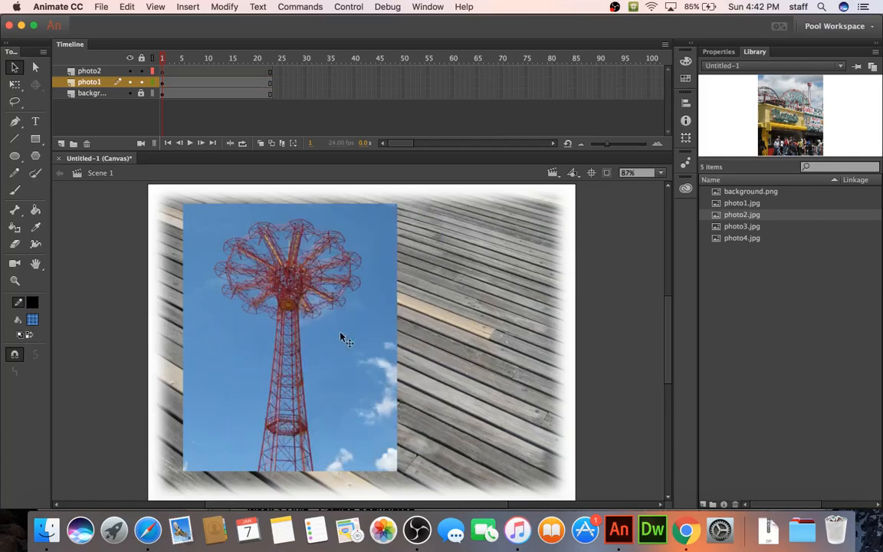
Step: Place photo2.jpg on the photo2 layer and move it so it mostly overlaps the tower photo in the stage's left half
left_click(163, 72)
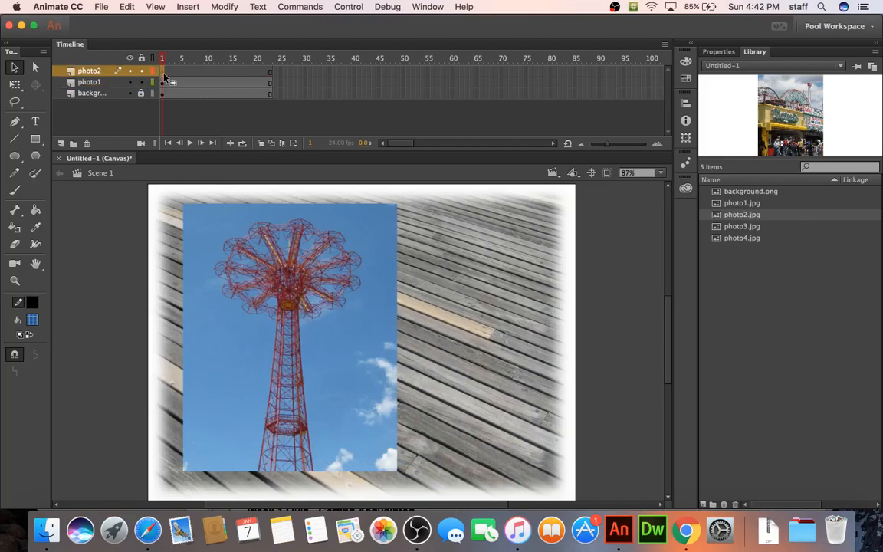
key("super+y")
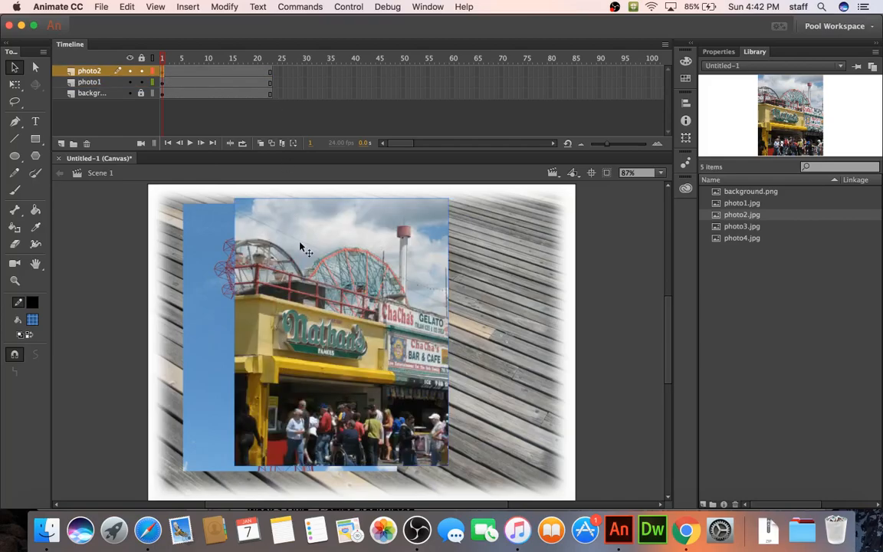
left_click_drag(304, 254, 267, 266)
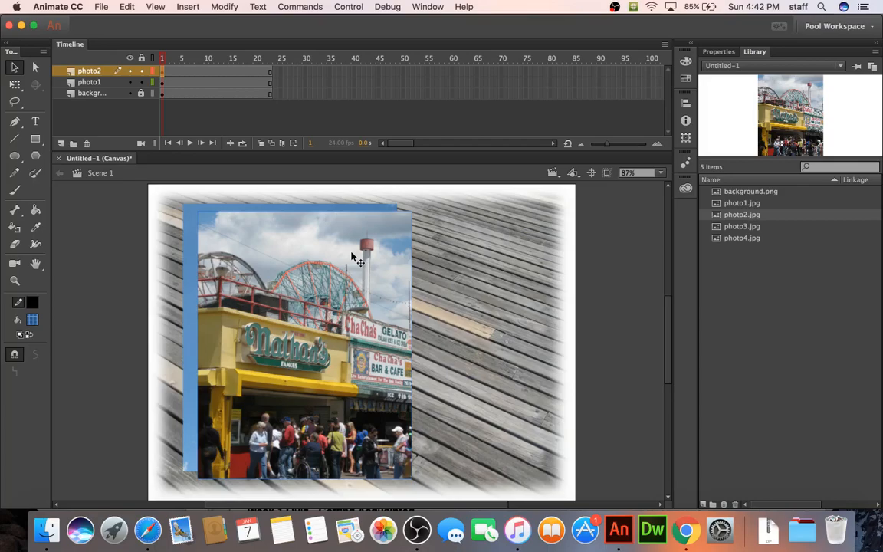
Step: Add a layer above photo2 and name it photo3
left_click(61, 144)
double_click(93, 71)
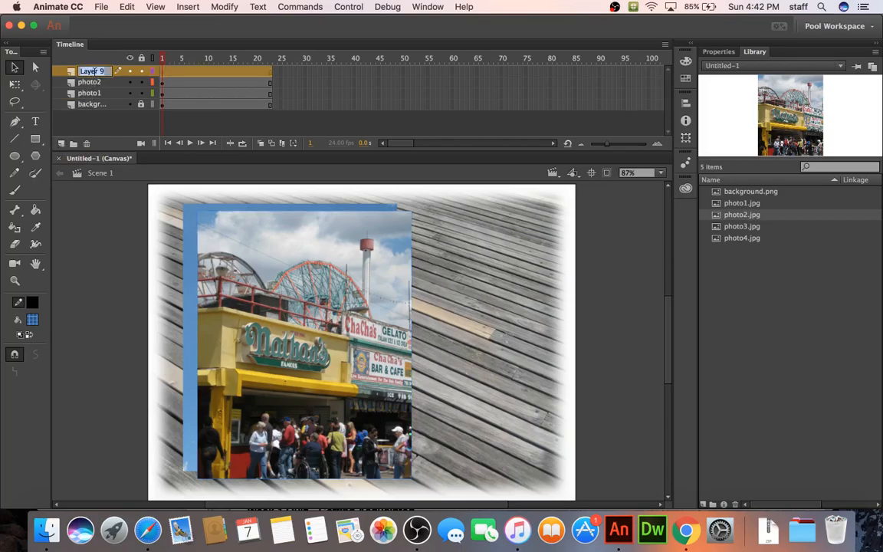
type("photo3")
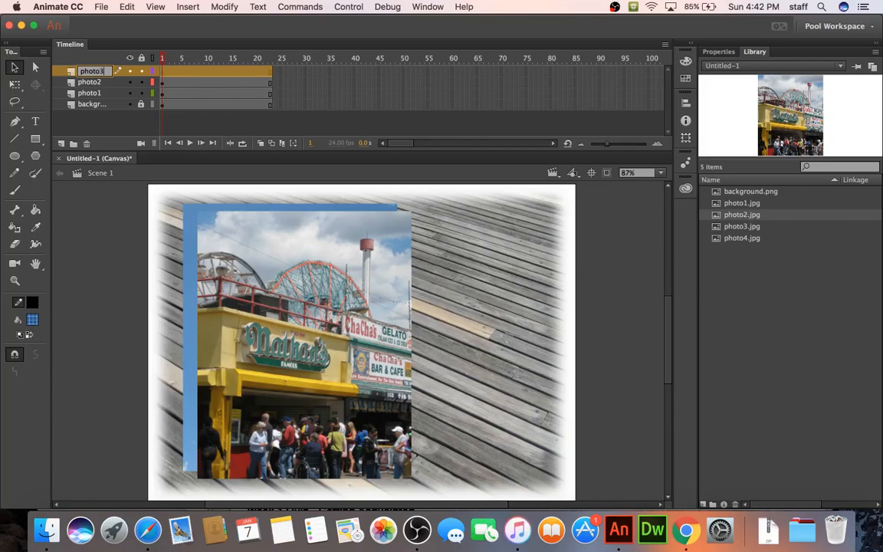
key("Return")
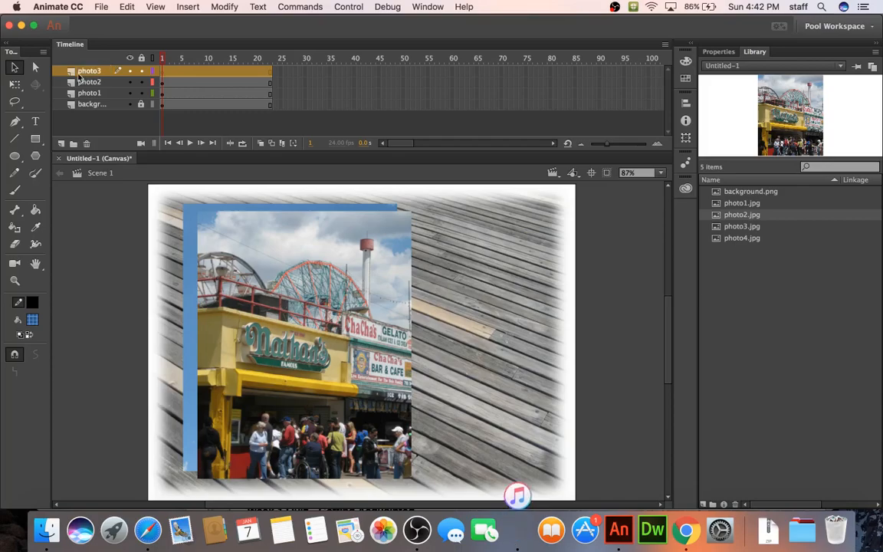
Step: Place photo3.jpg on the photo3 layer and move it to overlap most of photo2.jpg within the stage
left_click_drag(741, 232, 387, 308)
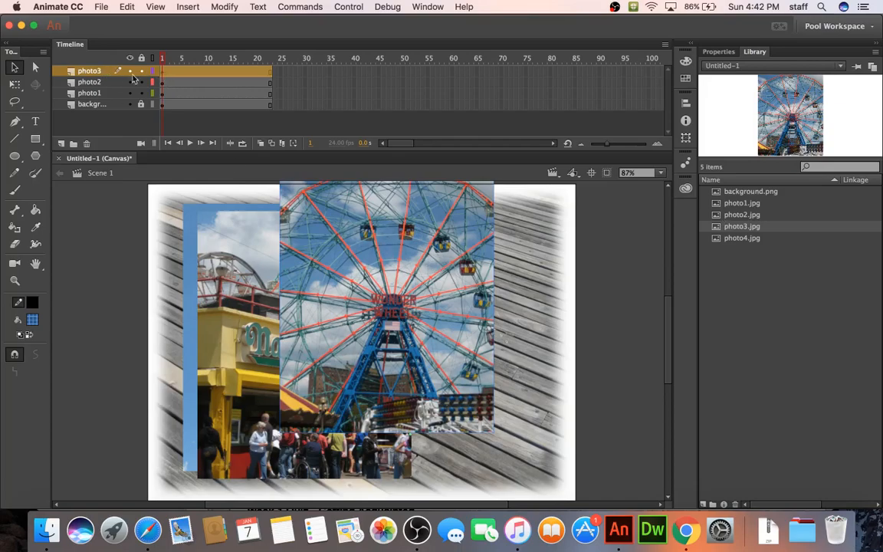
left_click_drag(354, 215, 291, 251)
left_click_drag(335, 299, 354, 277)
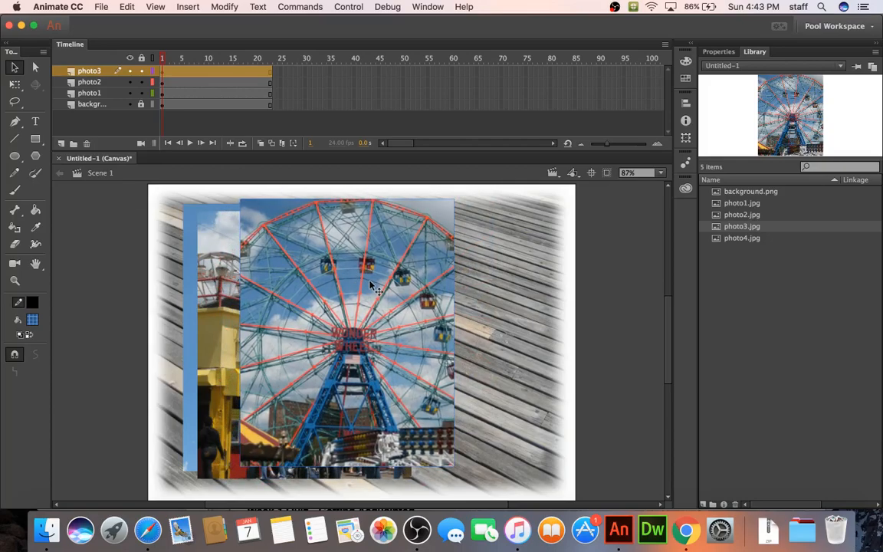
left_click(61, 144)
double_click(84, 71)
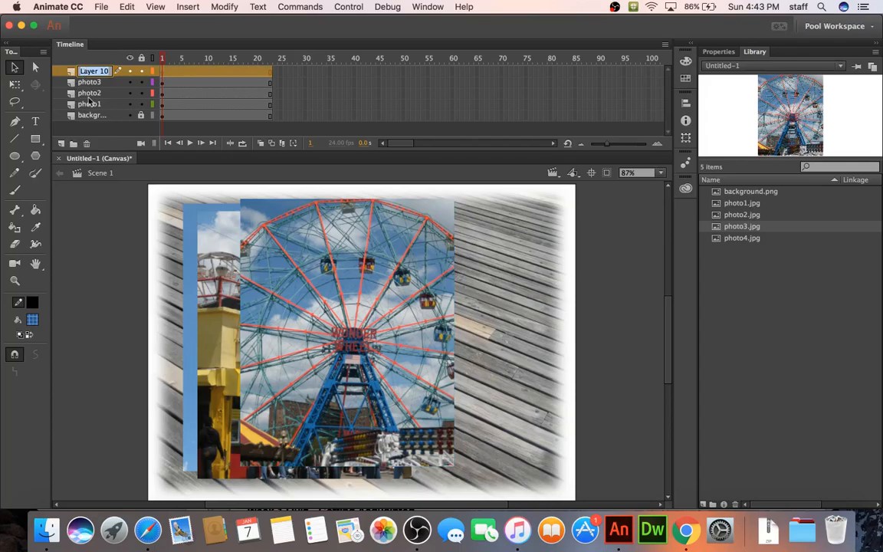
left_click(97, 102)
left_click(108, 73, "super")
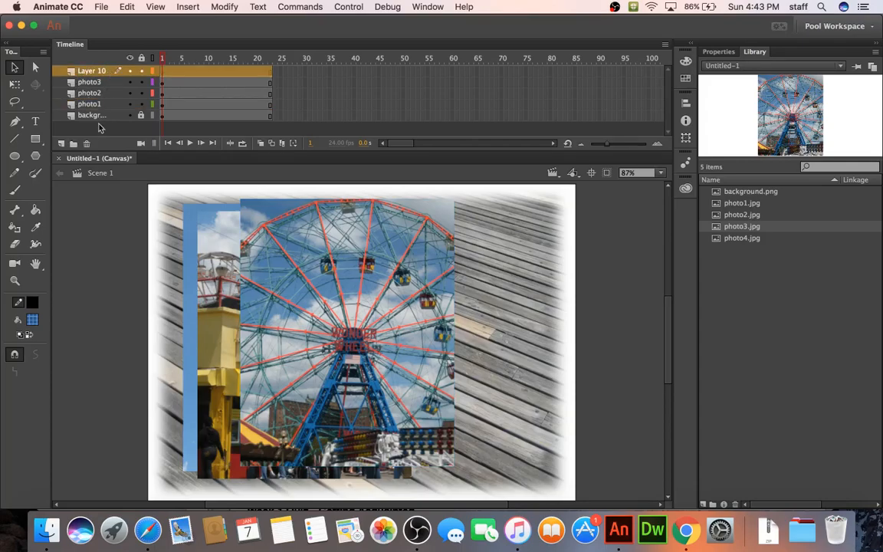
left_click(86, 144)
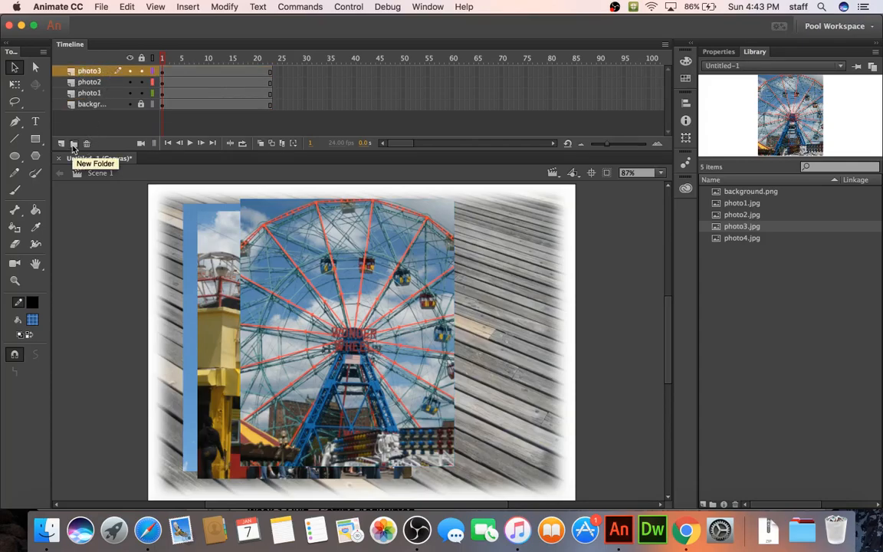
Step: Create a layer folder above the photo3 layer and name it photos
left_click(74, 143)
double_click(82, 70)
type("photos")
key("Return")
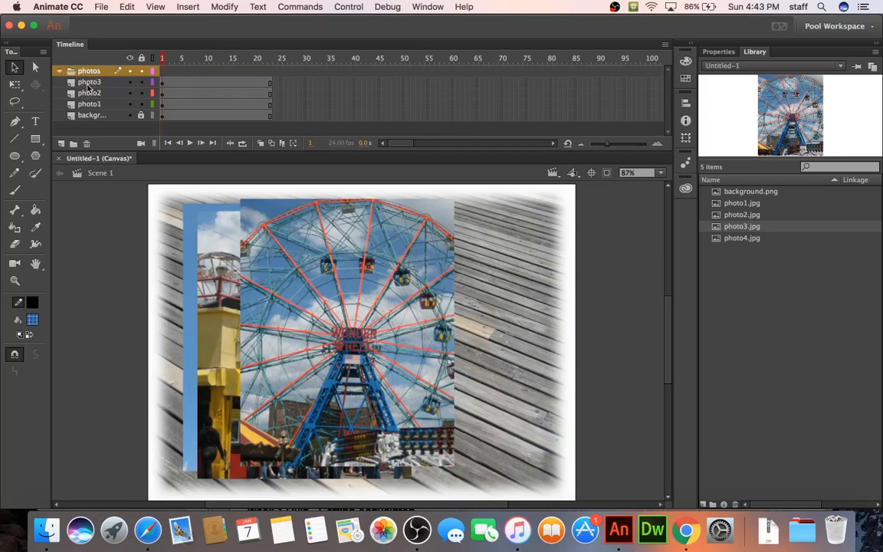
Step: Move the photo1, photo2 and photo3 layers together into the photos folder
left_click(88, 82)
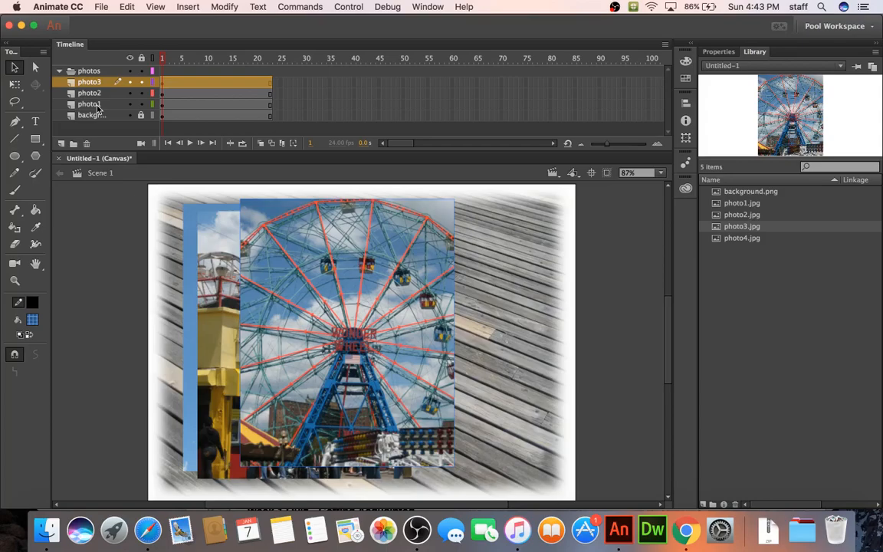
left_click(90, 103, "shift")
left_click_drag(97, 85, 92, 73)
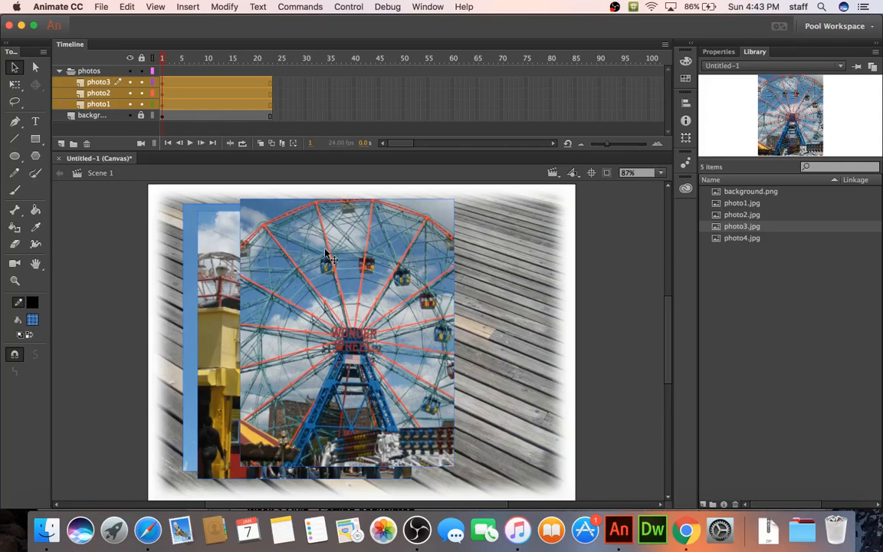
Step: Hide the photo3 and photo2 layers and set the position of the photo1.jpg instance to X 50, Y 50
left_click(128, 82)
left_click(128, 92)
left_click(258, 270)
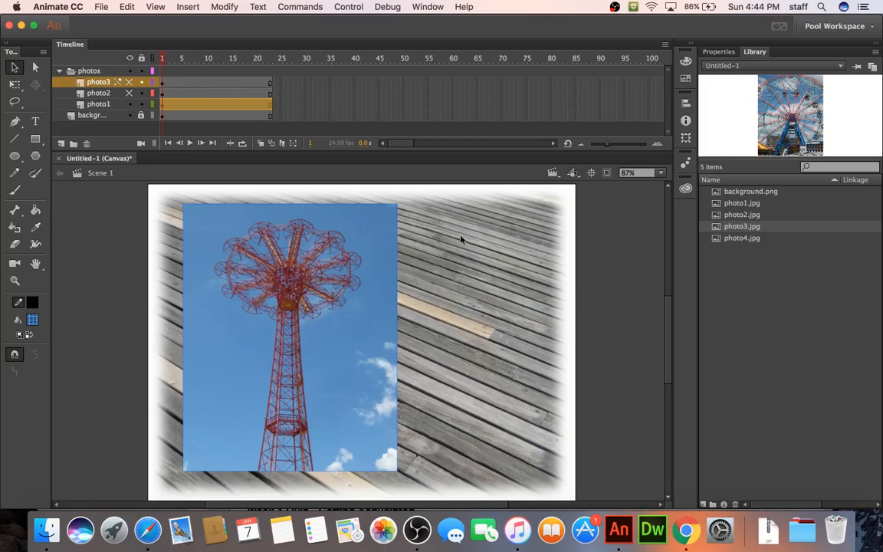
left_click(718, 51)
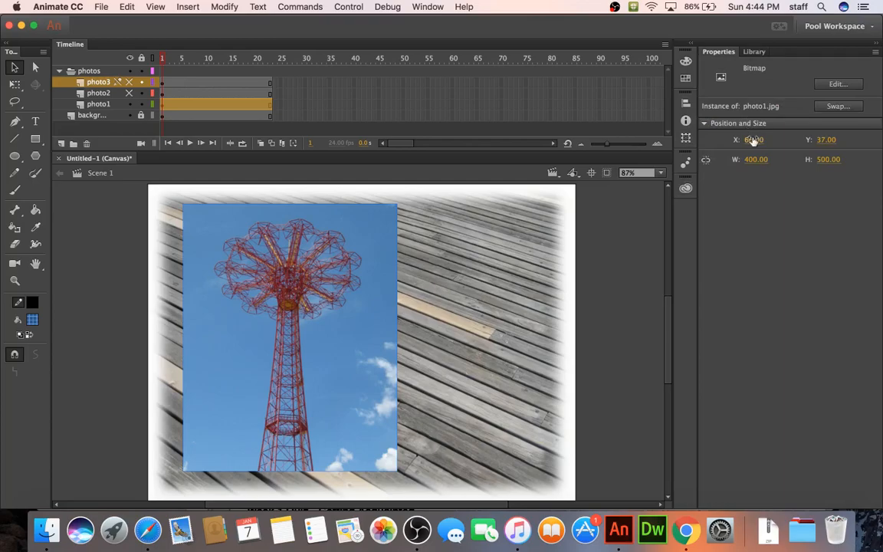
left_click(750, 139)
type("50")
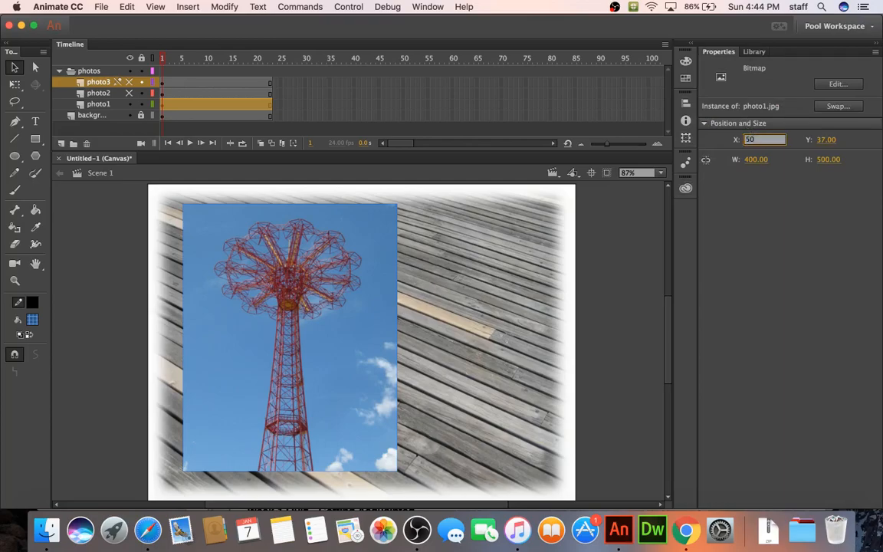
key("Tab")
type("50")
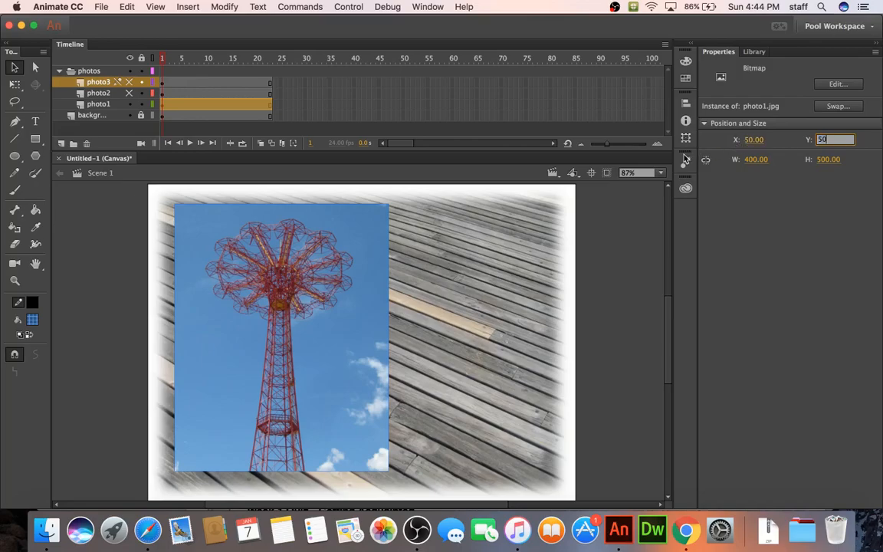
key("Return")
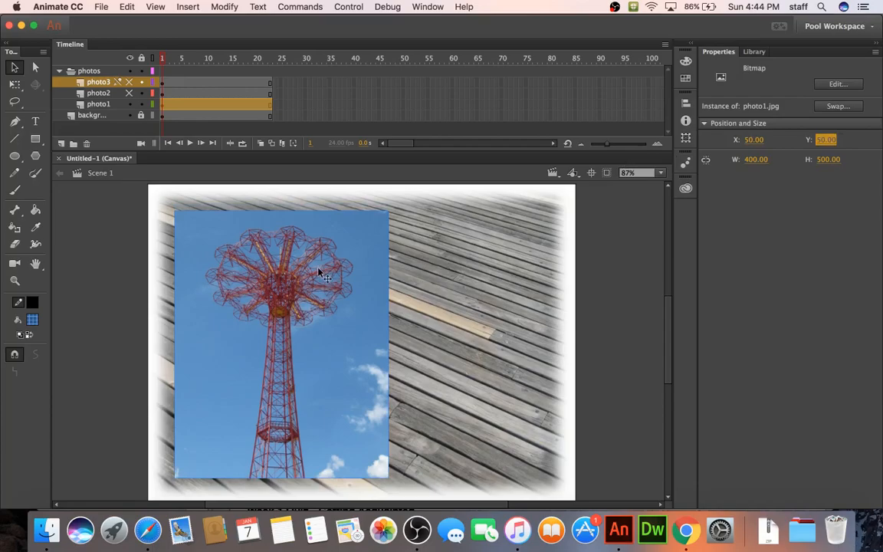
Step: Use Scale and Rotate on photo1.jpg with a scale of 100% and a rotation of -12 degrees
scroll(299, 266, "down", 2)
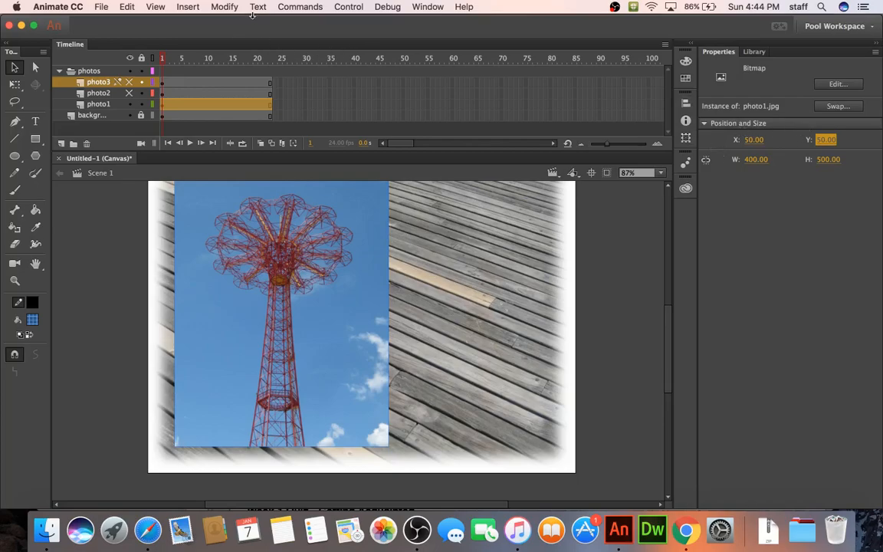
left_click(218, 7)
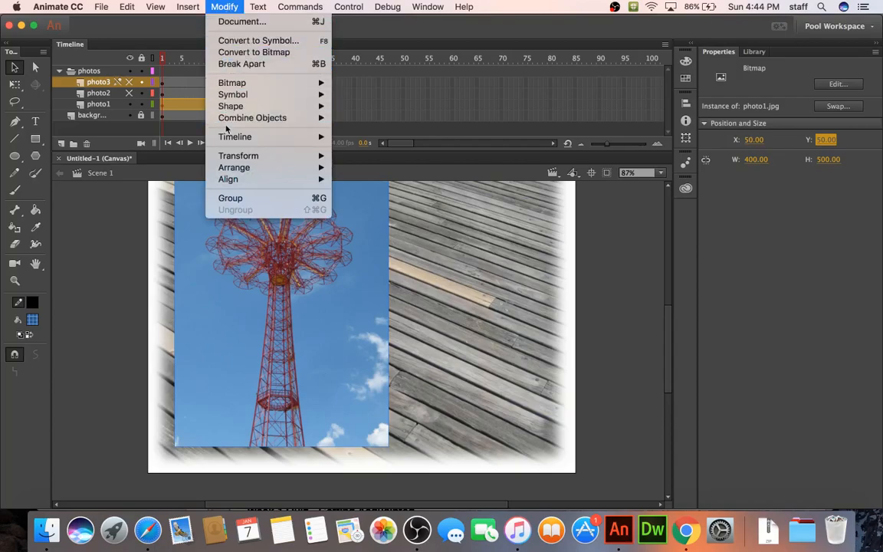
mouse_move(267, 155)
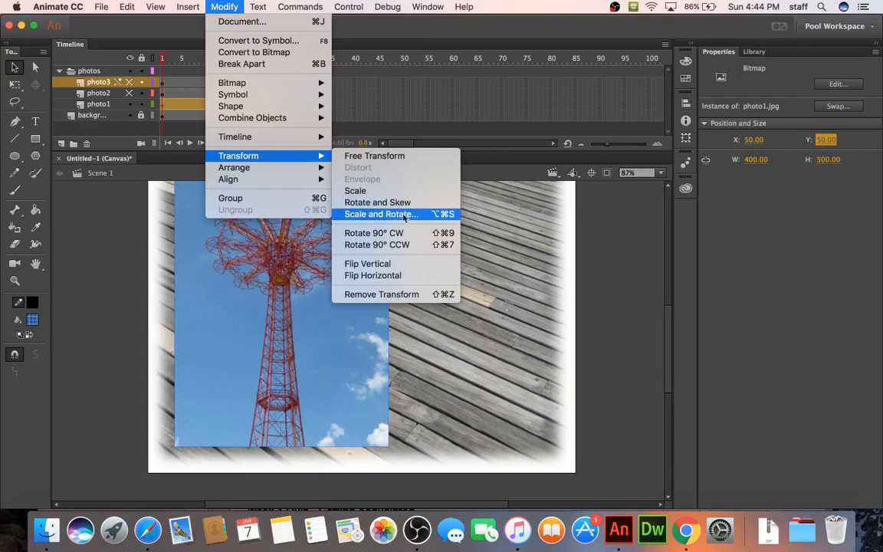
left_click(373, 214)
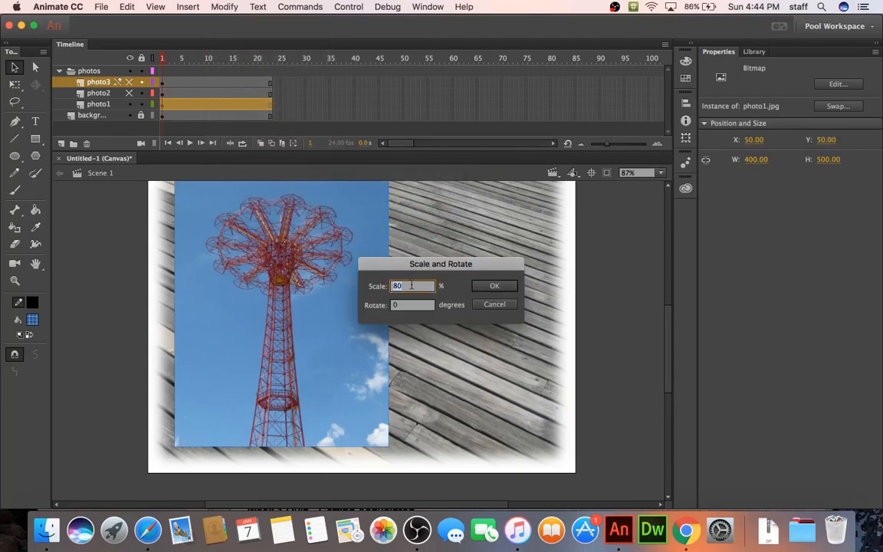
type("100")
key("Tab")
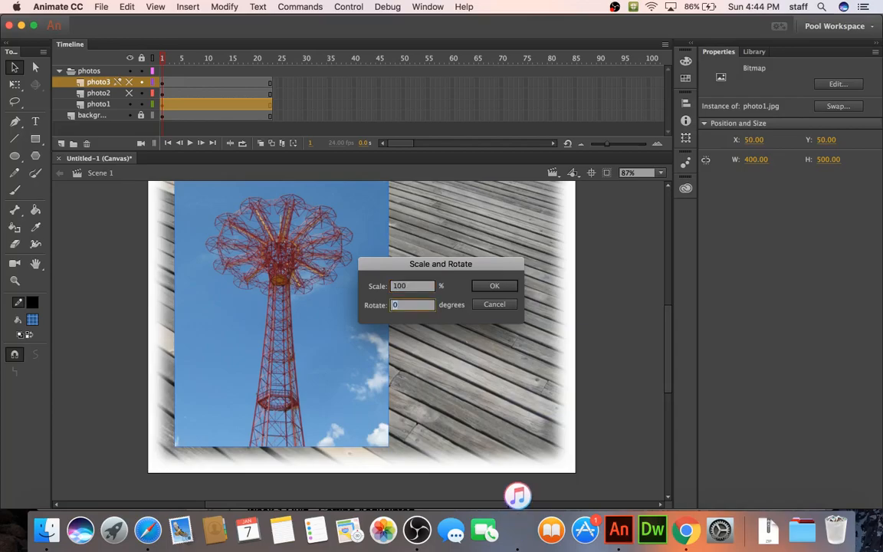
type("-12")
key("Return")
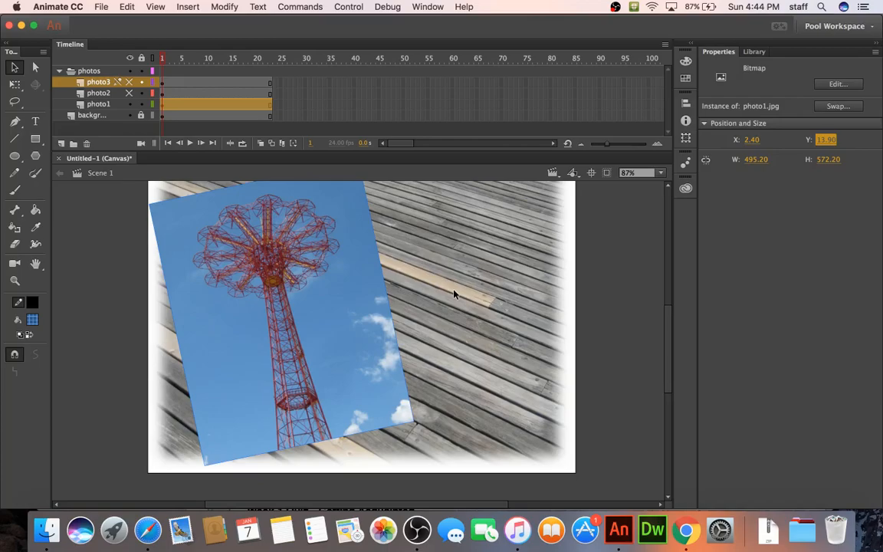
Step: Switch visibility from the photo1 layer to photo2 and set the photo2.jpg instance's position to X 200, Y 40
scroll(454, 294, "up", 2)
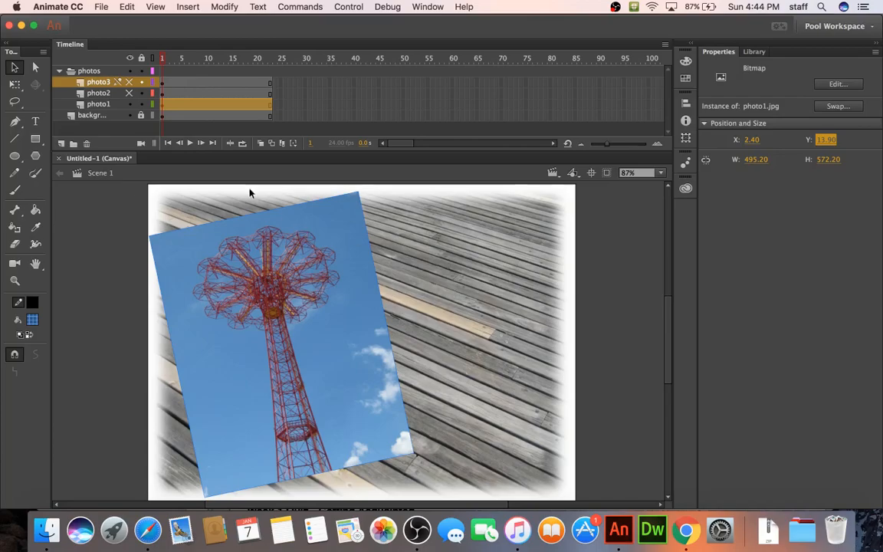
left_click(129, 103)
left_click(128, 93)
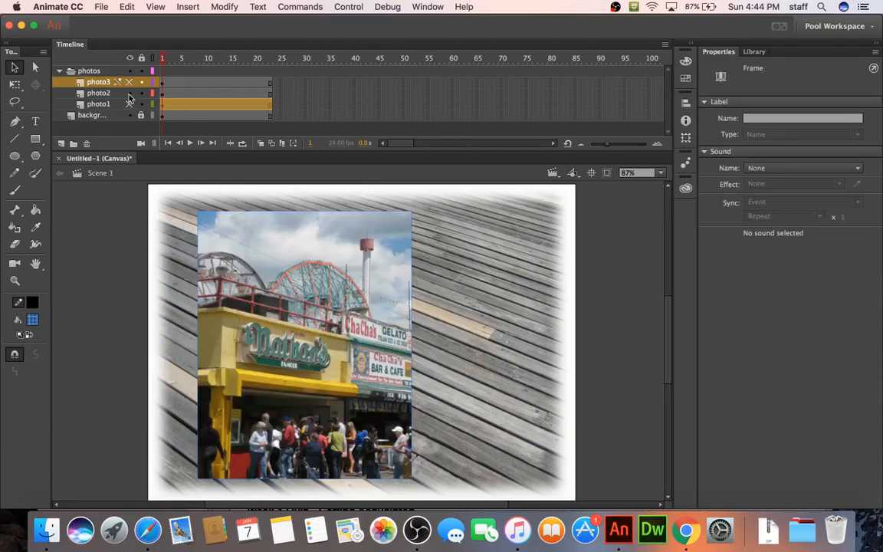
left_click(105, 93)
left_click(257, 294)
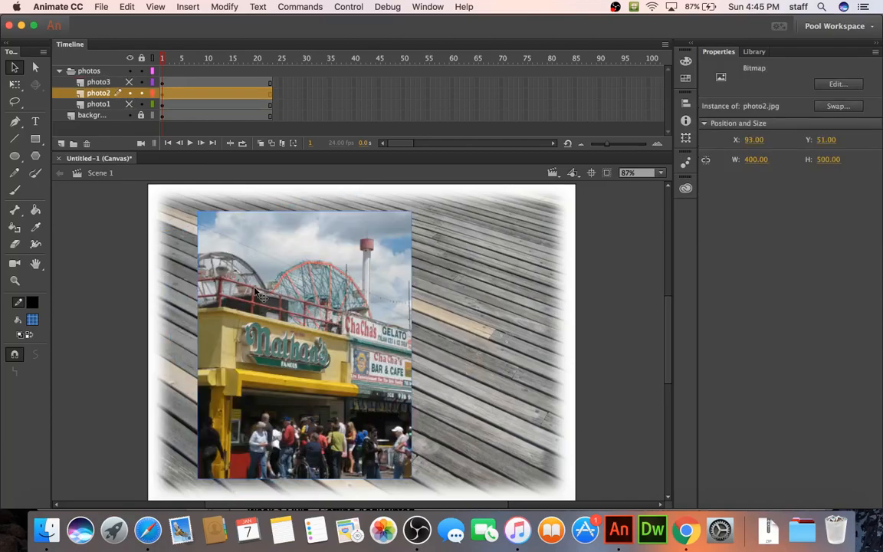
left_click(754, 140)
type("200")
key("Tab")
type("40")
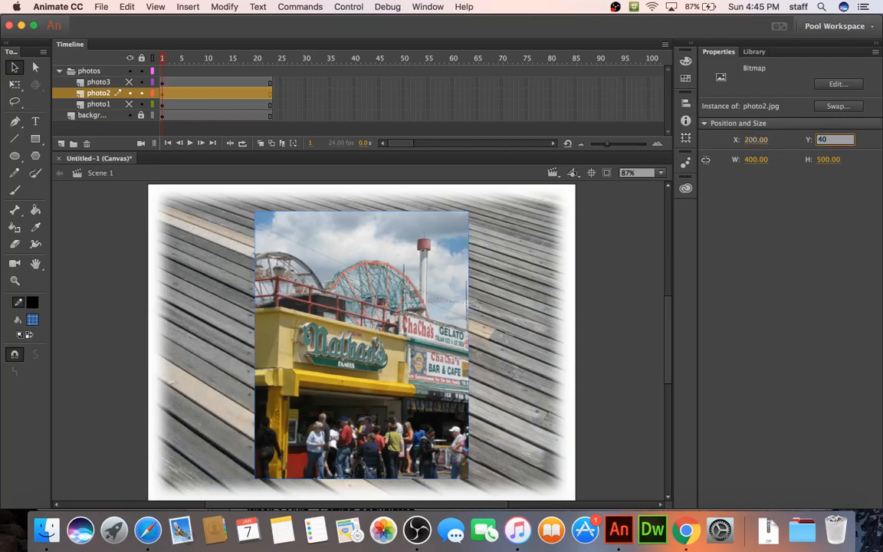
key("Return")
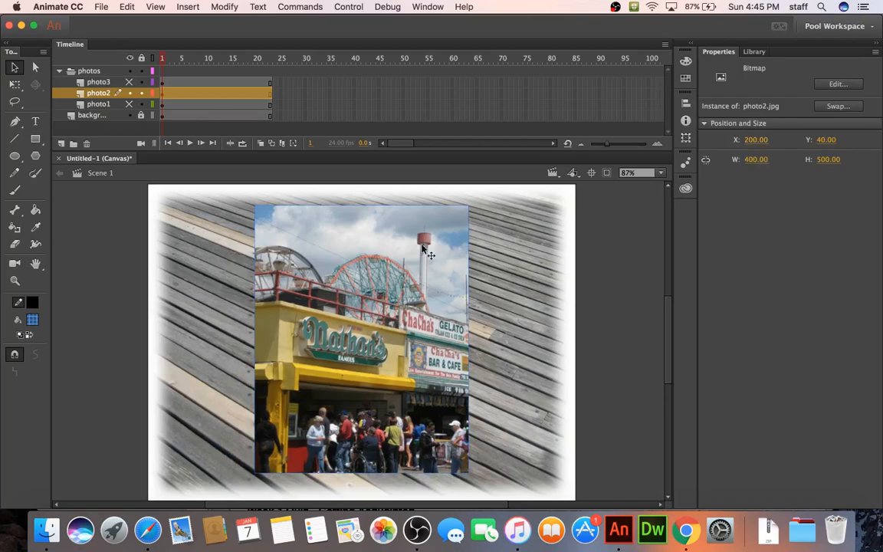
Step: Use Scale and Rotate to rotate photo2.jpg by 6 degrees, keeping the scale at 100%
key("super+alt+s")
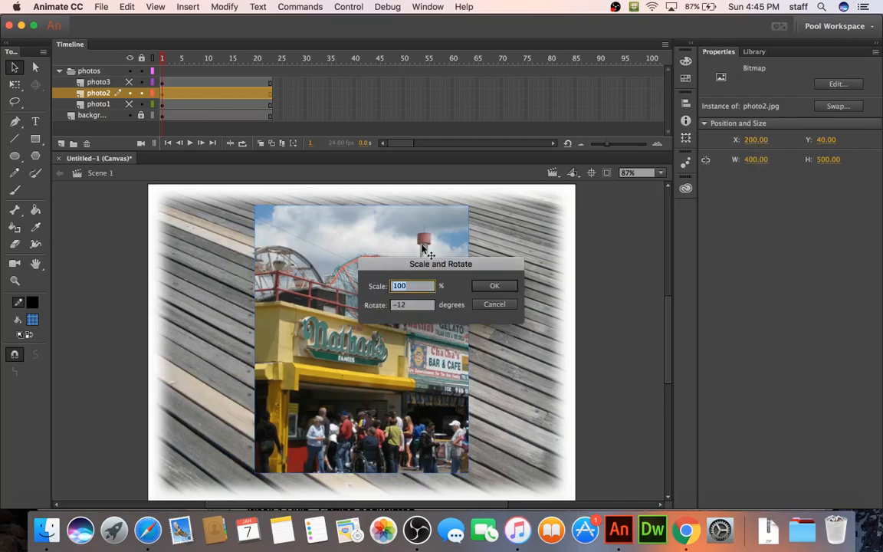
key("Tab")
type("6")
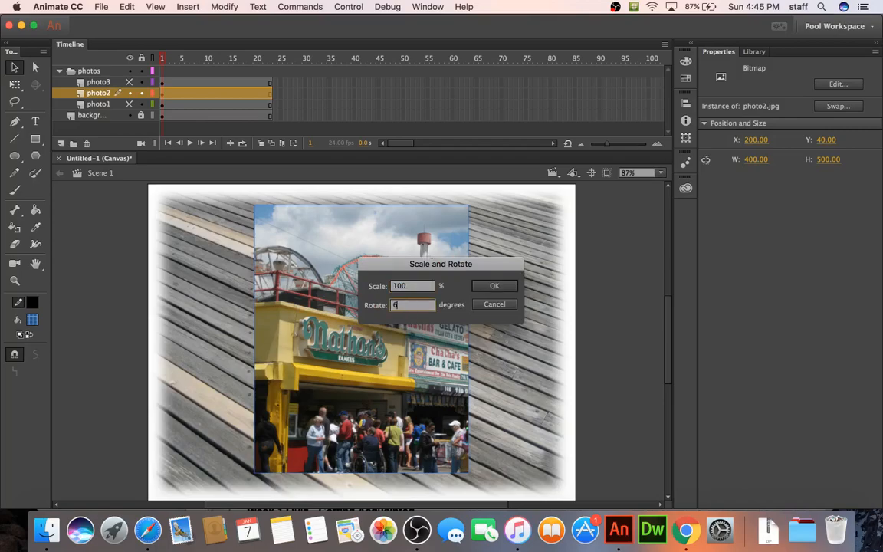
key("Return")
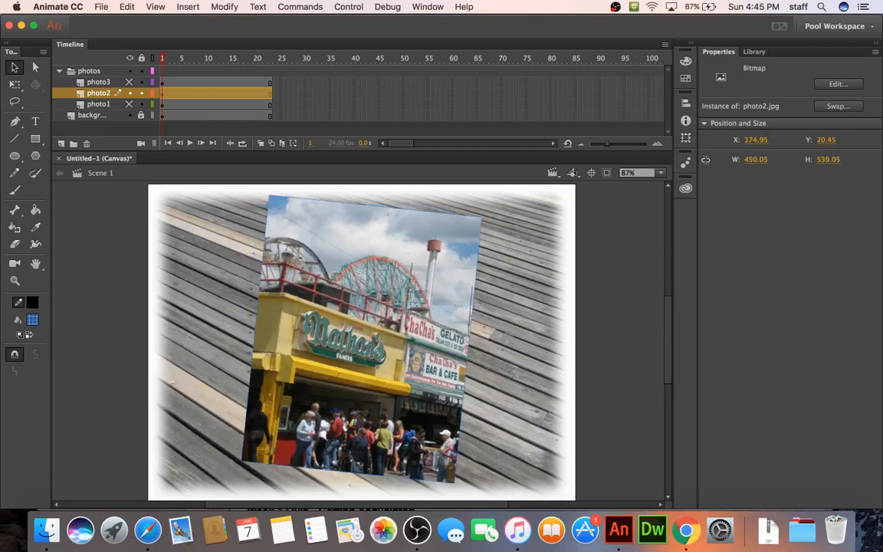
Step: Switch visibility from the photo2 layer to photo3 and set the photo3.jpg instance's position to X 360, Y 65
left_click(129, 93)
left_click(128, 82)
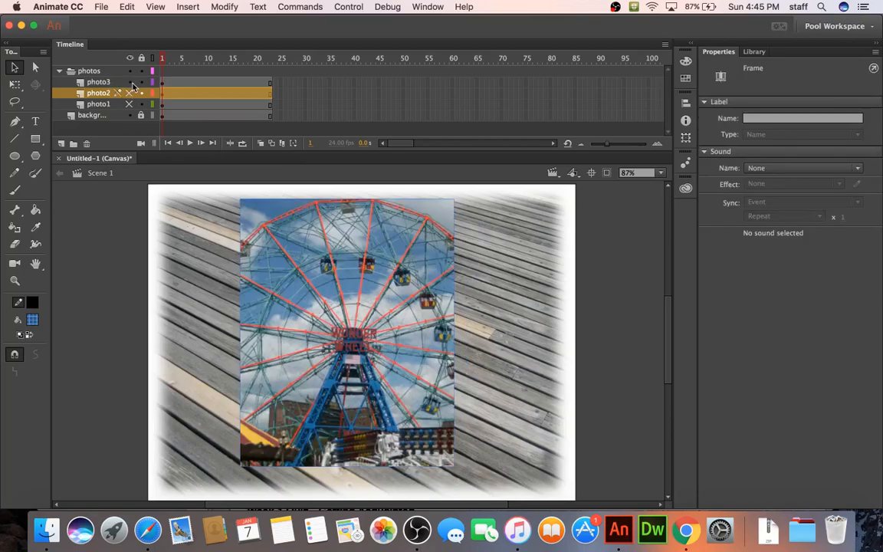
left_click(302, 247)
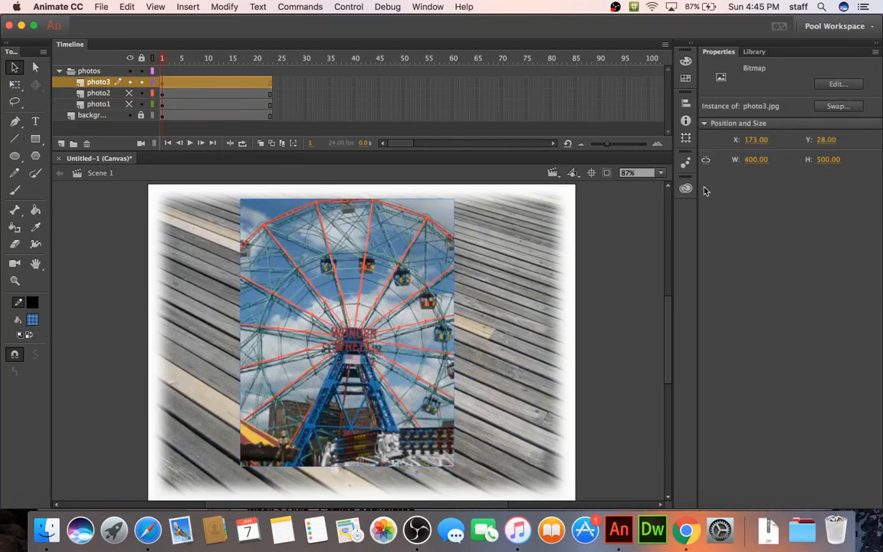
left_click(751, 139)
type("360")
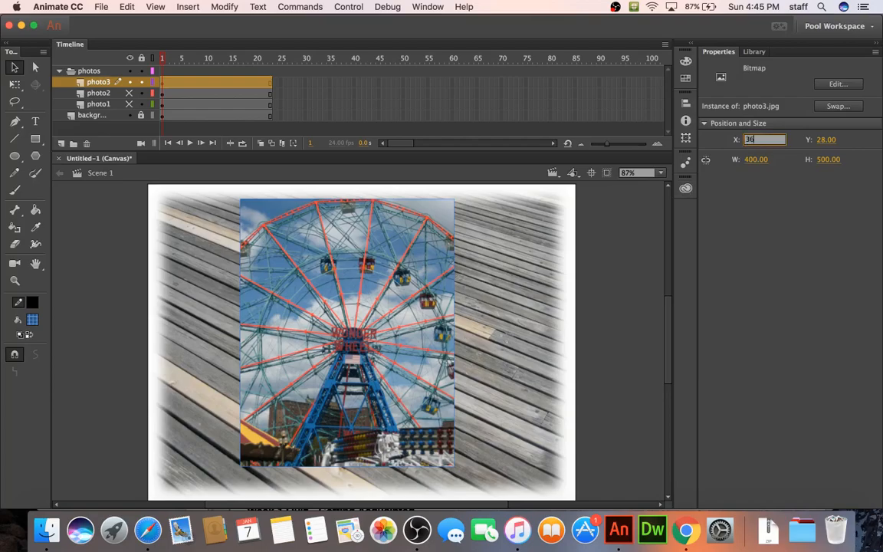
key("Tab")
type("65")
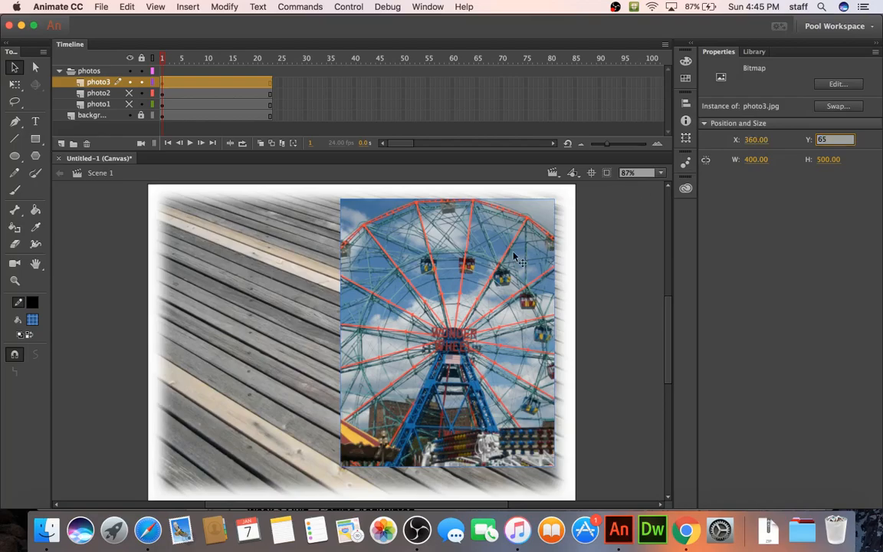
key("Return")
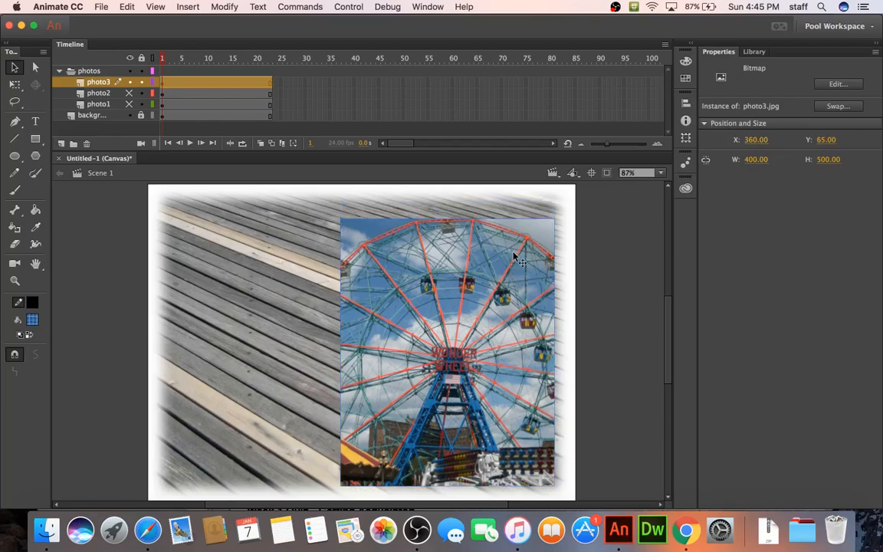
key("super+alt+s")
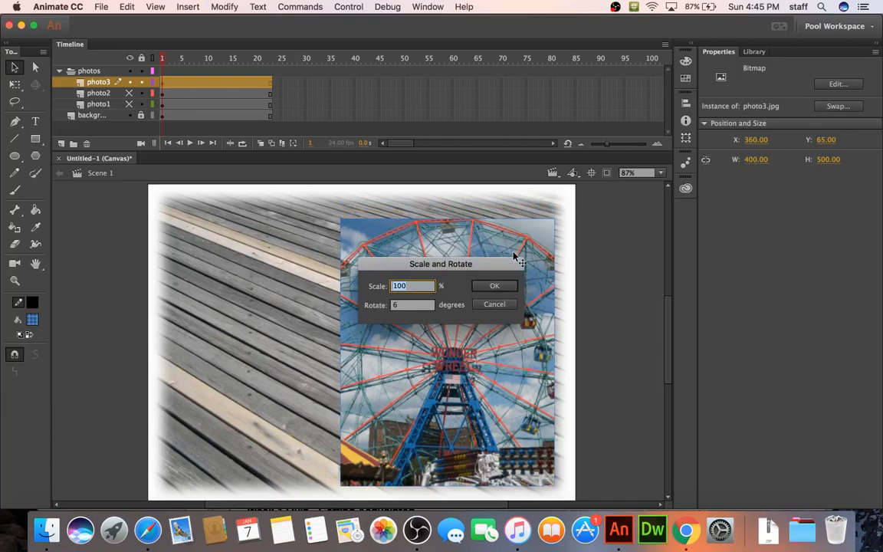
type("-2")
key("Return")
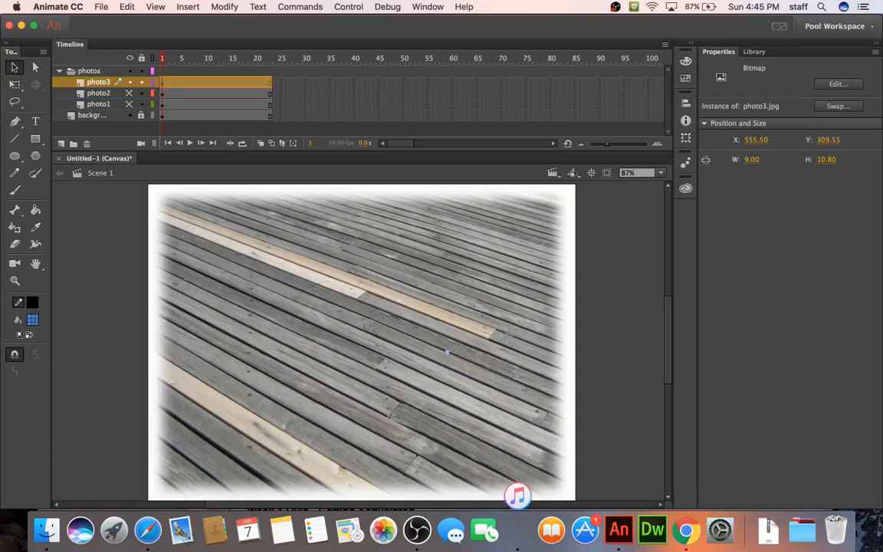
key("super+z")
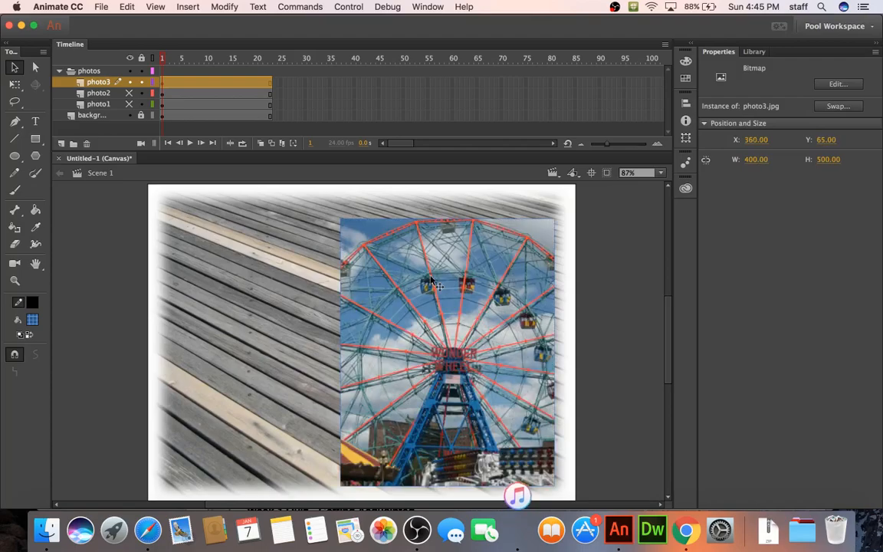
Step: Use Scale and Rotate on photo3.jpg with a scale of 100% and a rotation of -2 degrees, and show the photo1 and photo2 layers
key("super+alt+s")
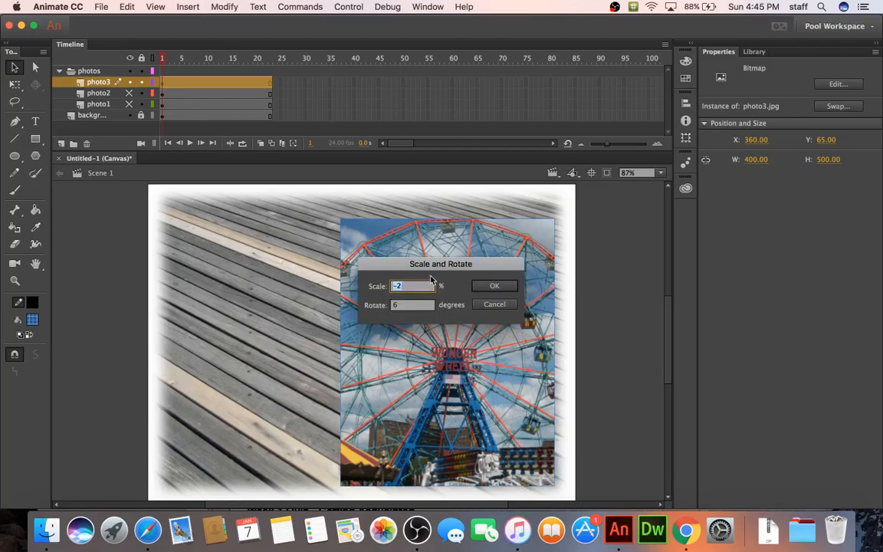
type("100")
key("Tab")
type("-2")
key("Return")
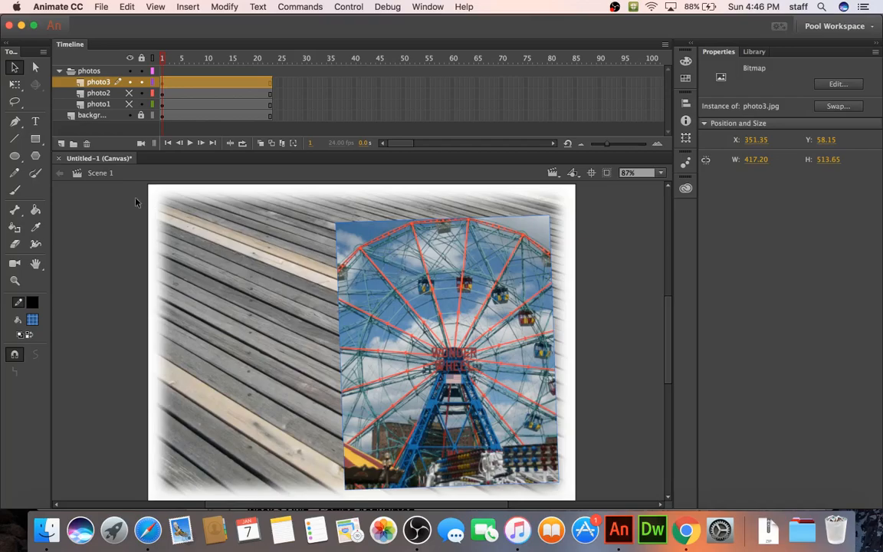
left_click(129, 103)
left_click(129, 93)
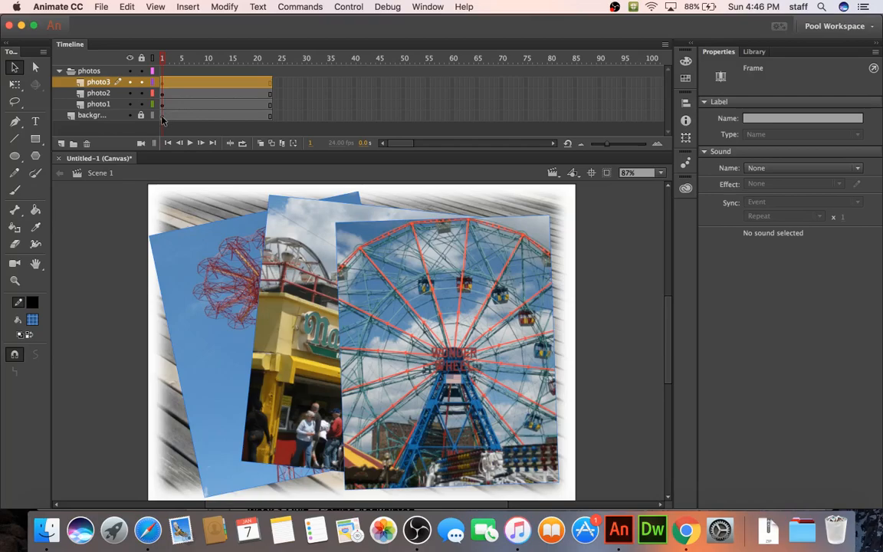
Step: Move the first keyframe of the photo2 layer to frame 10 and that of the photo3 layer to frame 20
left_click(162, 113)
left_click(164, 104)
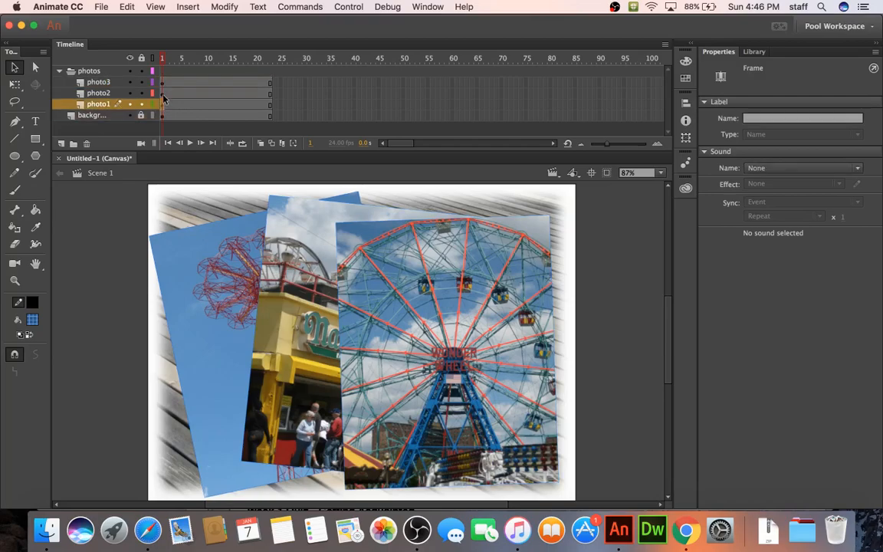
left_click(163, 94, "shift")
left_click(163, 83, "shift")
left_click(162, 93)
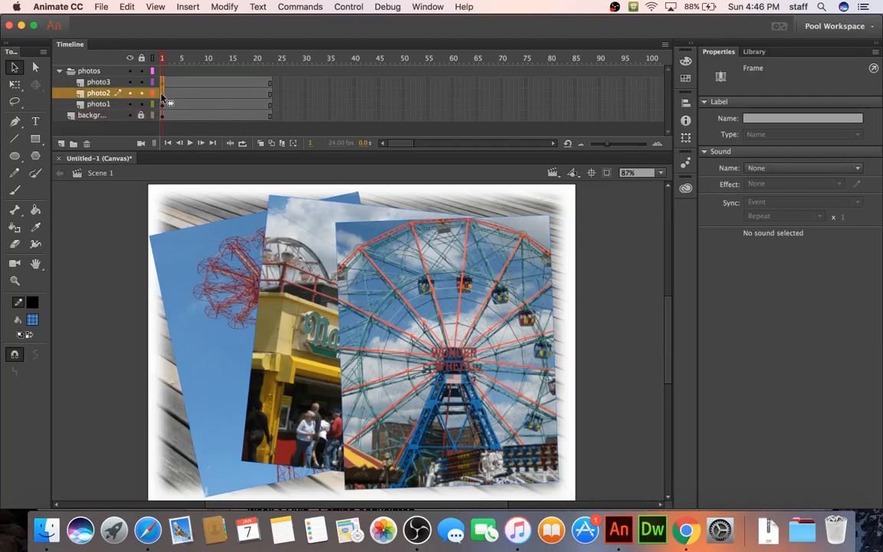
left_click_drag(162, 97, 207, 97)
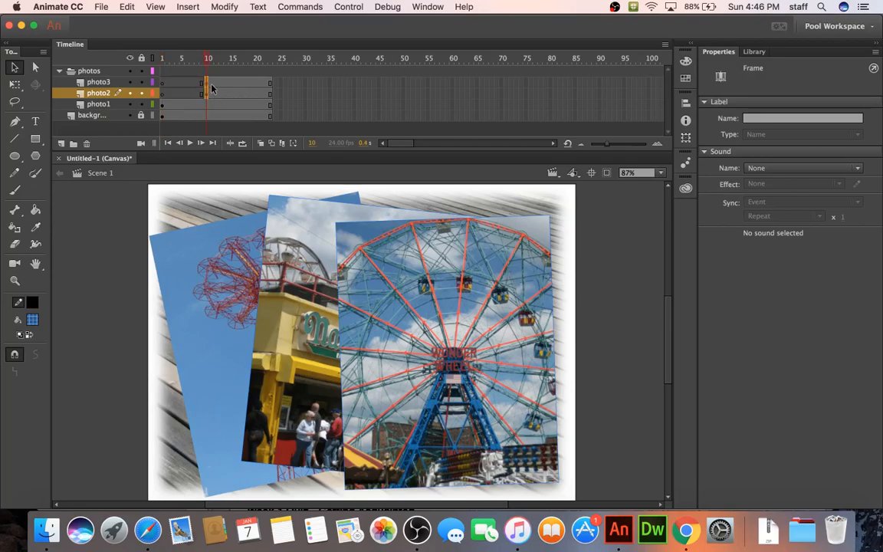
left_click(207, 83)
left_click_drag(207, 86, 257, 86)
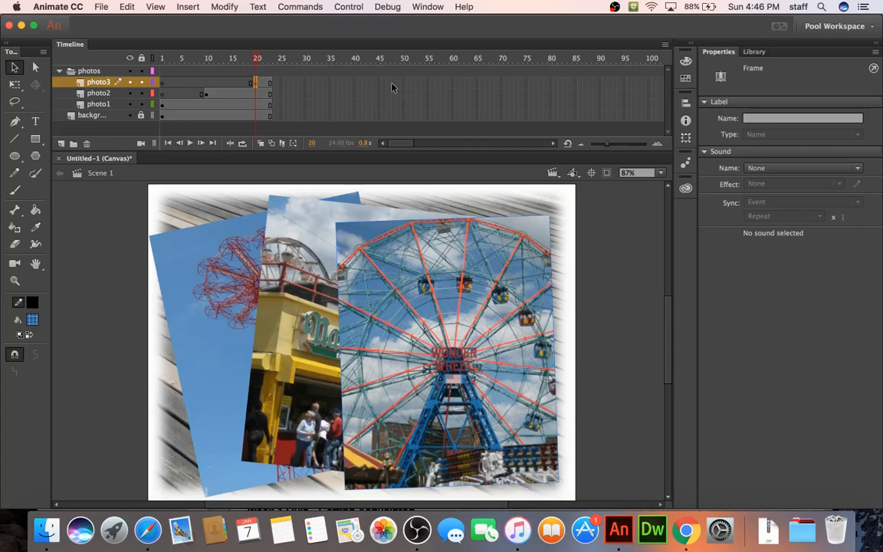
Step: Insert frames so all four layers extend to frame 48, and scrub the timeline to preview the photos' appearance
left_click_drag(391, 82, 392, 119)
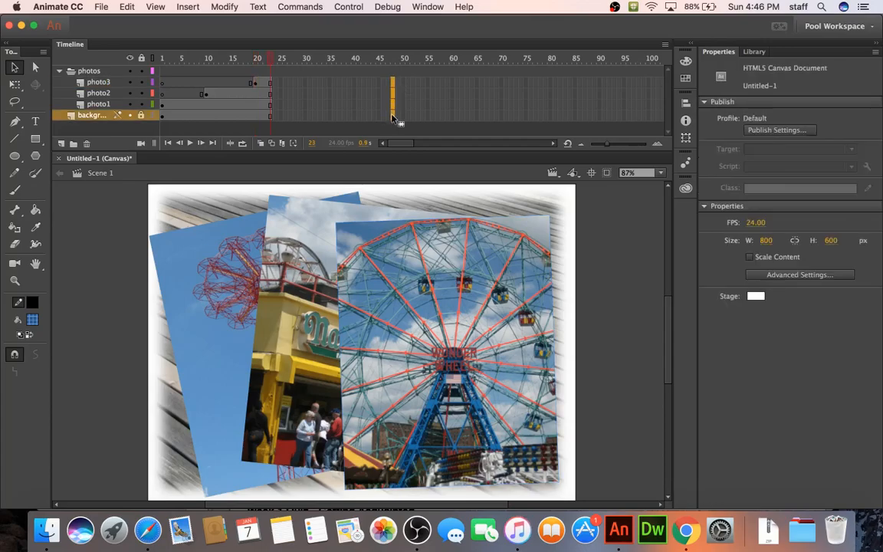
right_click(392, 119)
left_click(409, 178)
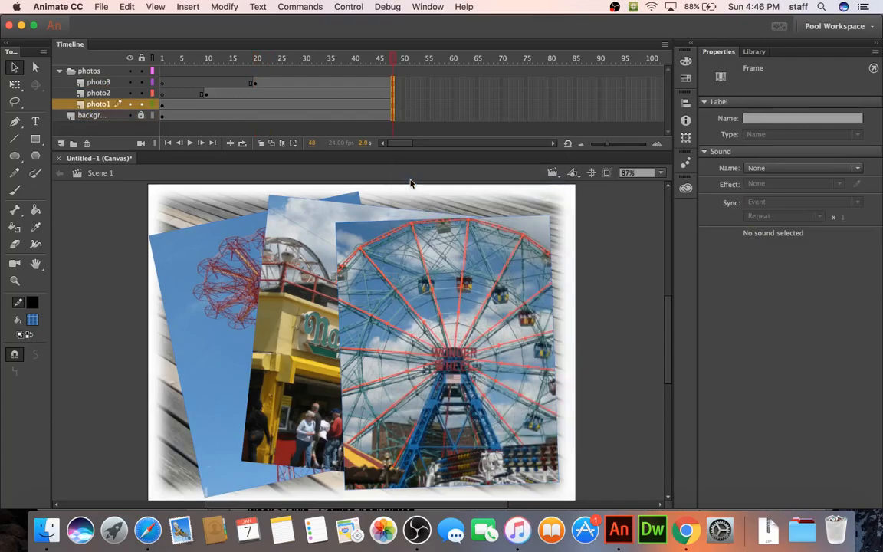
left_click_drag(246, 105, 379, 104)
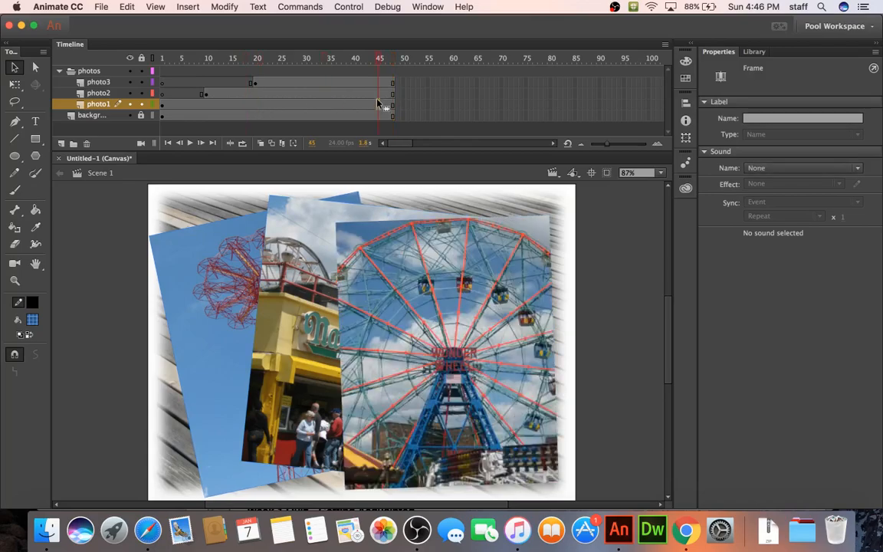
left_click(163, 64)
left_click_drag(163, 64, 393, 64)
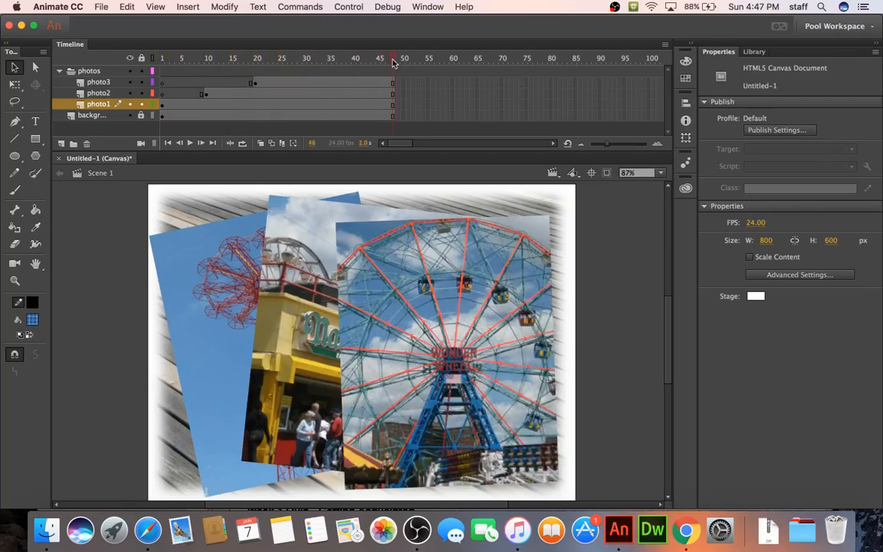
Step: Add a new layer above the photos folder and name it stars
left_click(182, 70)
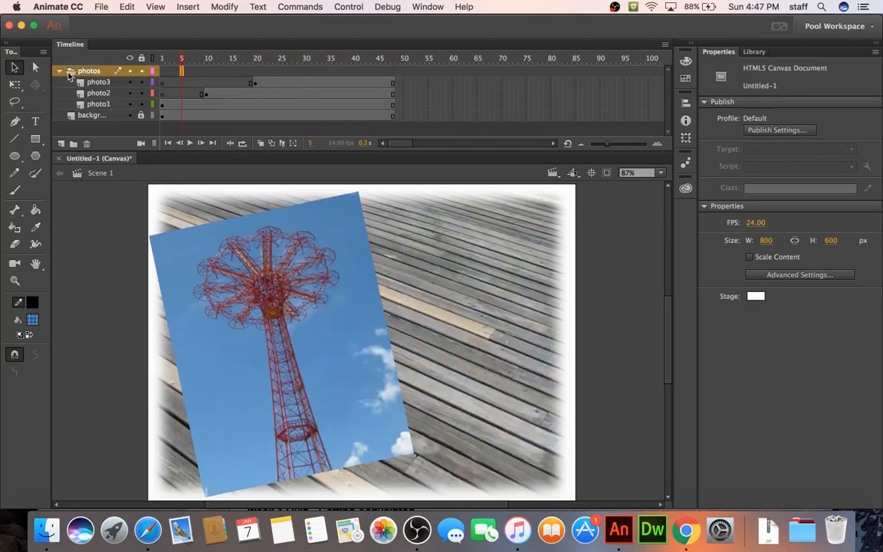
left_click(78, 71)
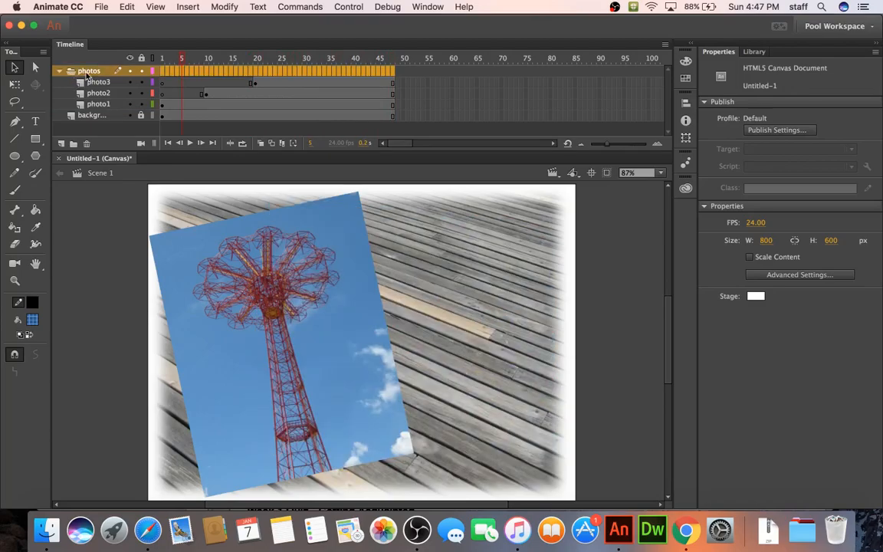
left_click(62, 145)
double_click(84, 70)
type("stars")
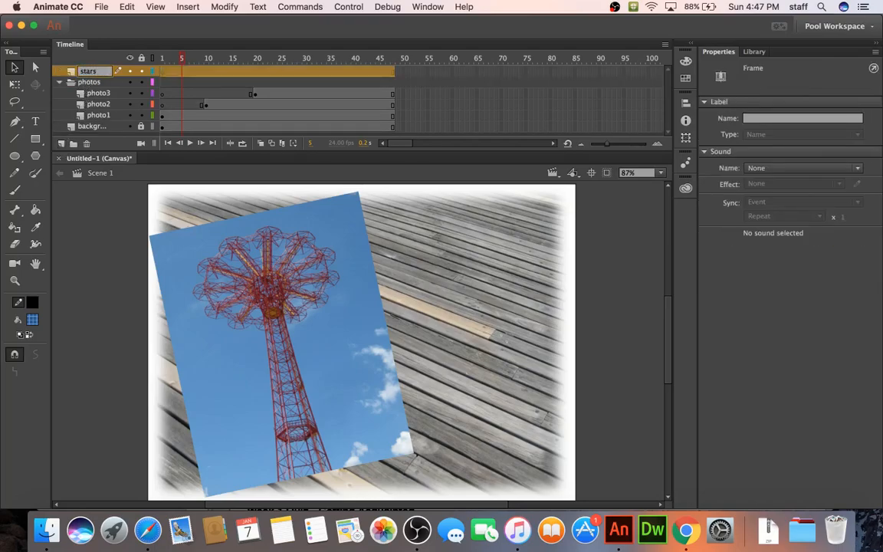
key("Return")
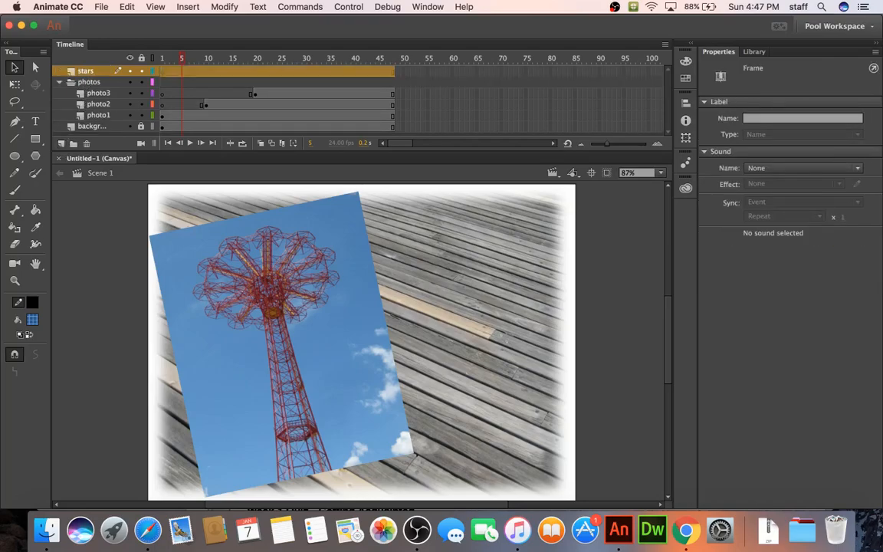
Step: Insert a keyframe at frame 36 of the stars layer
left_click(162, 72)
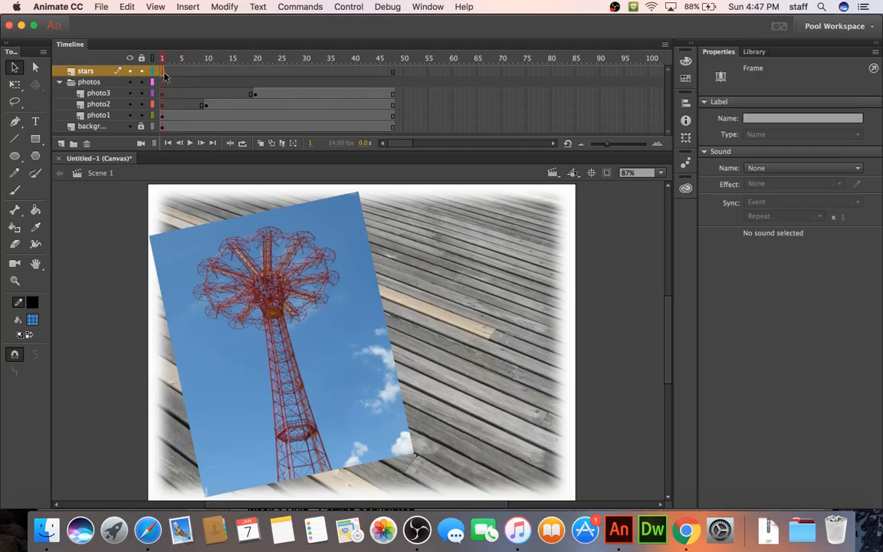
left_click(331, 72)
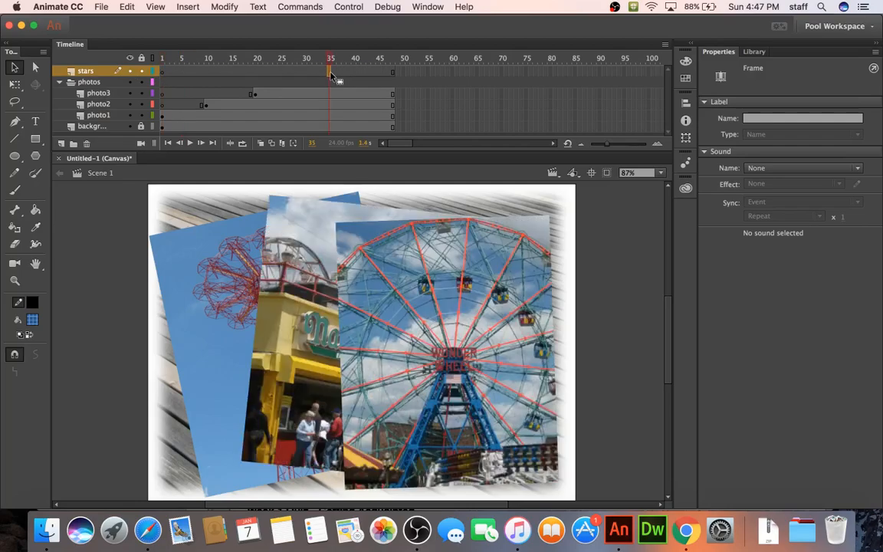
scroll(330, 74, "right", 3)
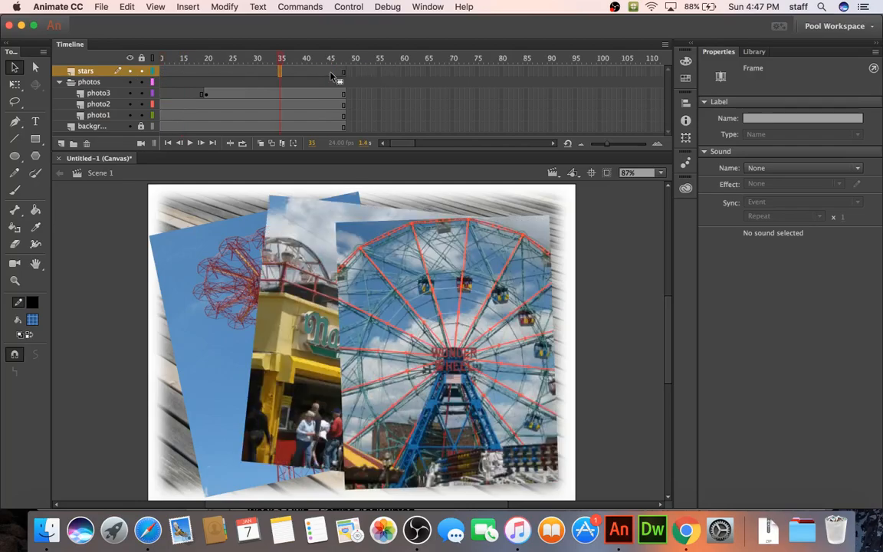
double_click(286, 73)
left_click(284, 72)
right_click(285, 73)
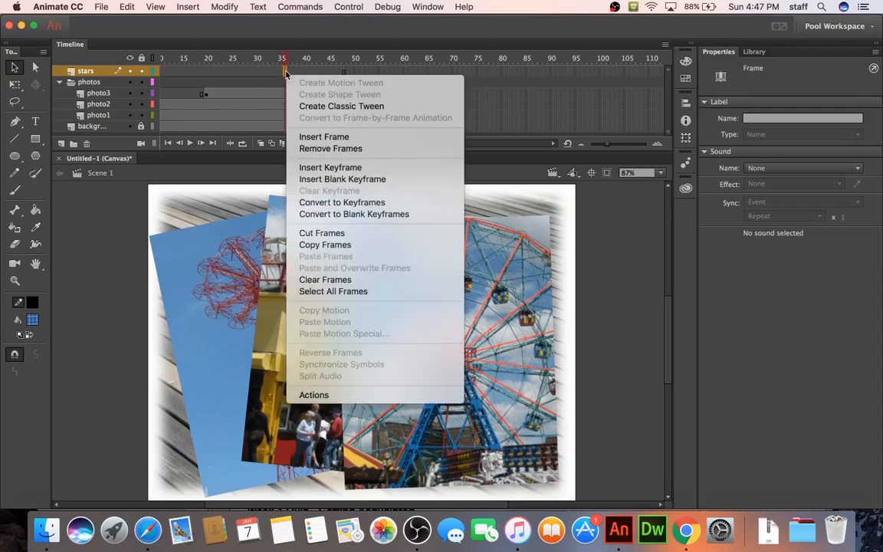
left_click(314, 168)
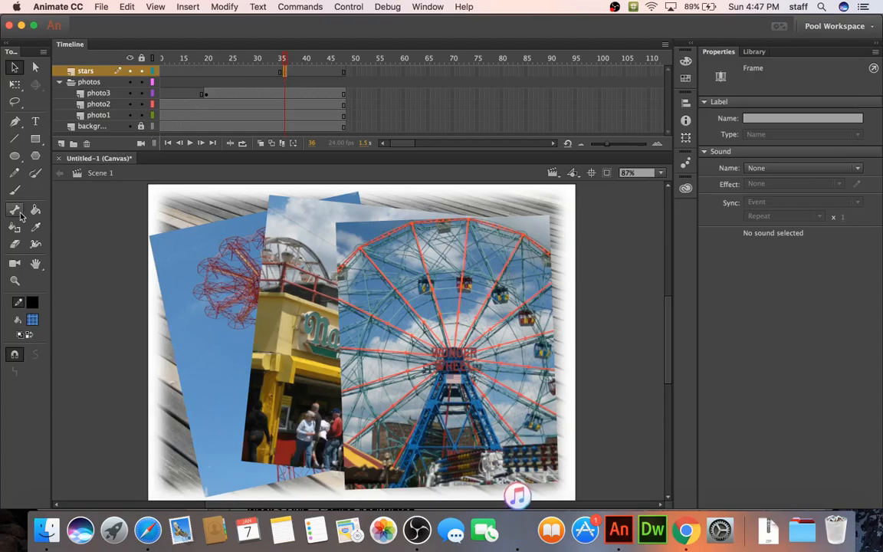
Step: Choose the PolyStar tool and set its style to star
left_click(36, 156)
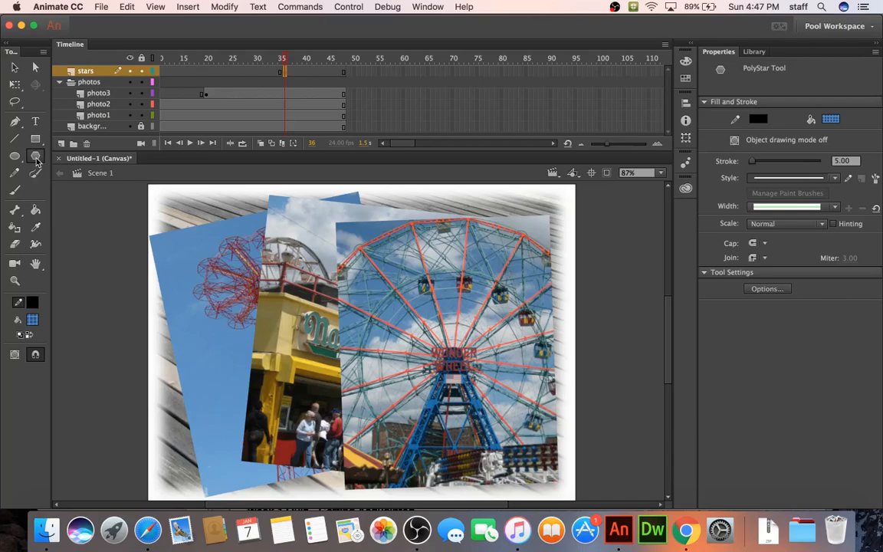
left_click(36, 142)
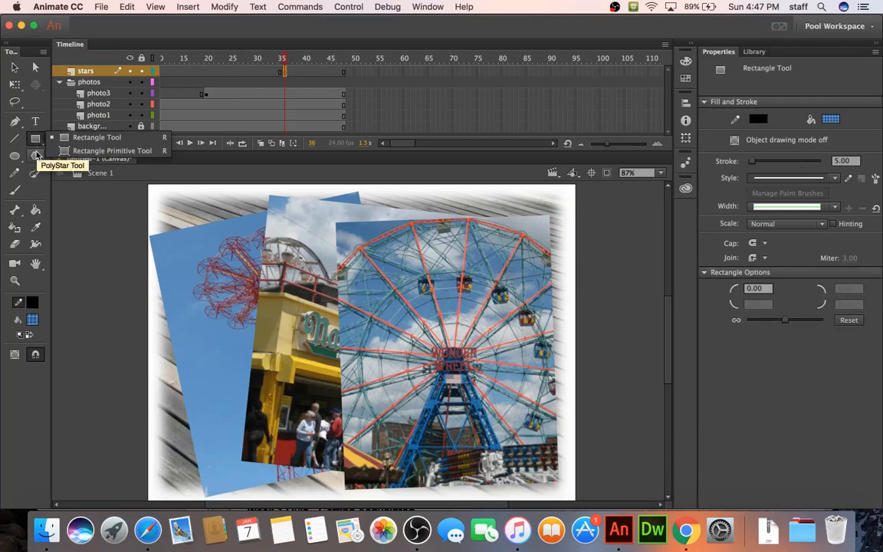
left_click(36, 157)
left_click(16, 157)
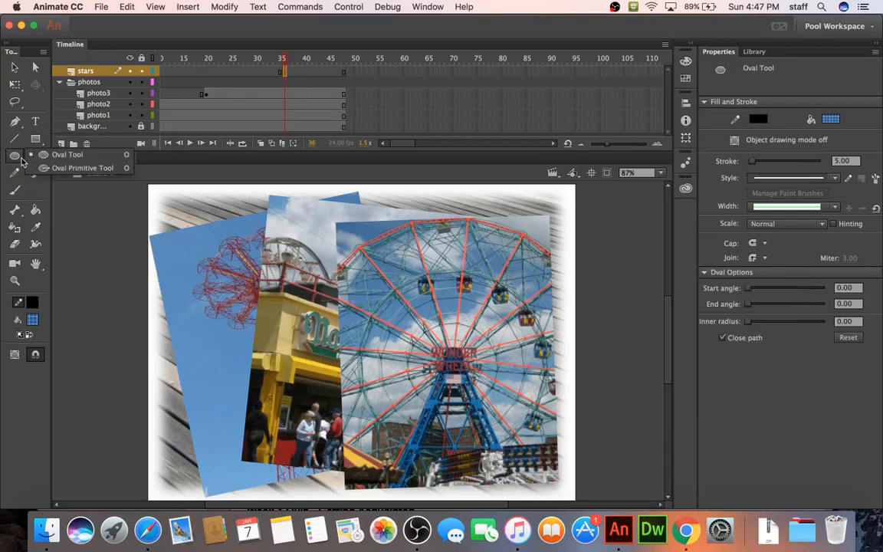
left_click(36, 157)
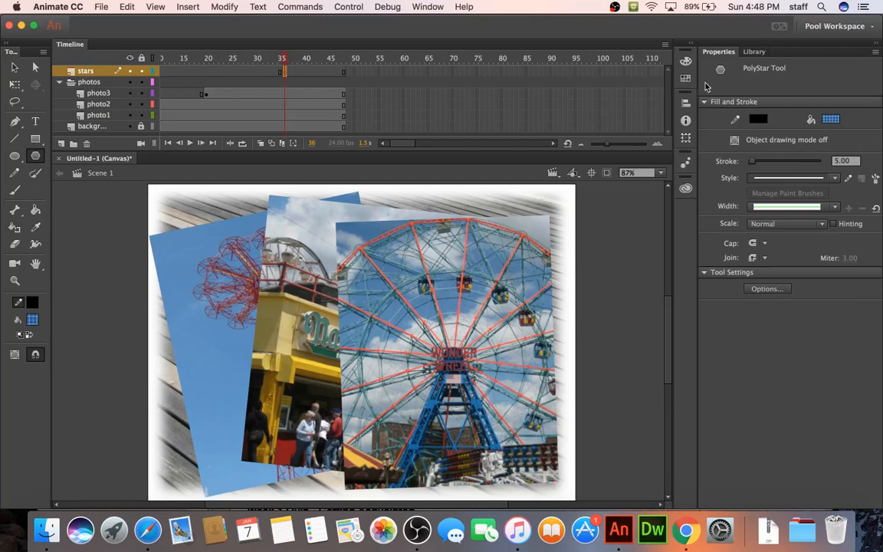
left_click(764, 289)
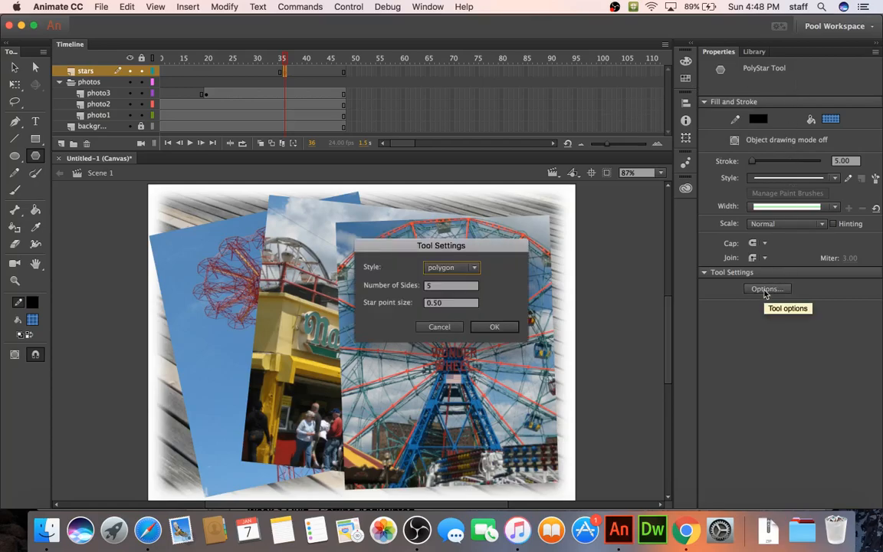
left_click(474, 268)
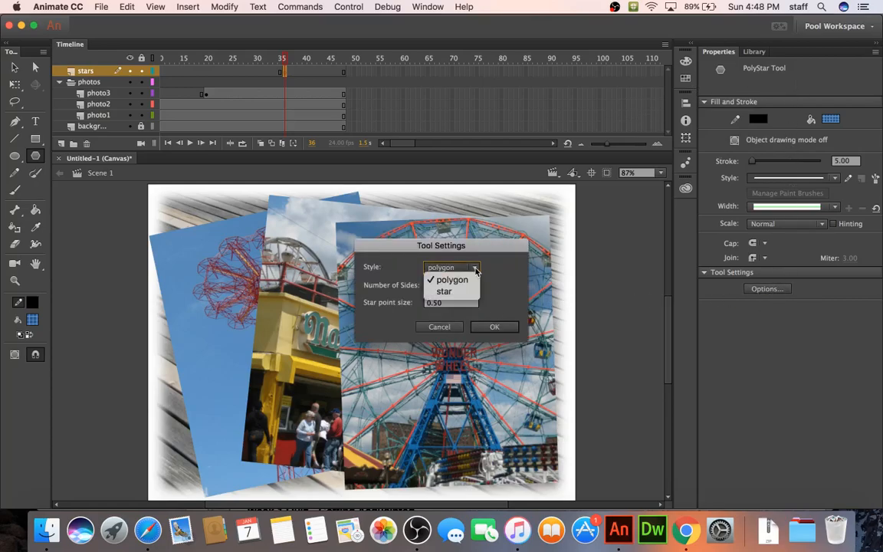
left_click(450, 294)
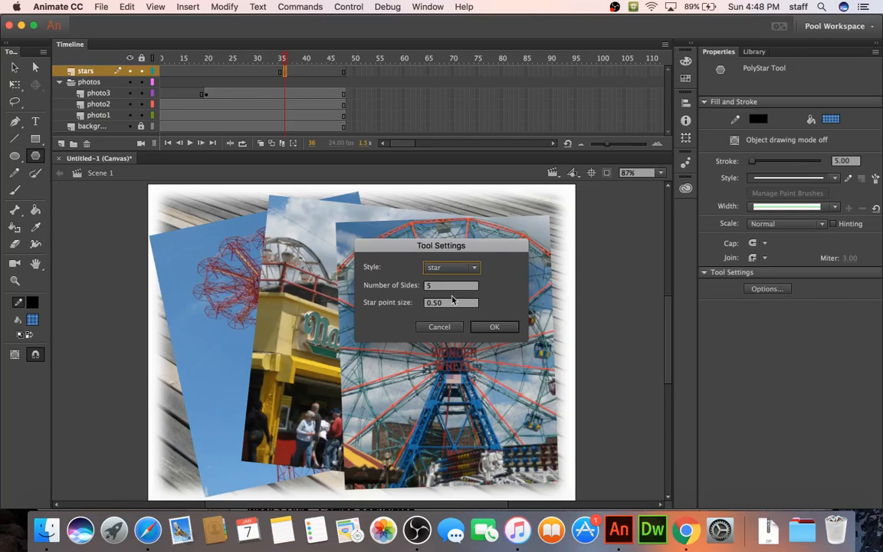
left_click(487, 326)
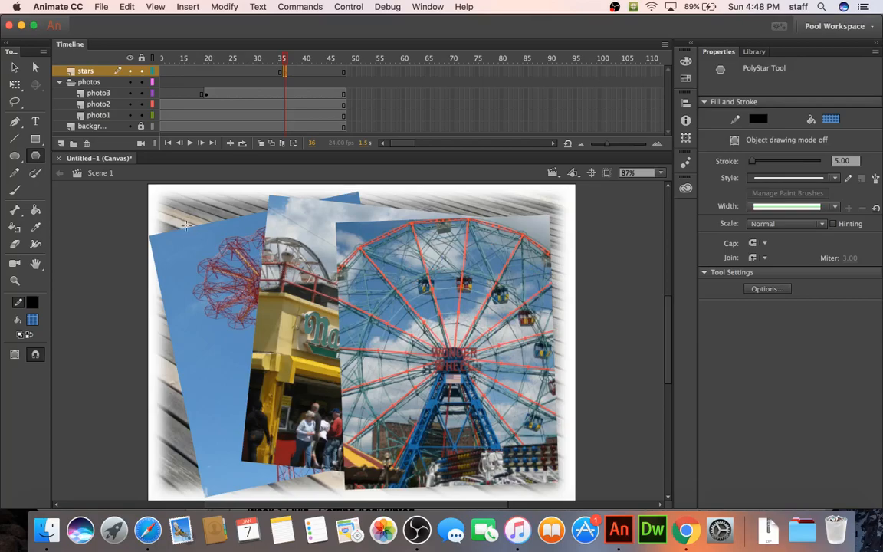
Step: Draw a star about 129 by 124 px over the upper-left corner of the photo1 image and fill it with yellow #FFFF00
left_click_drag(207, 228, 205, 193)
left_click(14, 66)
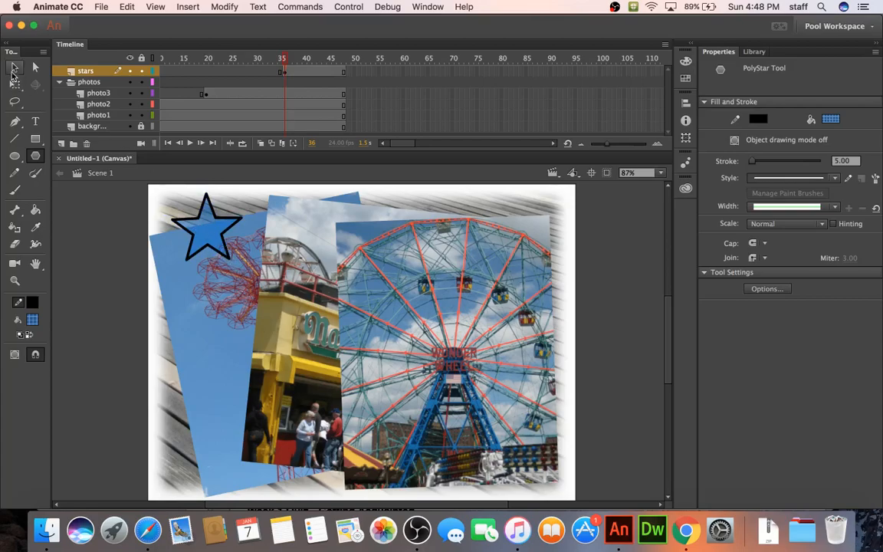
left_click(219, 223)
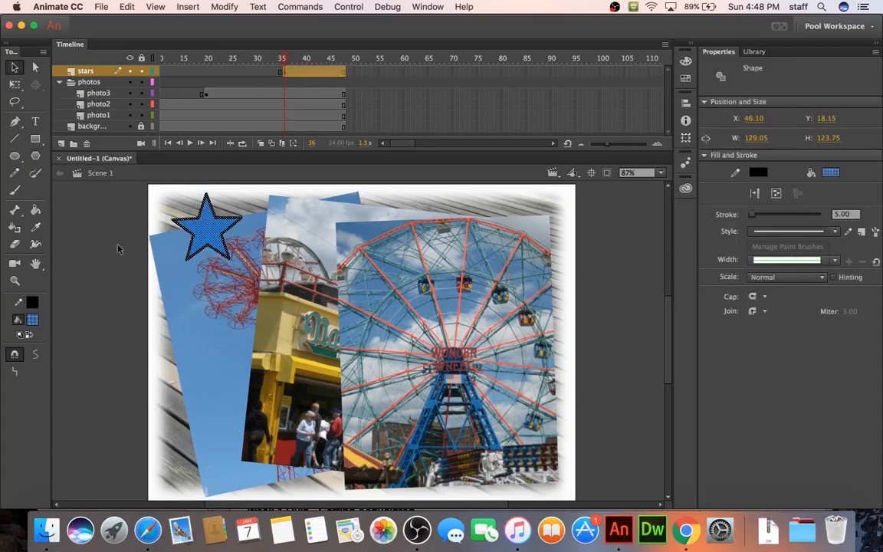
left_click(32, 319)
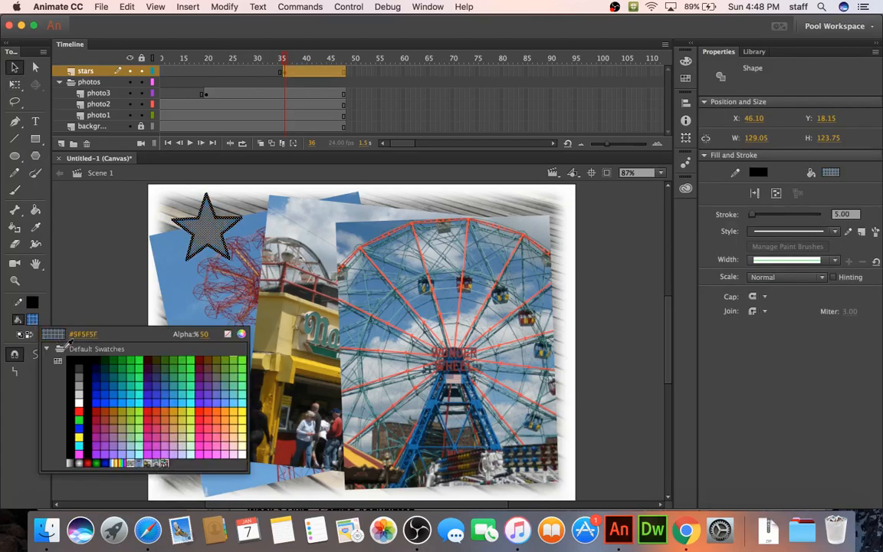
left_click(230, 408)
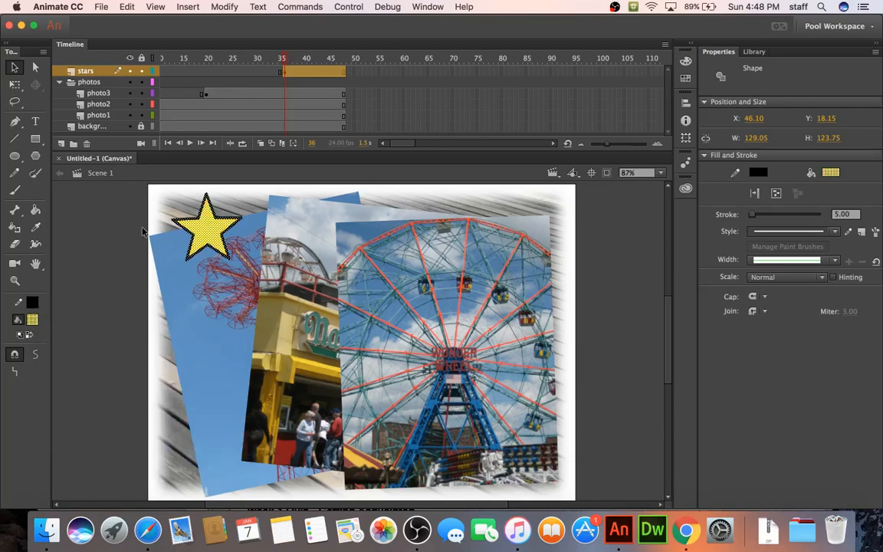
Step: Nudge the star slightly down, set its fill alpha to 100%, and deselect it
left_click_drag(193, 219, 193, 225)
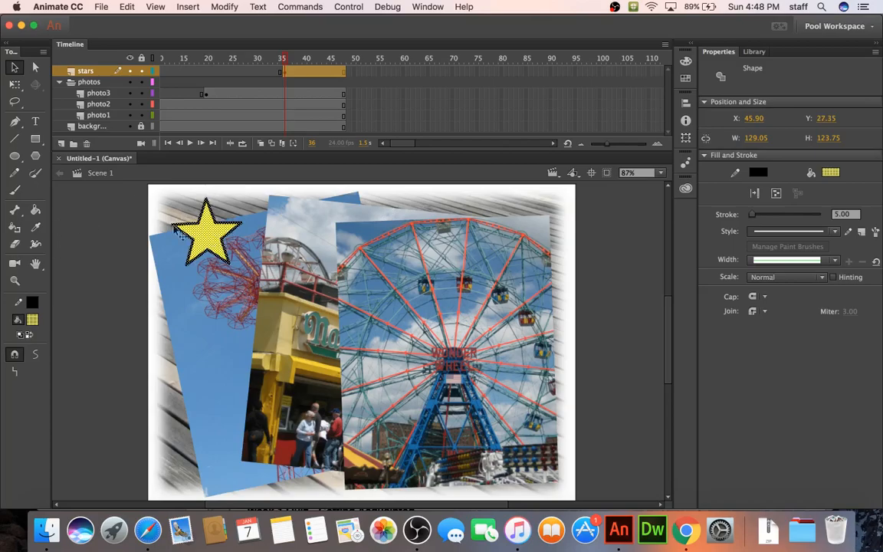
left_click(32, 321)
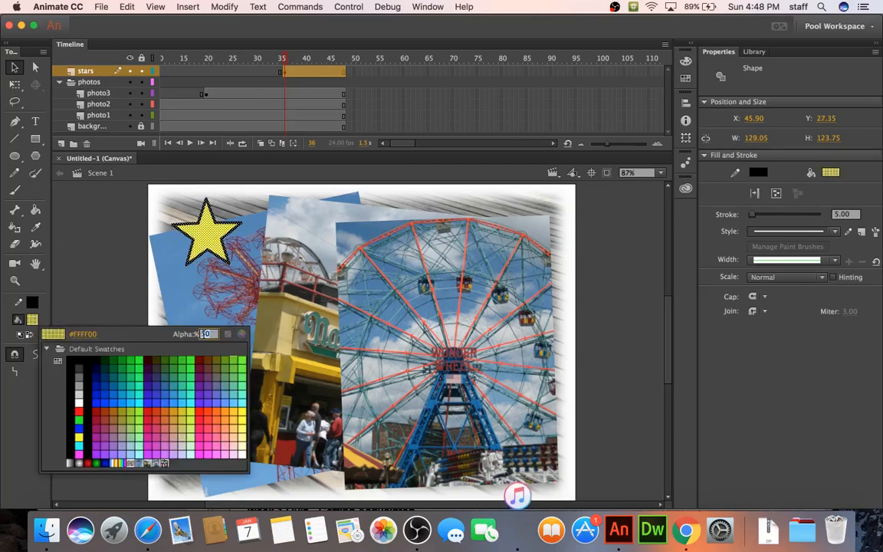
type("100")
key("Return")
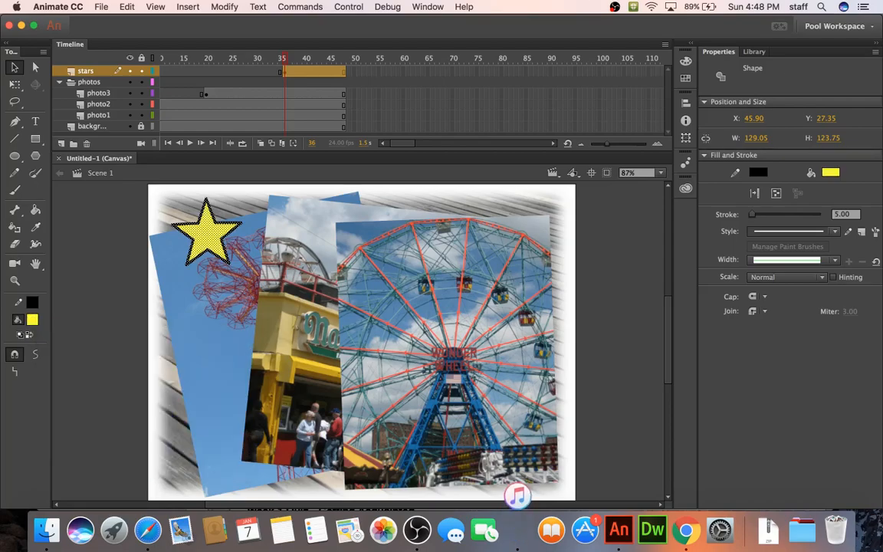
left_click(84, 258)
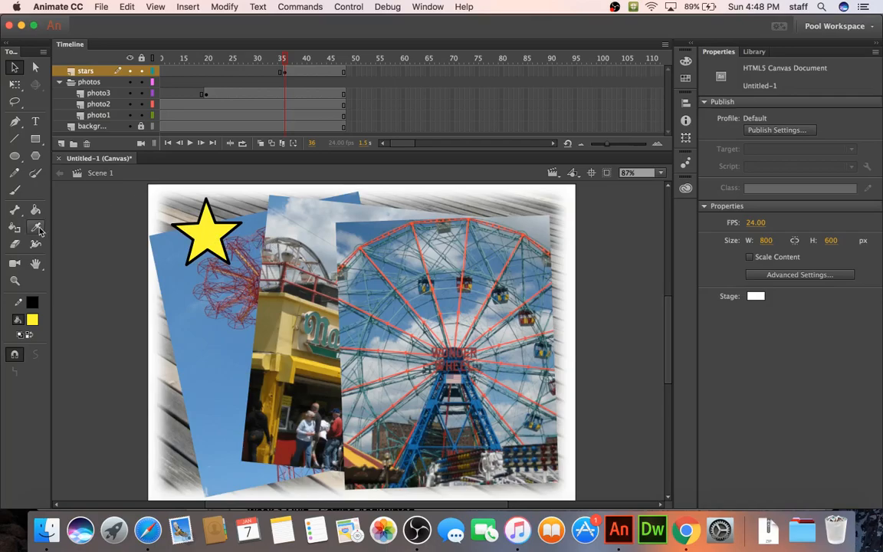
Step: Draw more yellow stars of varying sizes and angles across the photos on the stars layer
left_click(35, 158)
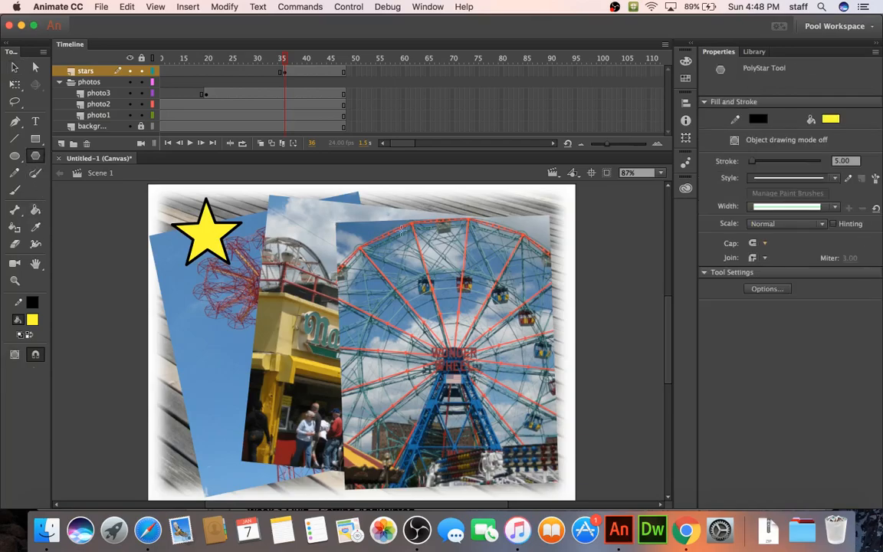
left_click_drag(406, 221, 400, 195)
left_click_drag(484, 215, 491, 293)
left_click_drag(471, 423, 499, 462)
left_click_drag(294, 380, 248, 425)
left_click_drag(185, 415, 218, 411)
left_click_drag(255, 456, 253, 435)
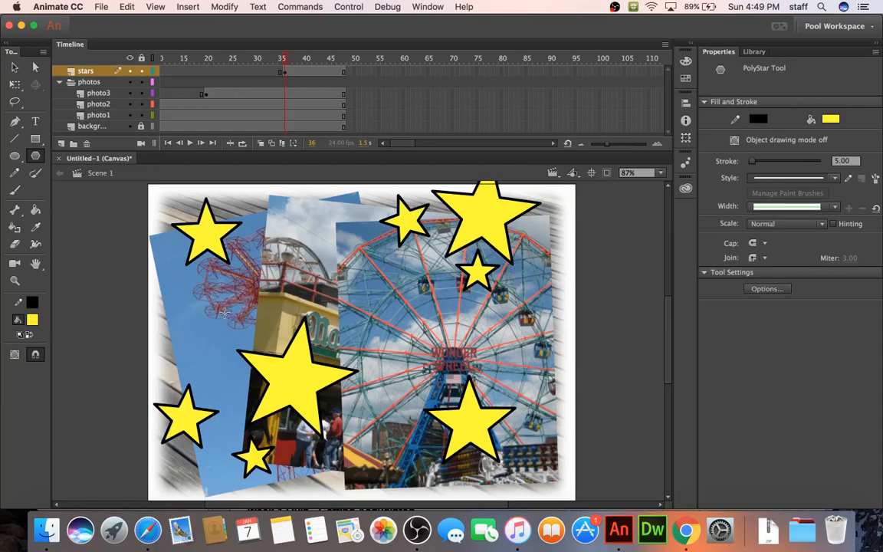
Step: Undo the last two stars and restore them
key("super+z")
key("super+z")
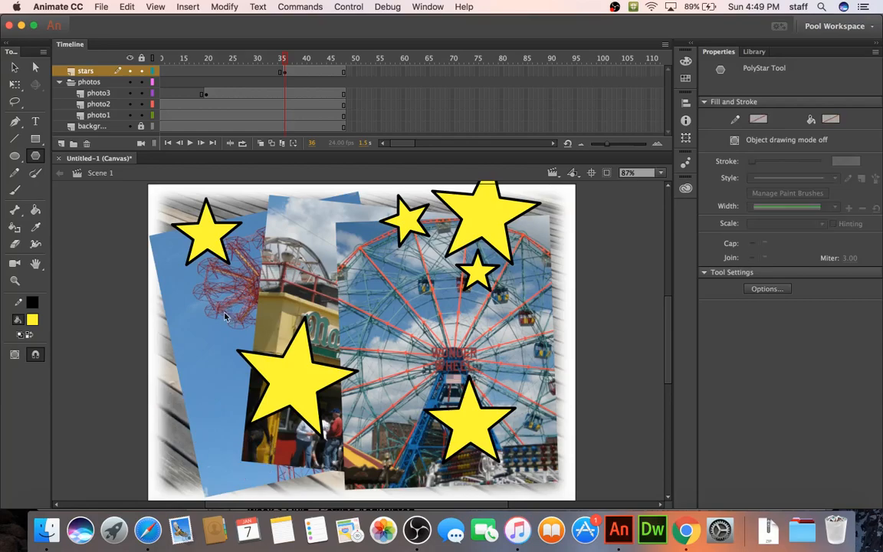
key("super+y")
key("super+y")
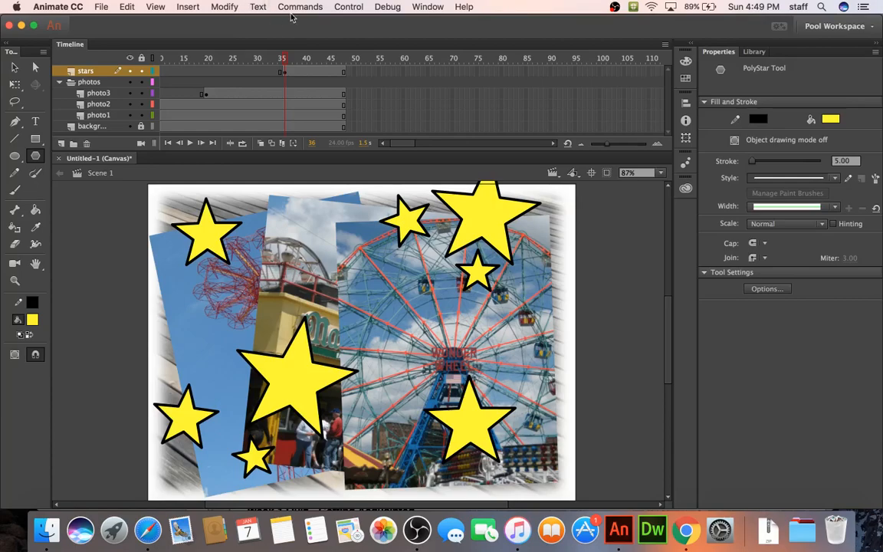
Step: Open the History panel, enlarge it to review the recorded actions, and close it
left_click(427, 7)
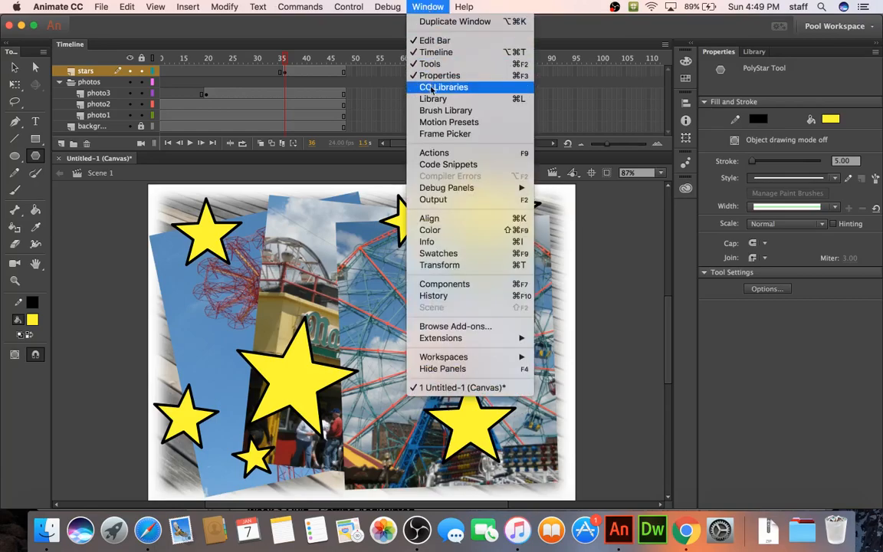
left_click(434, 296)
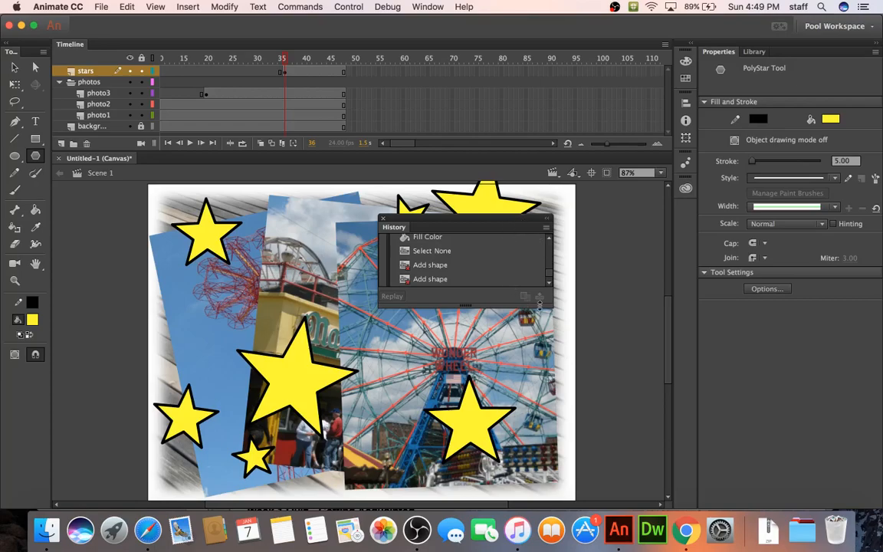
left_click_drag(551, 308, 550, 469)
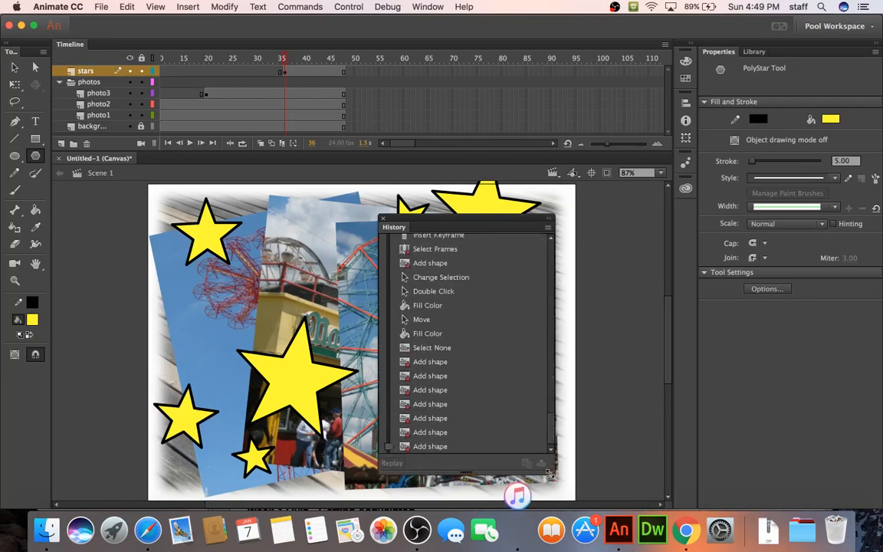
left_click(384, 223)
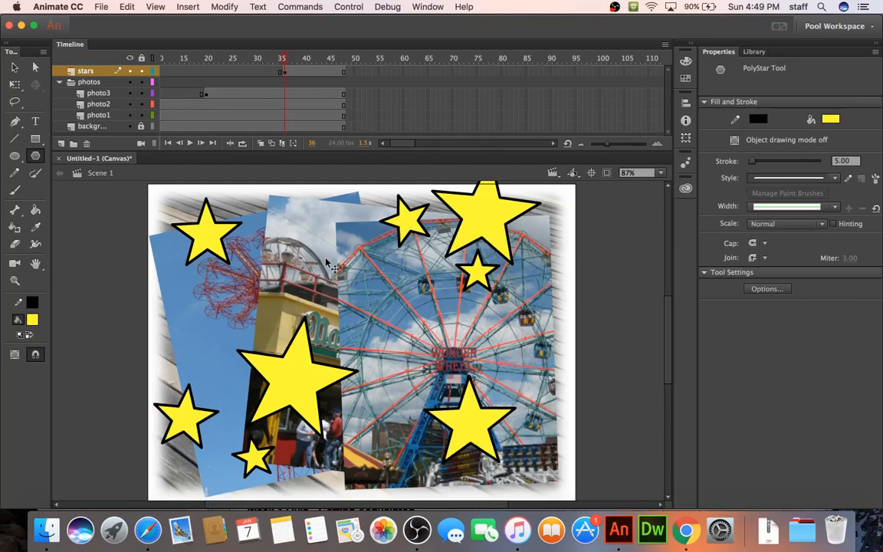
Step: Test the animation in the browser and close the preview window
key("super+Return")
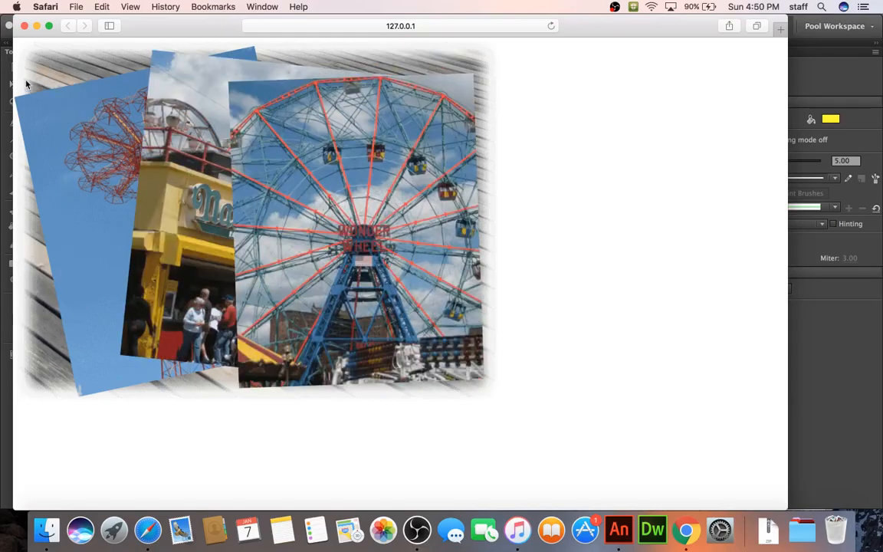
left_click(24, 25)
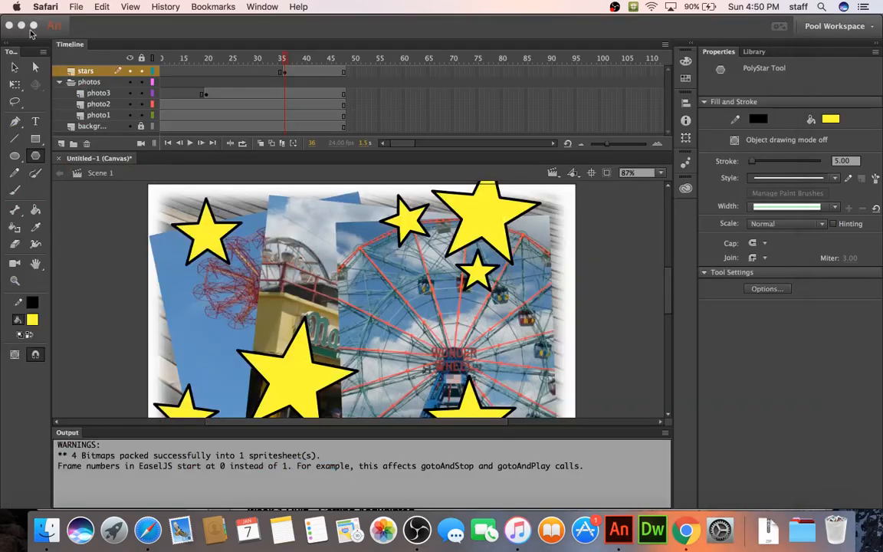
Step: Delete all stars from frame 36 of the stars layer and draw a single yellow star over the upper part of the photo1 image
left_click(285, 76)
left_click(284, 72)
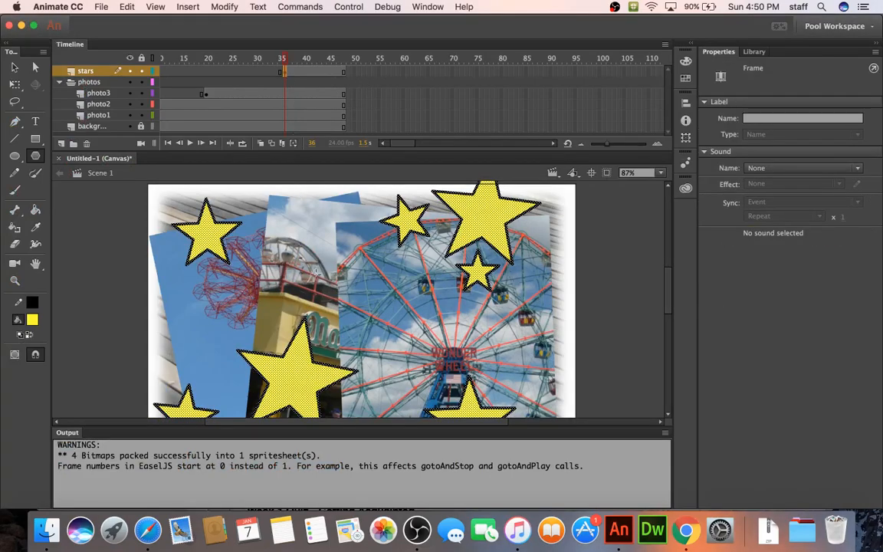
key("super+2")
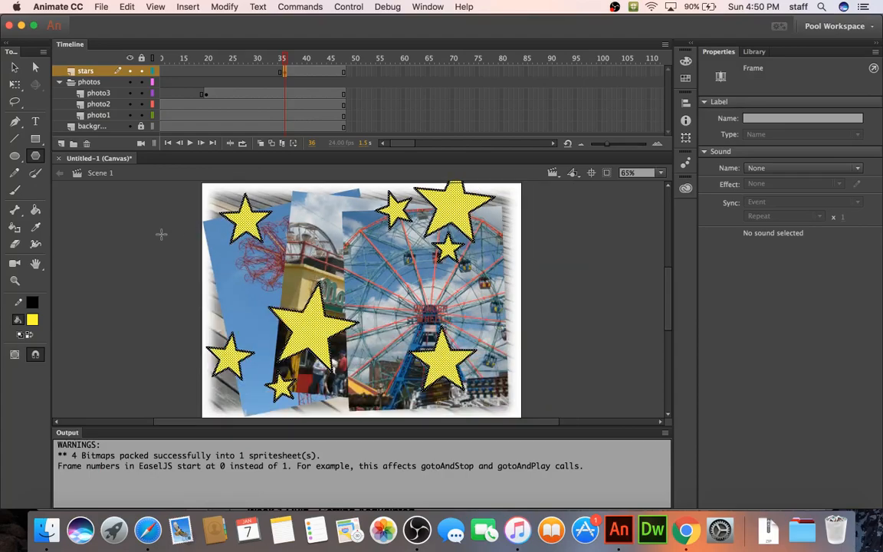
left_click(14, 67)
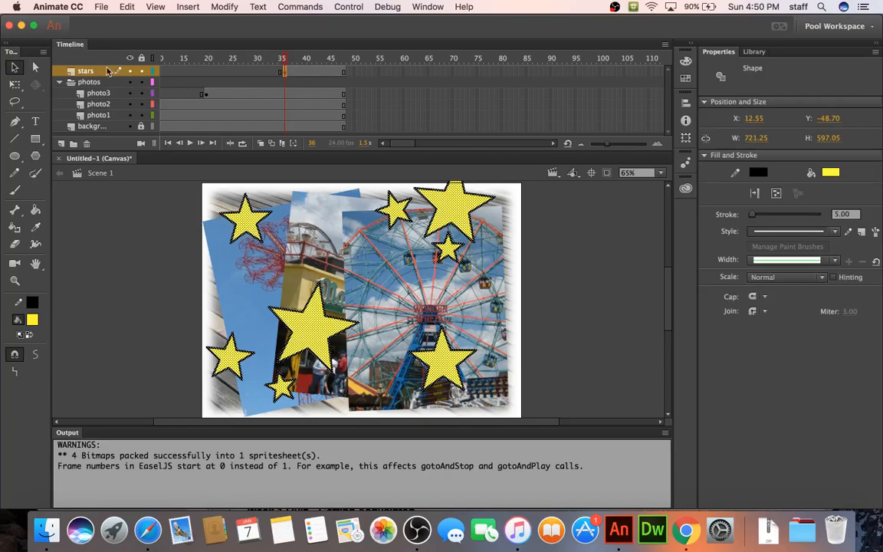
left_click(283, 72)
key("Delete")
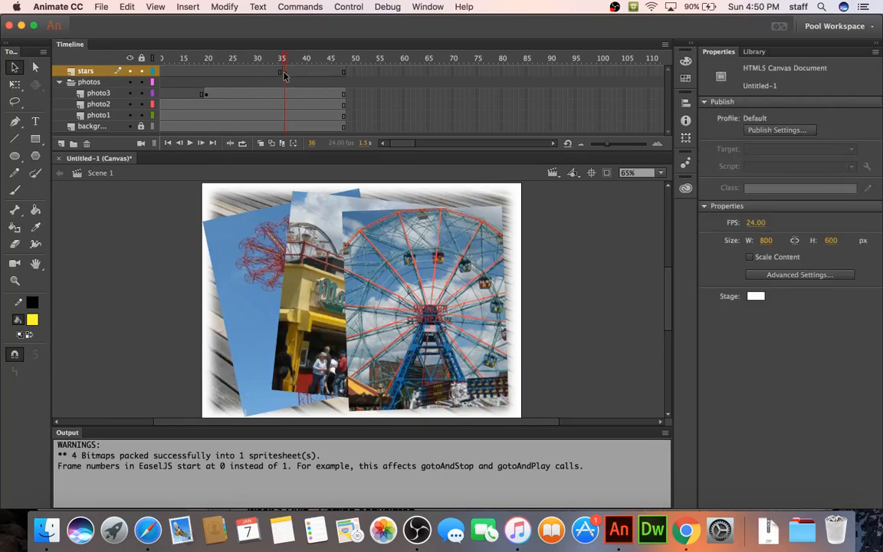
left_click(35, 155)
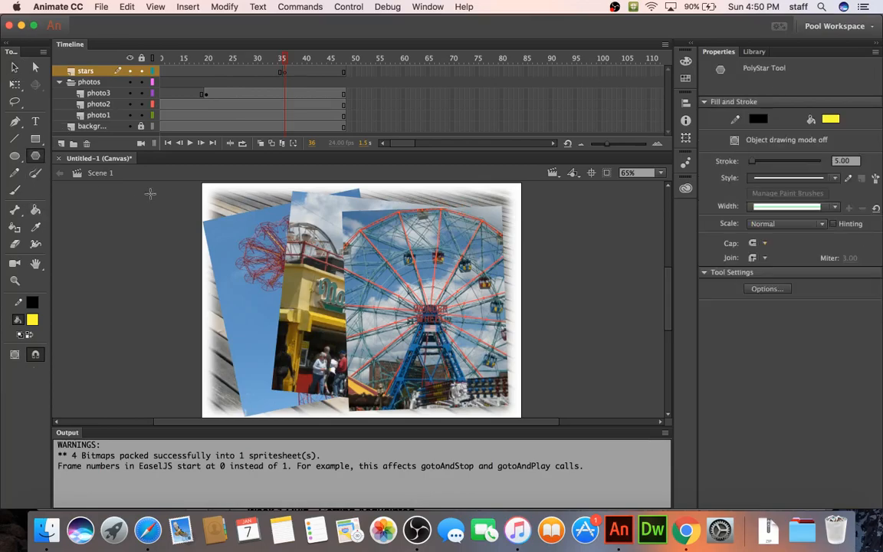
left_click_drag(250, 214, 263, 237)
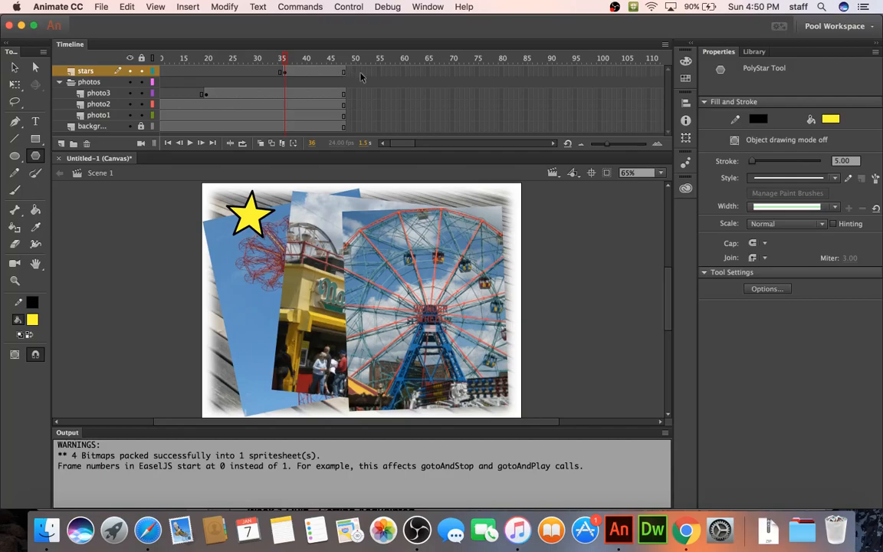
Step: Insert frames so all layers extend to frame 100
left_click_drag(600, 74, 600, 129)
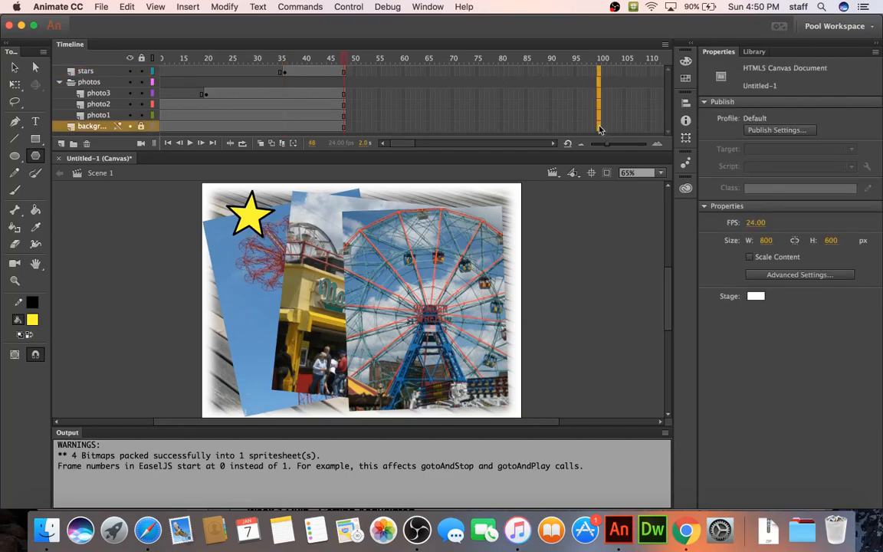
right_click(600, 129)
left_click(636, 191)
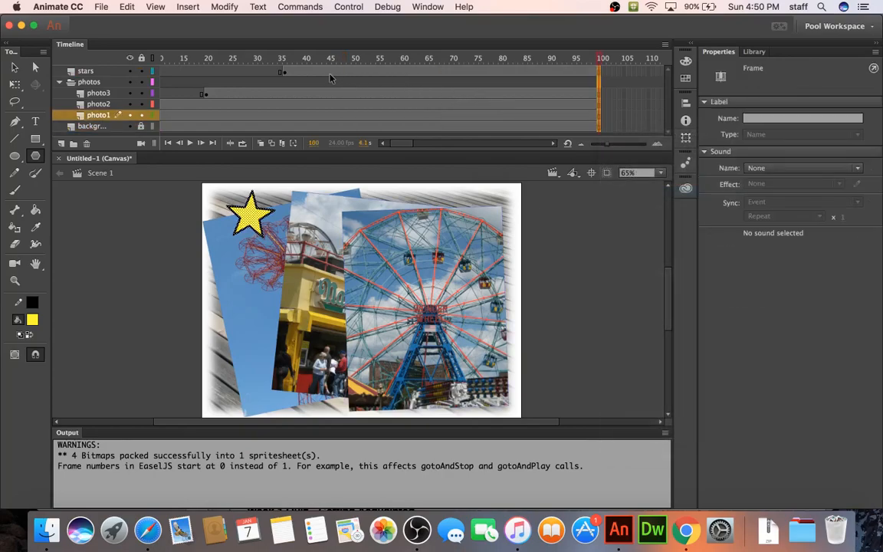
Step: Insert a keyframe at frame 41 of the stars layer and draw a large yellow star over the Ferris wheel photo's upper-right corner
left_click(308, 73)
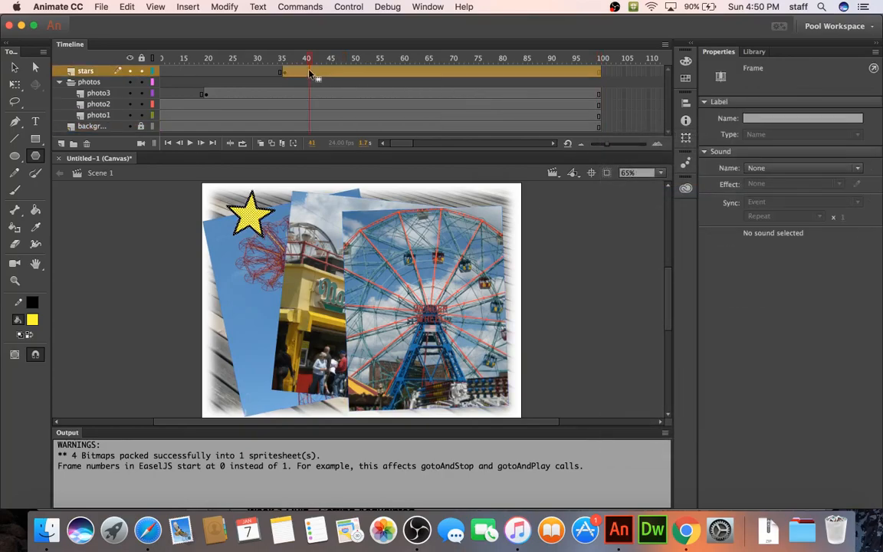
right_click(308, 75)
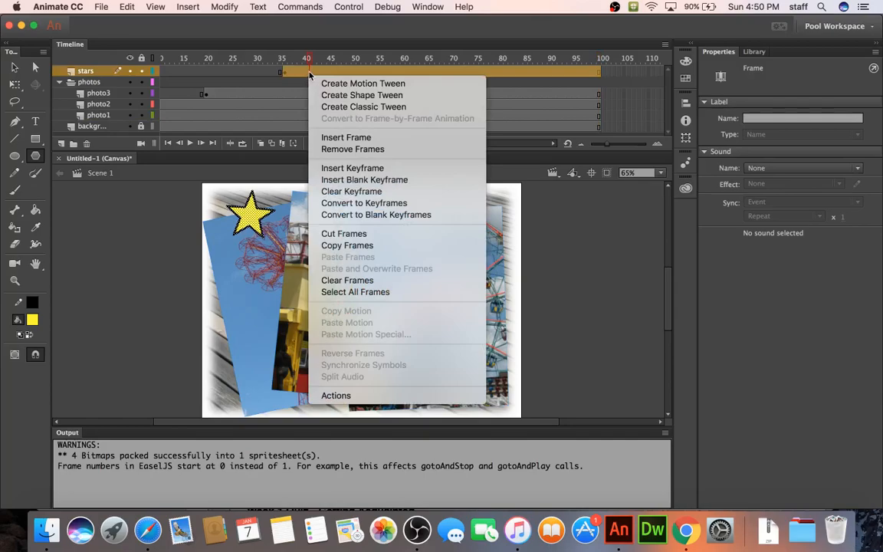
left_click(309, 74)
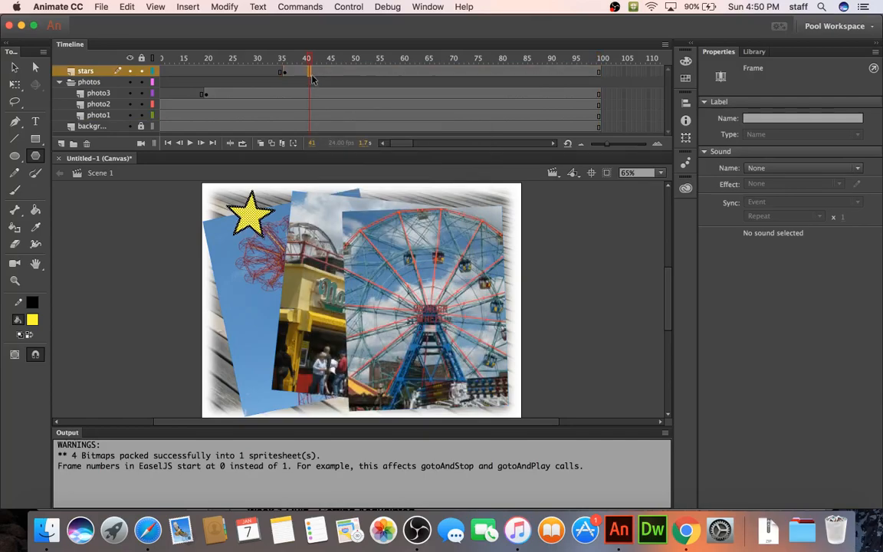
right_click(310, 75)
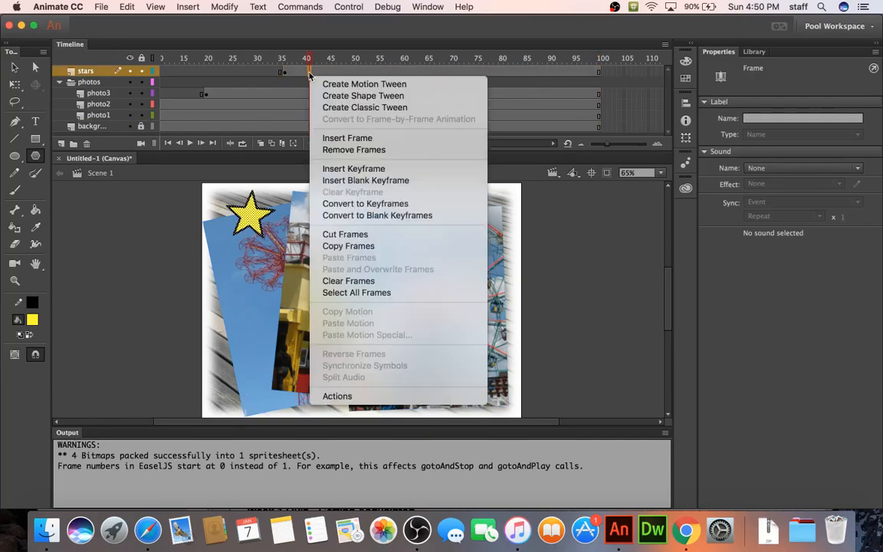
left_click(335, 170)
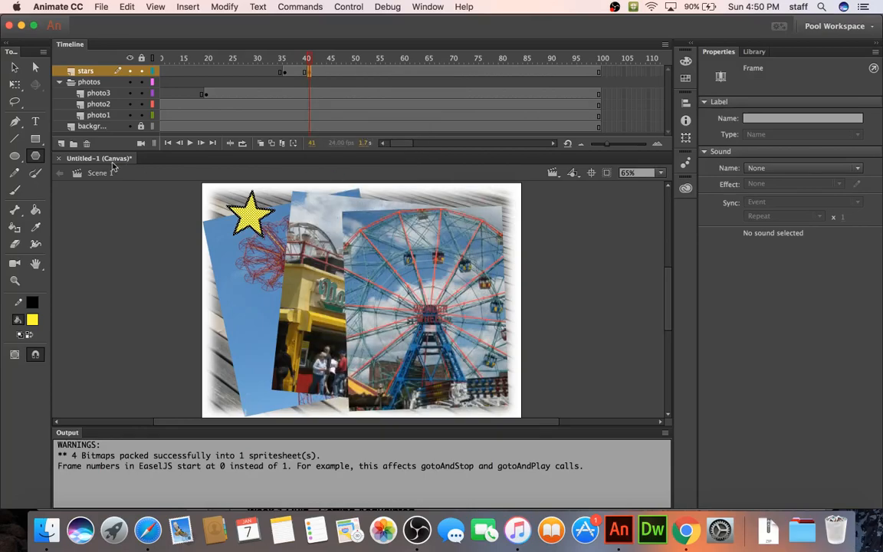
left_click_drag(471, 219, 469, 265)
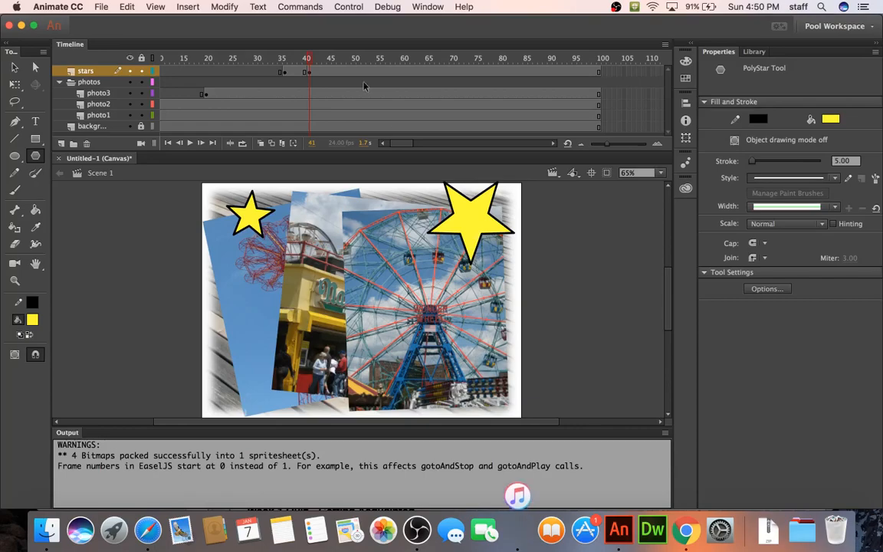
Step: Insert keyframes at frames 45 and 50 of the stars layer, adding a small star on photo3's top edge and another above the wheel's hub
right_click(332, 74)
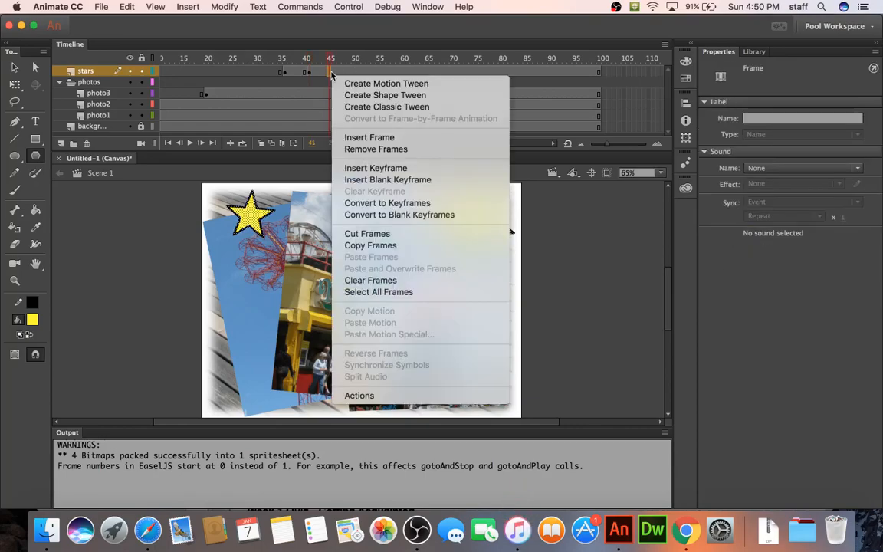
left_click(351, 167)
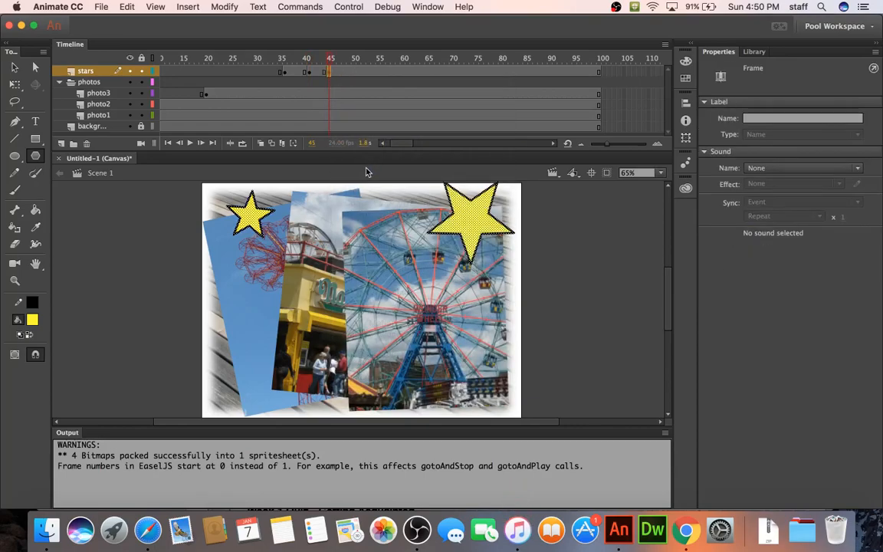
left_click_drag(400, 201, 410, 213)
right_click(355, 72)
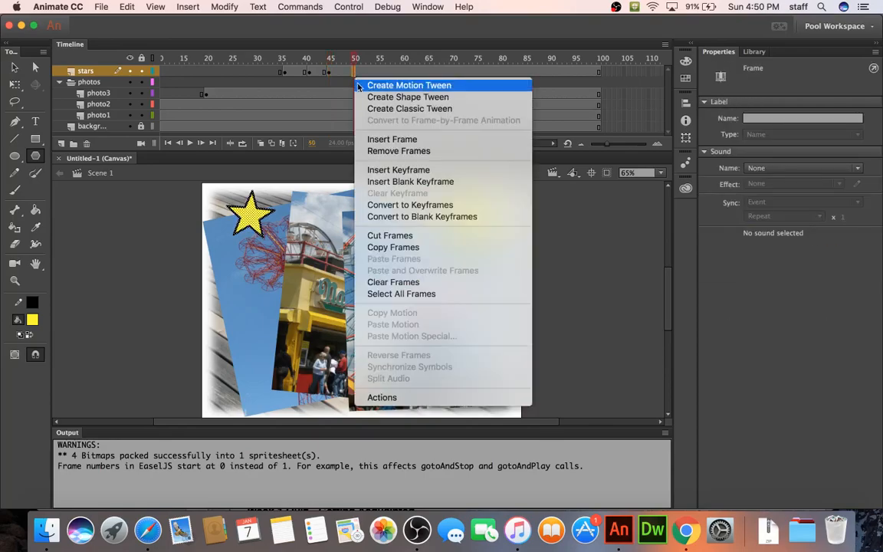
left_click(379, 170)
left_click_drag(425, 255, 434, 275)
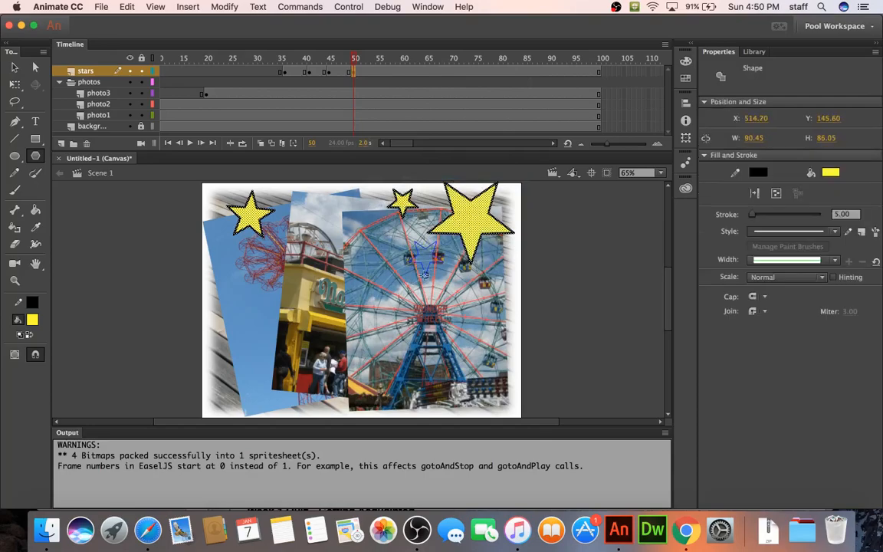
Step: Insert a keyframe at frame 55 of the stars layer and draw a large star over the Ferris wheel's hub and supports
left_click(381, 73)
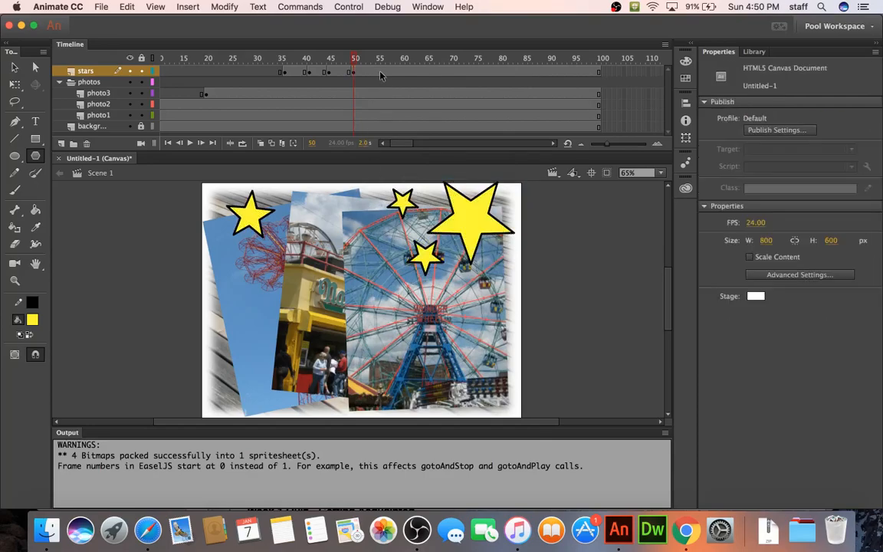
right_click(378, 73)
left_click(423, 168)
left_click_drag(433, 337, 428, 284)
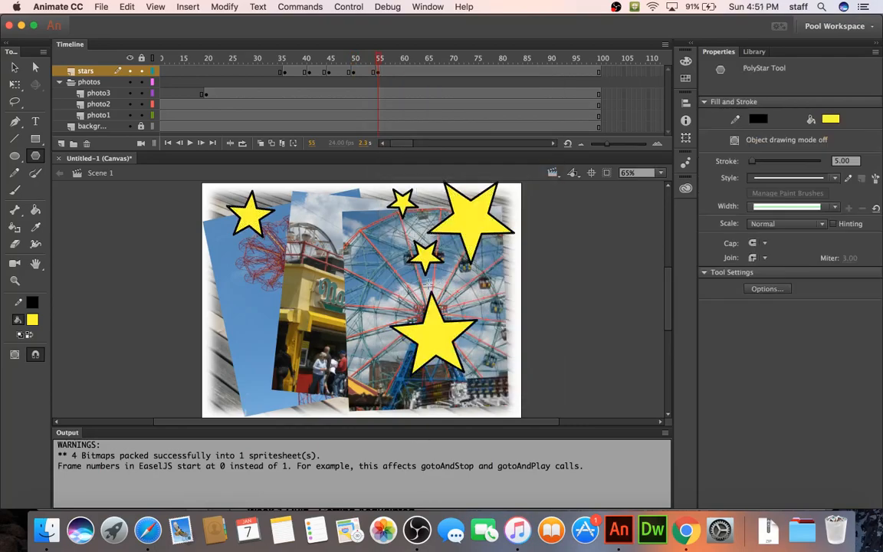
Step: Insert a keyframe at frame 60 of the stars layer and draw a medium star over the lower part of the photo1 image
left_click(405, 72)
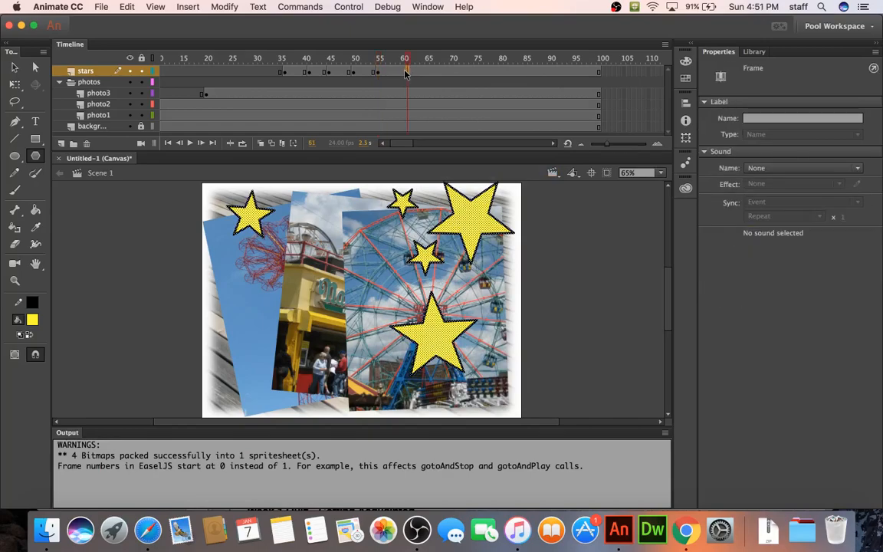
right_click(405, 72)
left_click(426, 167)
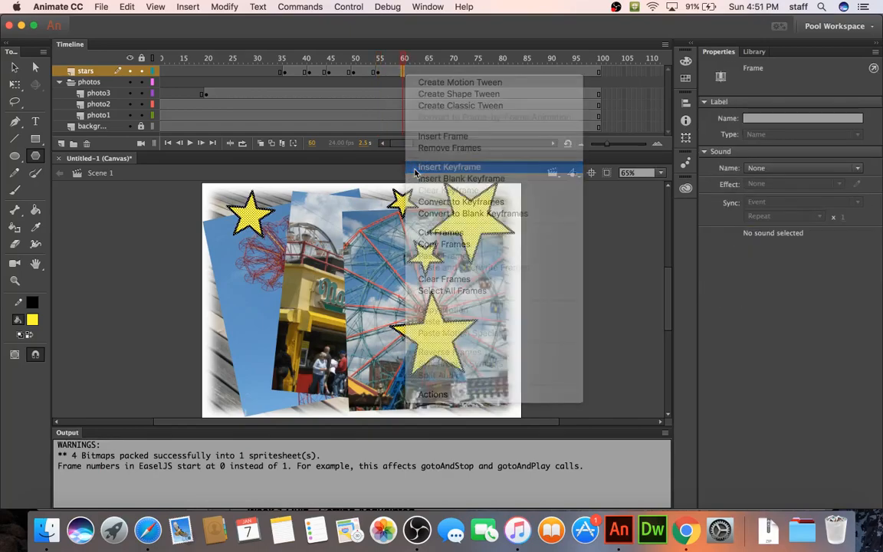
left_click_drag(247, 366, 259, 390)
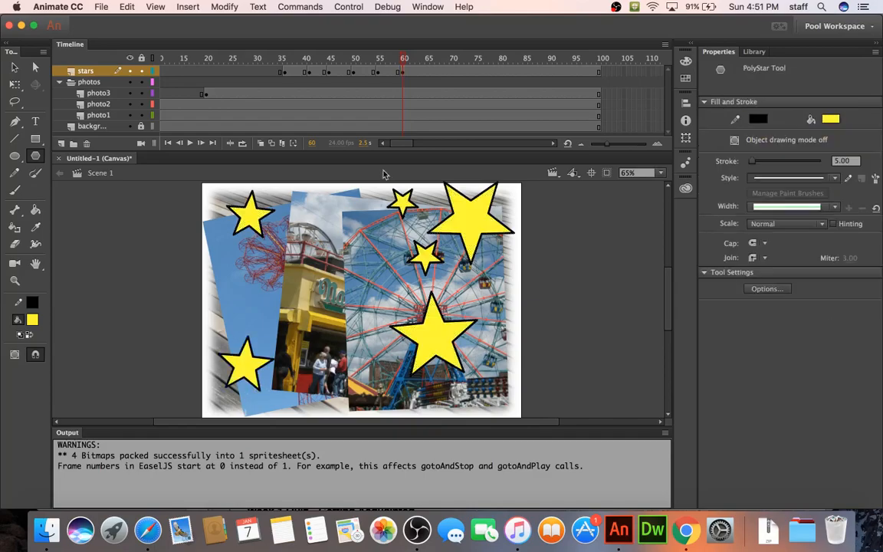
Step: Insert a keyframe at frame 65 of the stars layer and draw a smaller star over photo2's lower-left corner
left_click(427, 72)
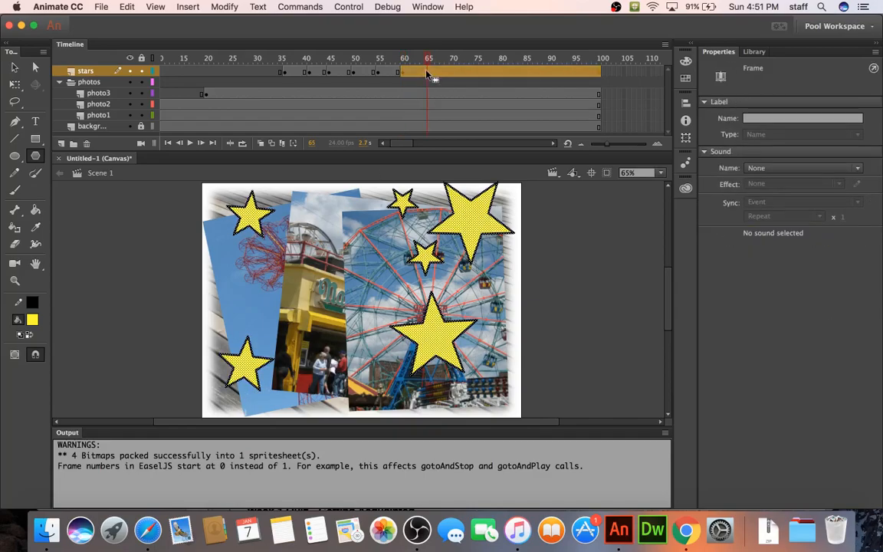
right_click(428, 74)
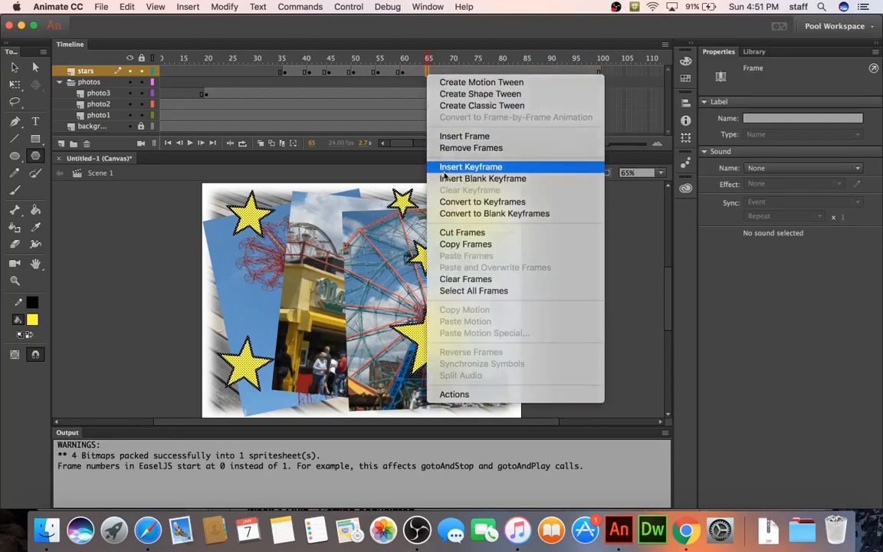
left_click(467, 166)
left_click(270, 354)
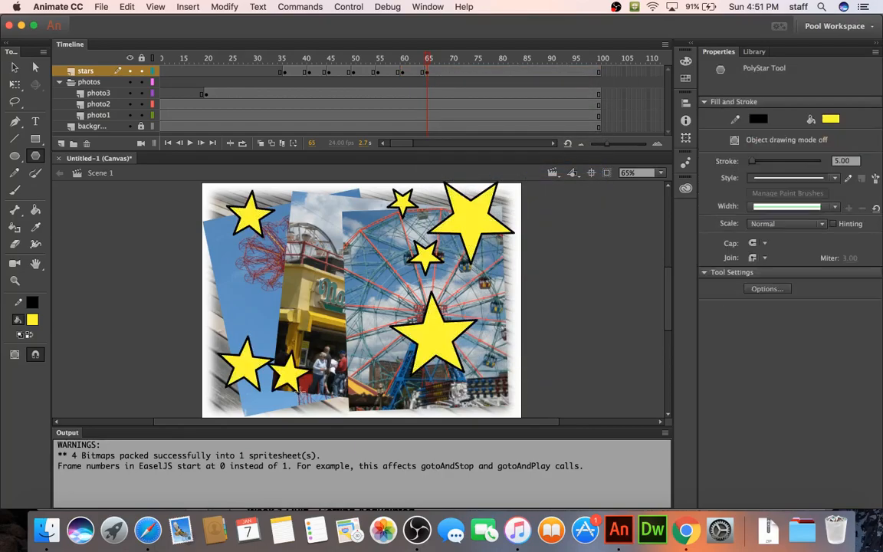
Step: Move the new small star down and slightly right so it straddles the bottom edge of the photo2 image
left_click(15, 69)
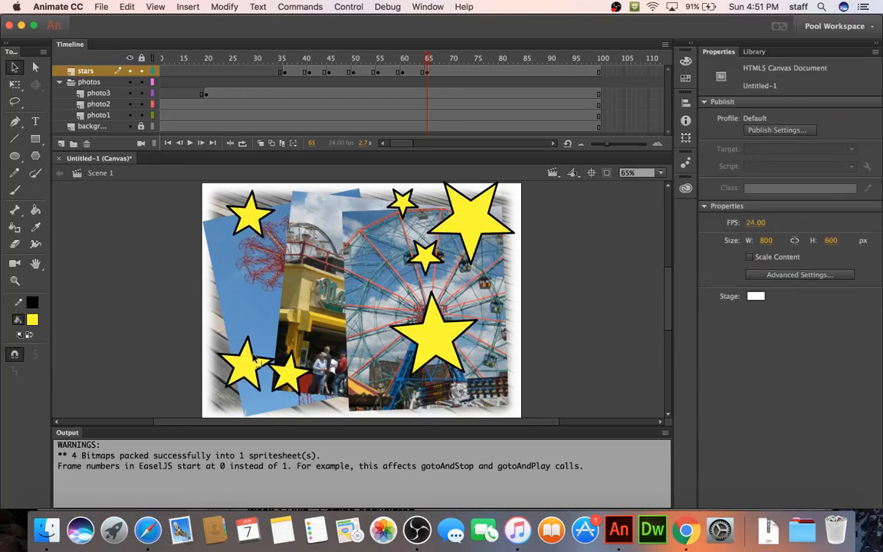
left_click(288, 375)
left_click_drag(288, 375, 300, 381)
left_click(138, 272)
left_click(302, 392)
left_click_drag(302, 392, 302, 405)
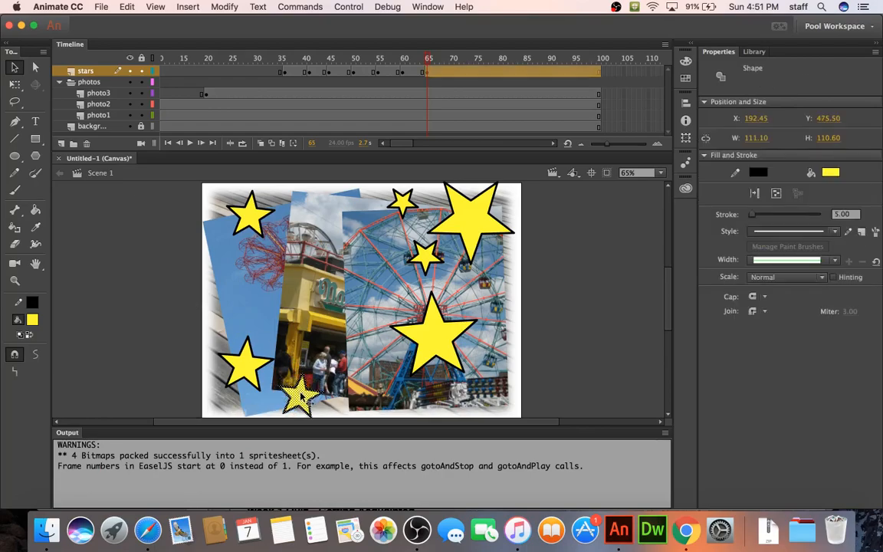
left_click(452, 72)
right_click(452, 74)
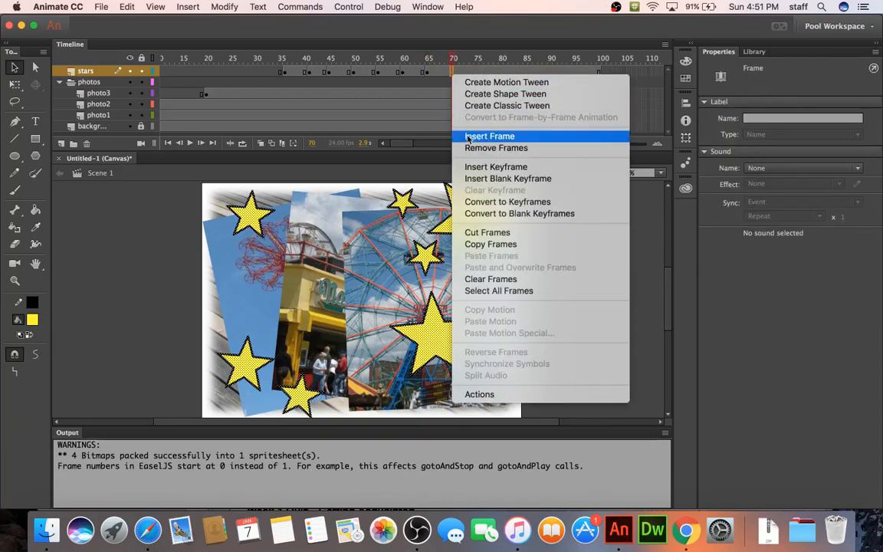
left_click(472, 178)
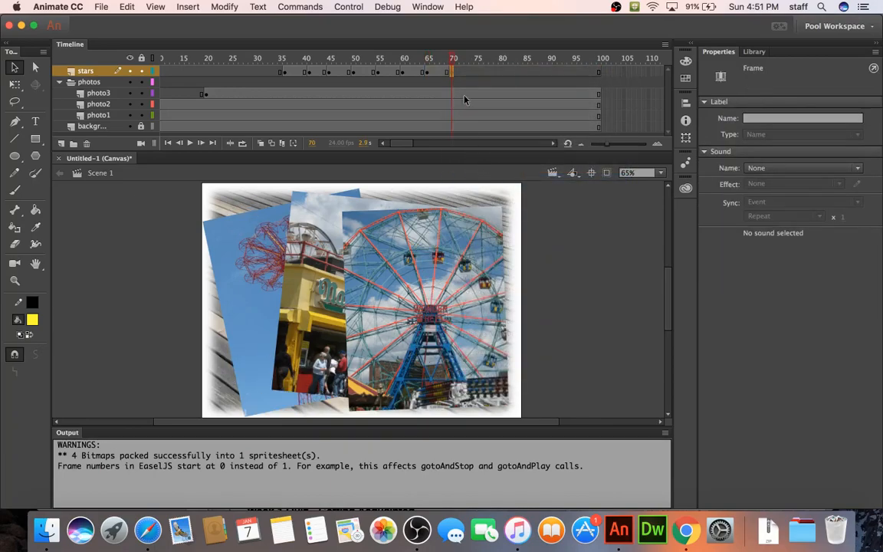
Step: Insert a regular keyframe at frame 70 of the stars layer and draw a tiny star just below photo1's upper star
left_click(452, 71)
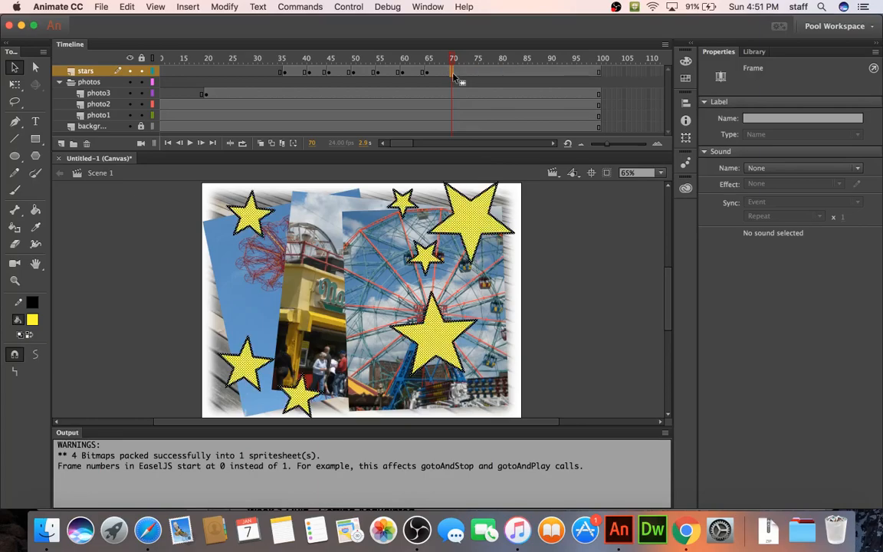
right_click(452, 74)
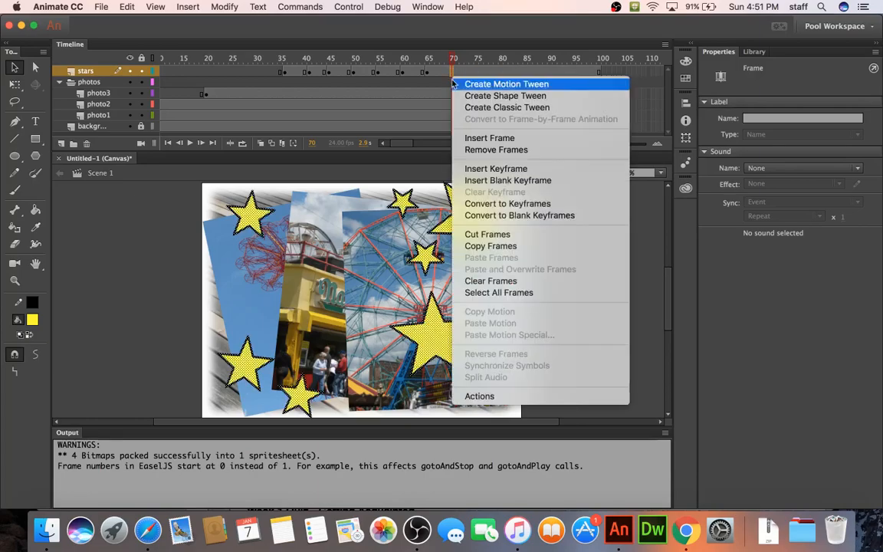
left_click(473, 171)
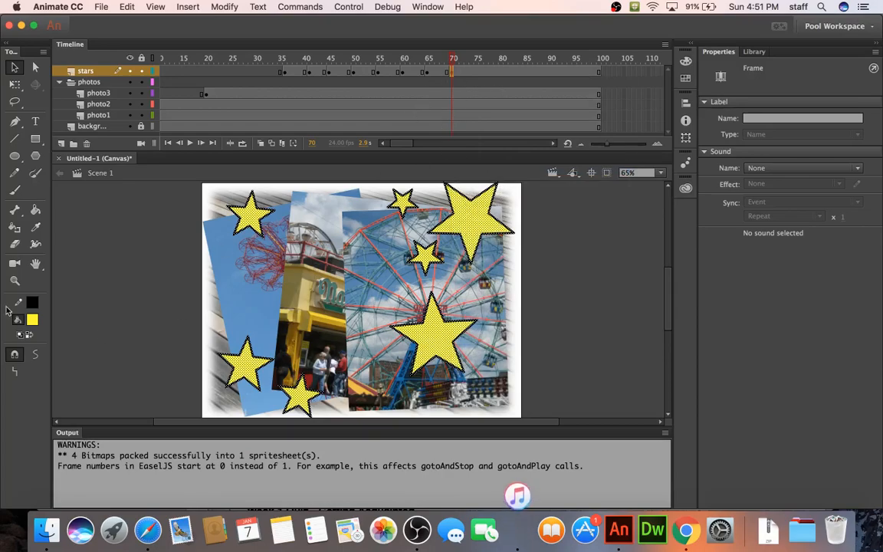
left_click(34, 156)
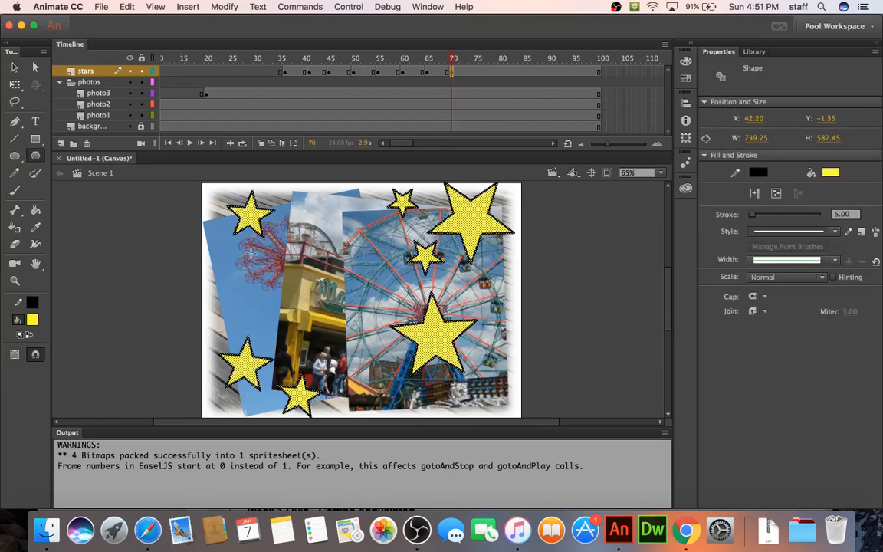
left_click_drag(236, 256, 247, 263)
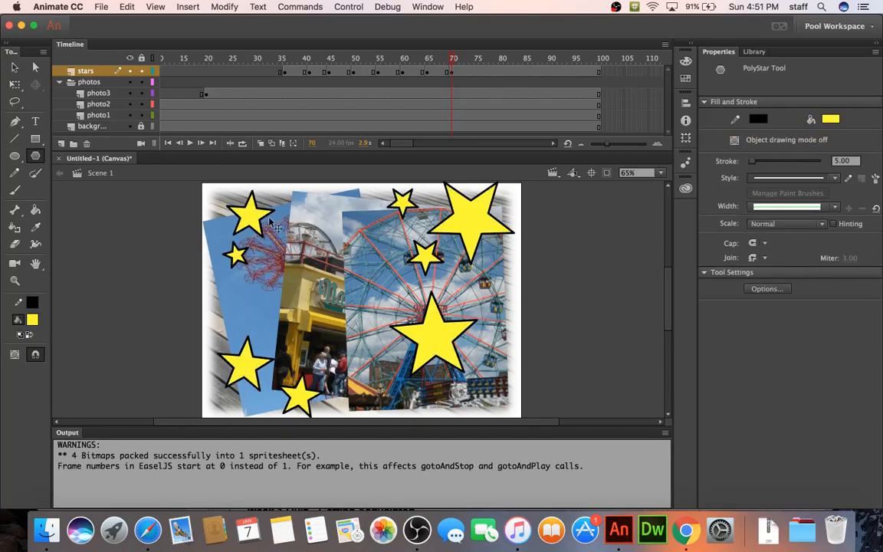
Step: Test the star sequence in the browser, close the preview window and switch to the Selection tool
key("super+Return")
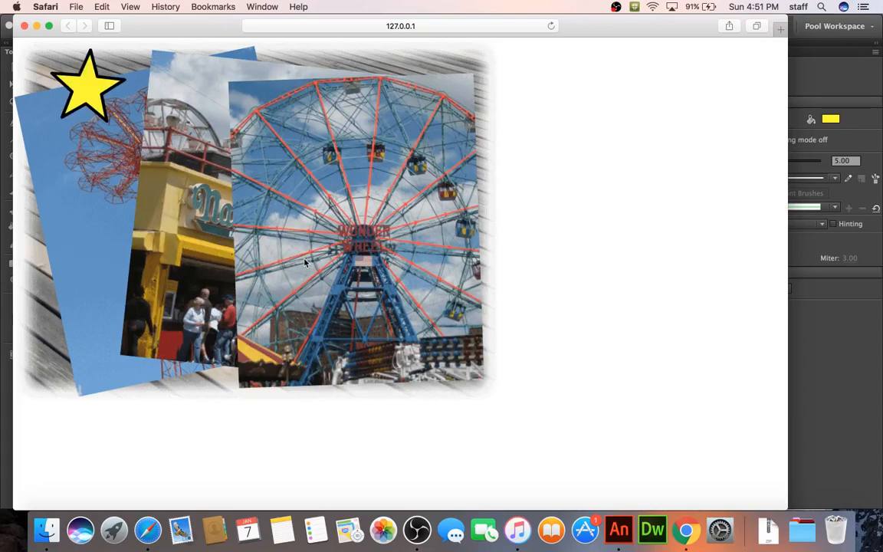
left_click(24, 27)
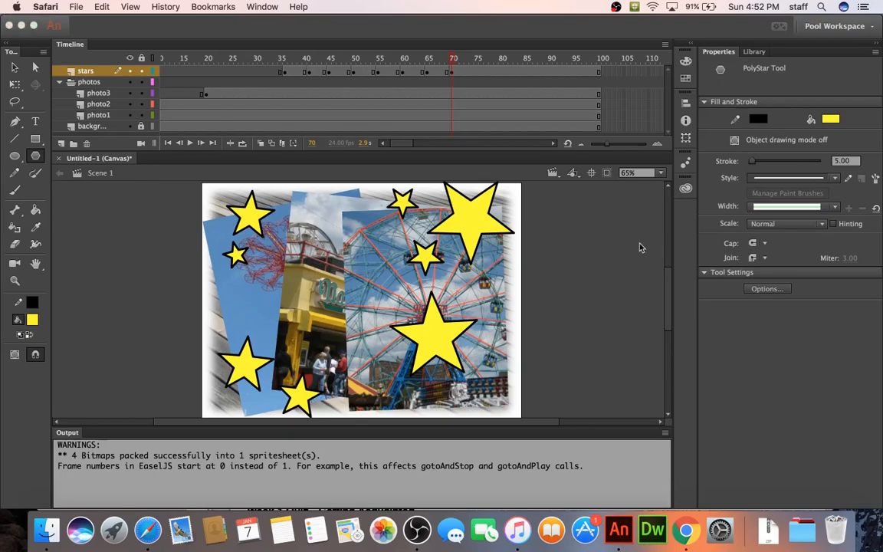
left_click(601, 247)
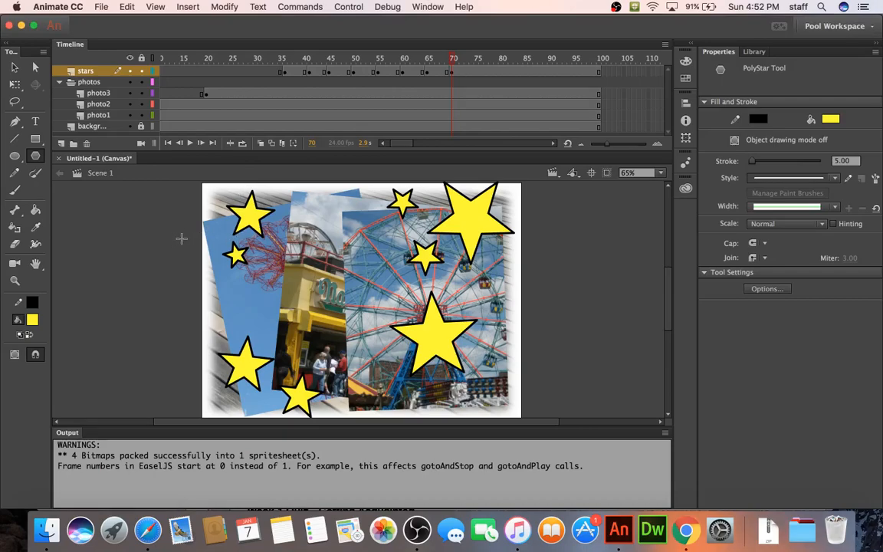
key("v")
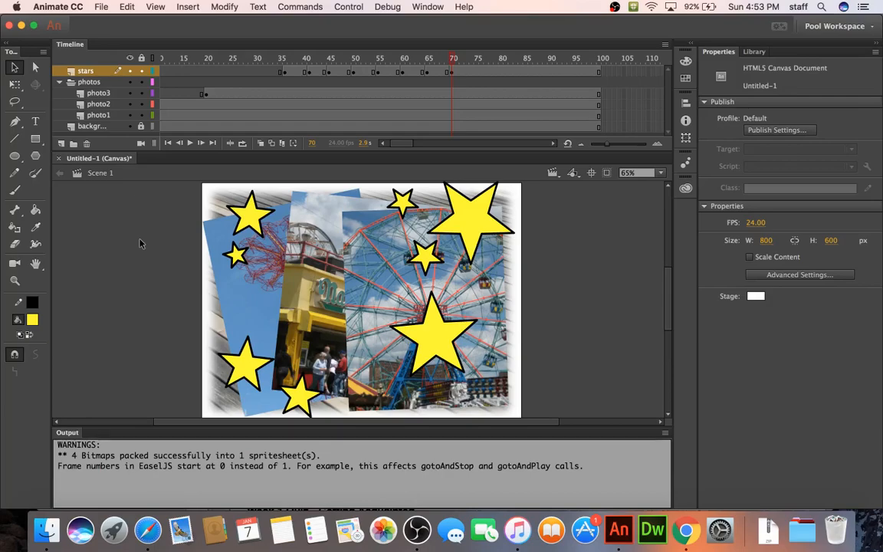
Step: Switch to Chrome, copy the required file name 01_workingcopy_yourNameHere from the Week 1 assignment page, and return to Animate
scroll(138, 245, "right", 3)
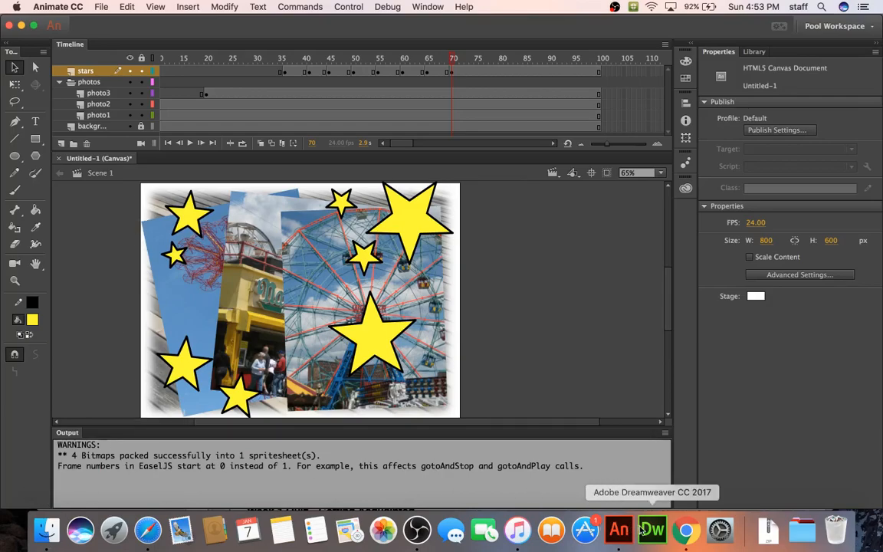
left_click(686, 529)
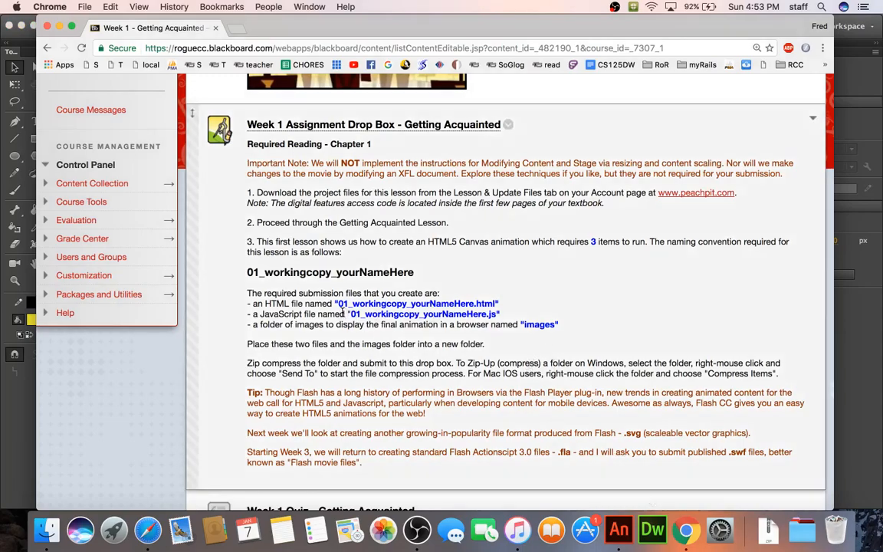
left_click_drag(248, 272, 416, 273)
key("super+c")
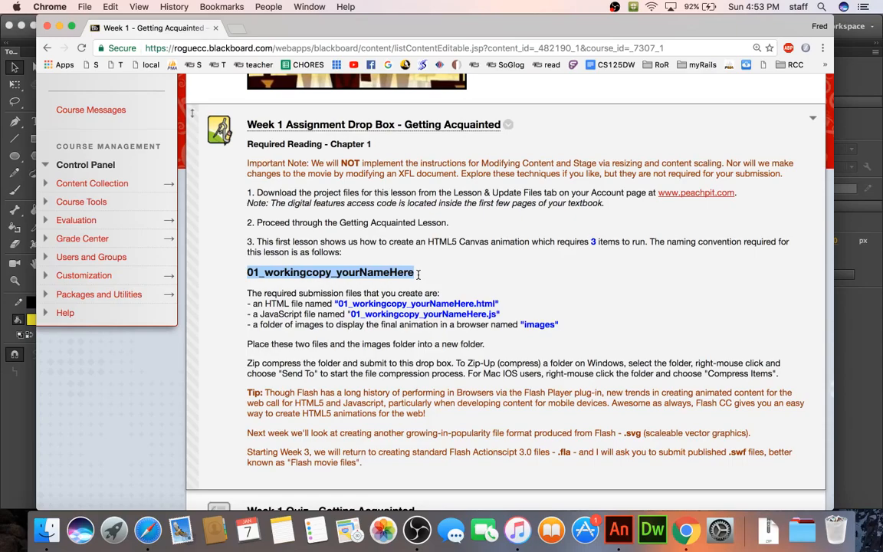
left_click(619, 529)
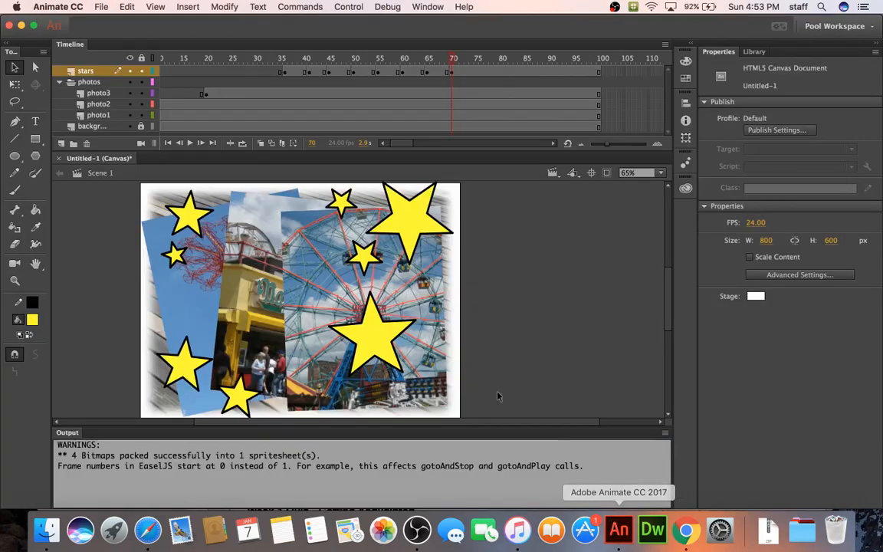
left_click(100, 7)
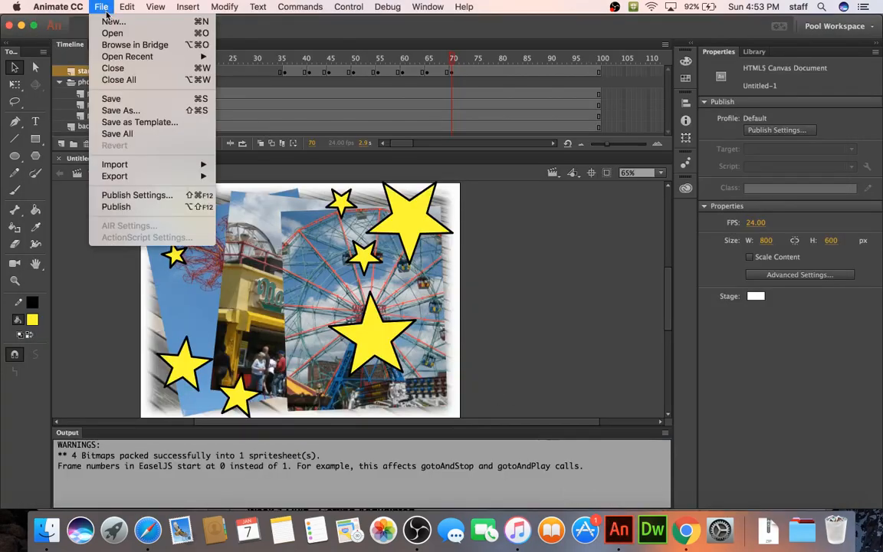
left_click(104, 9)
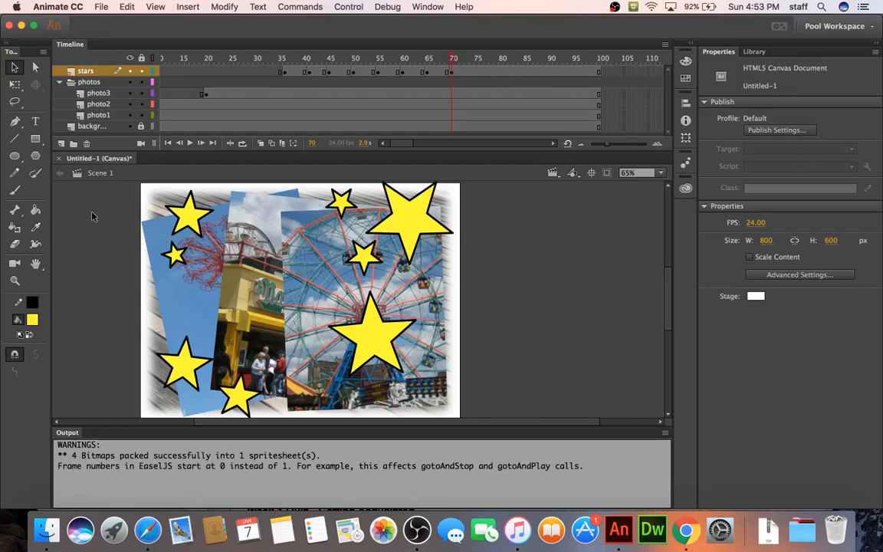
left_click(284, 72)
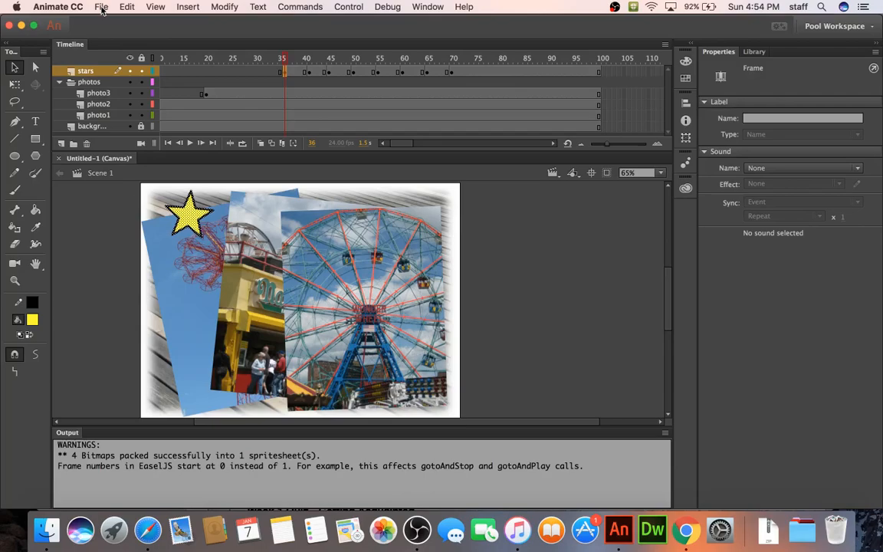
Step: Save the document as an Animate Document (*.fla) in Documents, named 01_workingcopy_ followed by the author's full name without spaces
left_click(101, 7)
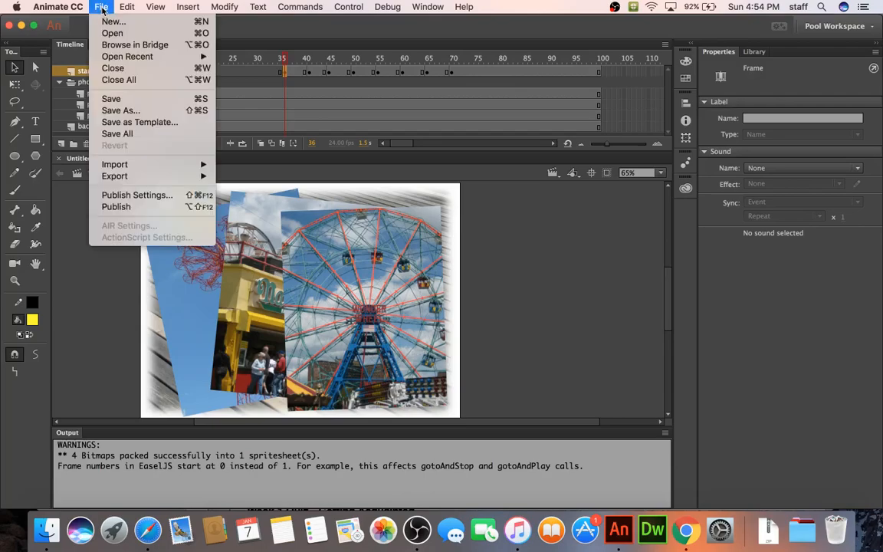
left_click(111, 108)
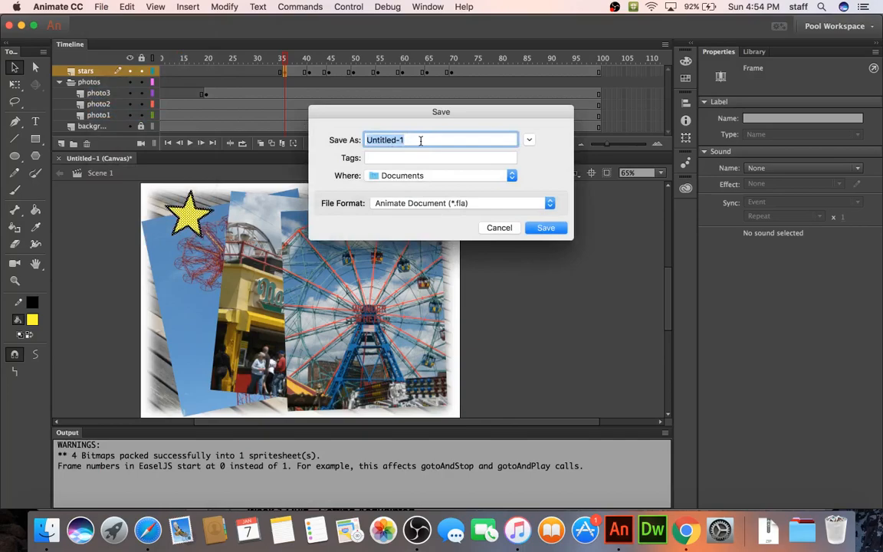
key("super+v")
key("BackSpace")
key("BackSpace")
key("BackSpace")
key("BackSpace")
key("BackSpace")
key("BackSpace")
key("BackSpace")
key("BackSpace")
key("BackSpace")
key("BackSpace")
key("BackSpace")
key("BackSpace")
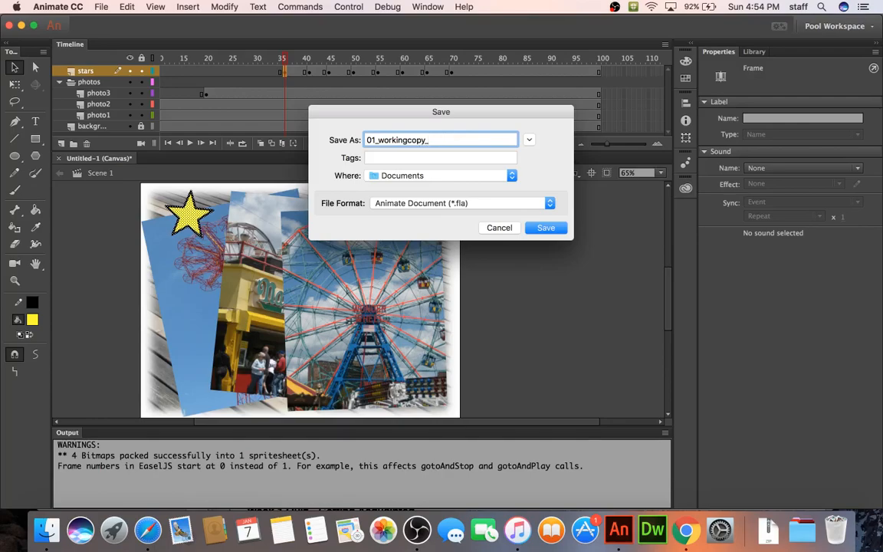
type("FredPool")
left_click(471, 178)
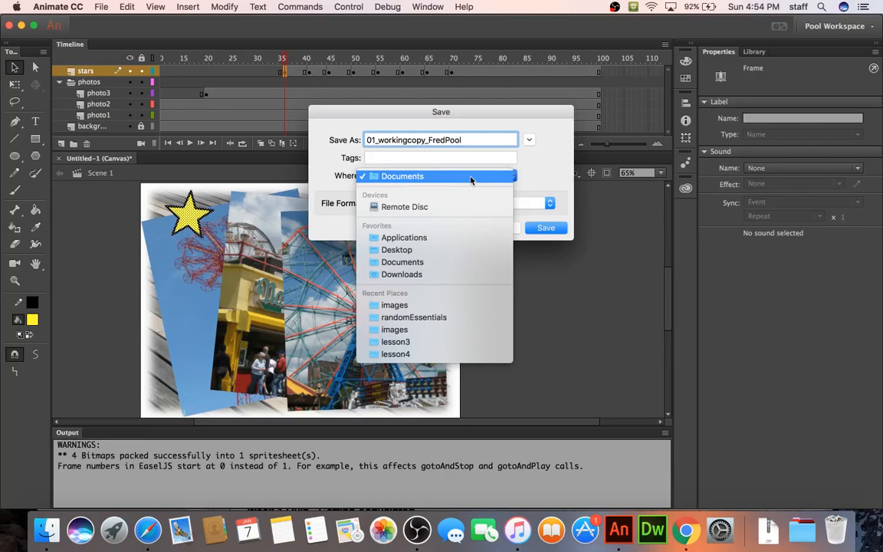
left_click(420, 264)
type("l")
left_click(544, 228)
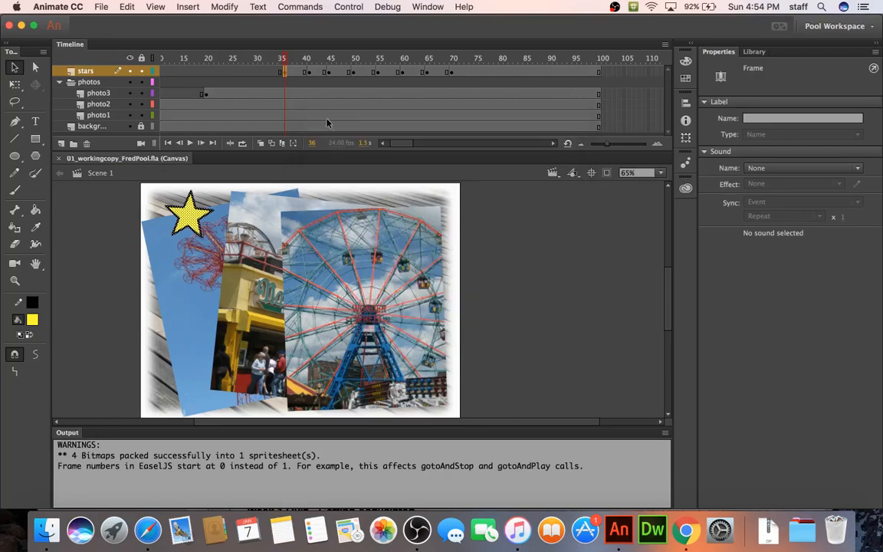
Step: Save another version in Documents under the same file name as an Animate Uncompressed Document (*.xfl)
left_click(101, 6)
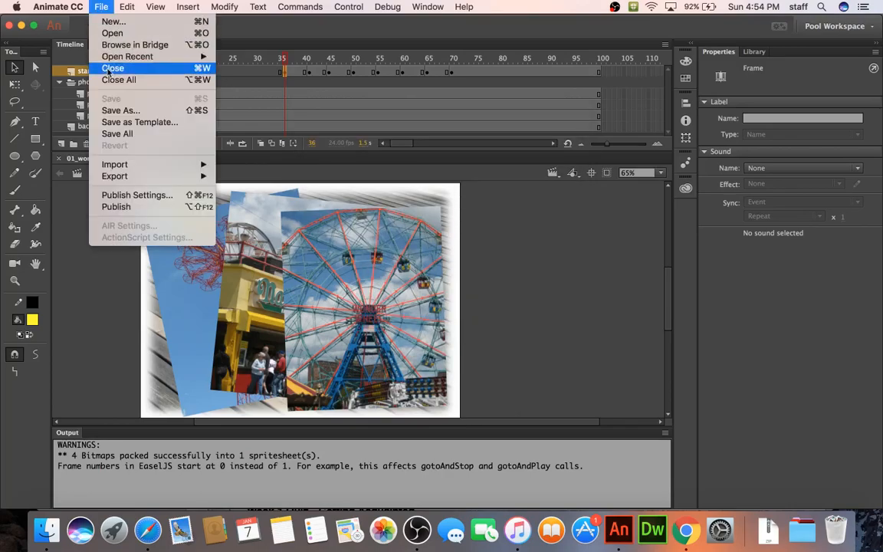
left_click(115, 110)
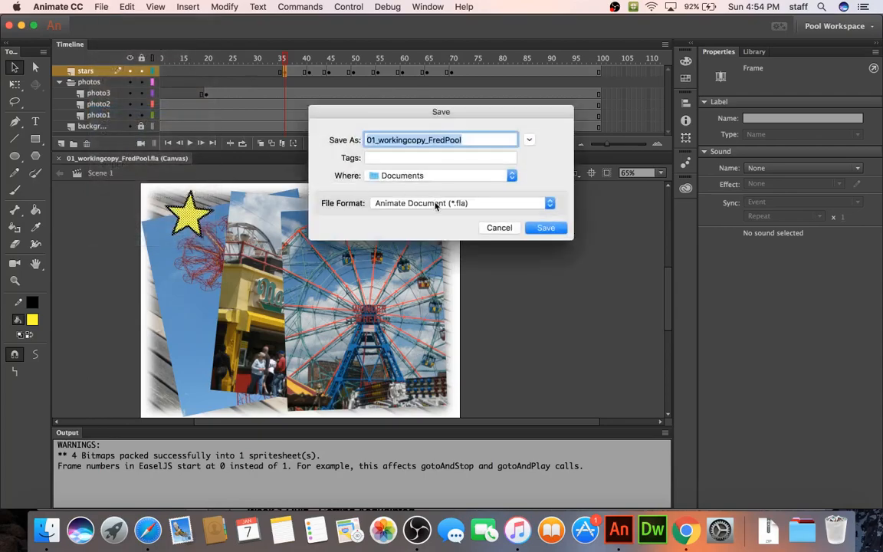
left_click(434, 203)
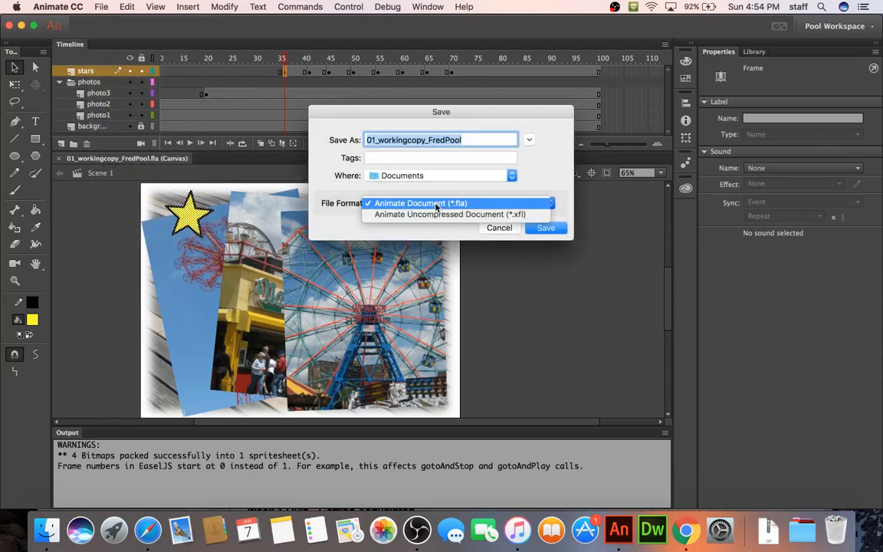
left_click(448, 214)
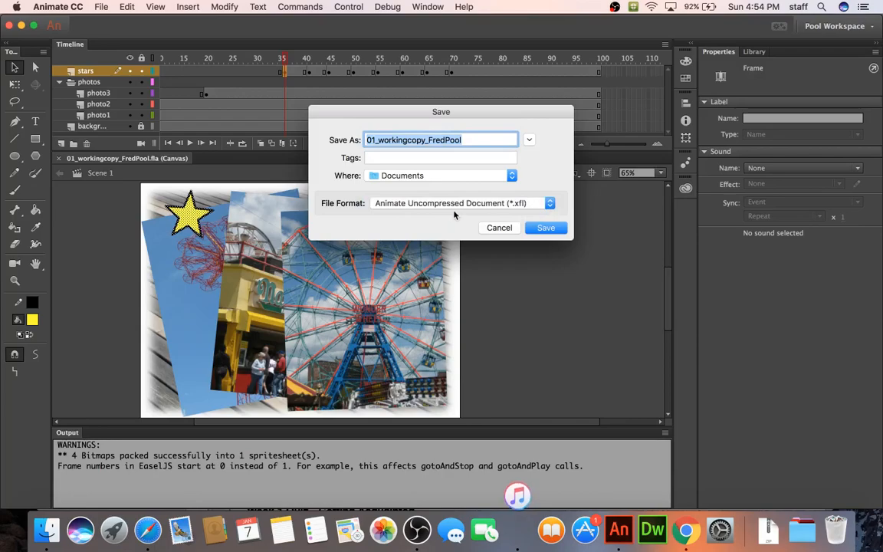
left_click(542, 227)
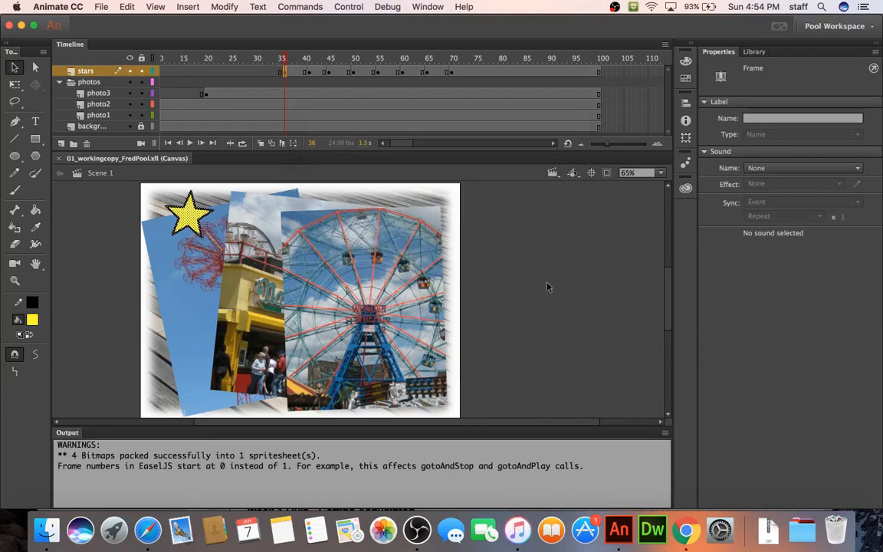